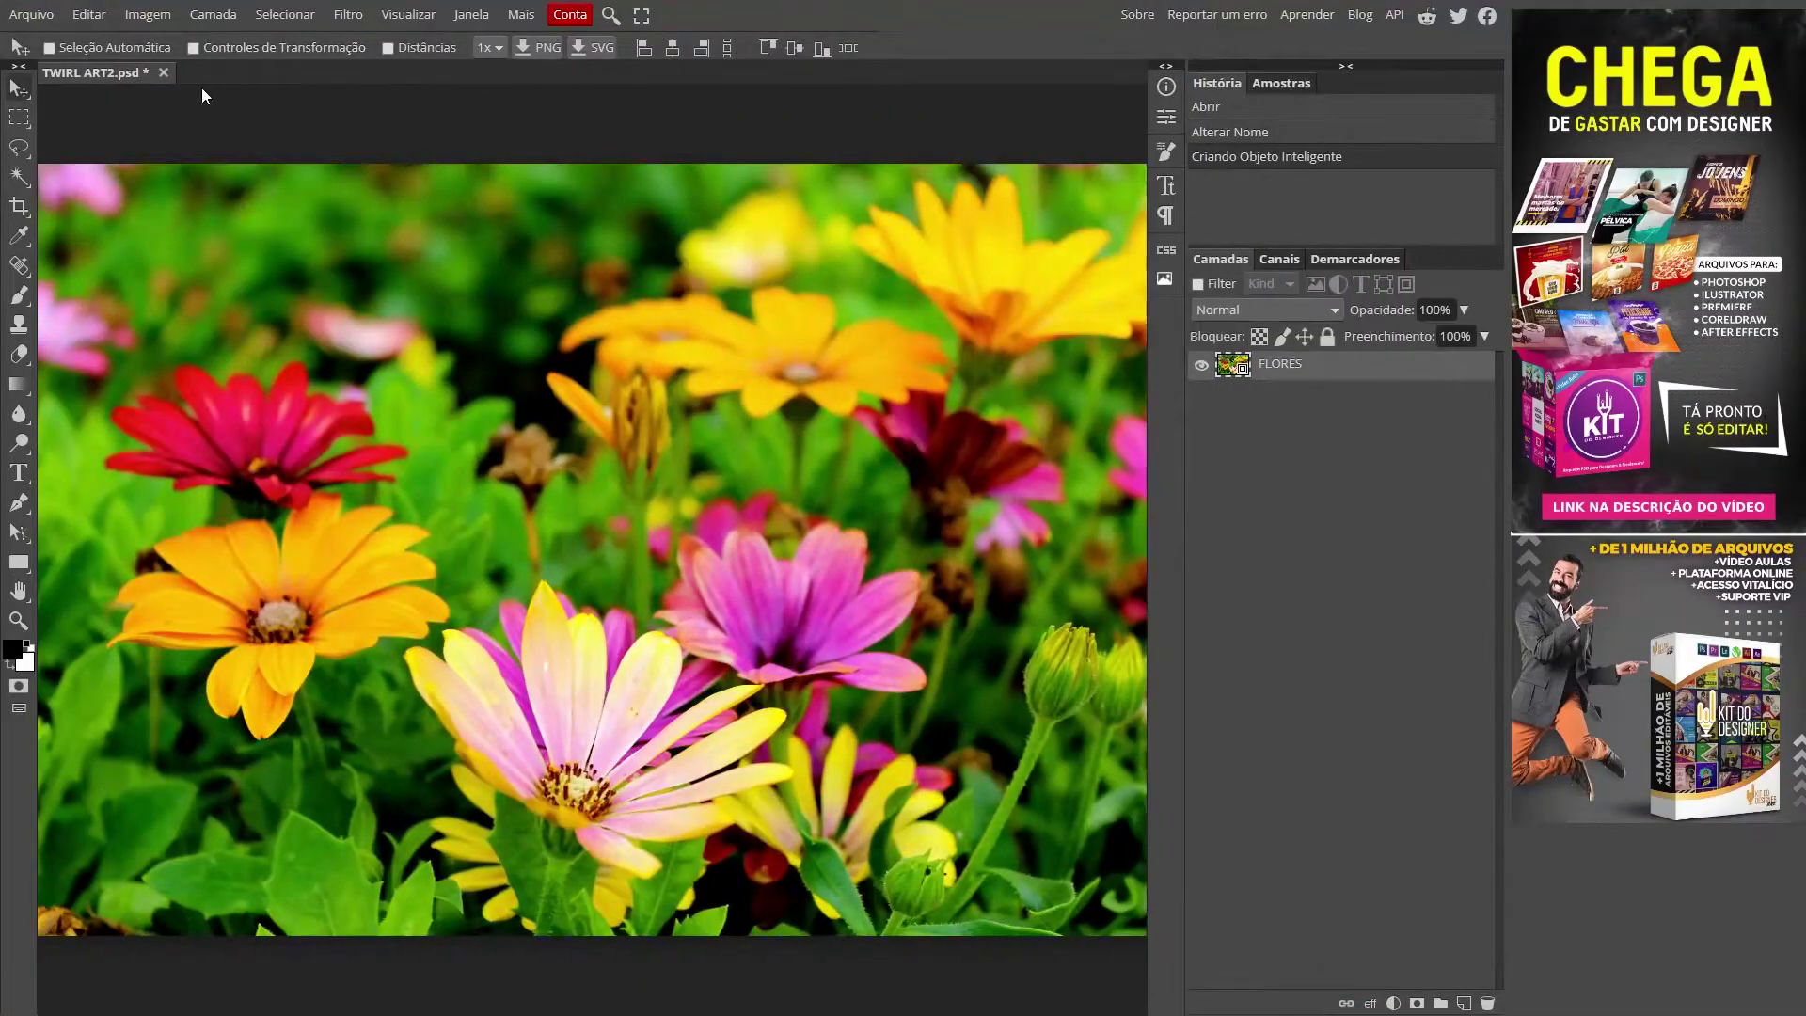
- Apply a Mezzo-tinto filter to the flower smart object, choosing a stroke type
click(147, 15)
click(207, 260)
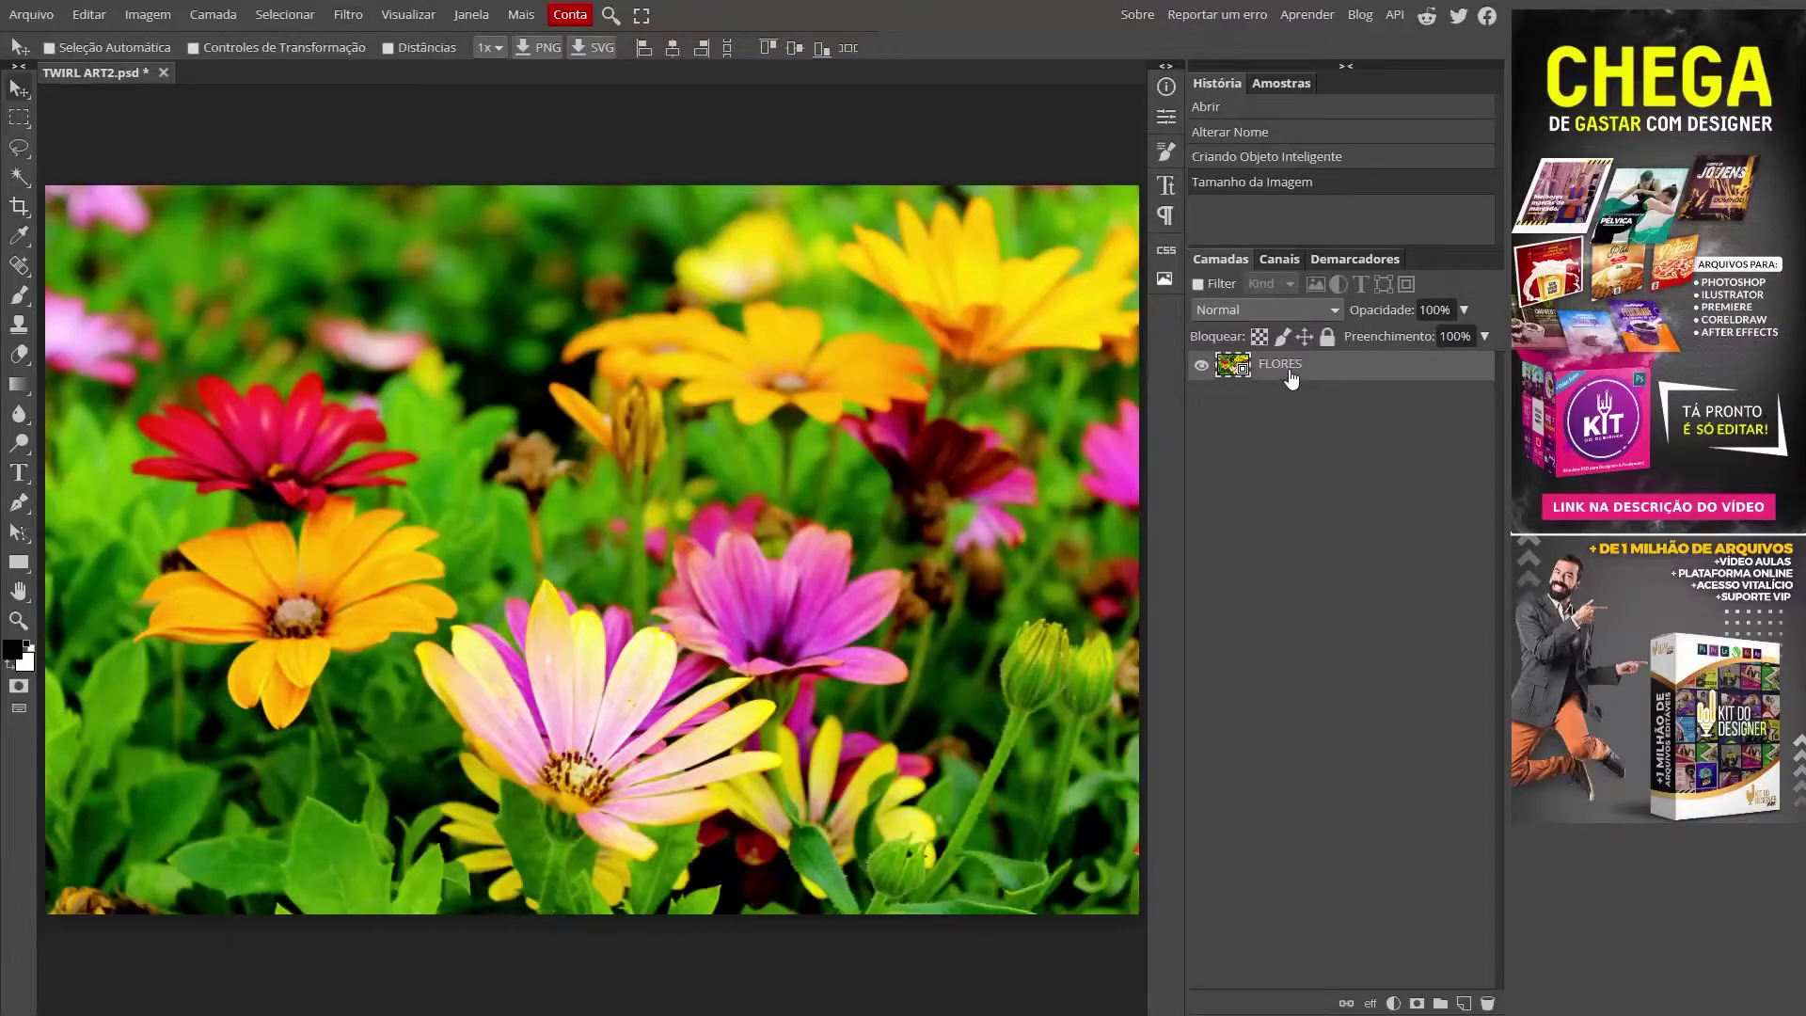
click(348, 14)
click(630, 377)
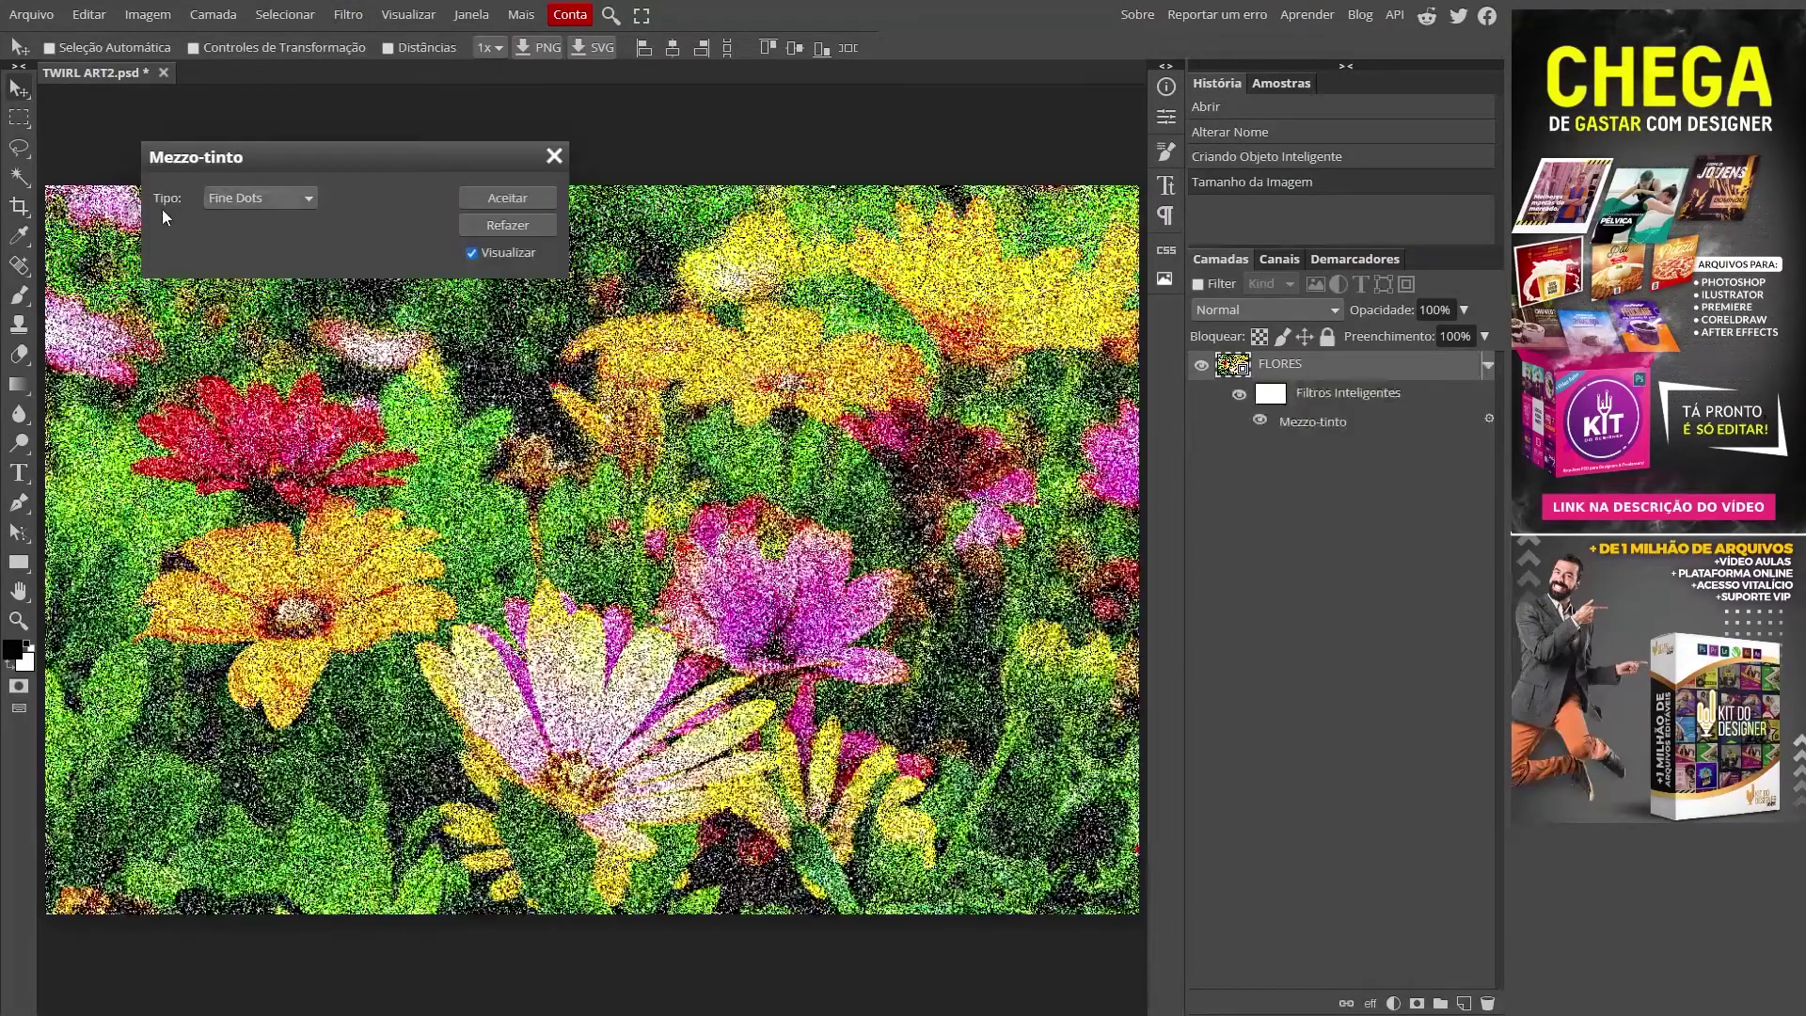
click(260, 198)
click(272, 296)
key(Down)
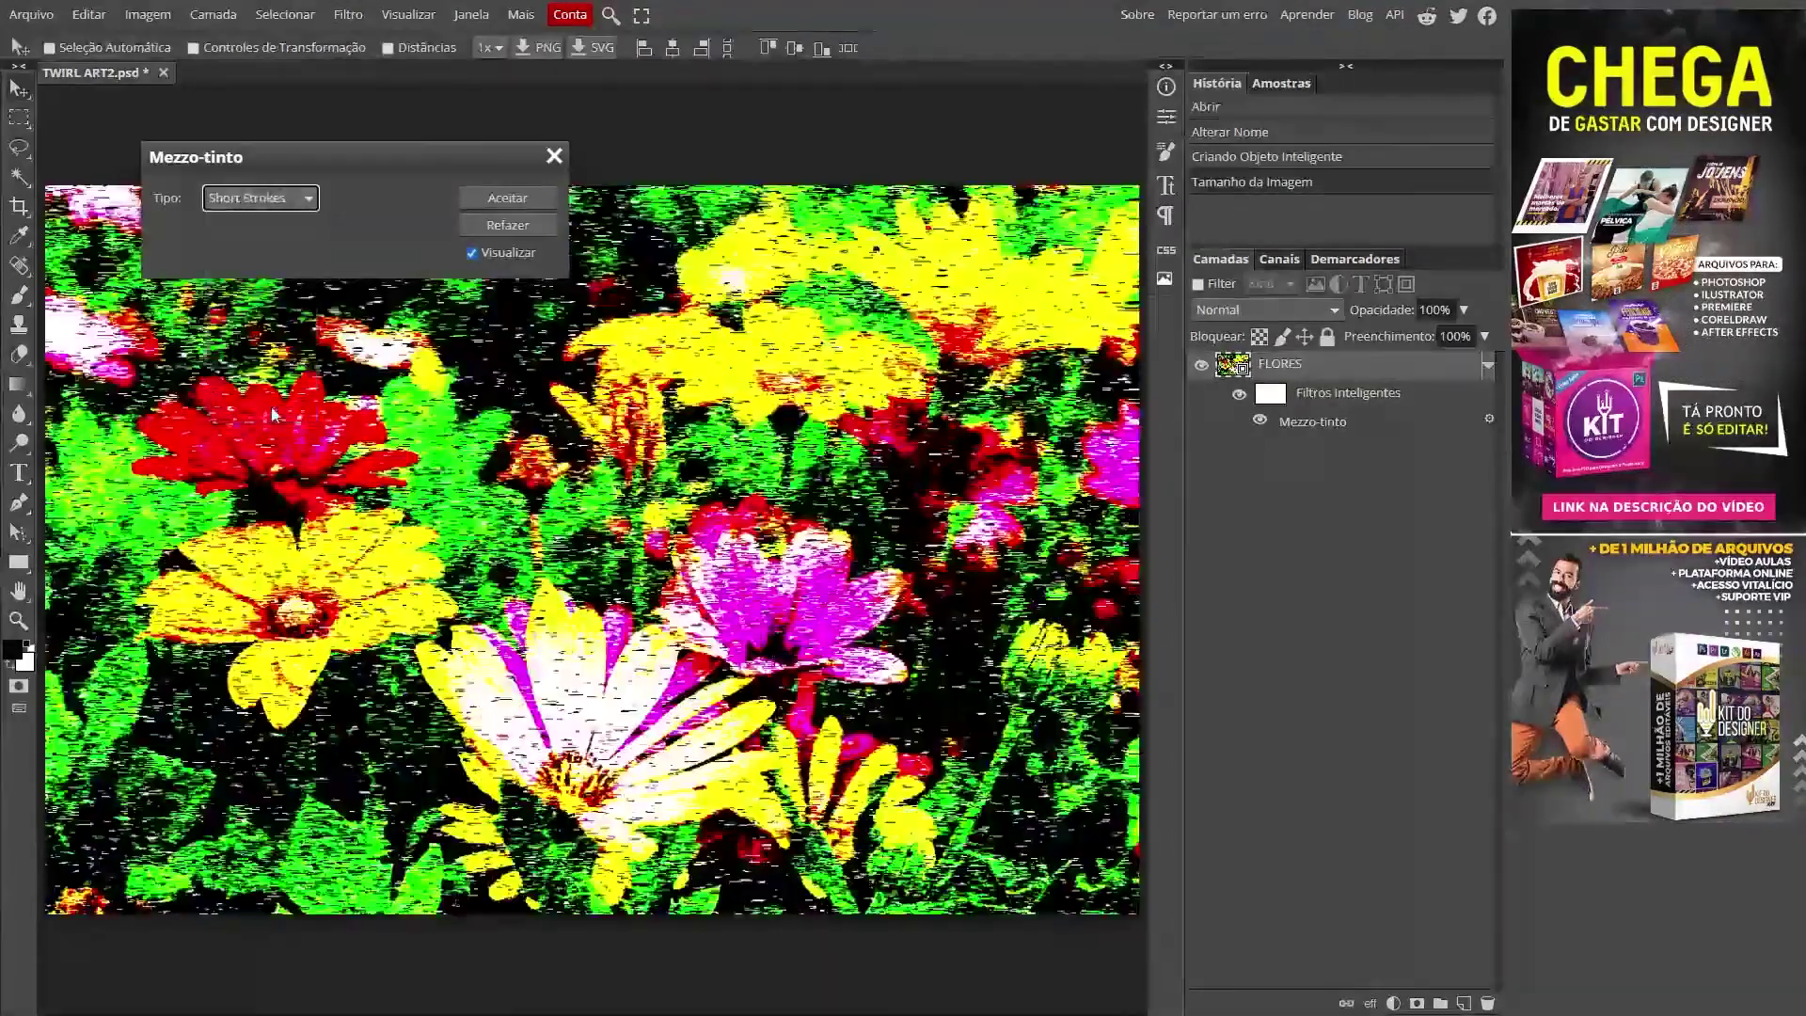
key(Down)
key(Return)
- Change the type in the Mezzo-tinto smart filter's settings
double_click(1239, 394)
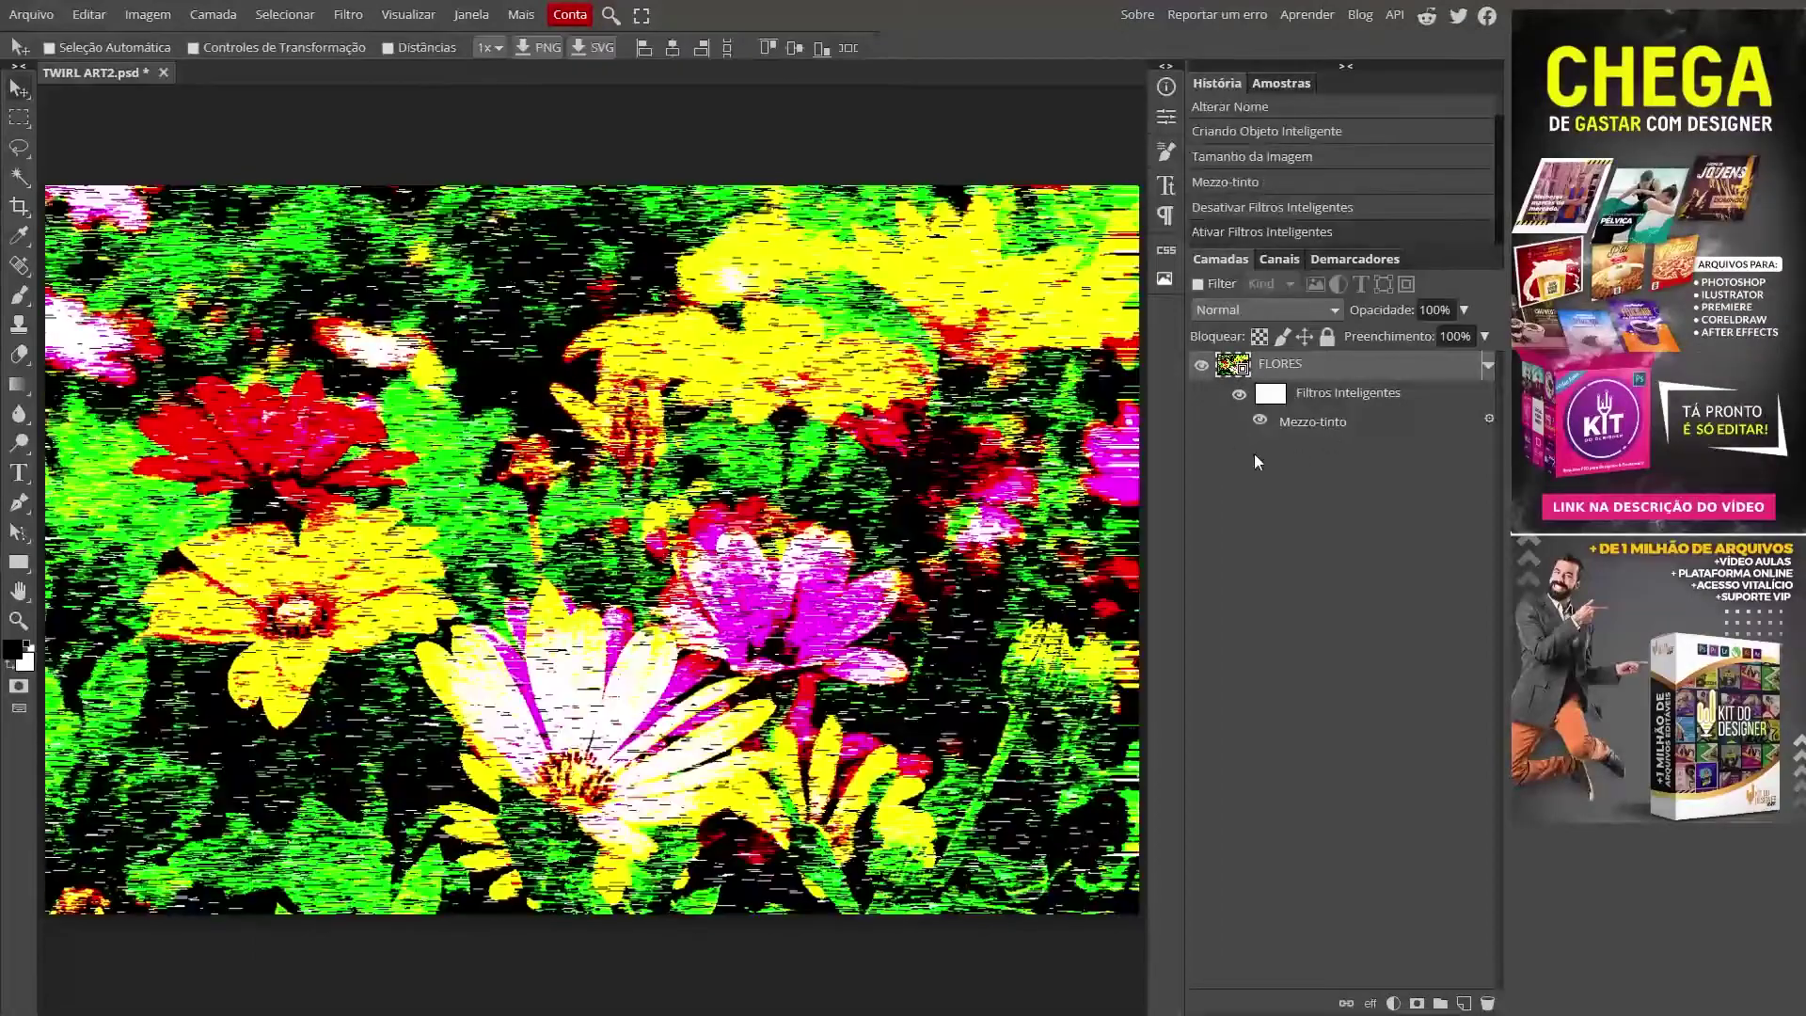
double_click(1312, 421)
click(272, 198)
click(273, 420)
- Add a zoom Desfoque Radial of 100, repeated, with all smart filters on
click(505, 198)
click(348, 14)
click(656, 410)
text(00)
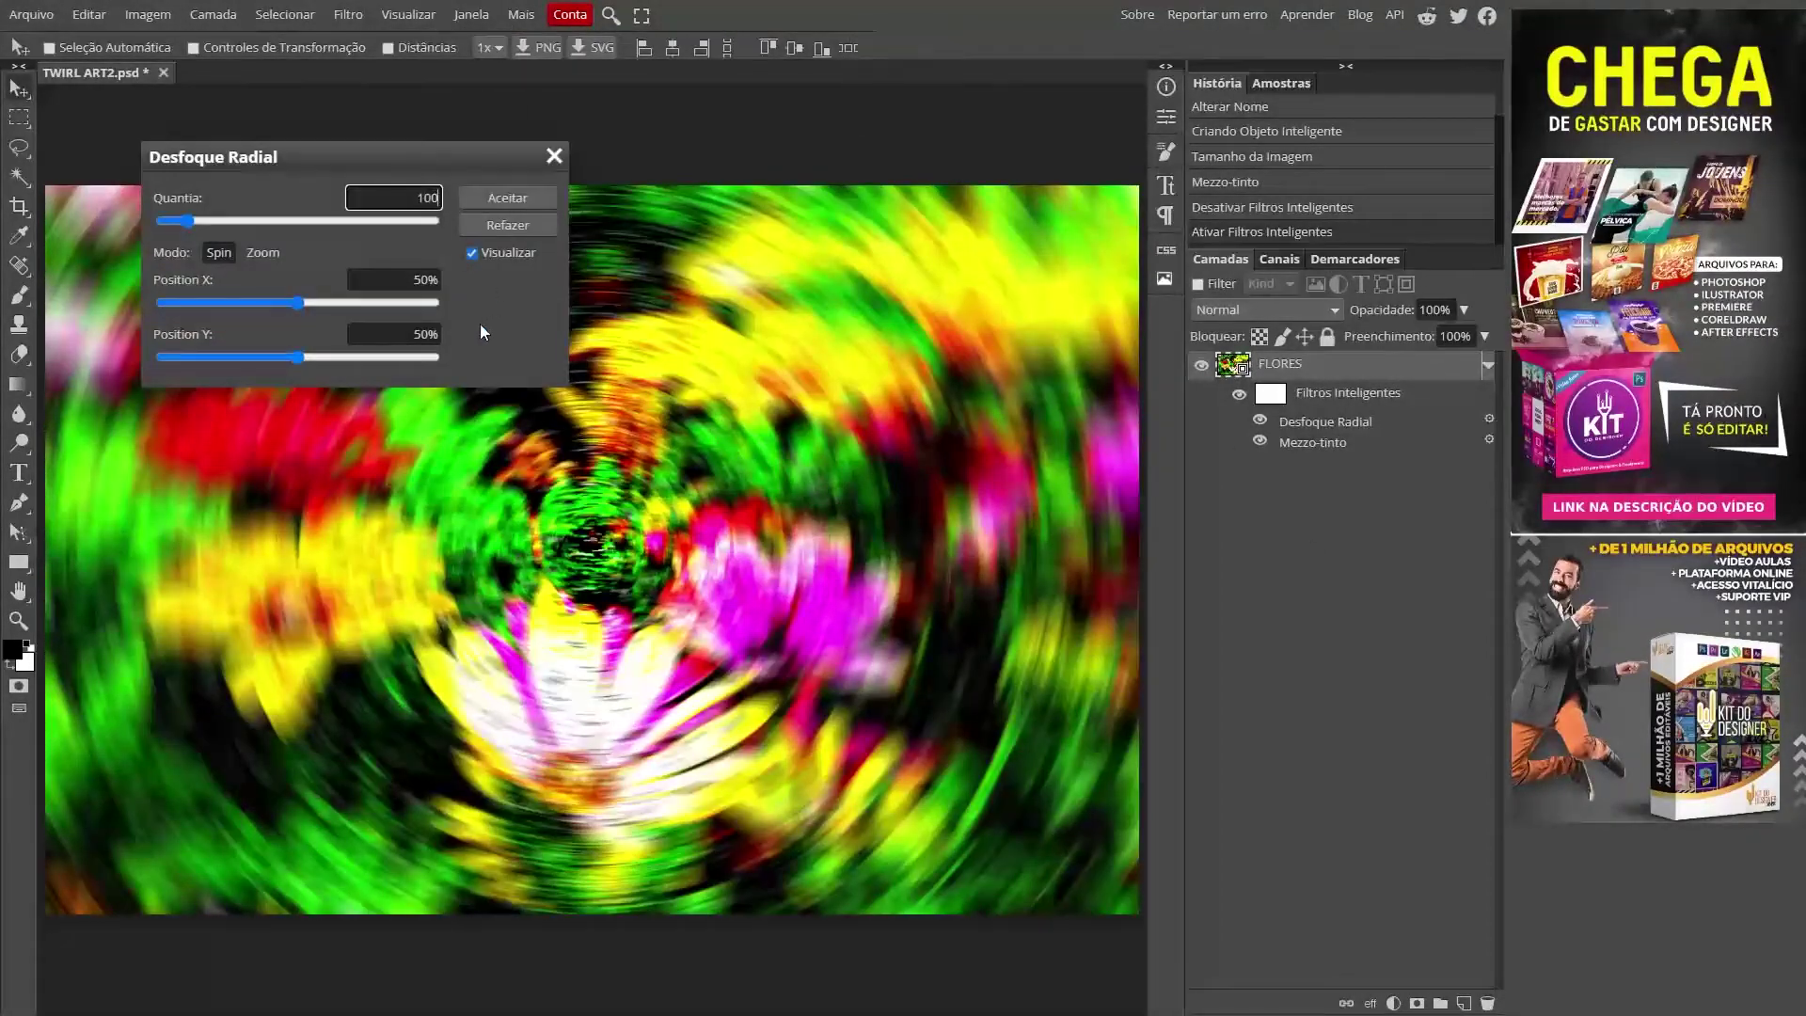
click(262, 252)
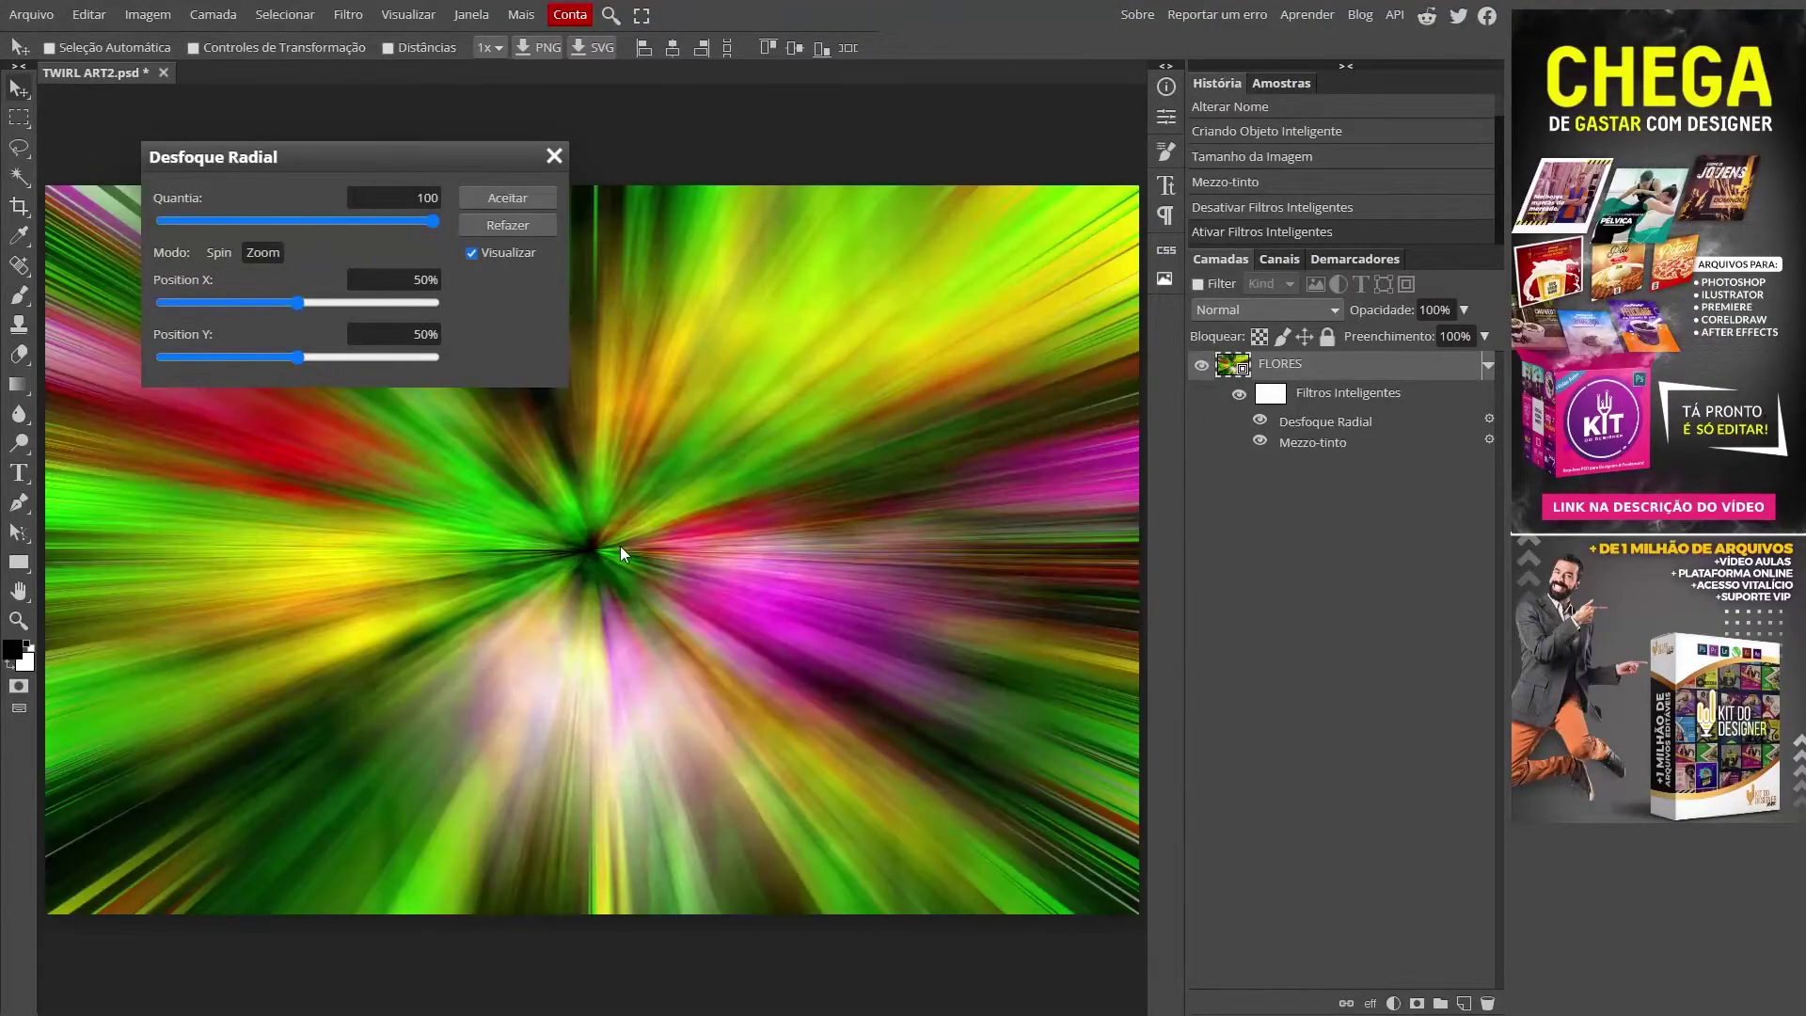
key(Return)
click(348, 14)
mouse_move(370, 201)
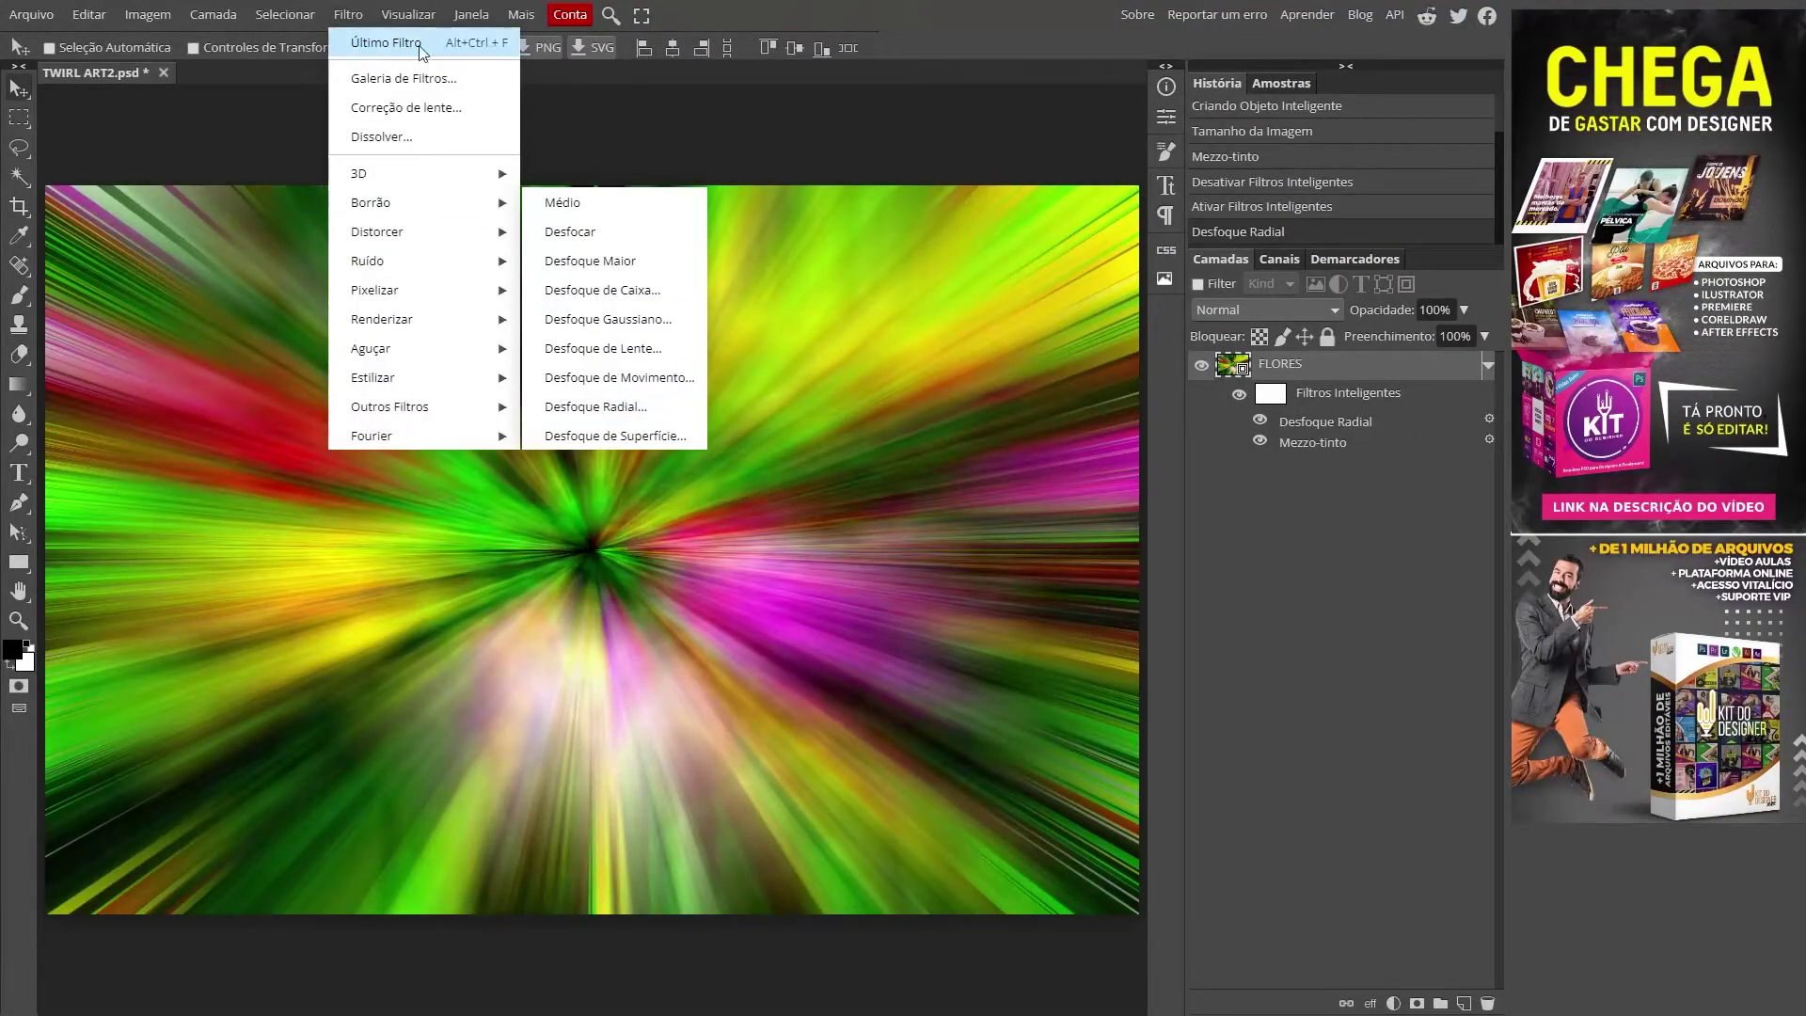
click(480, 42)
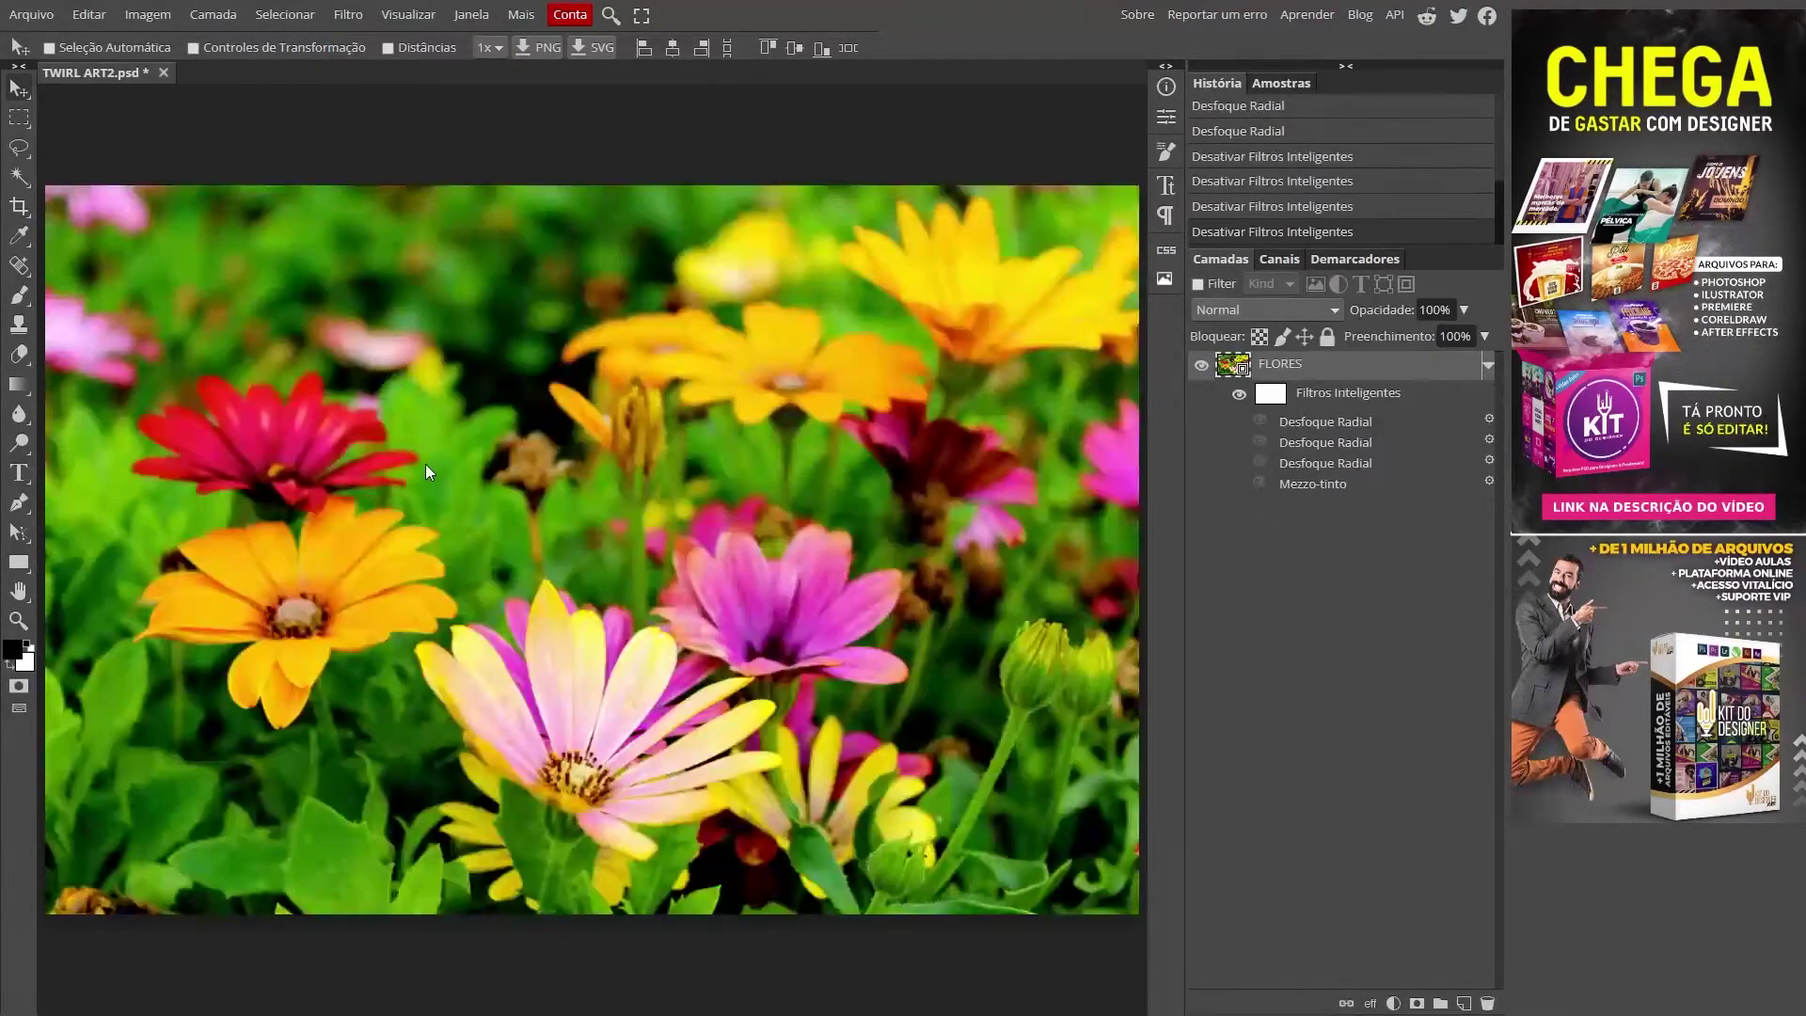
drag(1259, 483, 1259, 420)
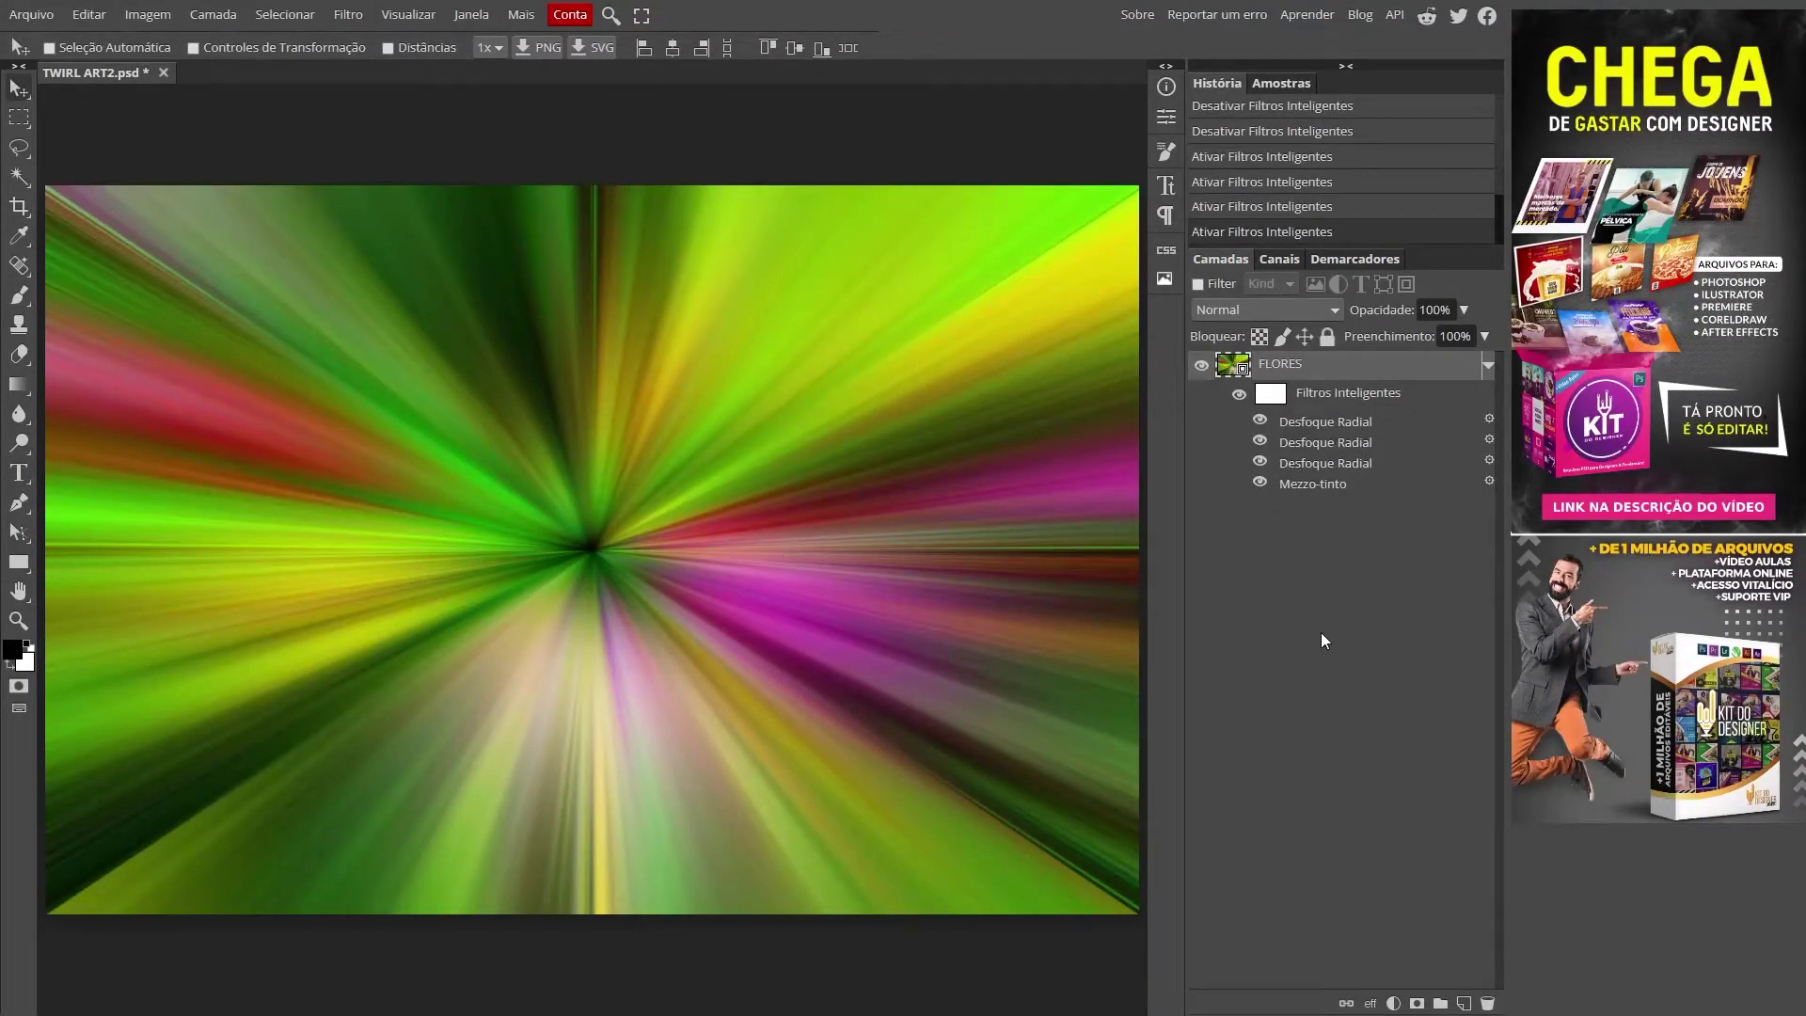
- Apply a Redemoinho twirl of 130 to the layer
click(348, 14)
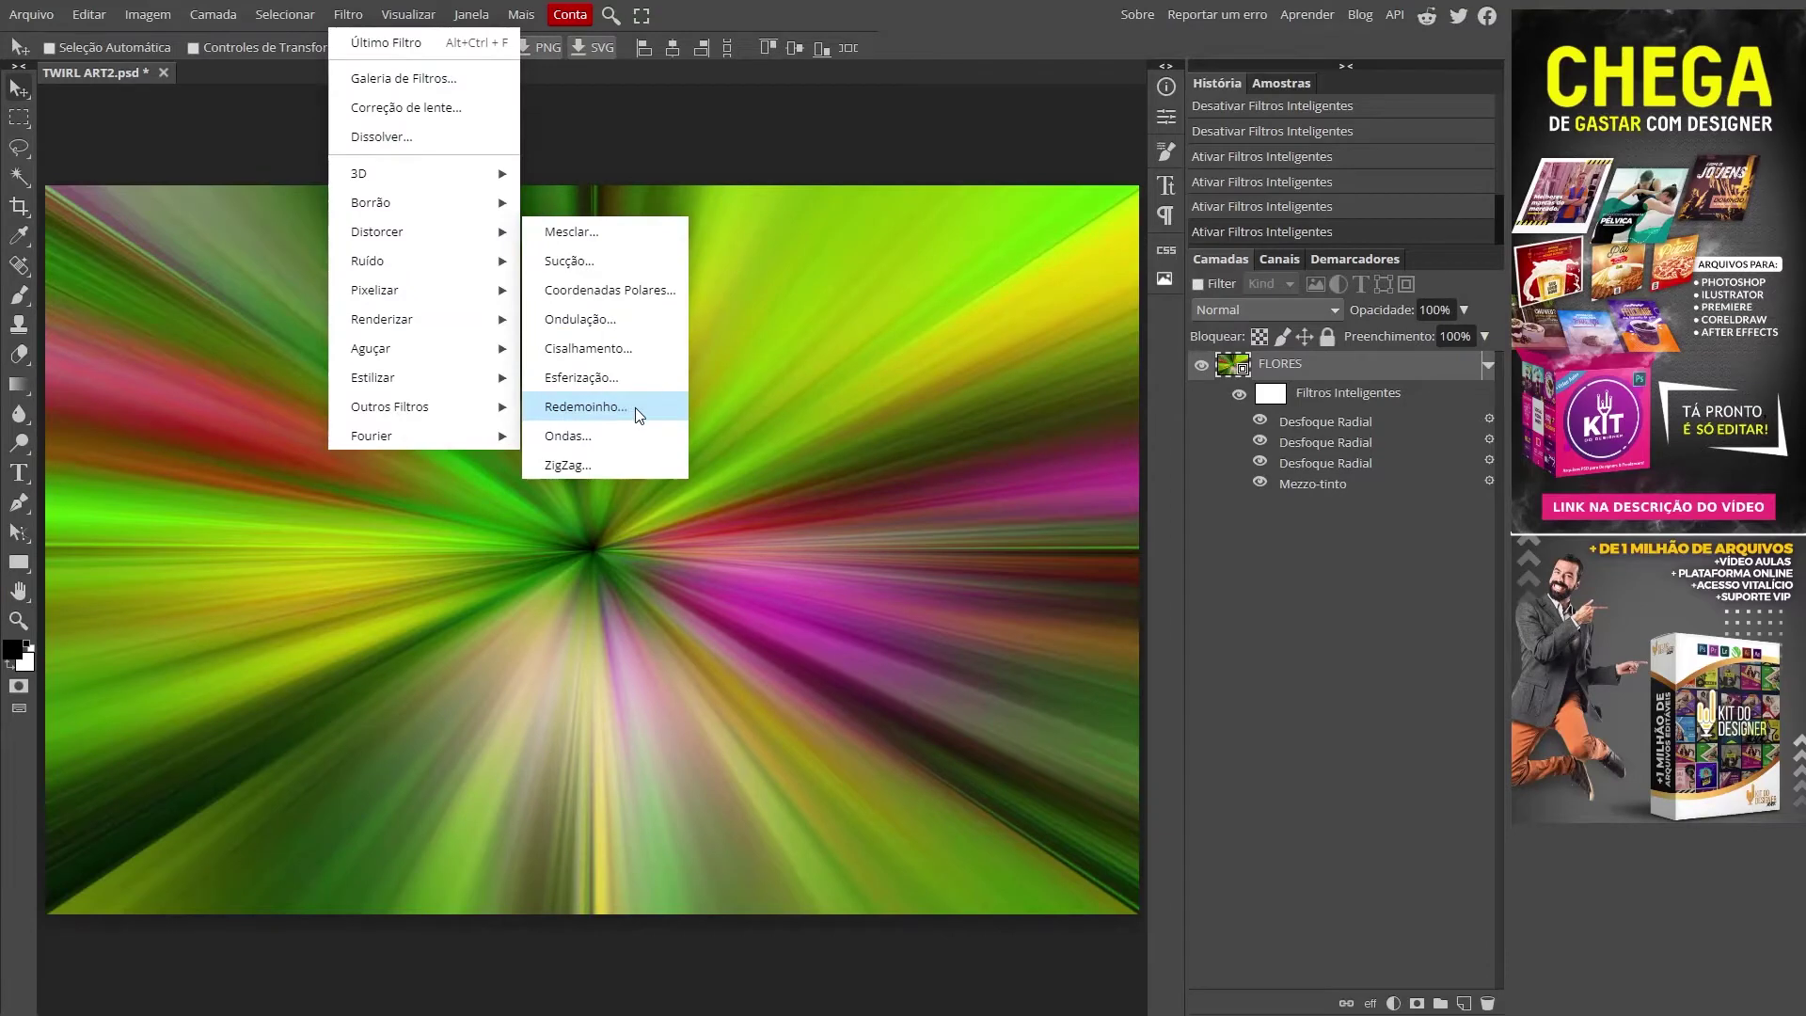
click(627, 406)
click(739, 244)
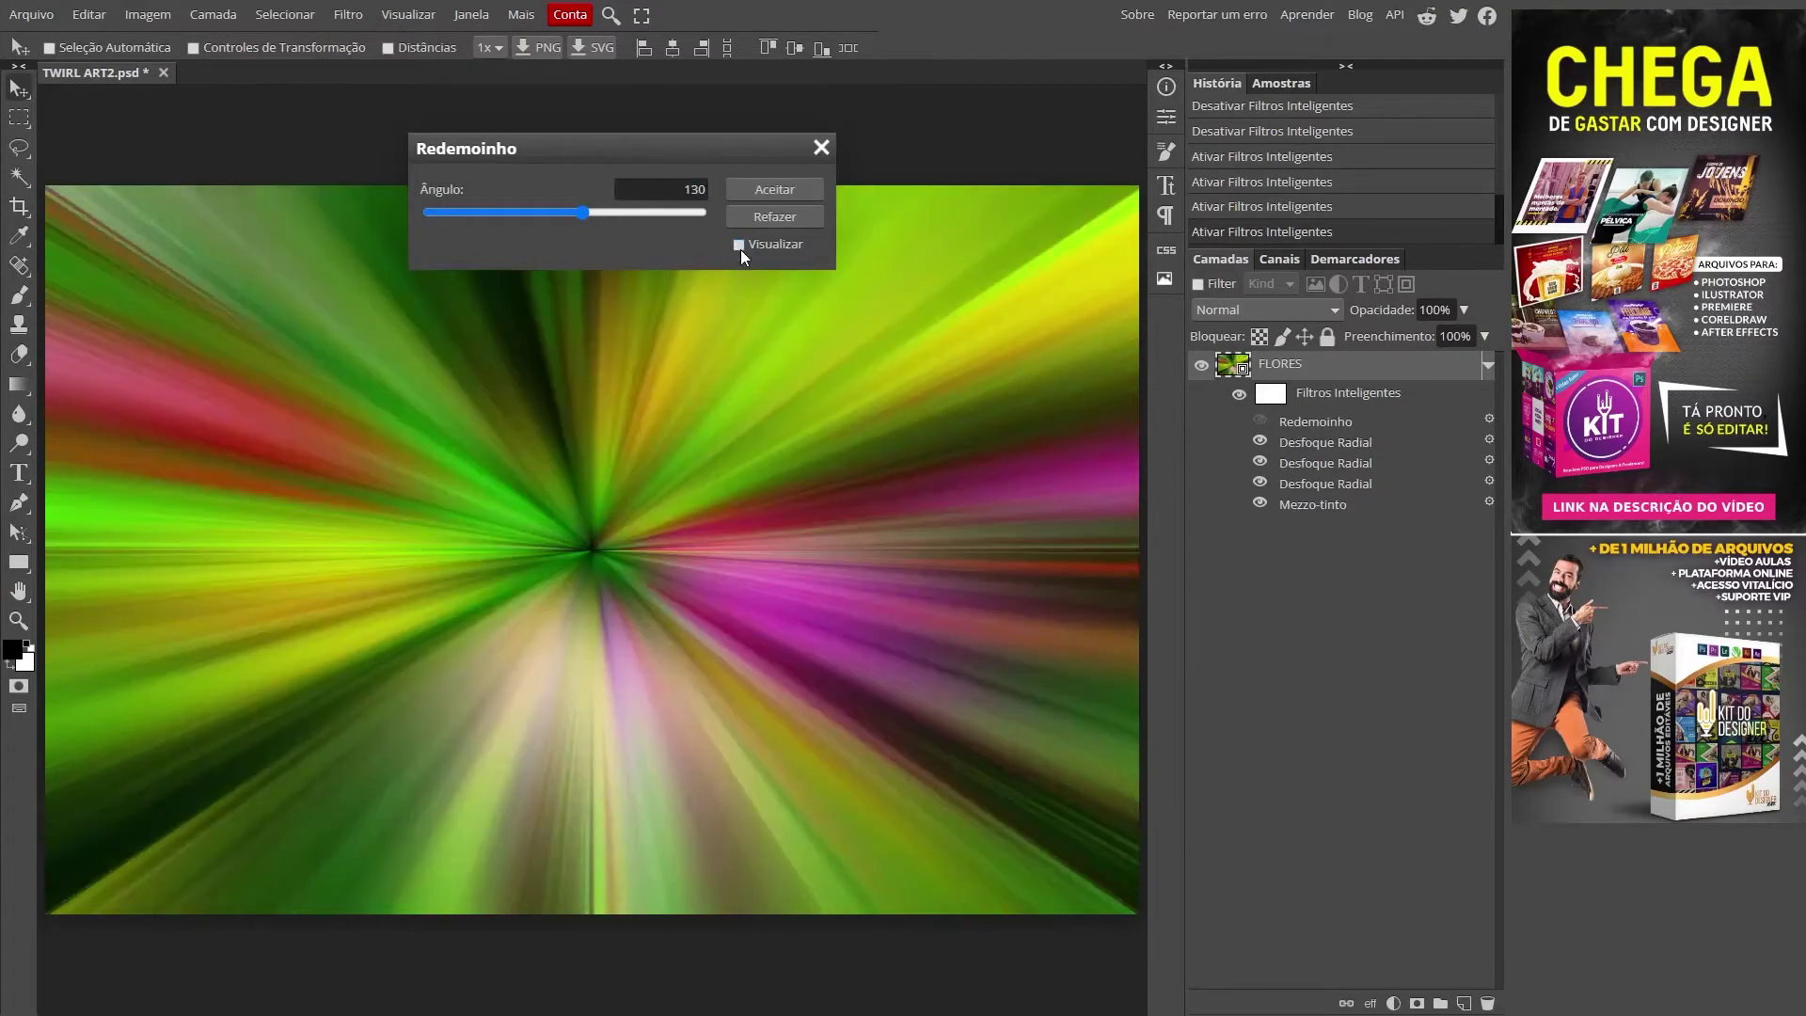
click(774, 189)
- Duplicate the twirled layer, twirl the copy again and blend it with Clarear
key(ctrl+j)
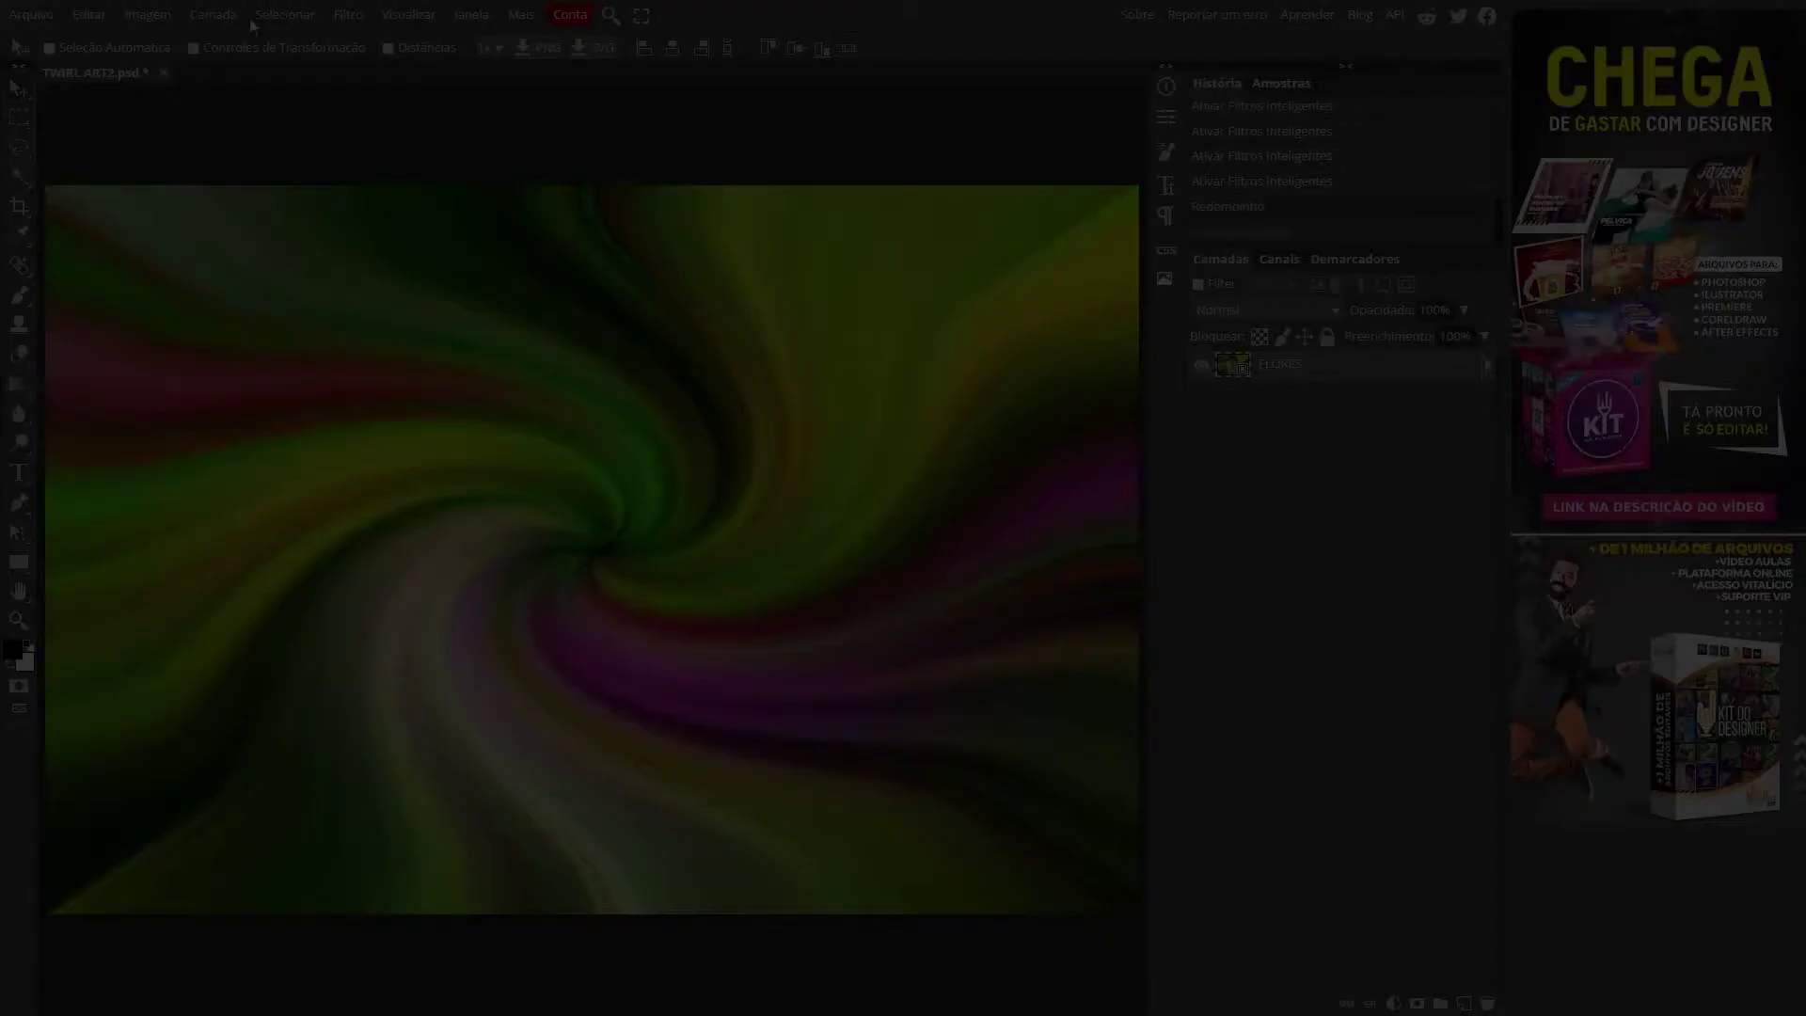
key(ctrl+alt+f)
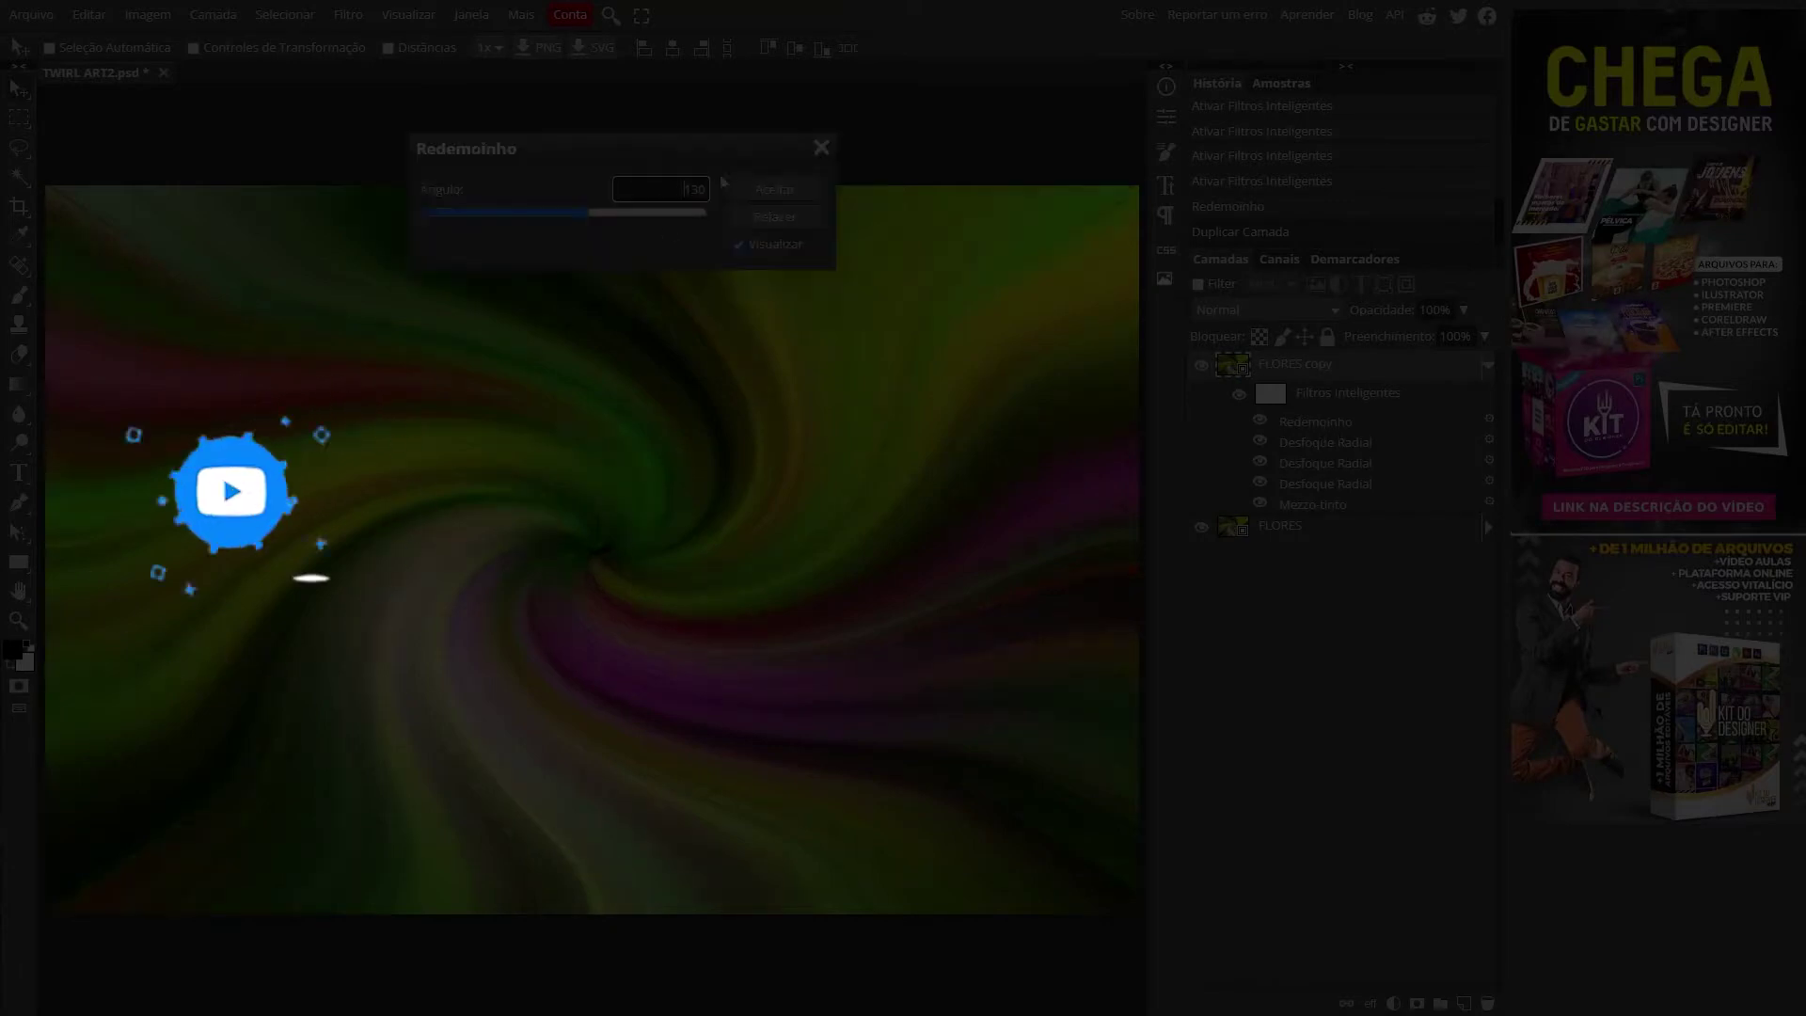
key(Return)
click(1265, 310)
click(1223, 350)
key(Down)
key(Down)
key(Down)
key(Down)
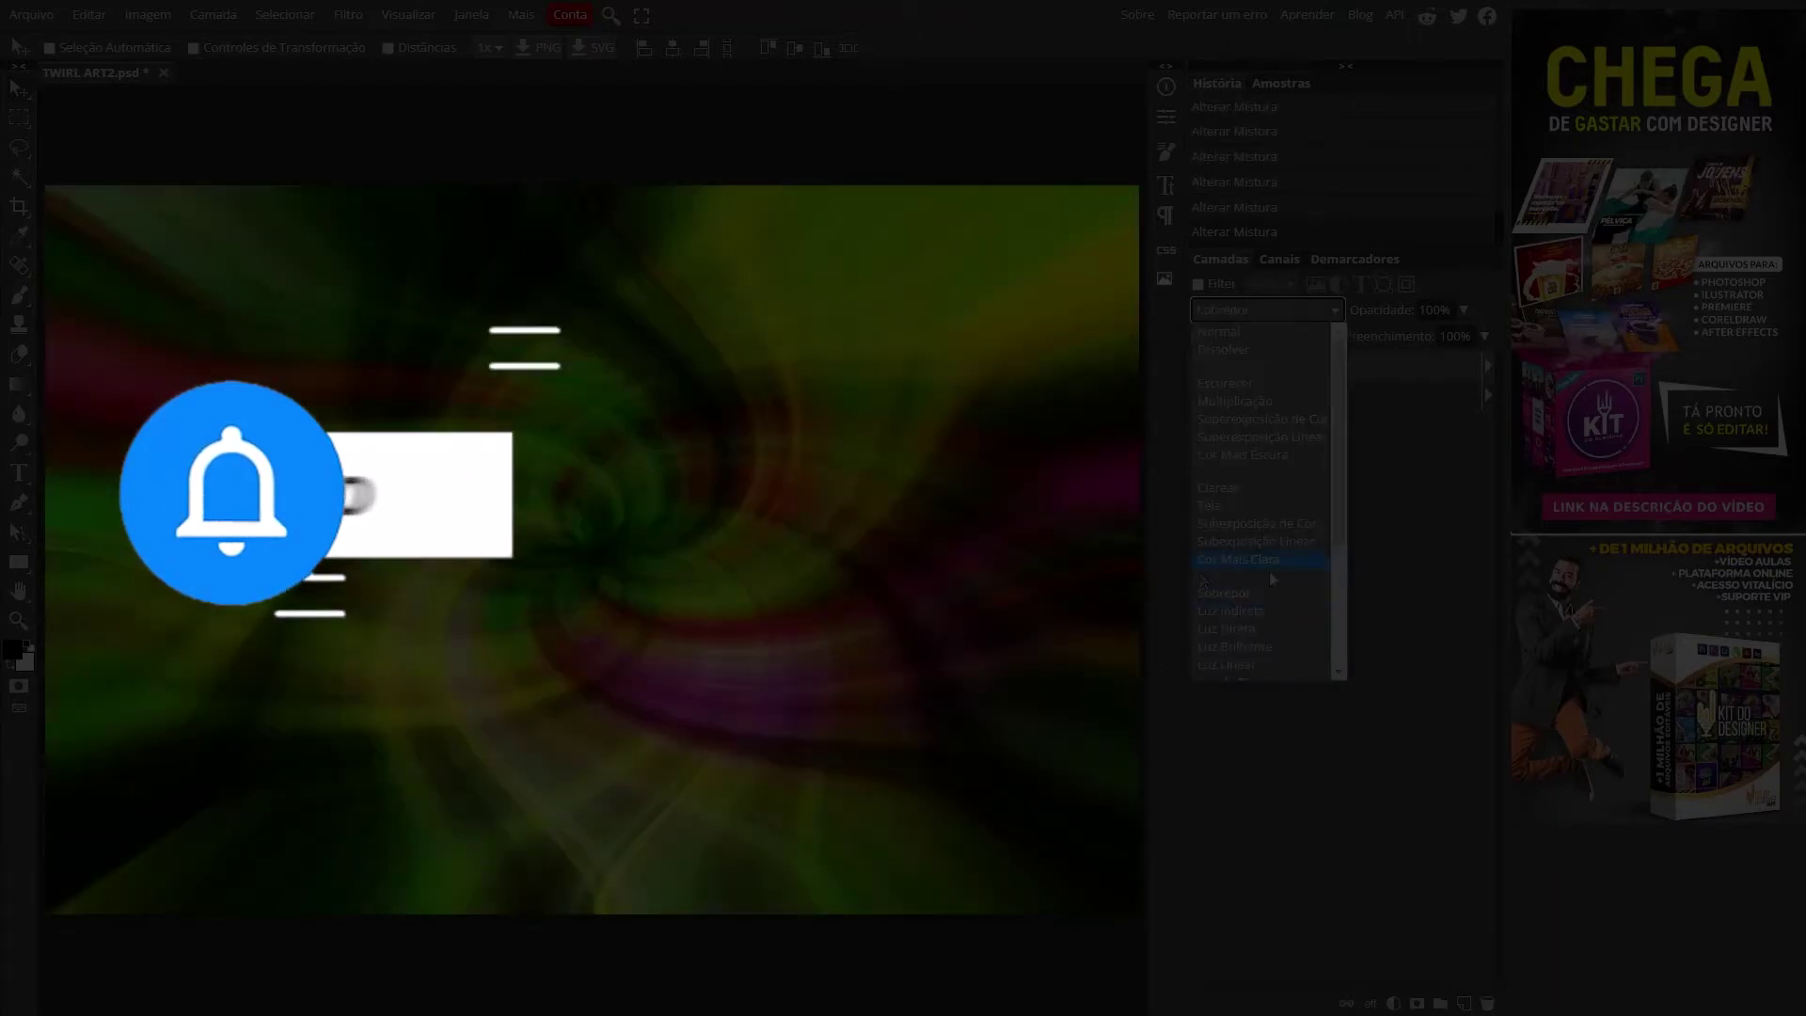
click(1484, 336)
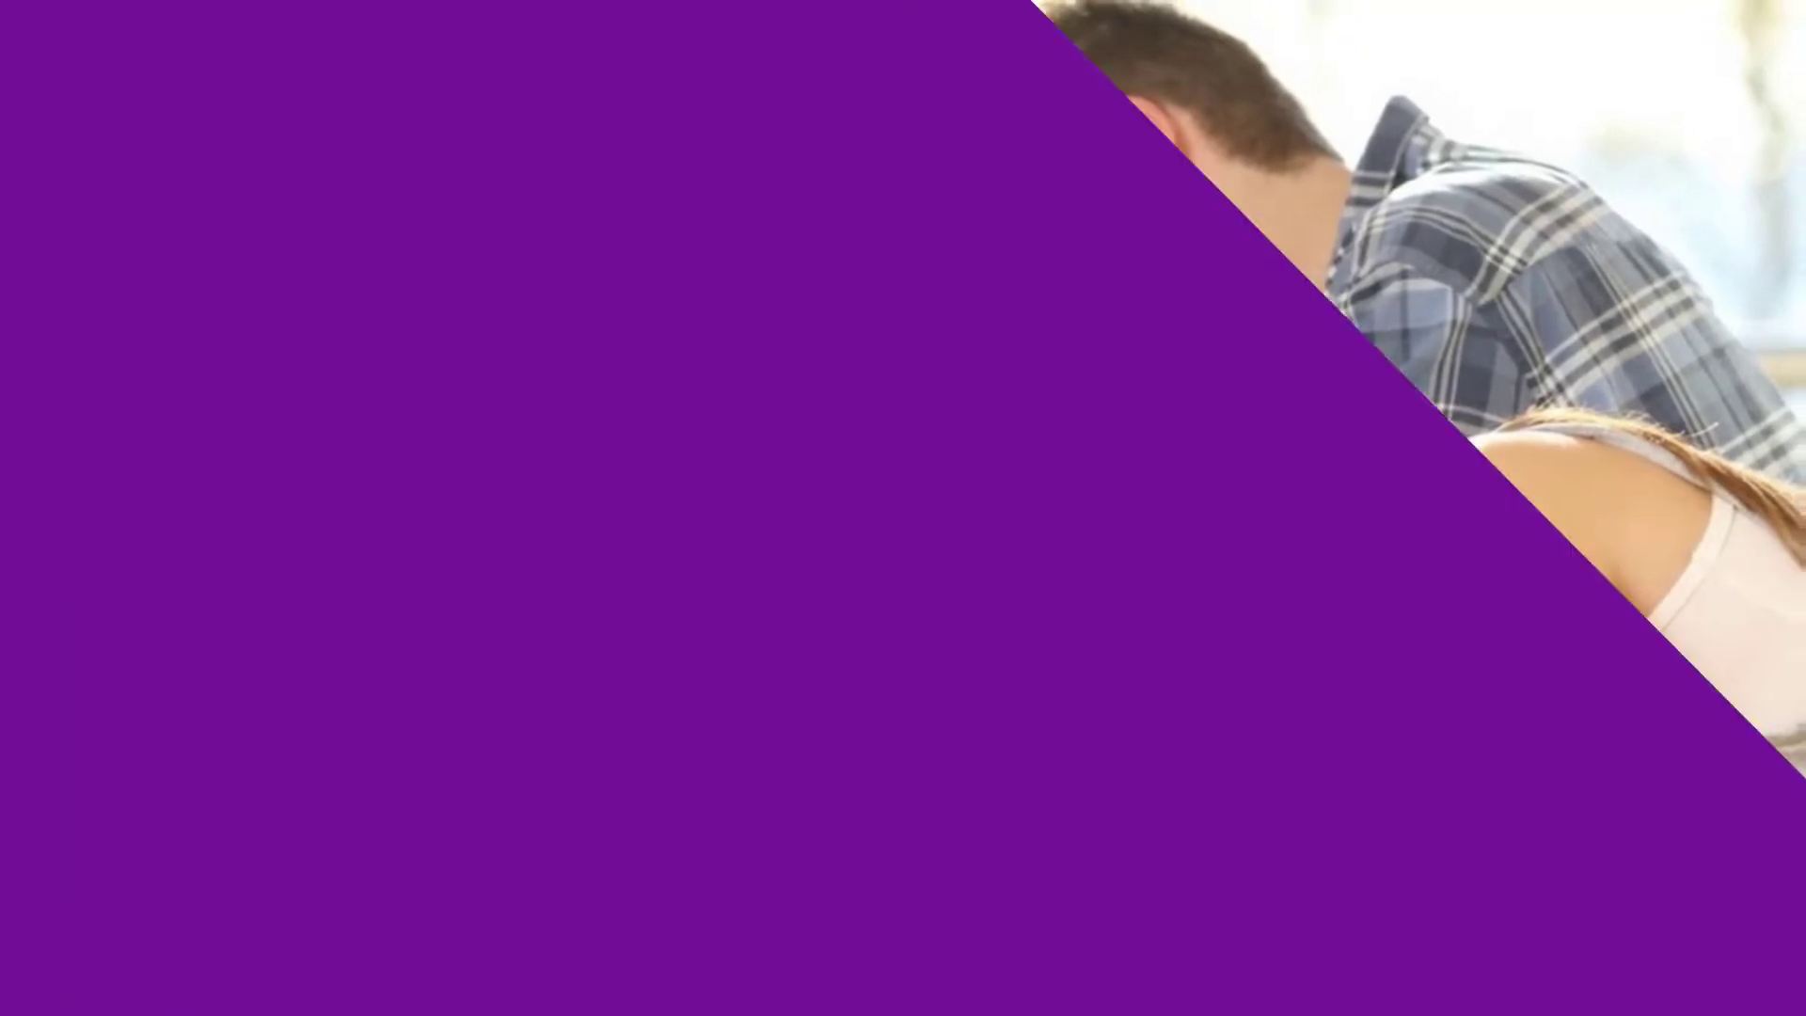
- Scroll to ATUALIZAÇÕES, advance its carousel twice, and continue toward FEED REDES SOCIAIS
scroll(1453, 659, down, 2)
scroll(1452, 681, down, 5)
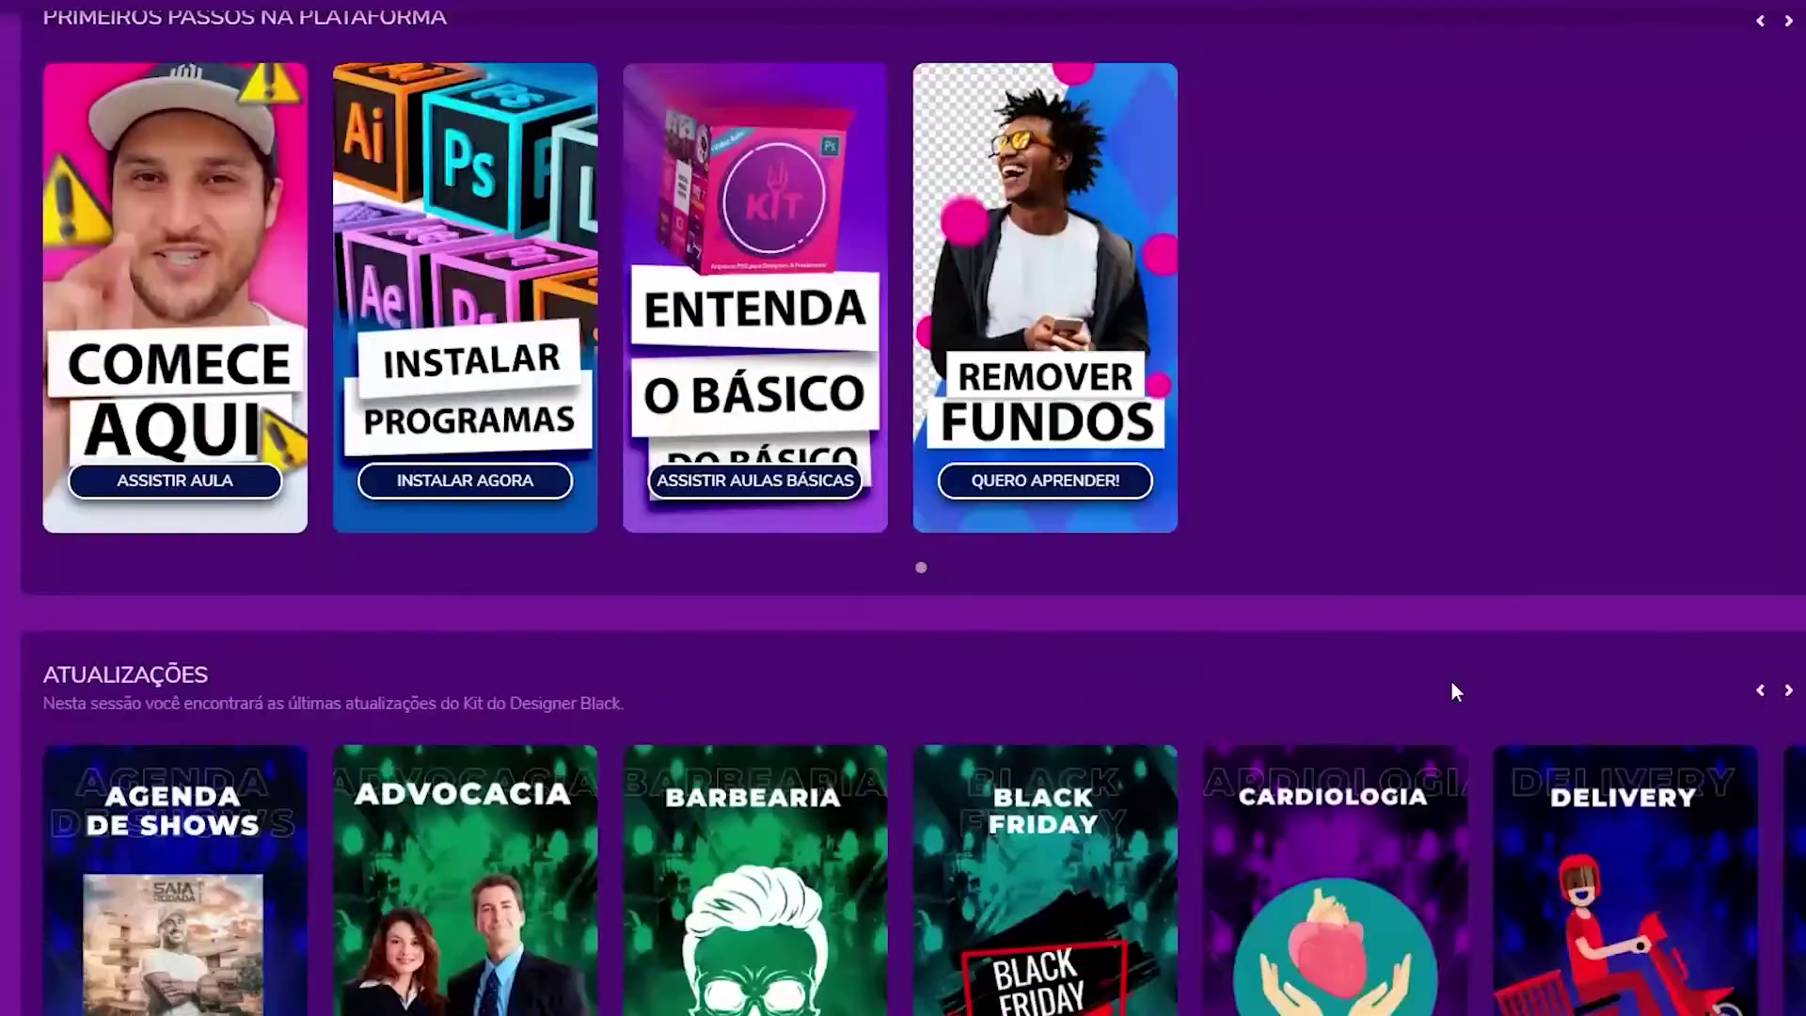
scroll(1452, 681, down, 5)
click(1787, 134)
click(1787, 134)
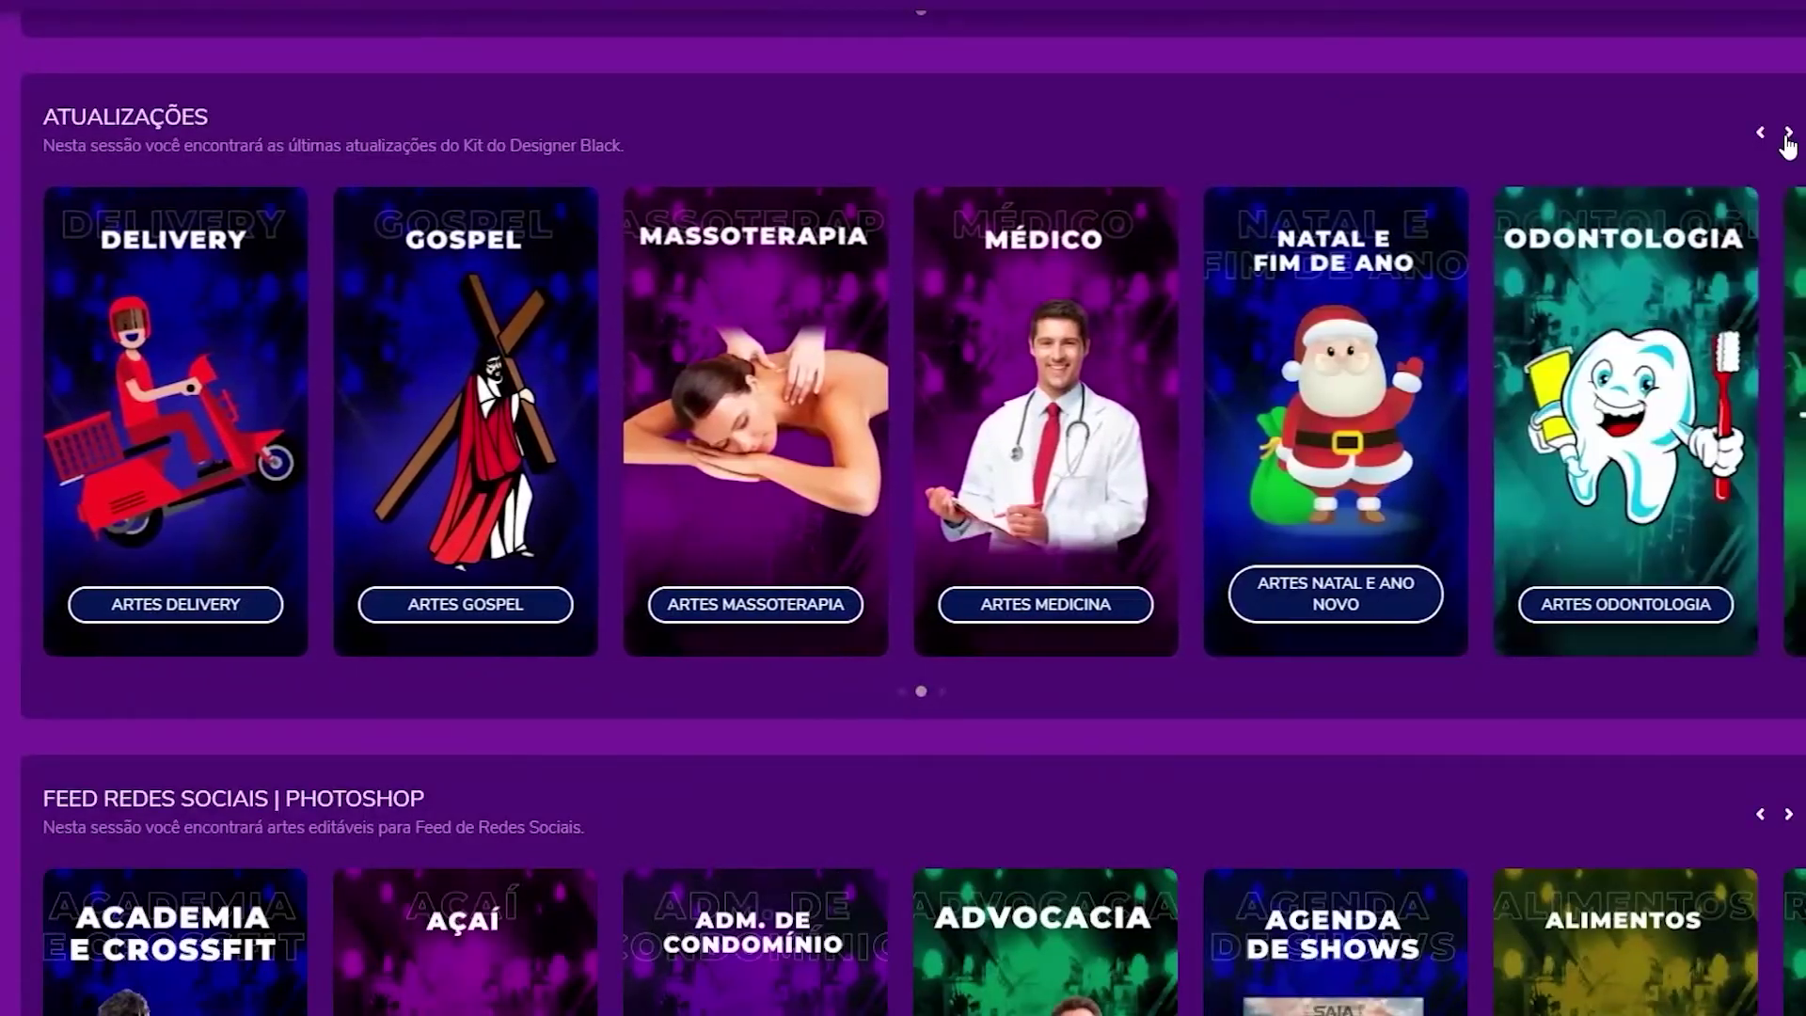
scroll(903, 508, down, 7)
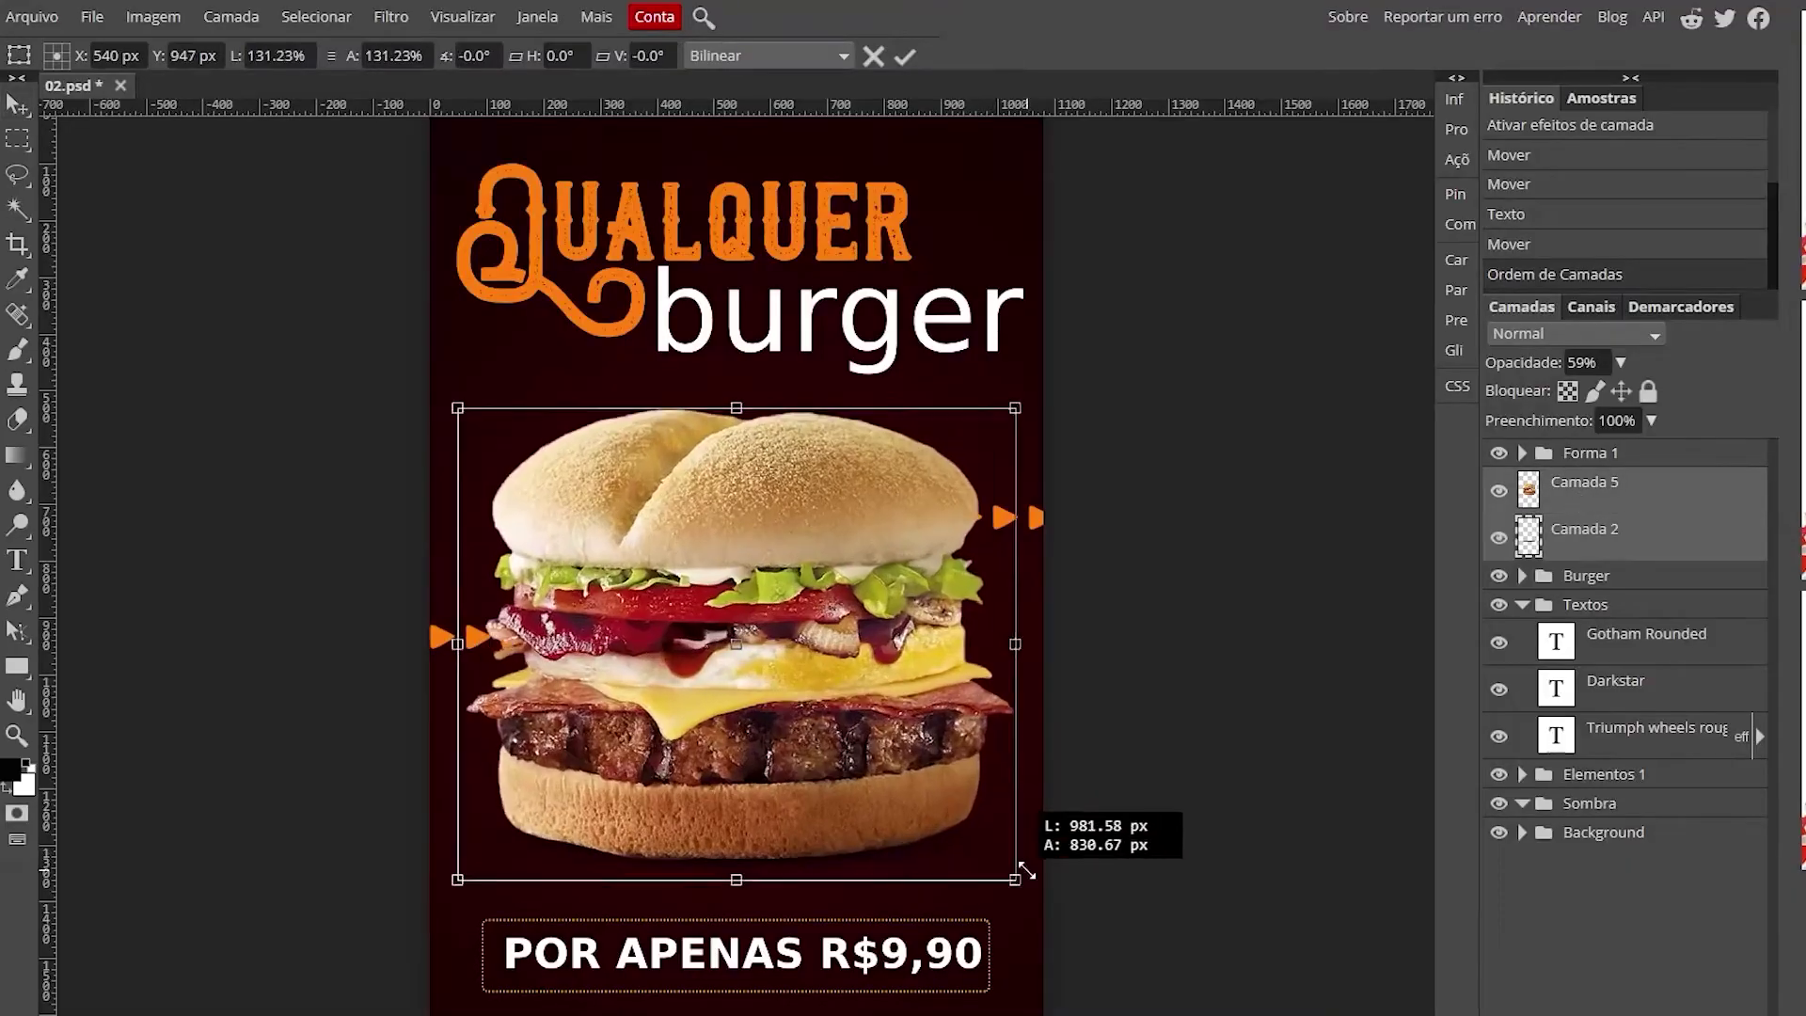
- Enlarge and reposition the burger photo, then transform the price box rectangle
drag(1025, 872, 1029, 888)
drag(819, 559, 813, 531)
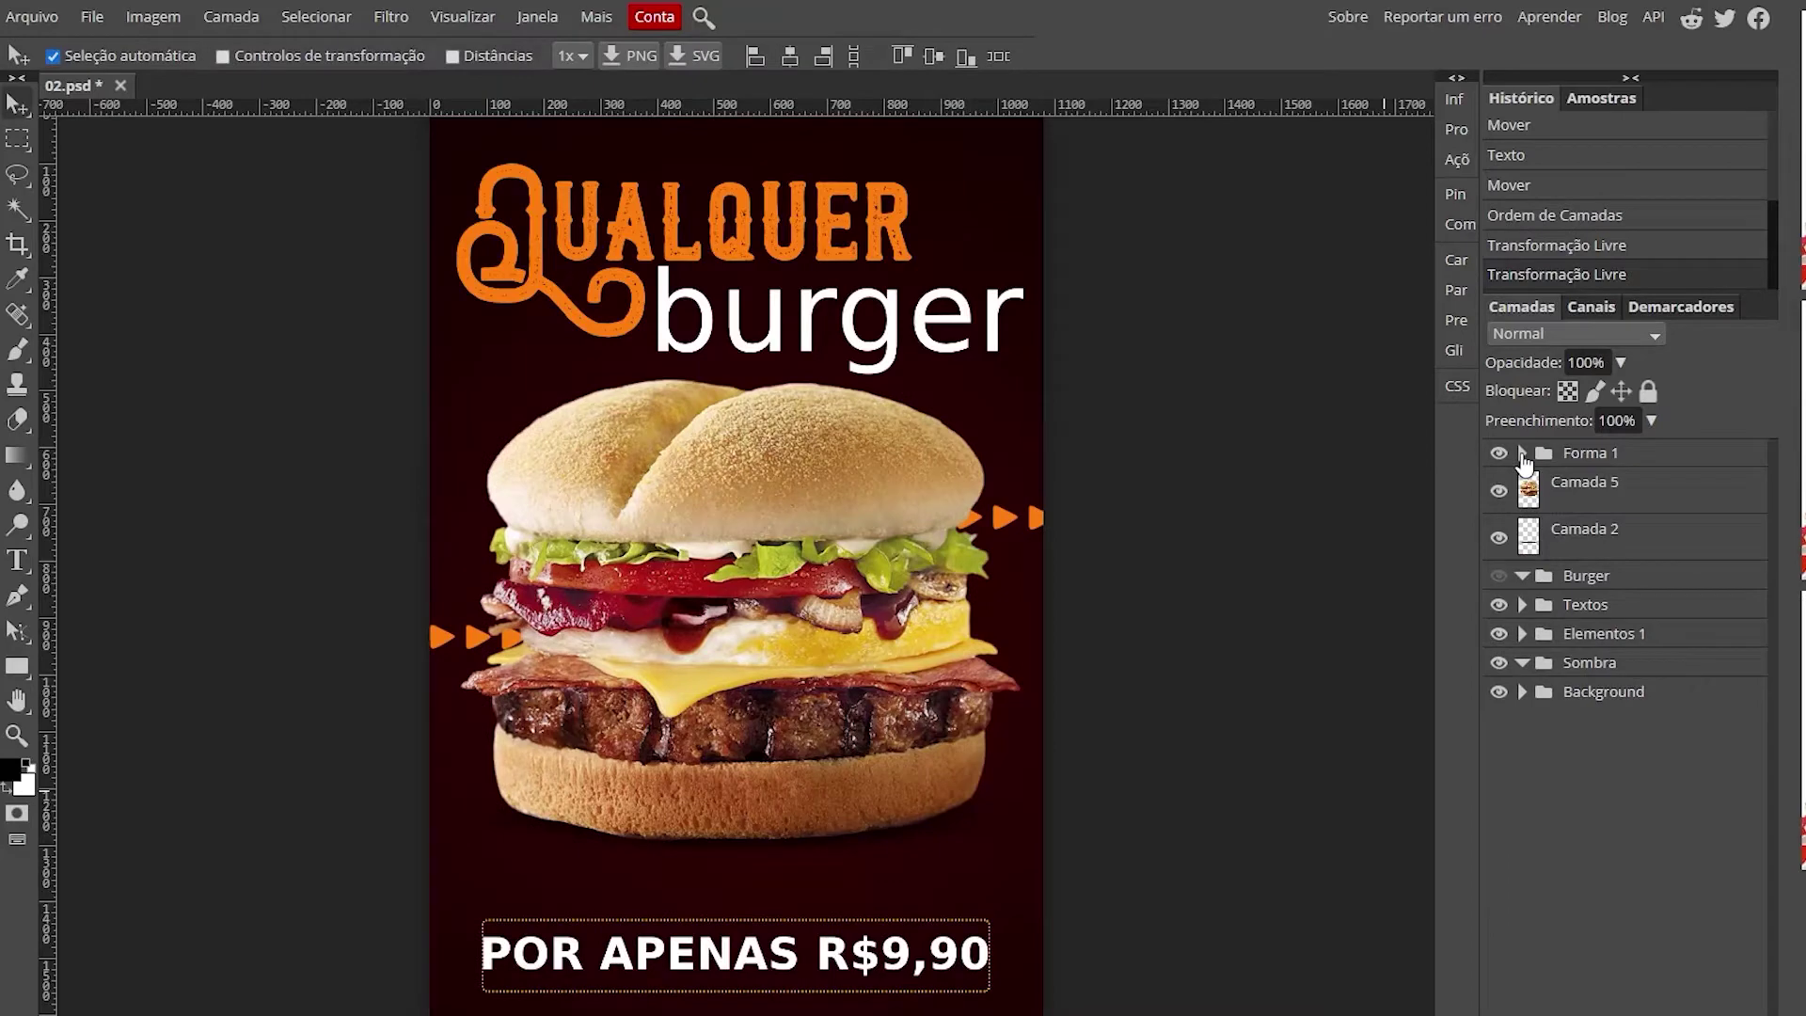
click(1523, 453)
click(1501, 488)
key(ctrl+t)
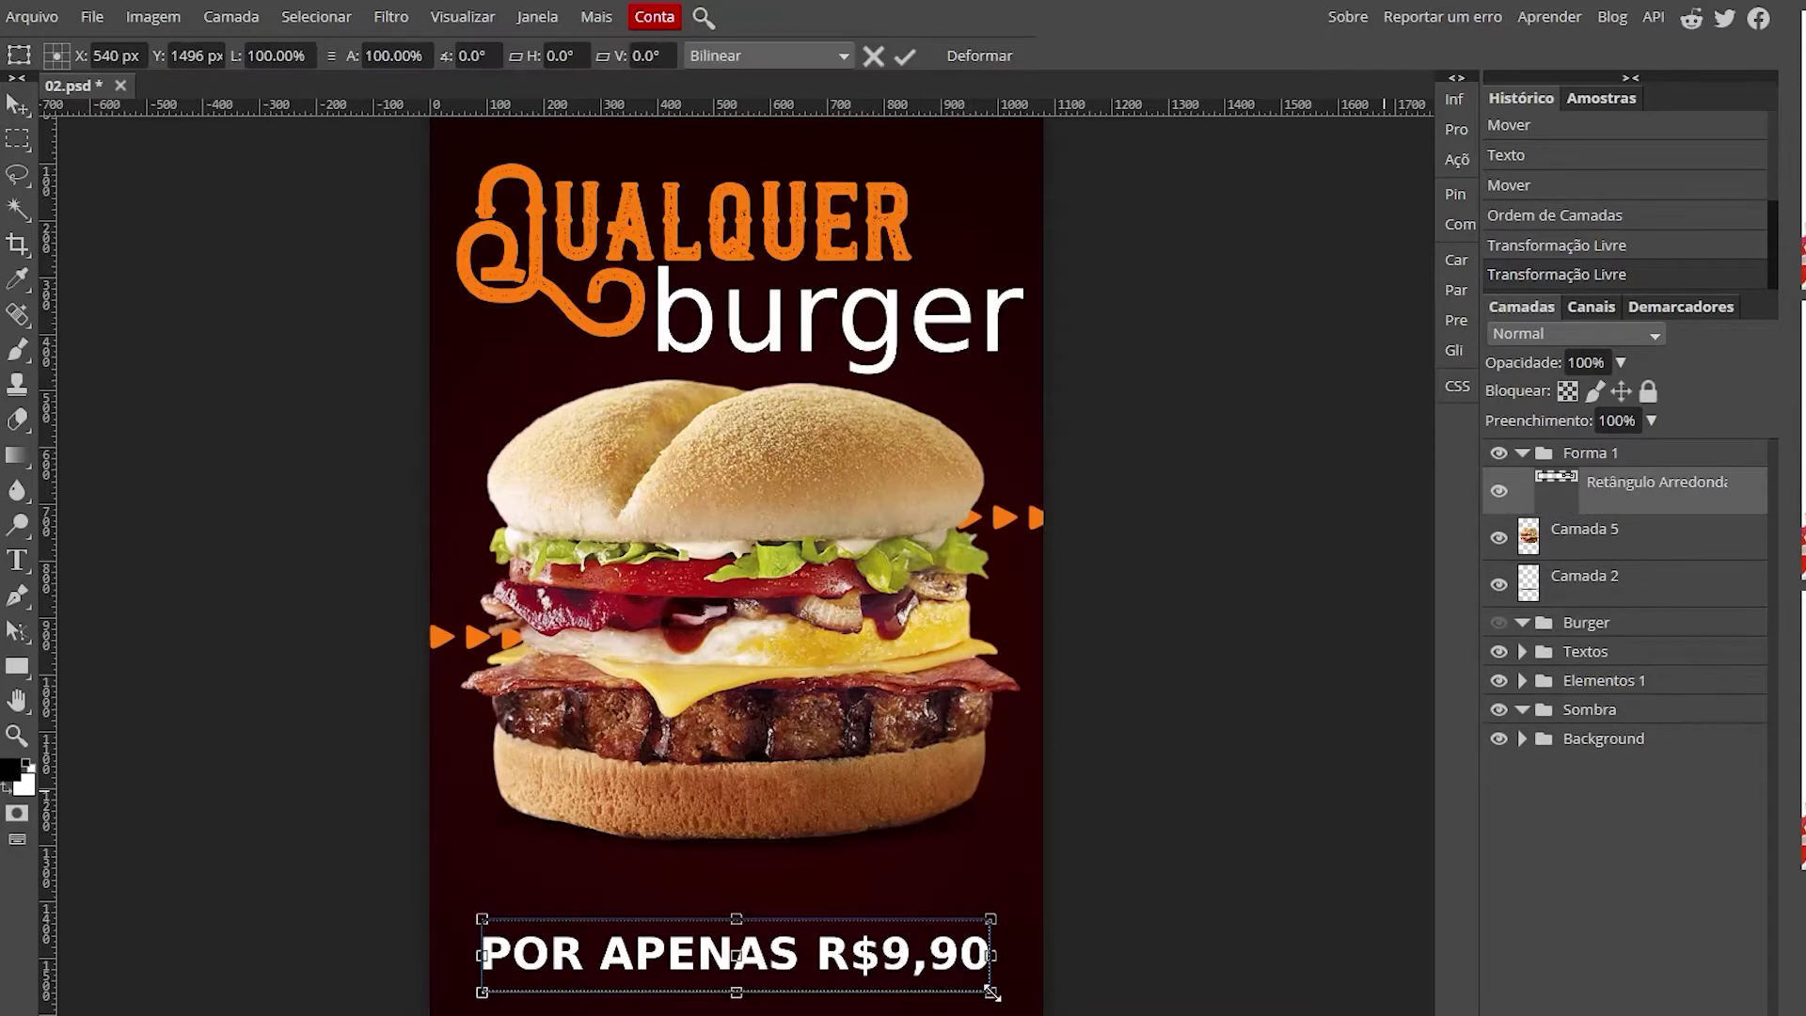
key(Return)
click(1644, 694)
- Edit the logo text to read KÃO / QUE / MIA on three lines
click(31, 16)
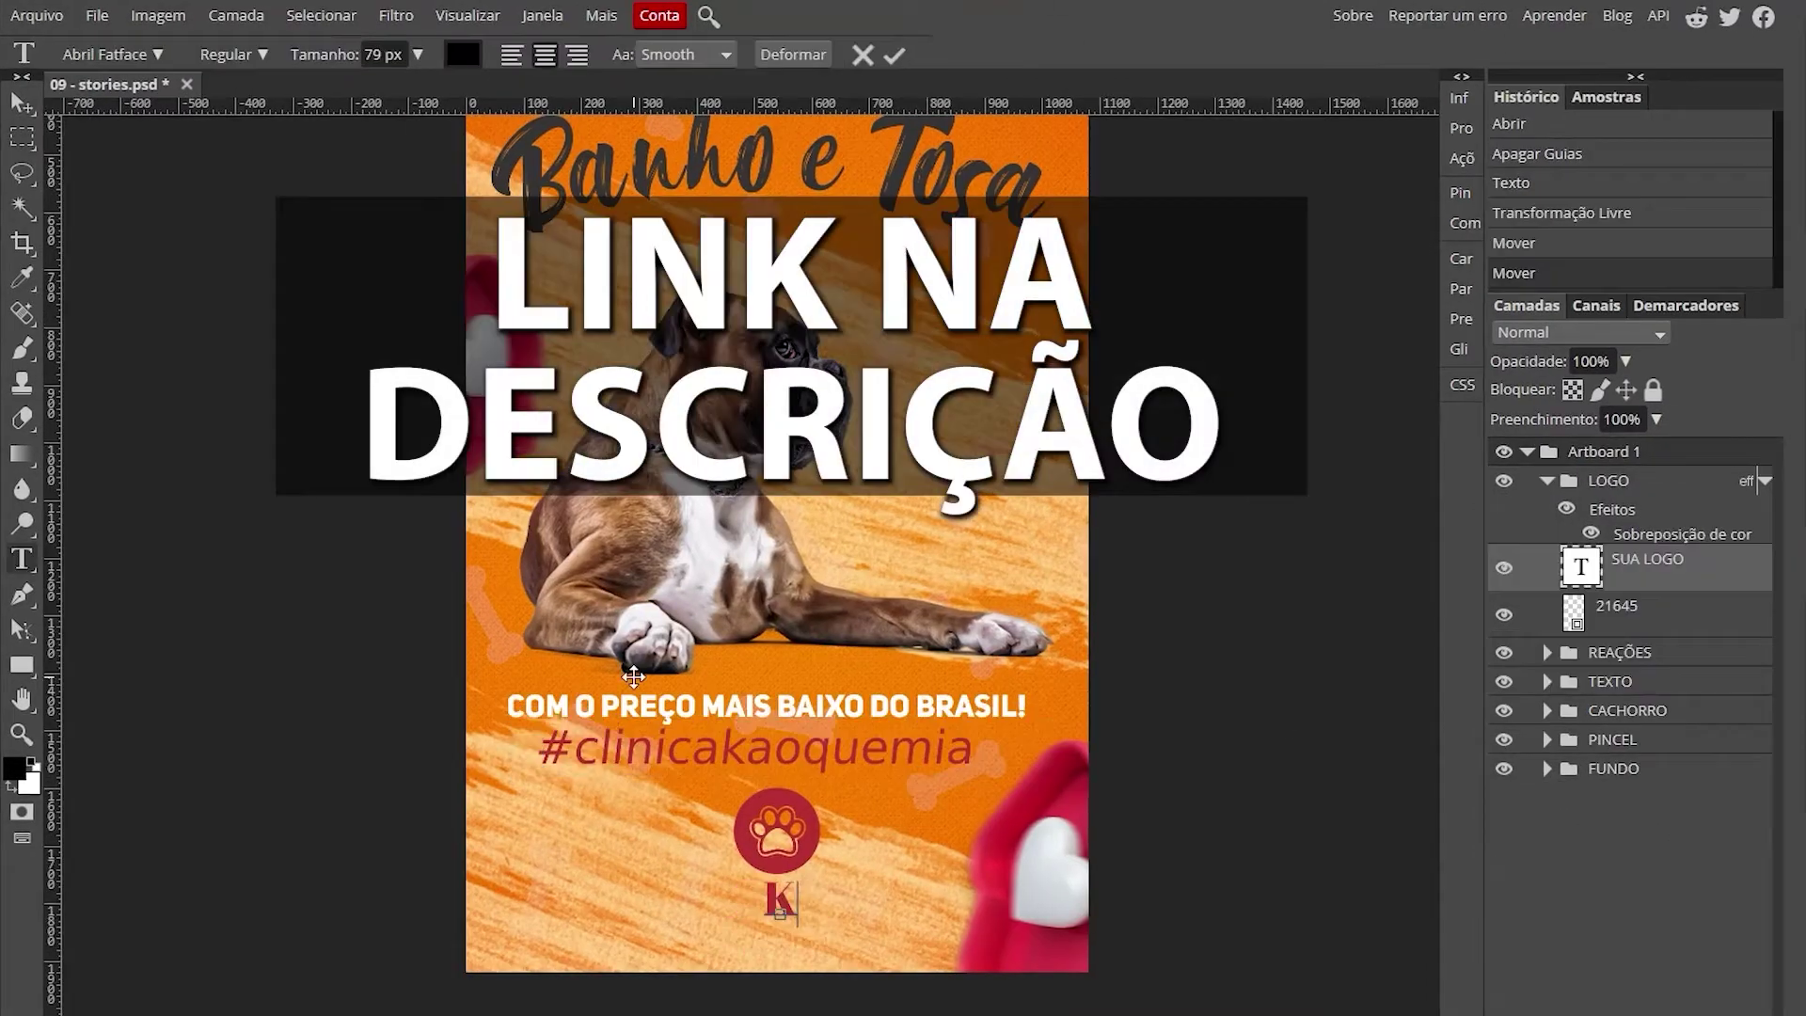
text(ÃO)
key(Return)
text(QUE)
key(Return)
text(MIA)
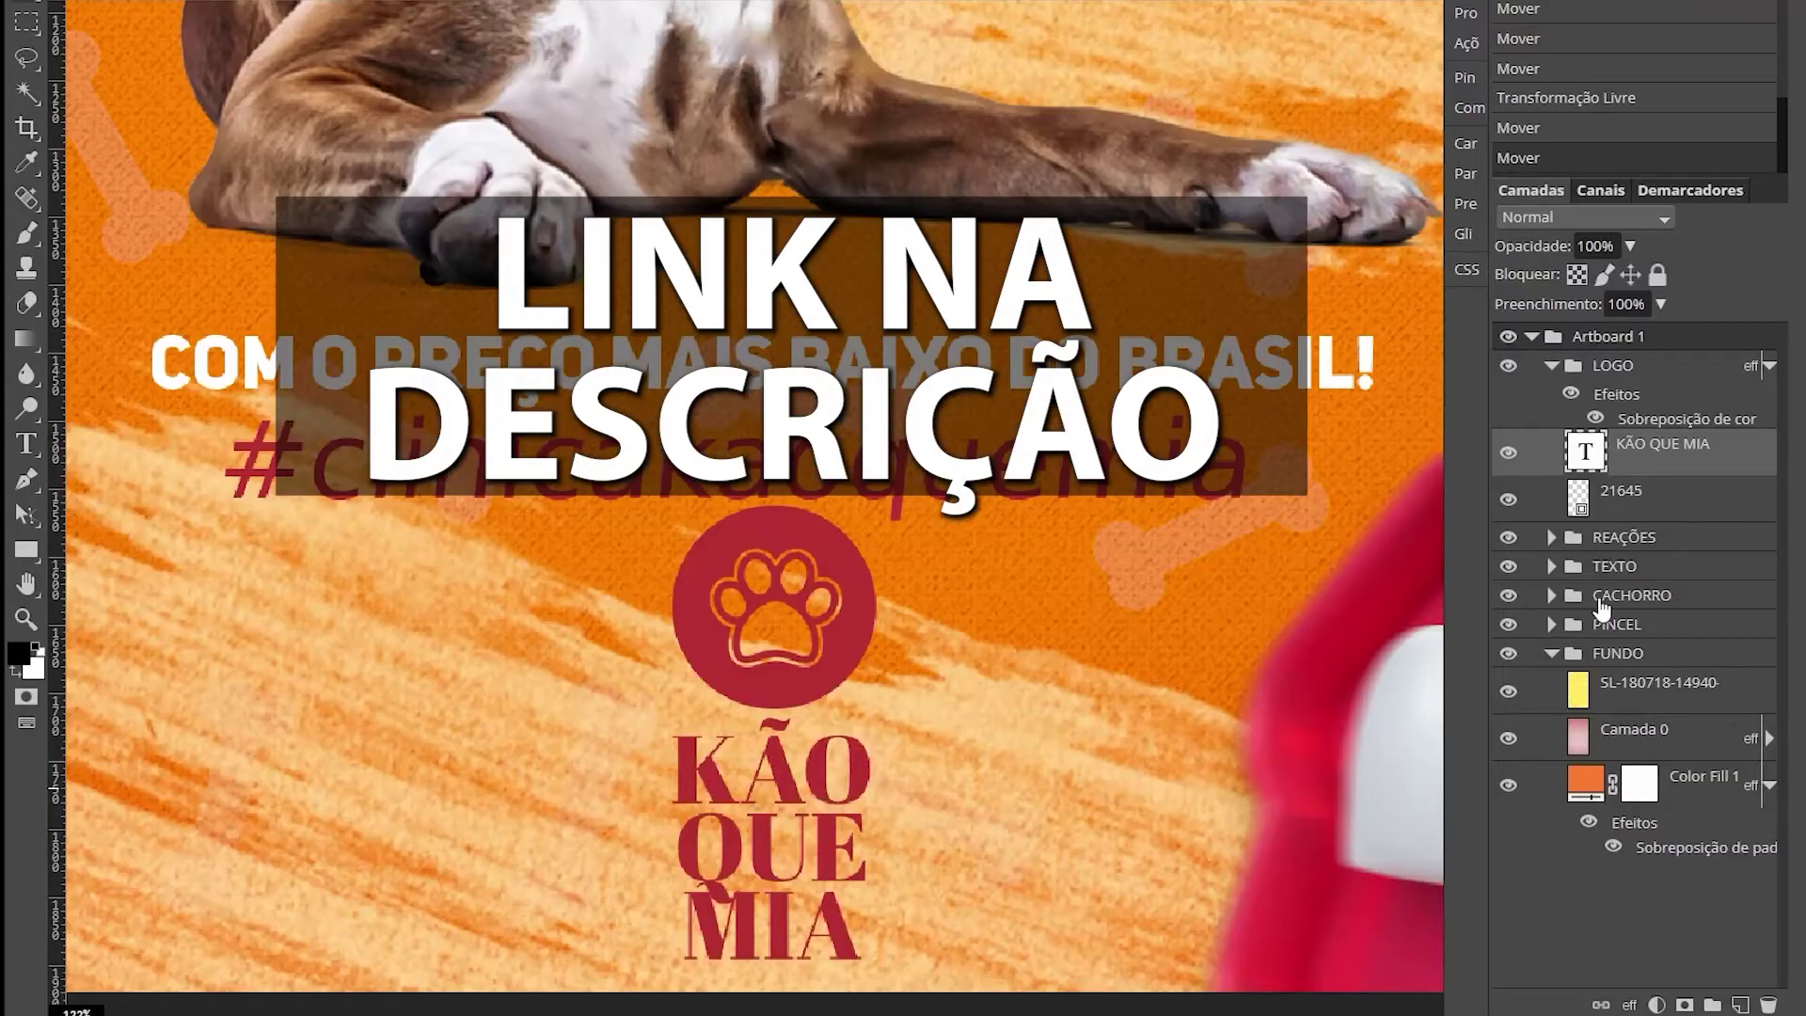
- Give the logo layer a drop shadow at 57 opacity
double_click(1674, 453)
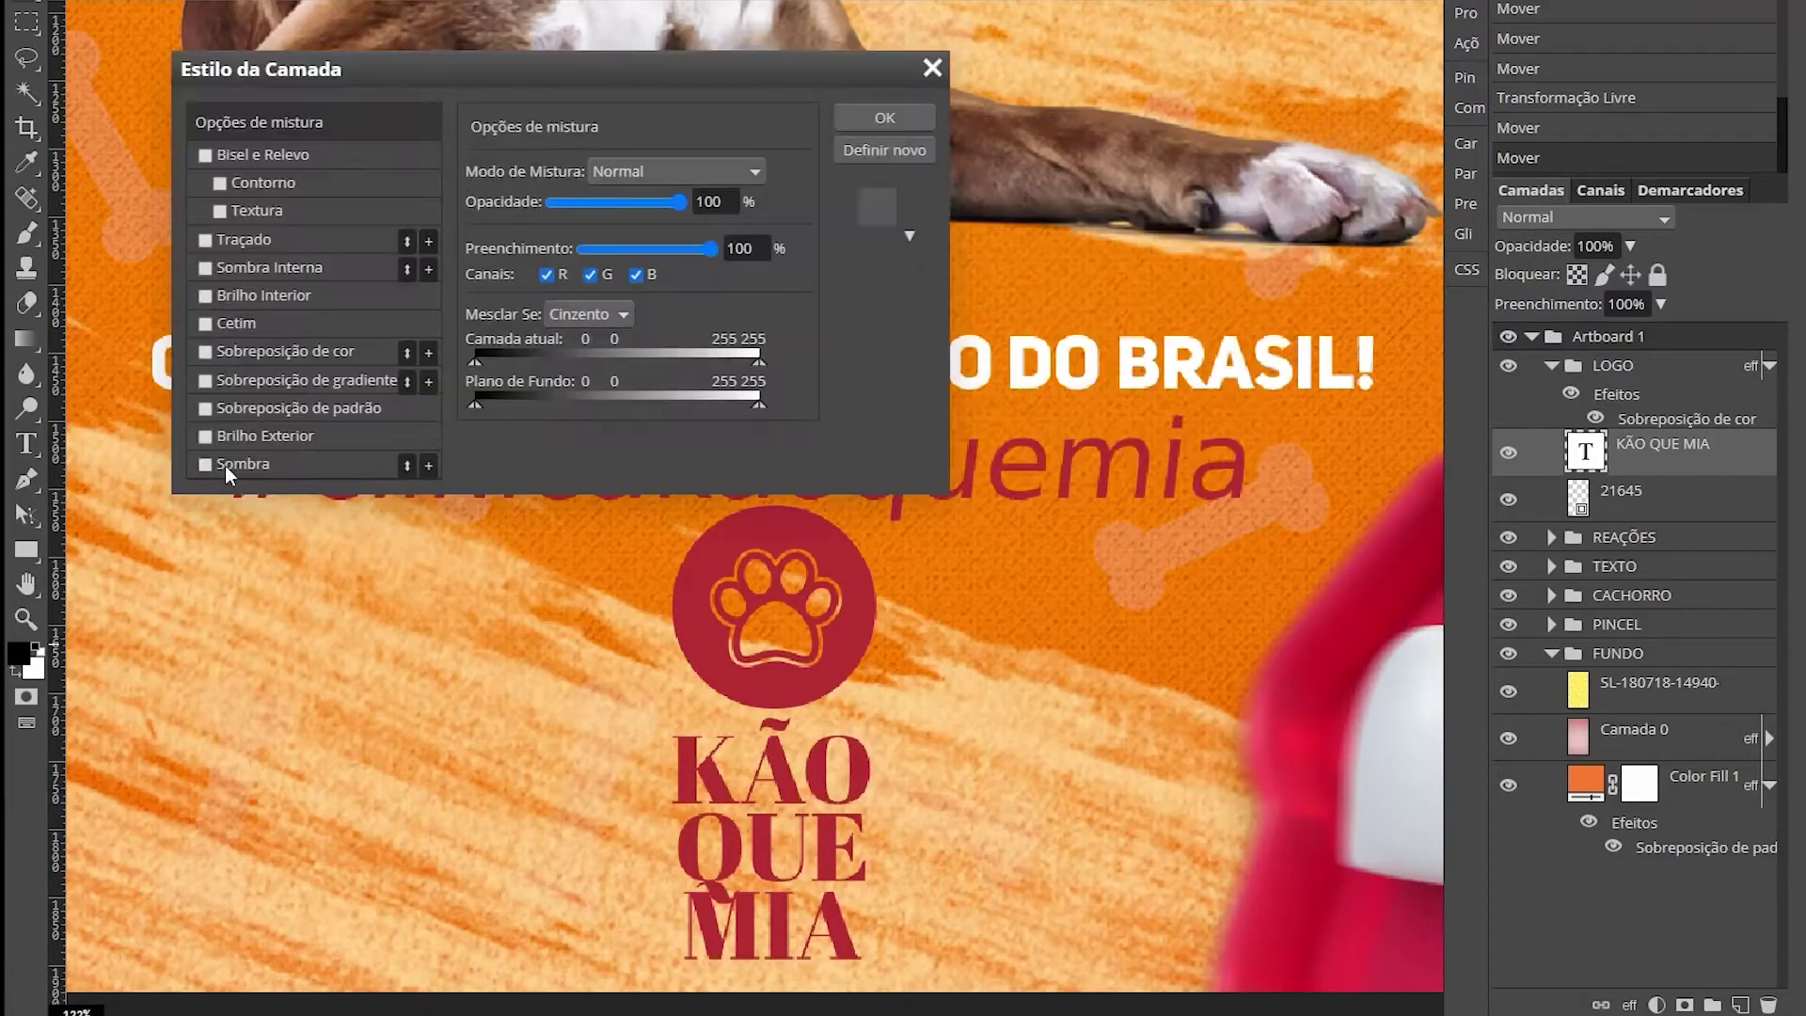
click(242, 464)
drag(602, 205, 619, 209)
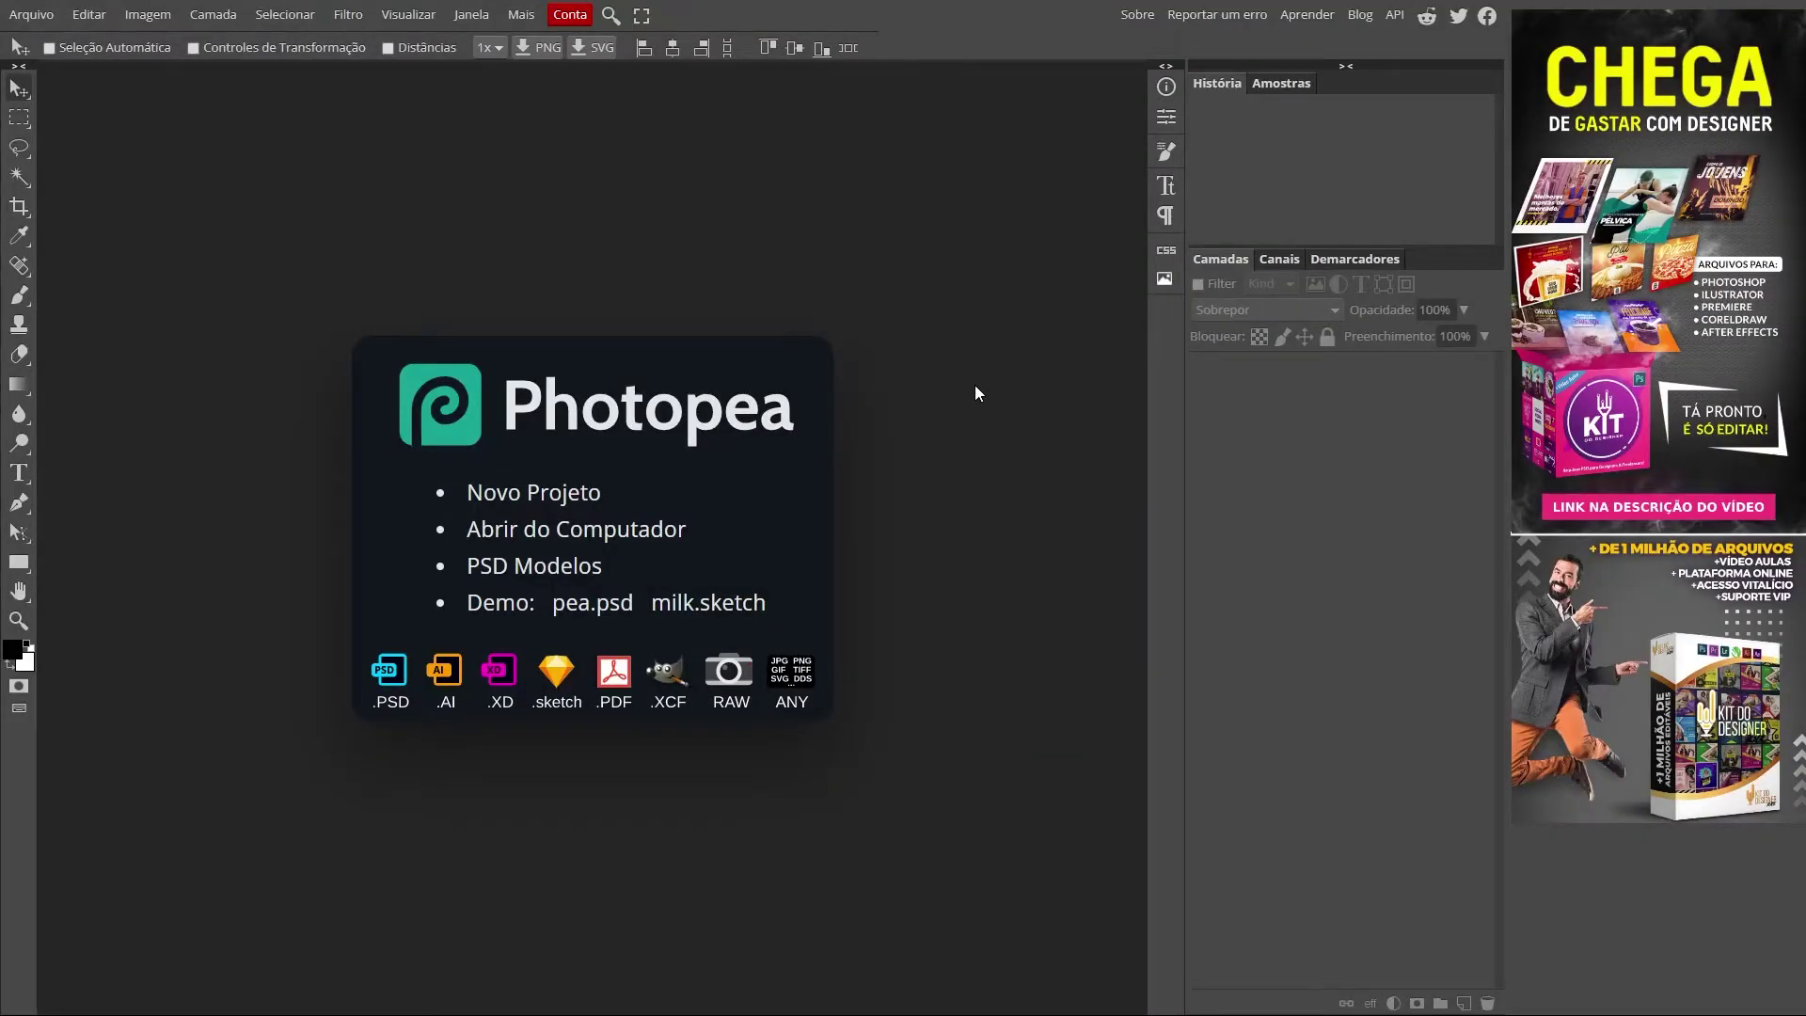
- Open TWIRL ART2.jpg from the computer in Photopea
click(606, 533)
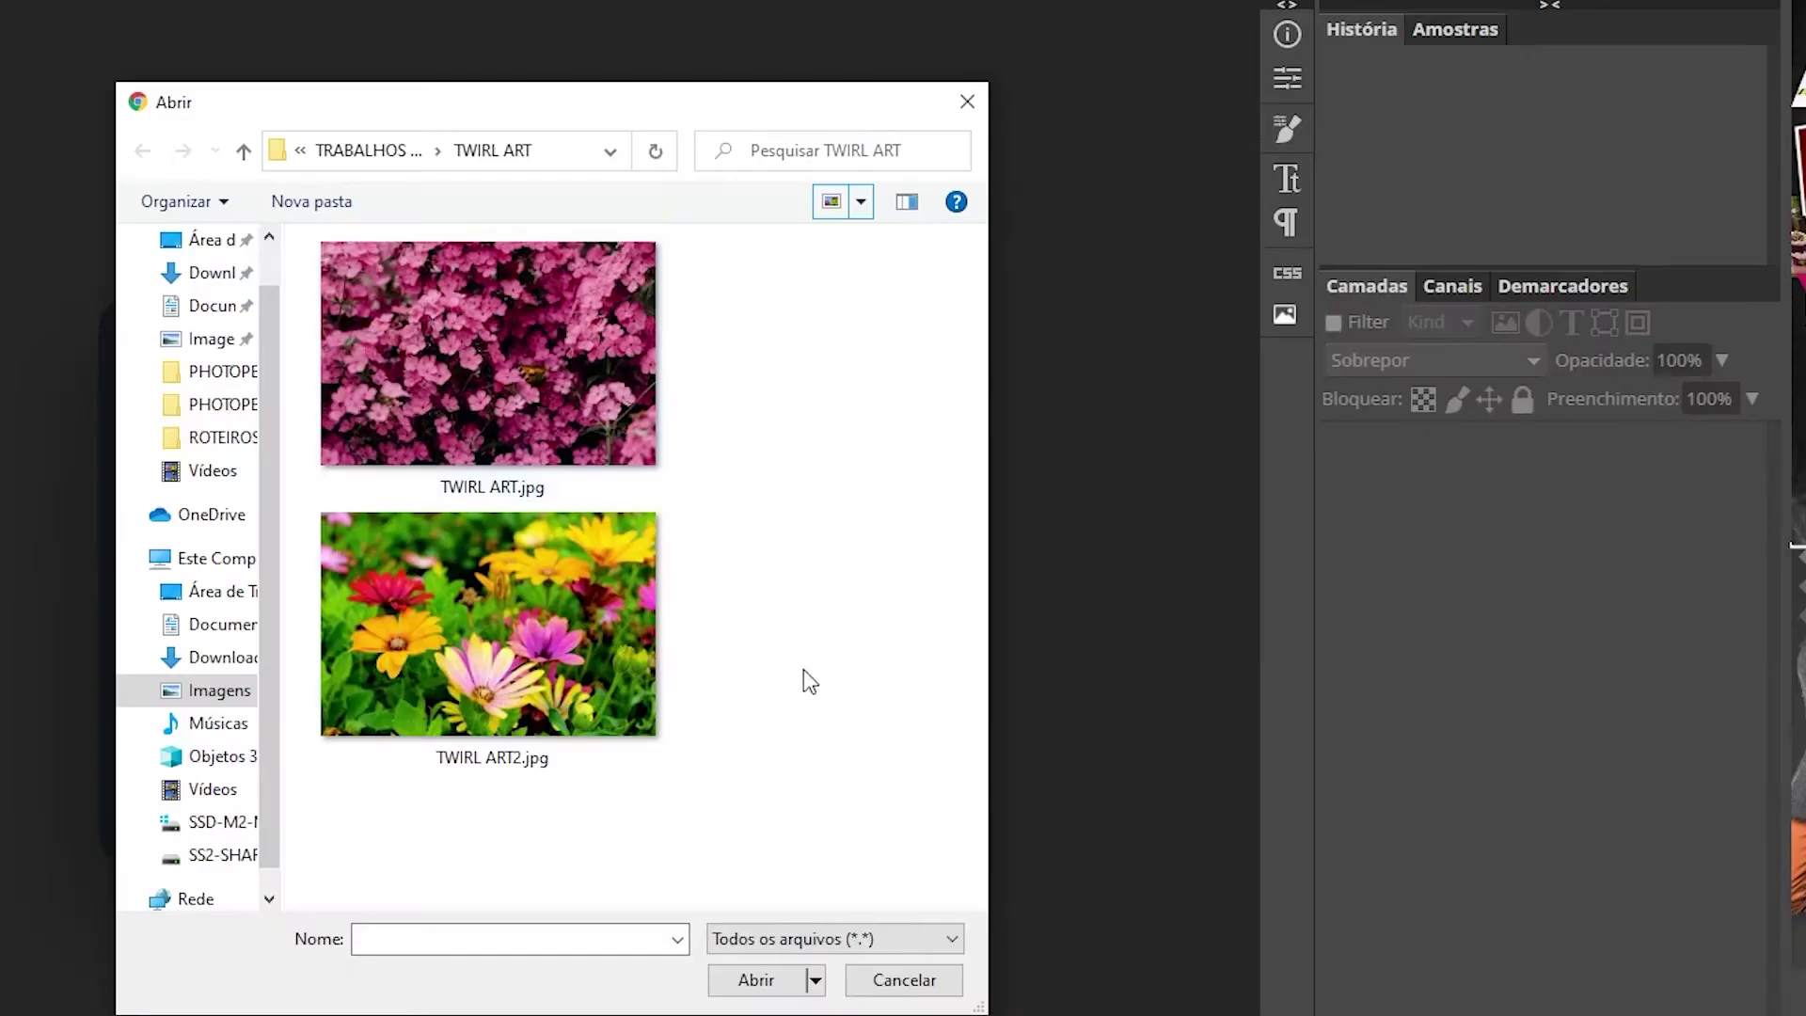
click(501, 623)
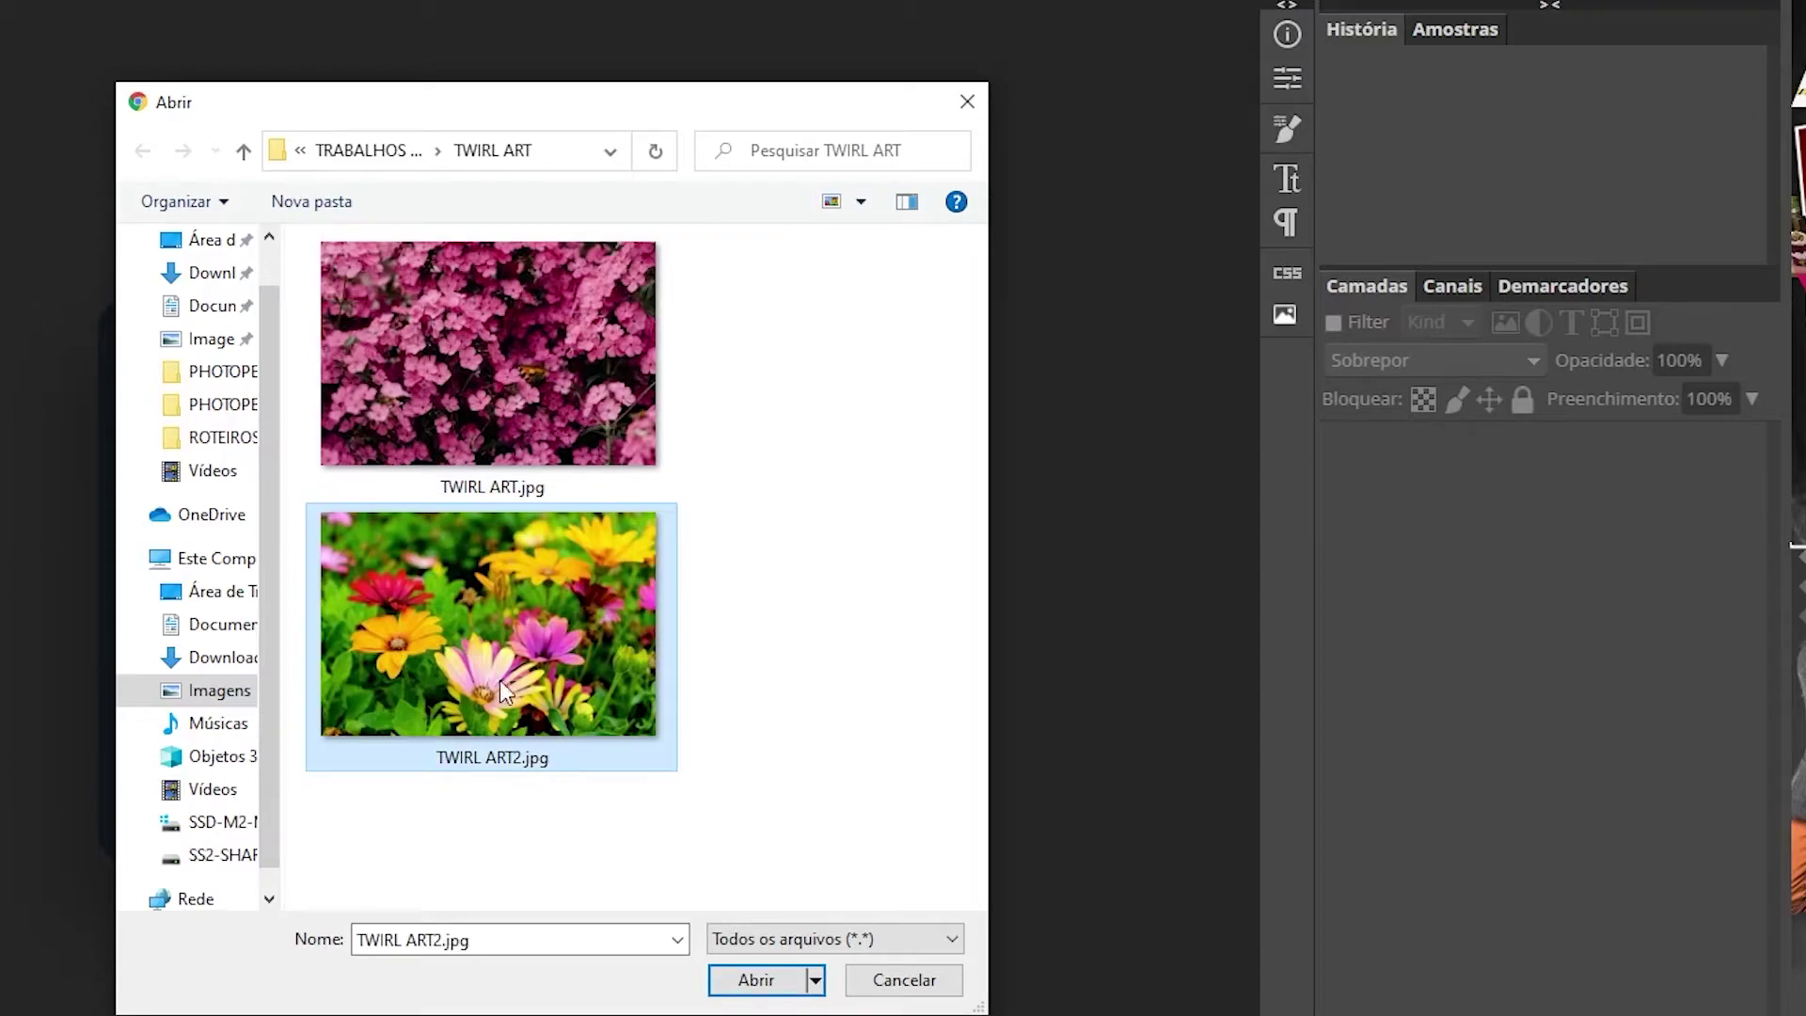
click(755, 978)
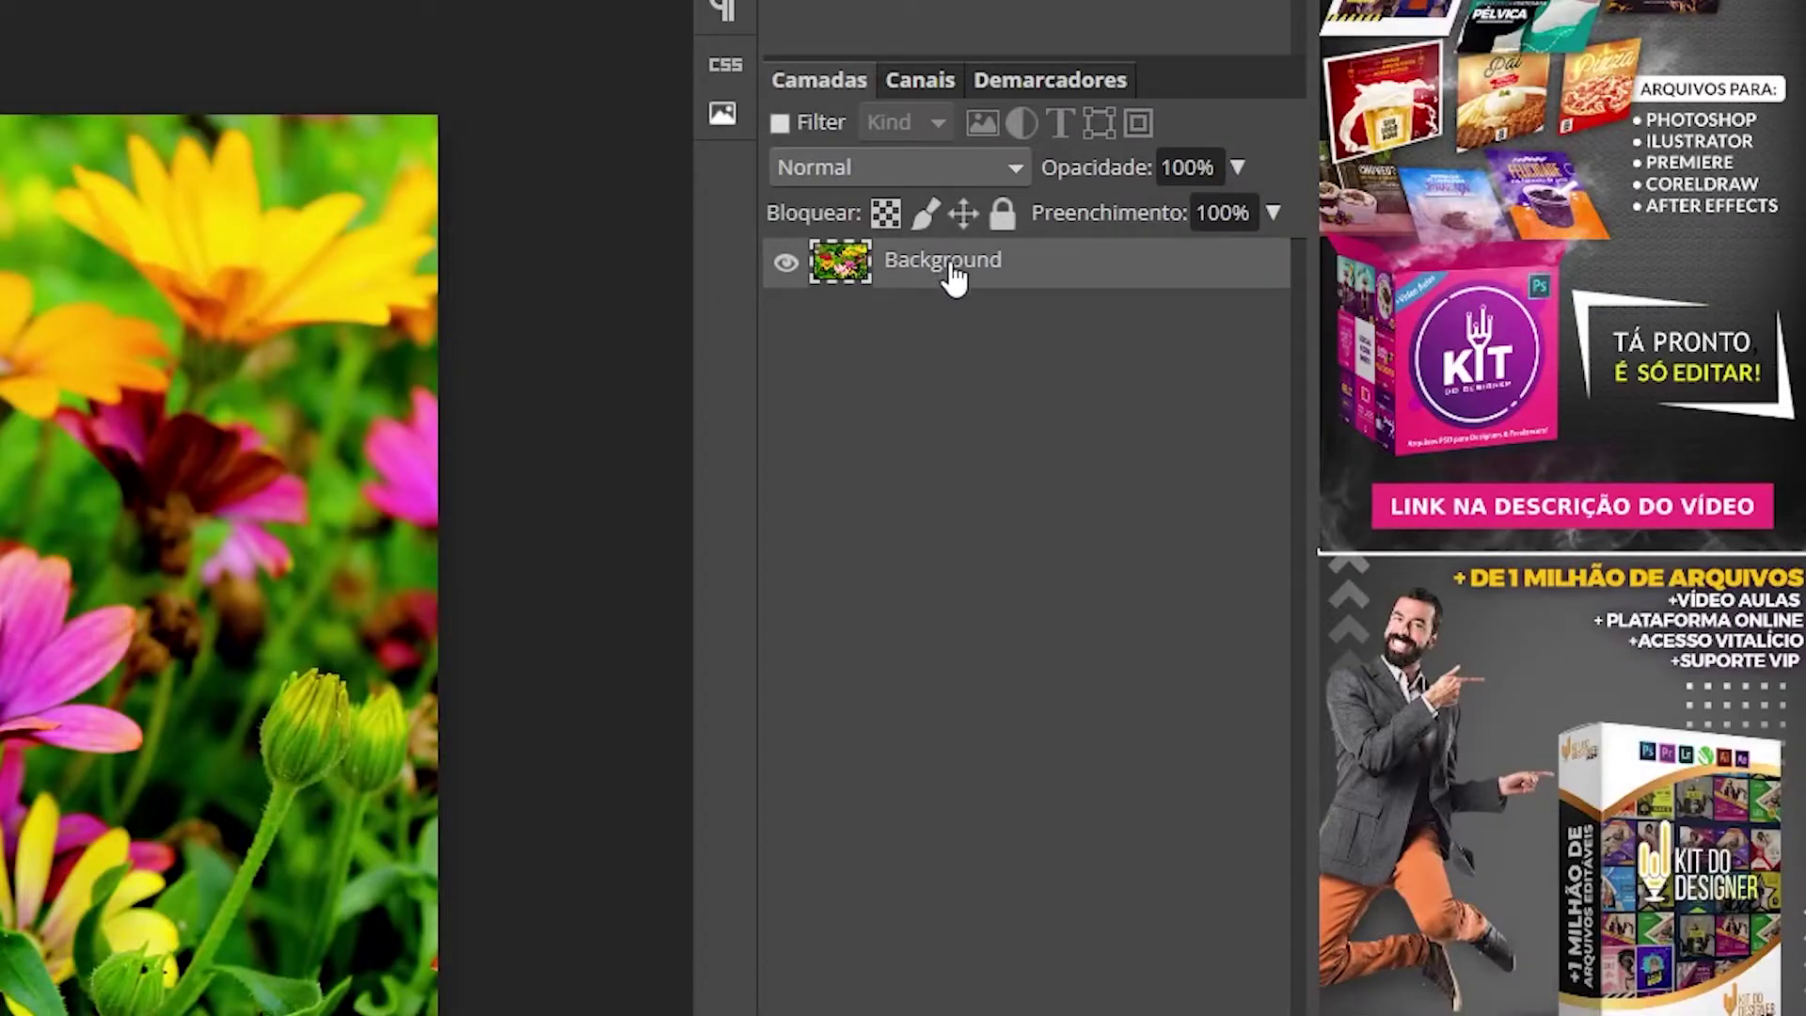
- Rename the photo's single layer from Background to FLORES
double_click(952, 273)
text(FLORES)
key(Return)
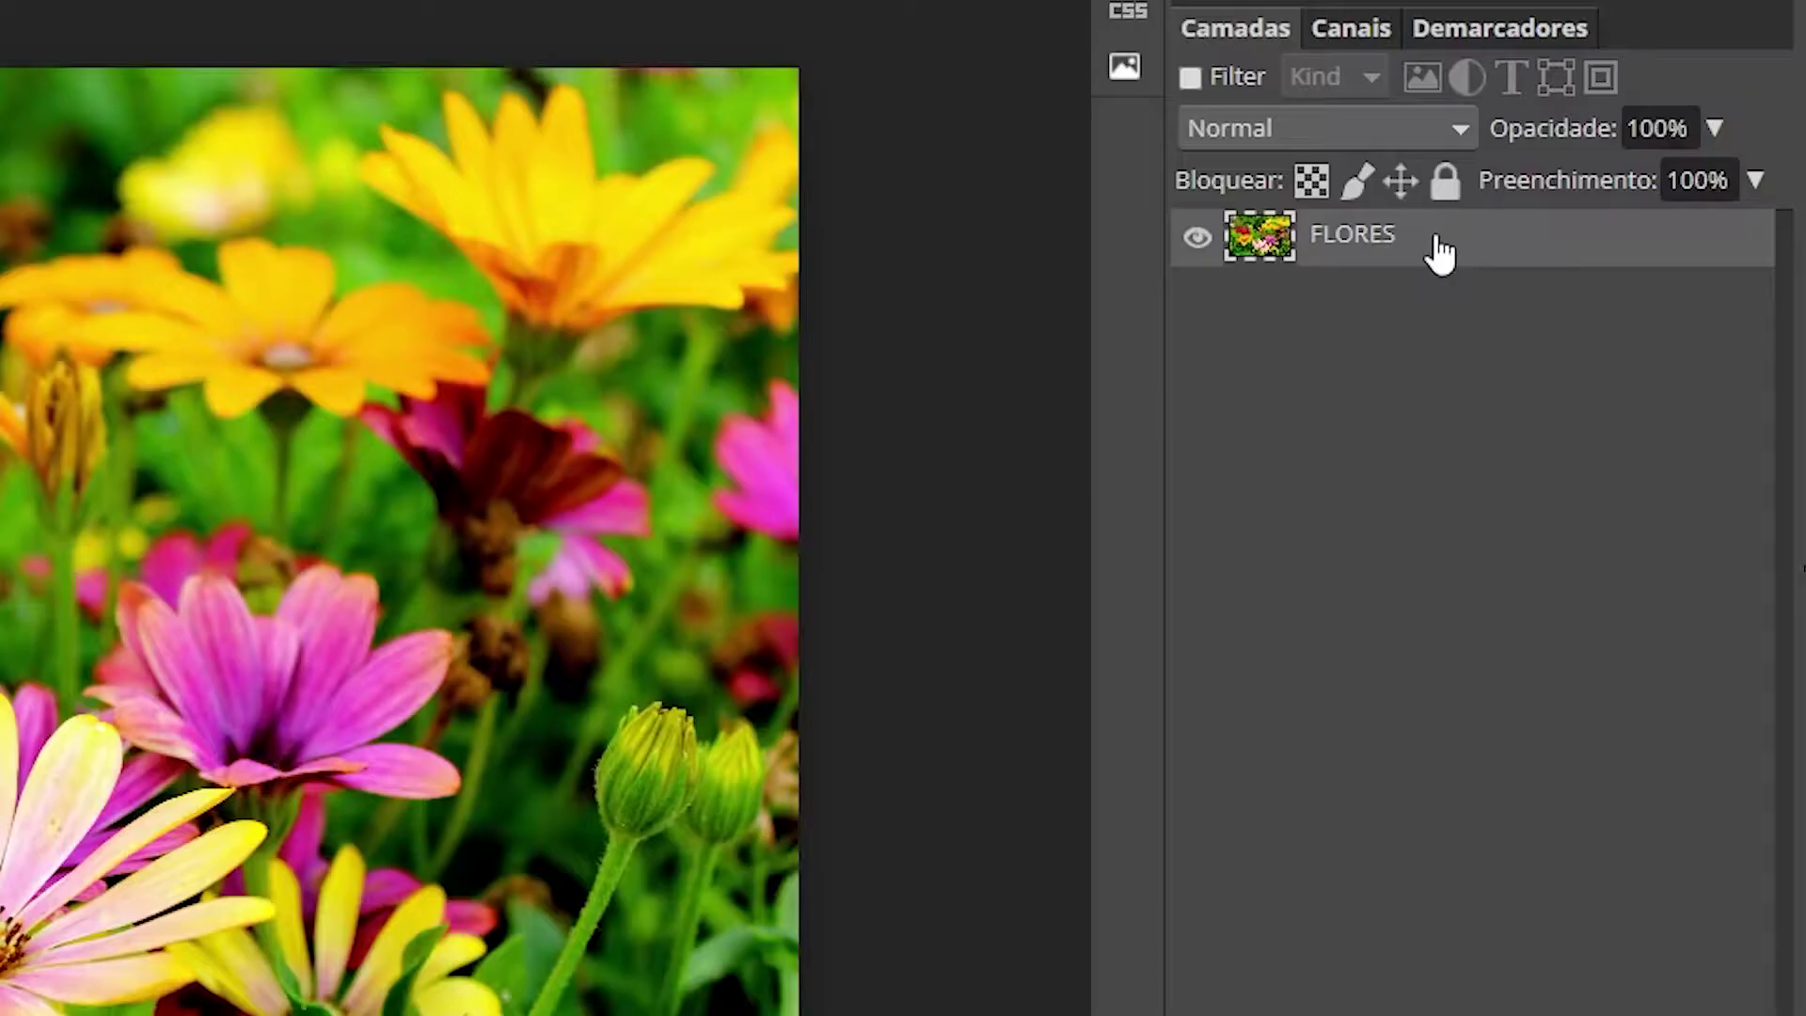
- Convert FLORES to a smart object with Converter em Objeto Inteligente
right_click(1314, 364)
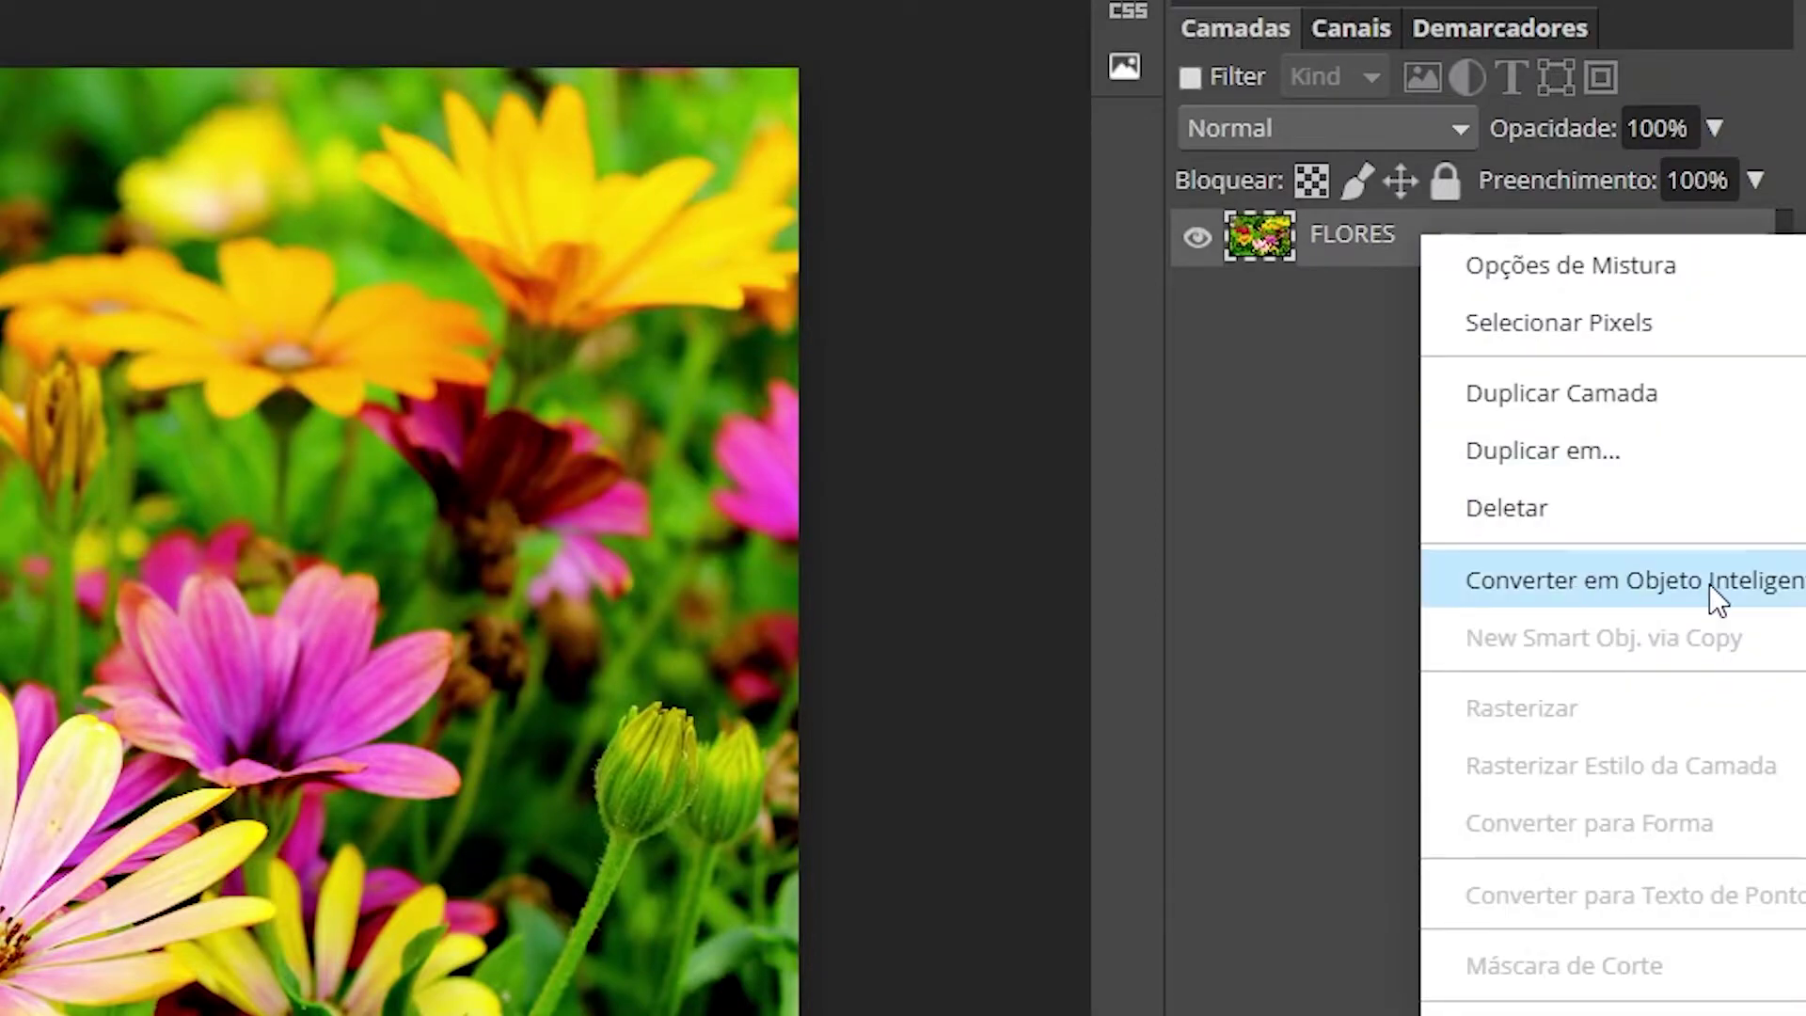
click(1708, 581)
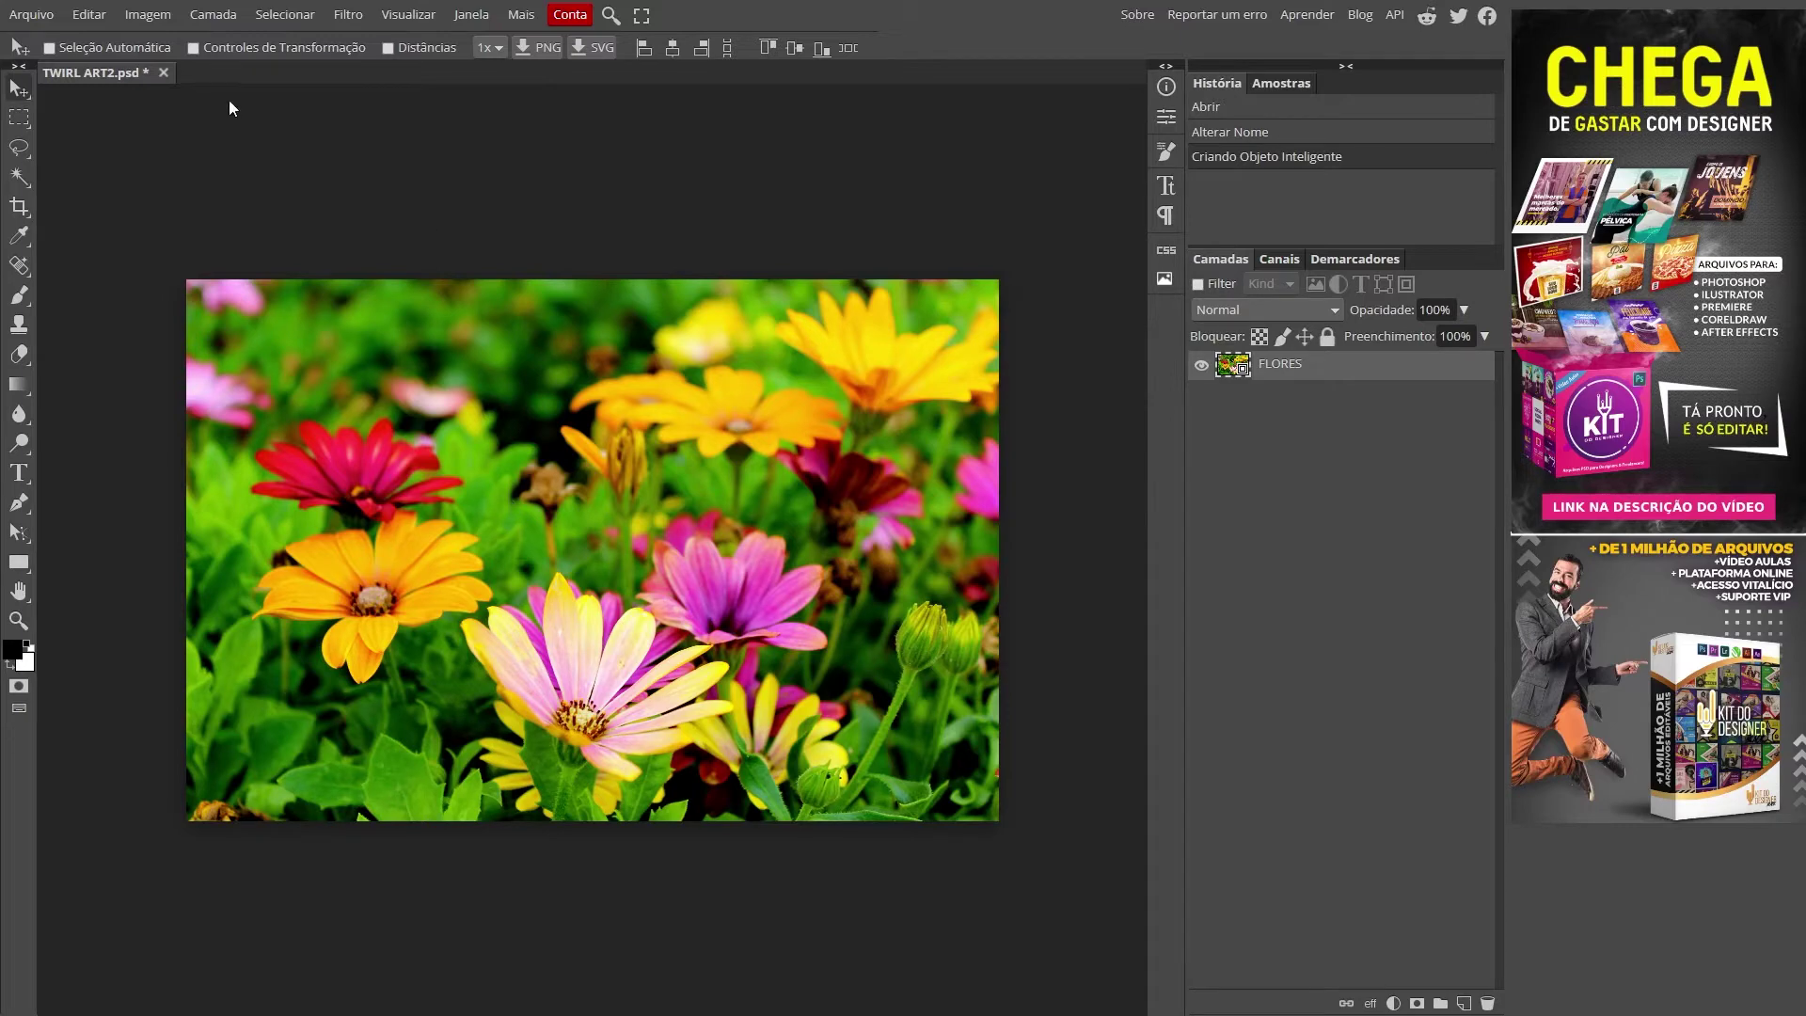
click(150, 19)
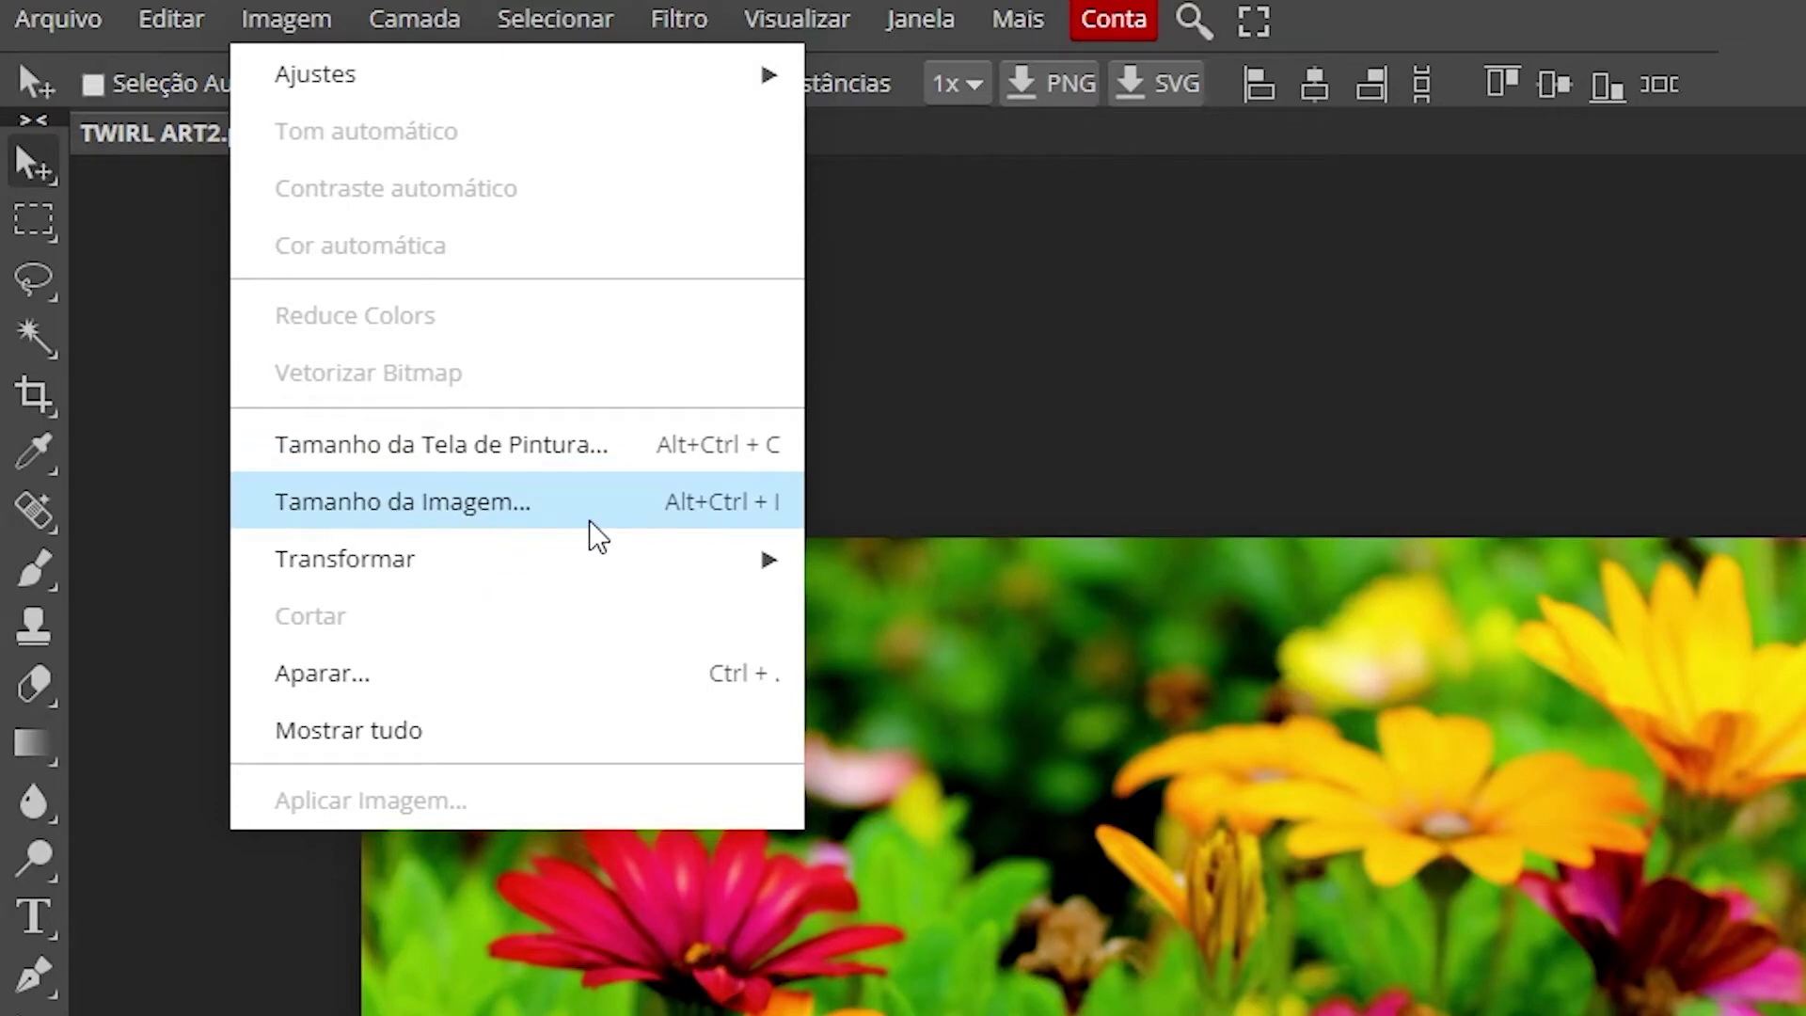
- Resize the image to 1184 px wide with proportions linked (1184 × 789)
click(588, 517)
drag(470, 311, 1093, 333)
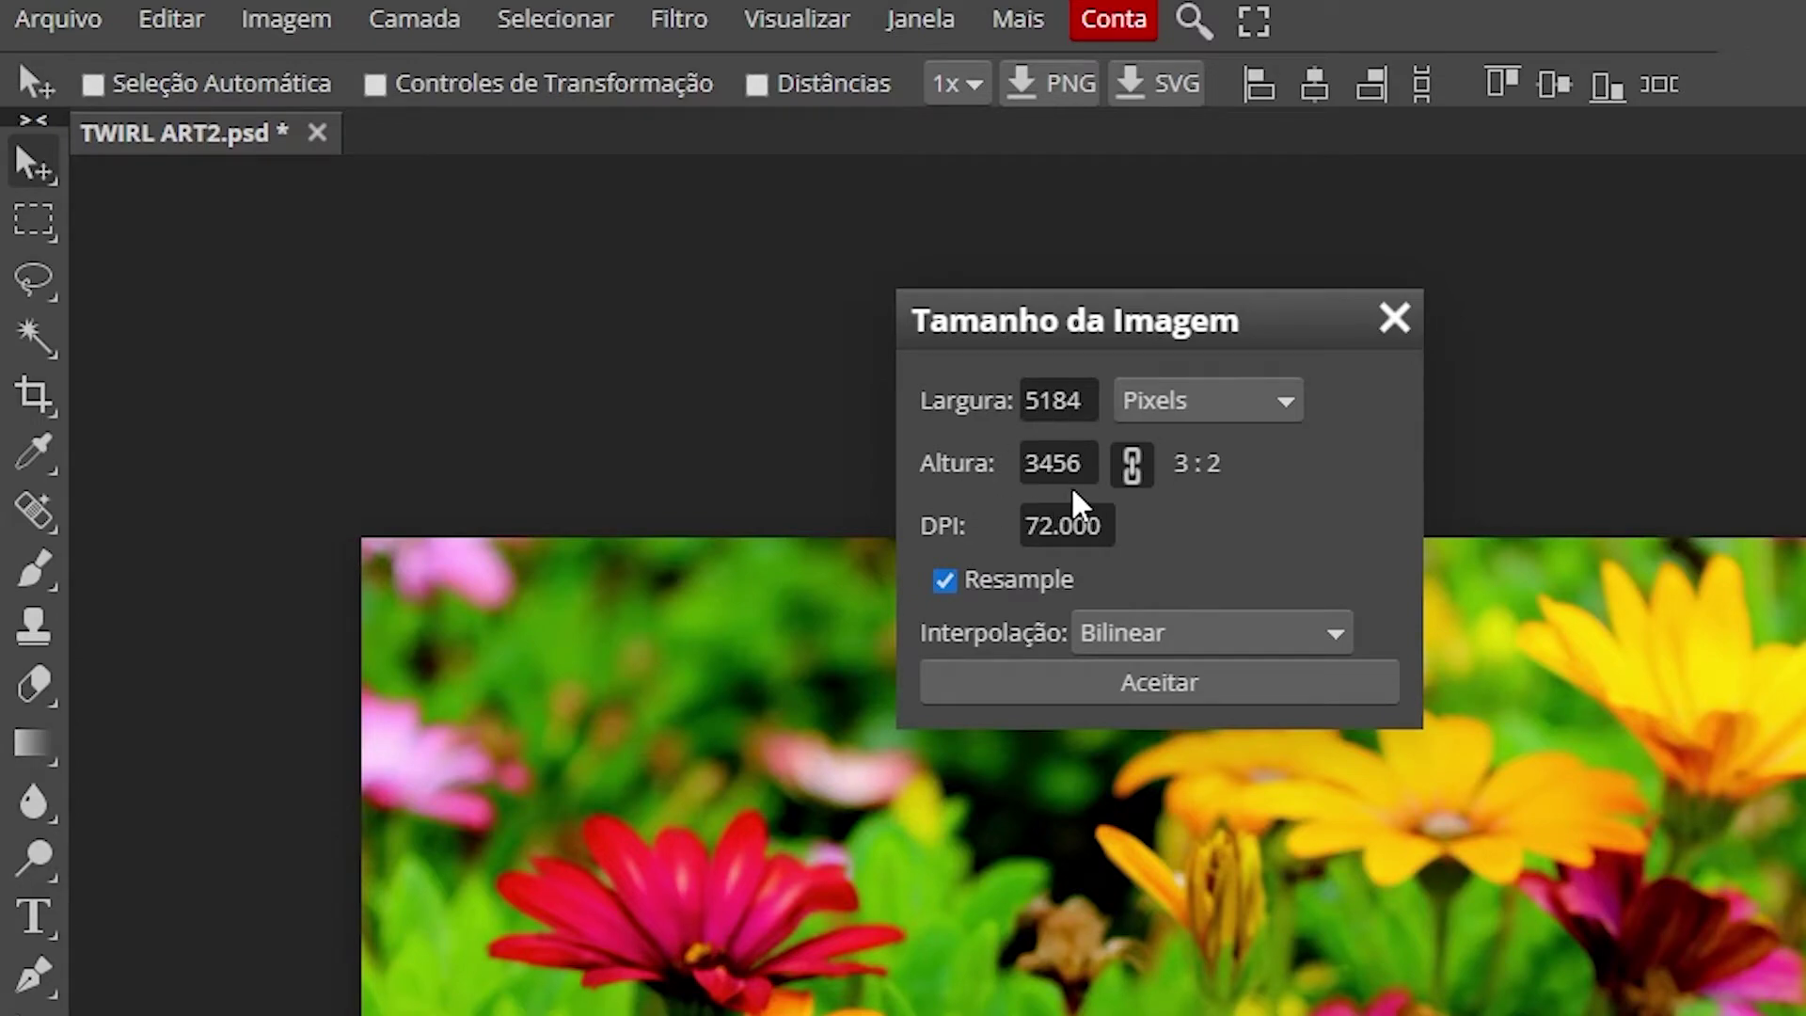
click(1035, 400)
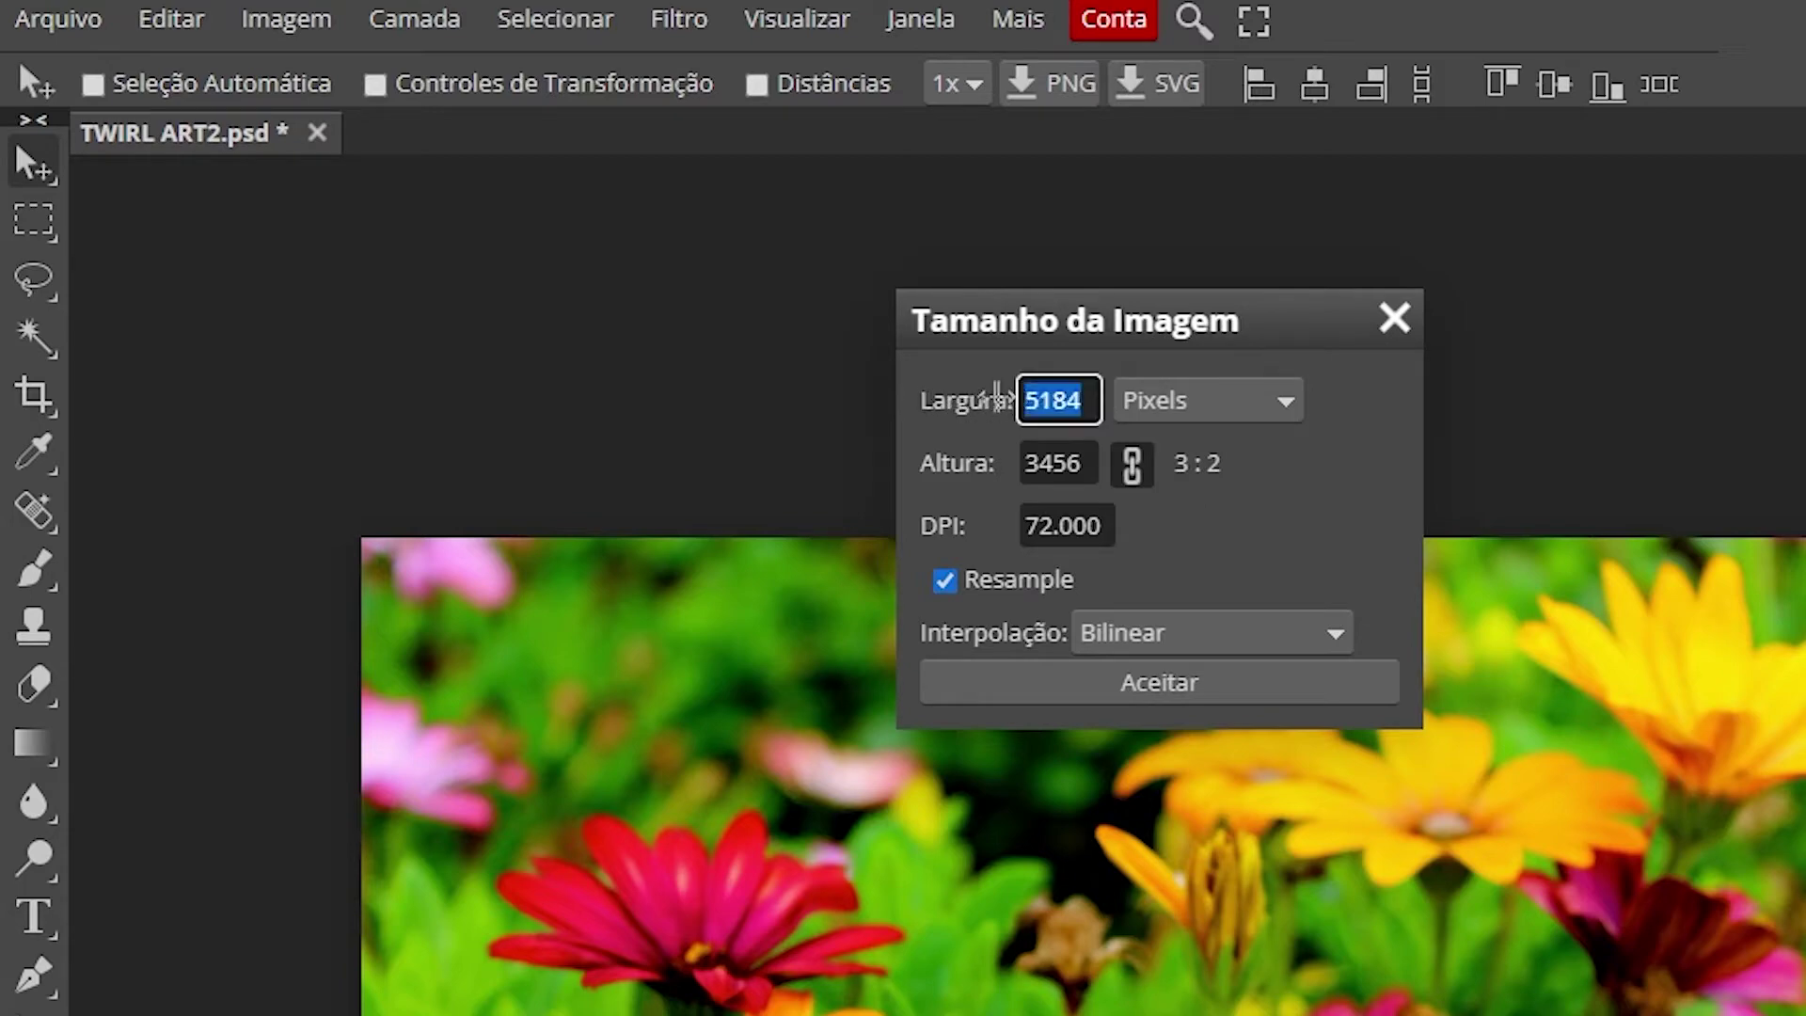
click(1035, 400)
key(BackSpace)
text(1)
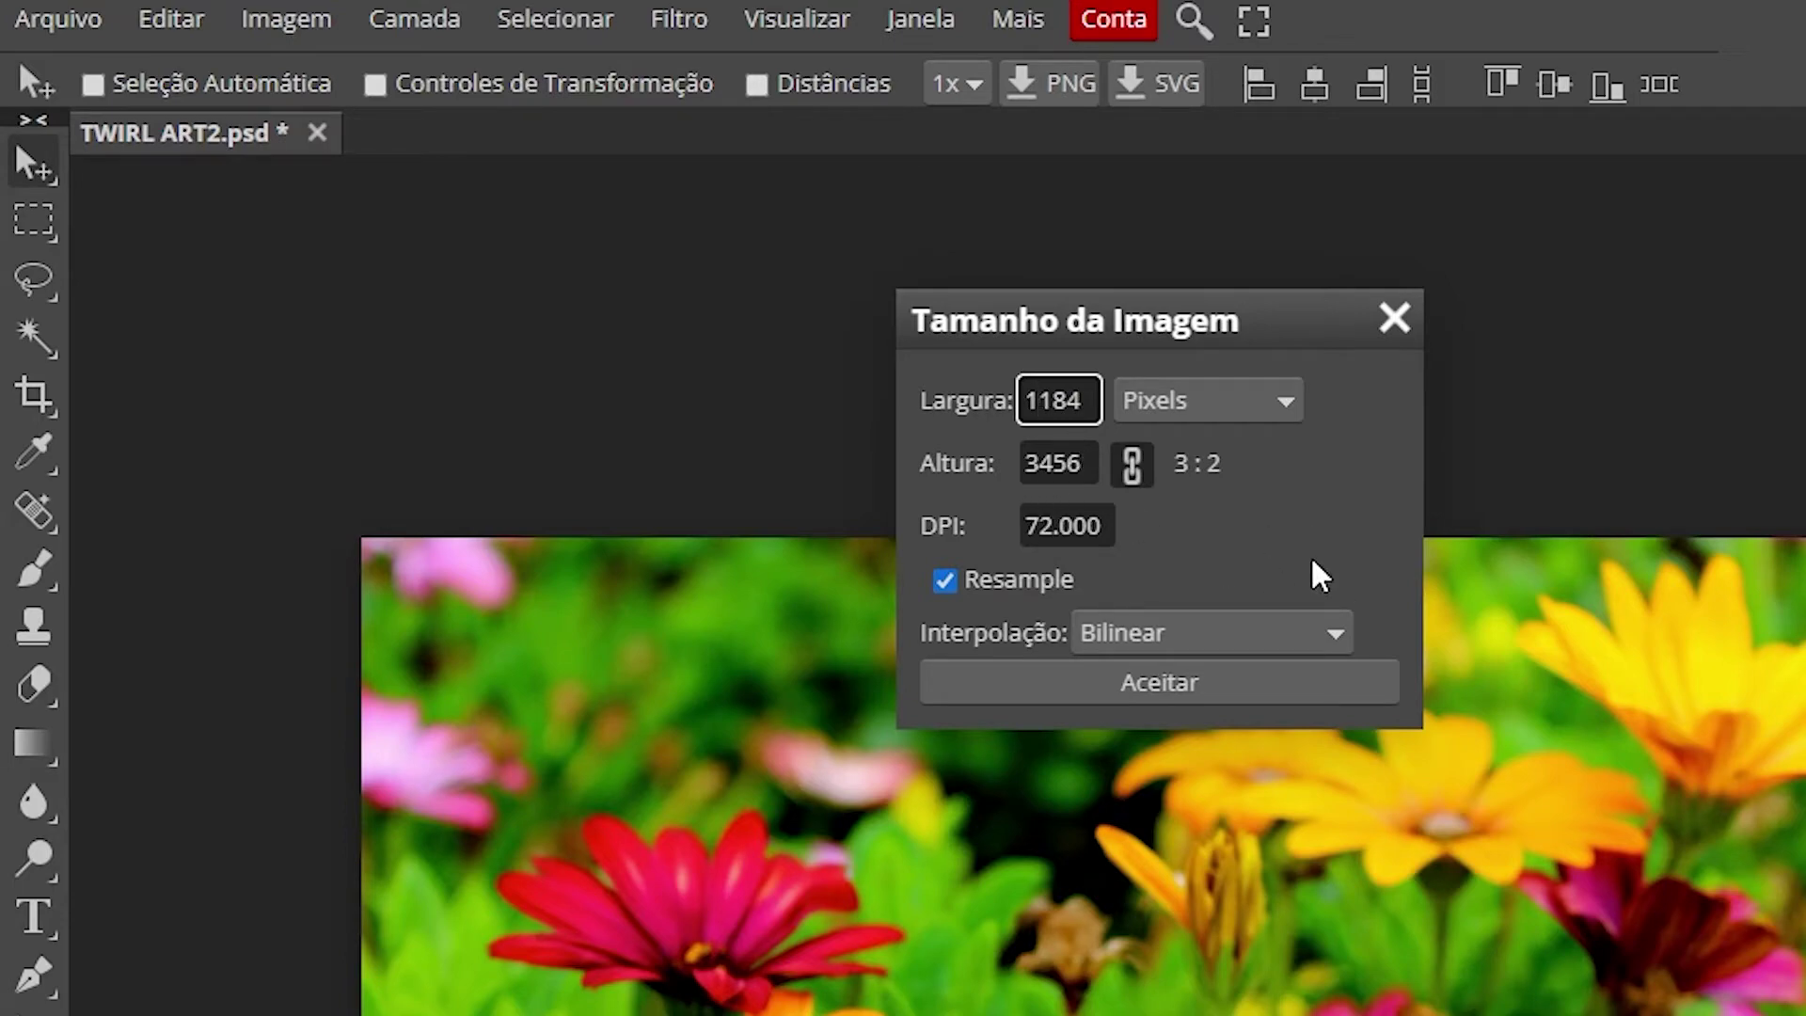
click(1259, 527)
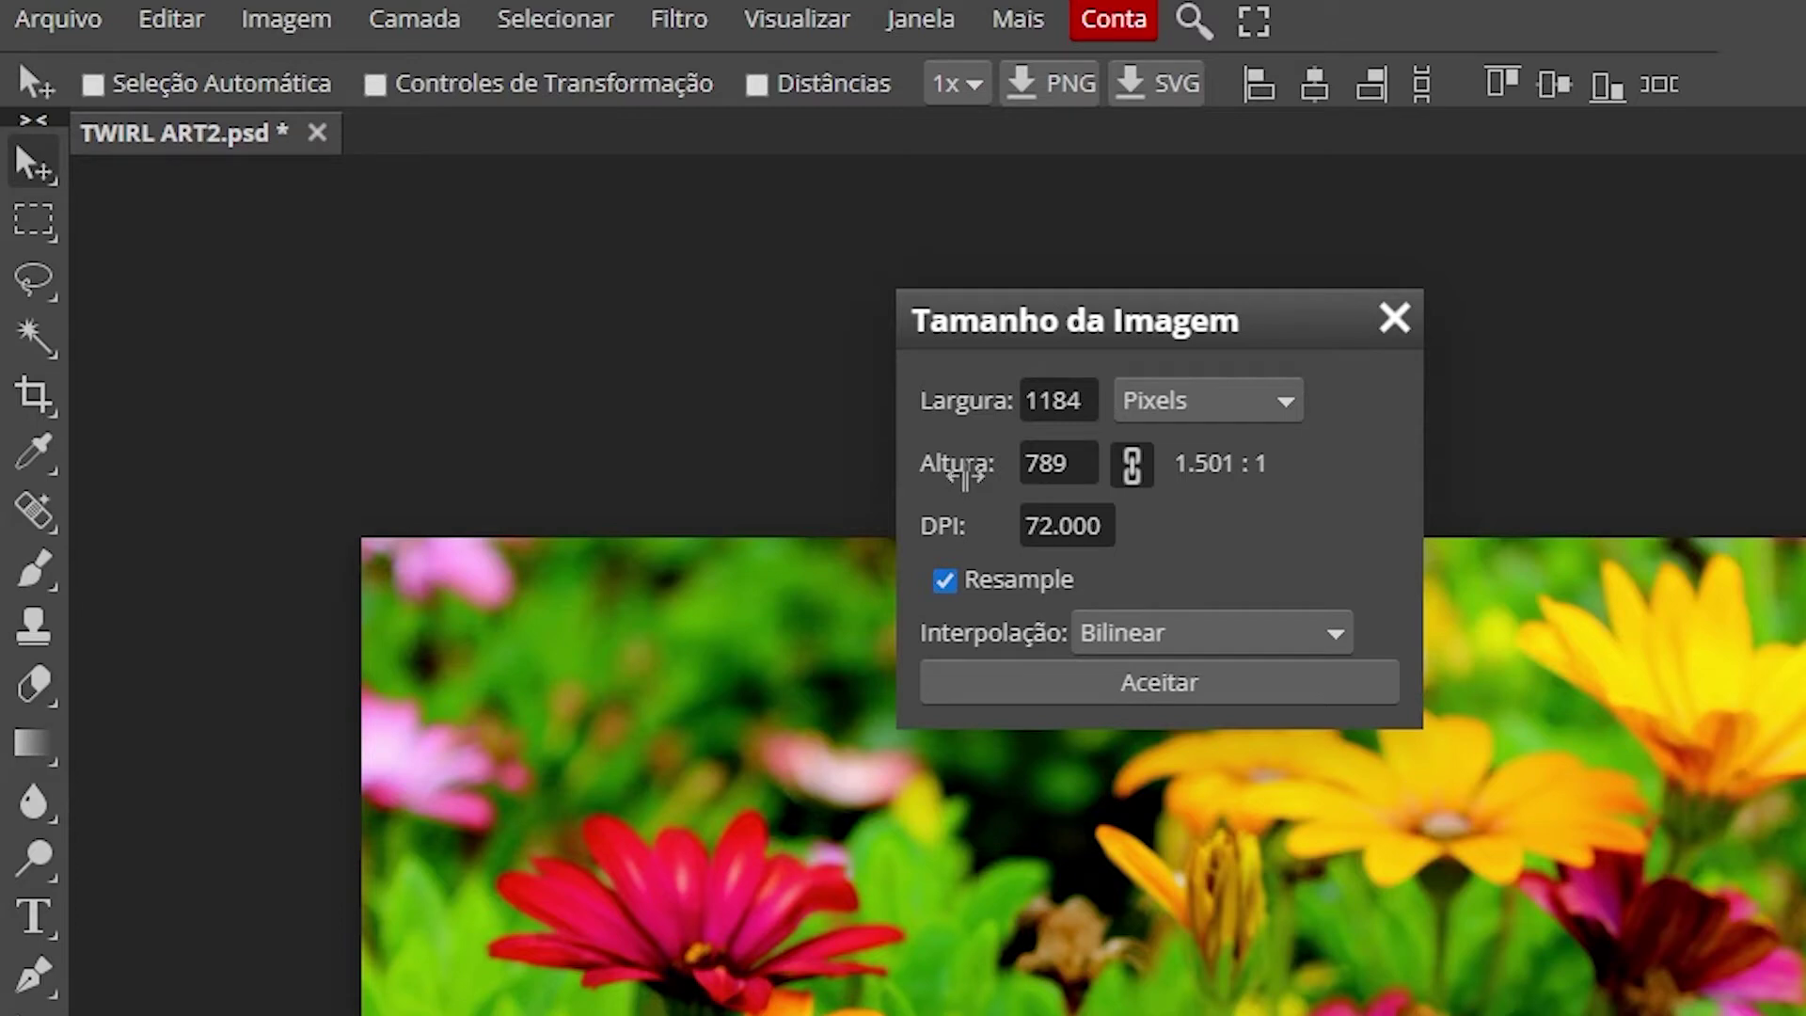
click(1234, 683)
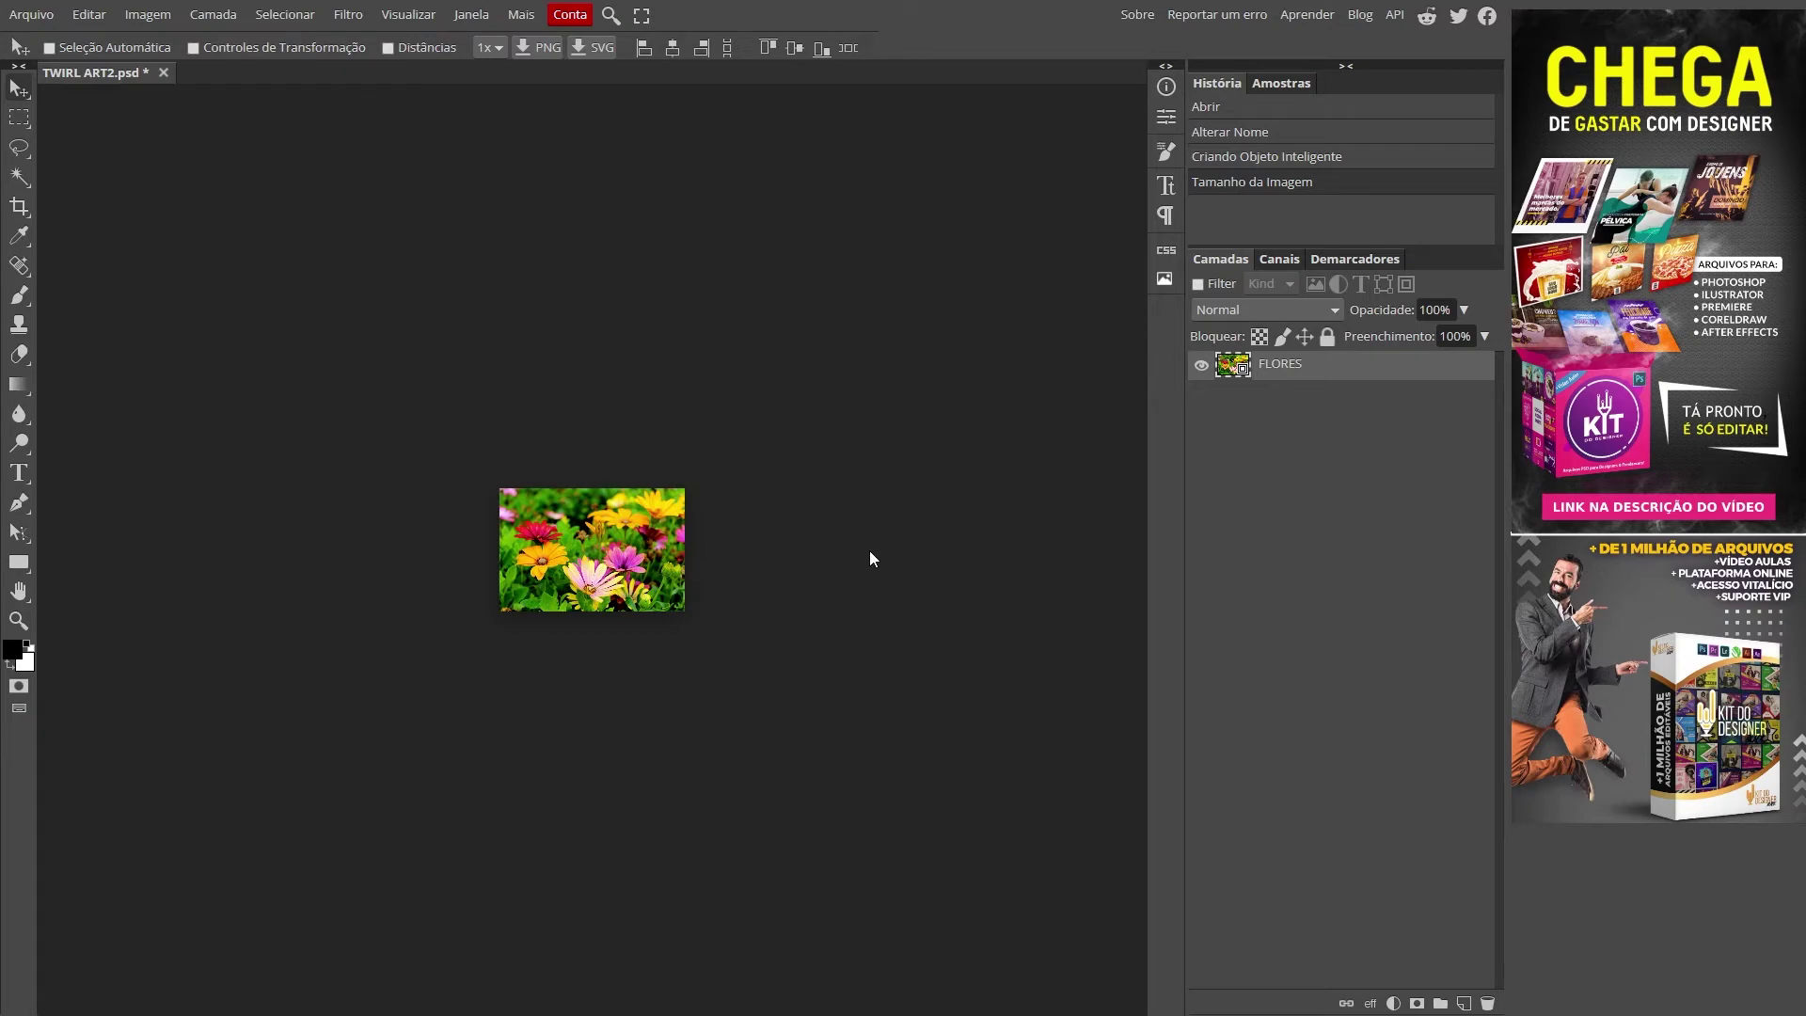
- Fit the resized photo on screen and bring up the Pixelizar filter list
key(ctrl+0)
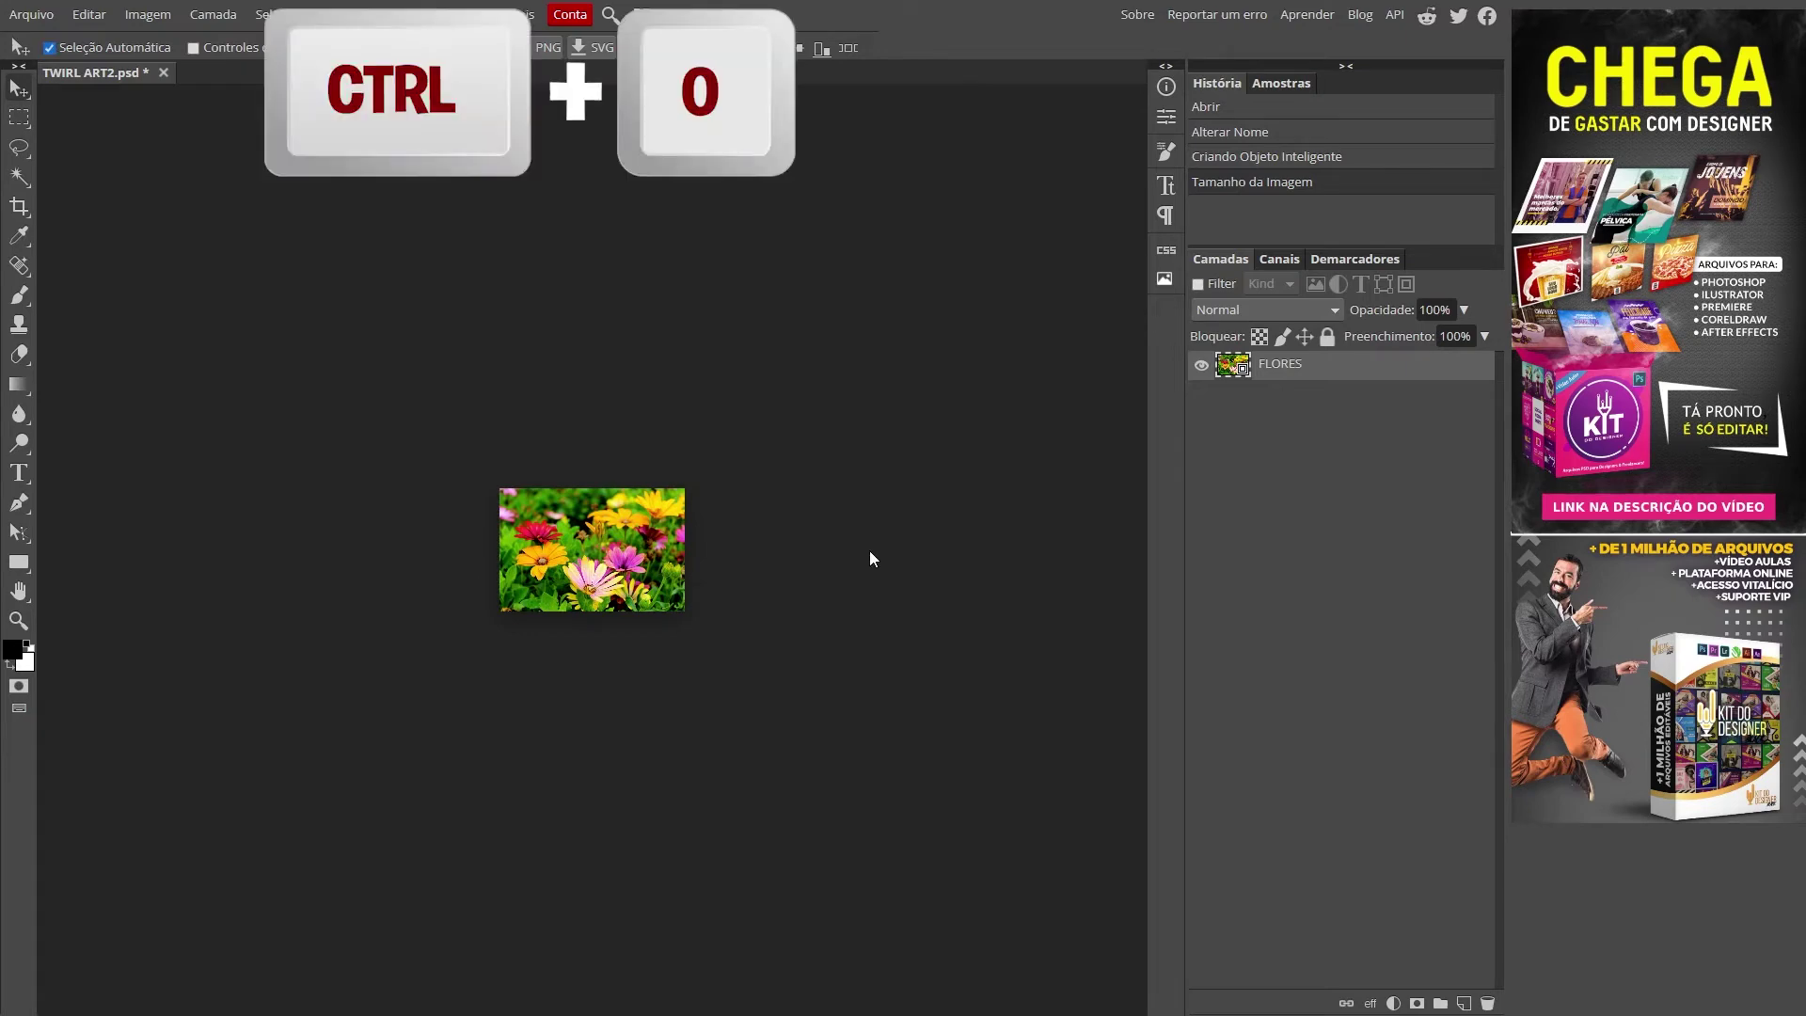
key(ctrl+0)
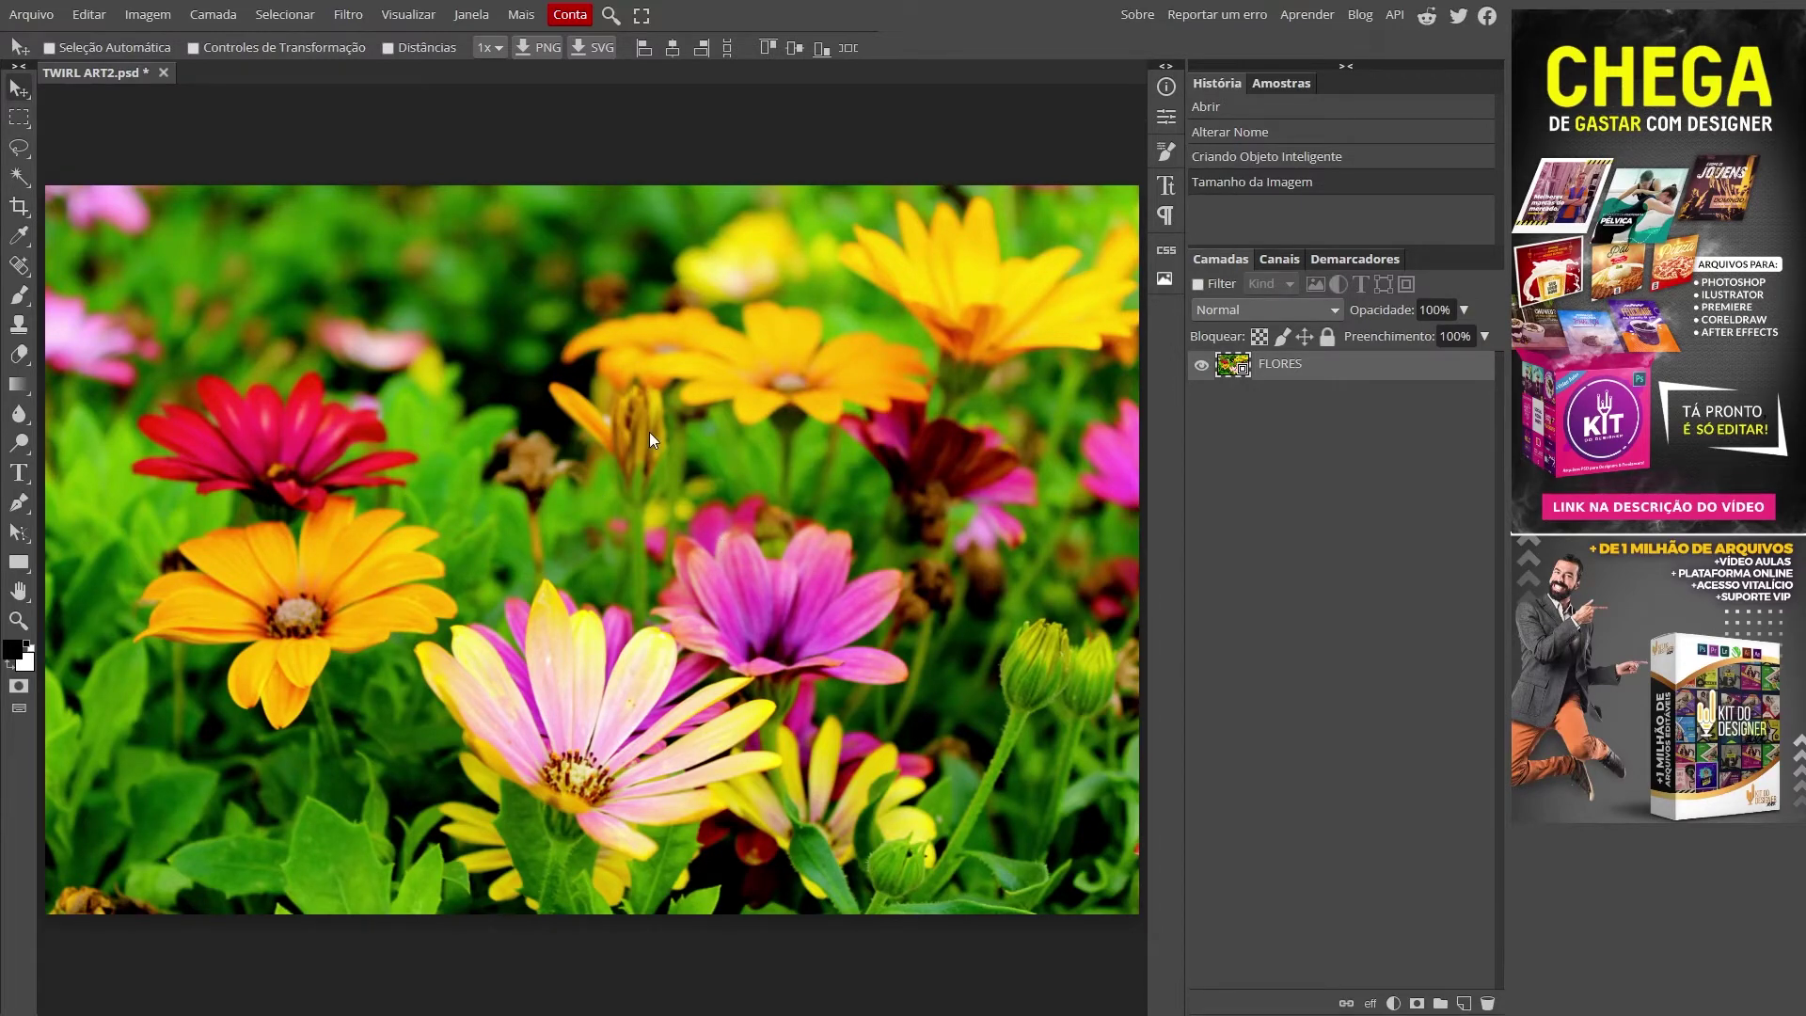
click(350, 16)
mouse_move(598, 464)
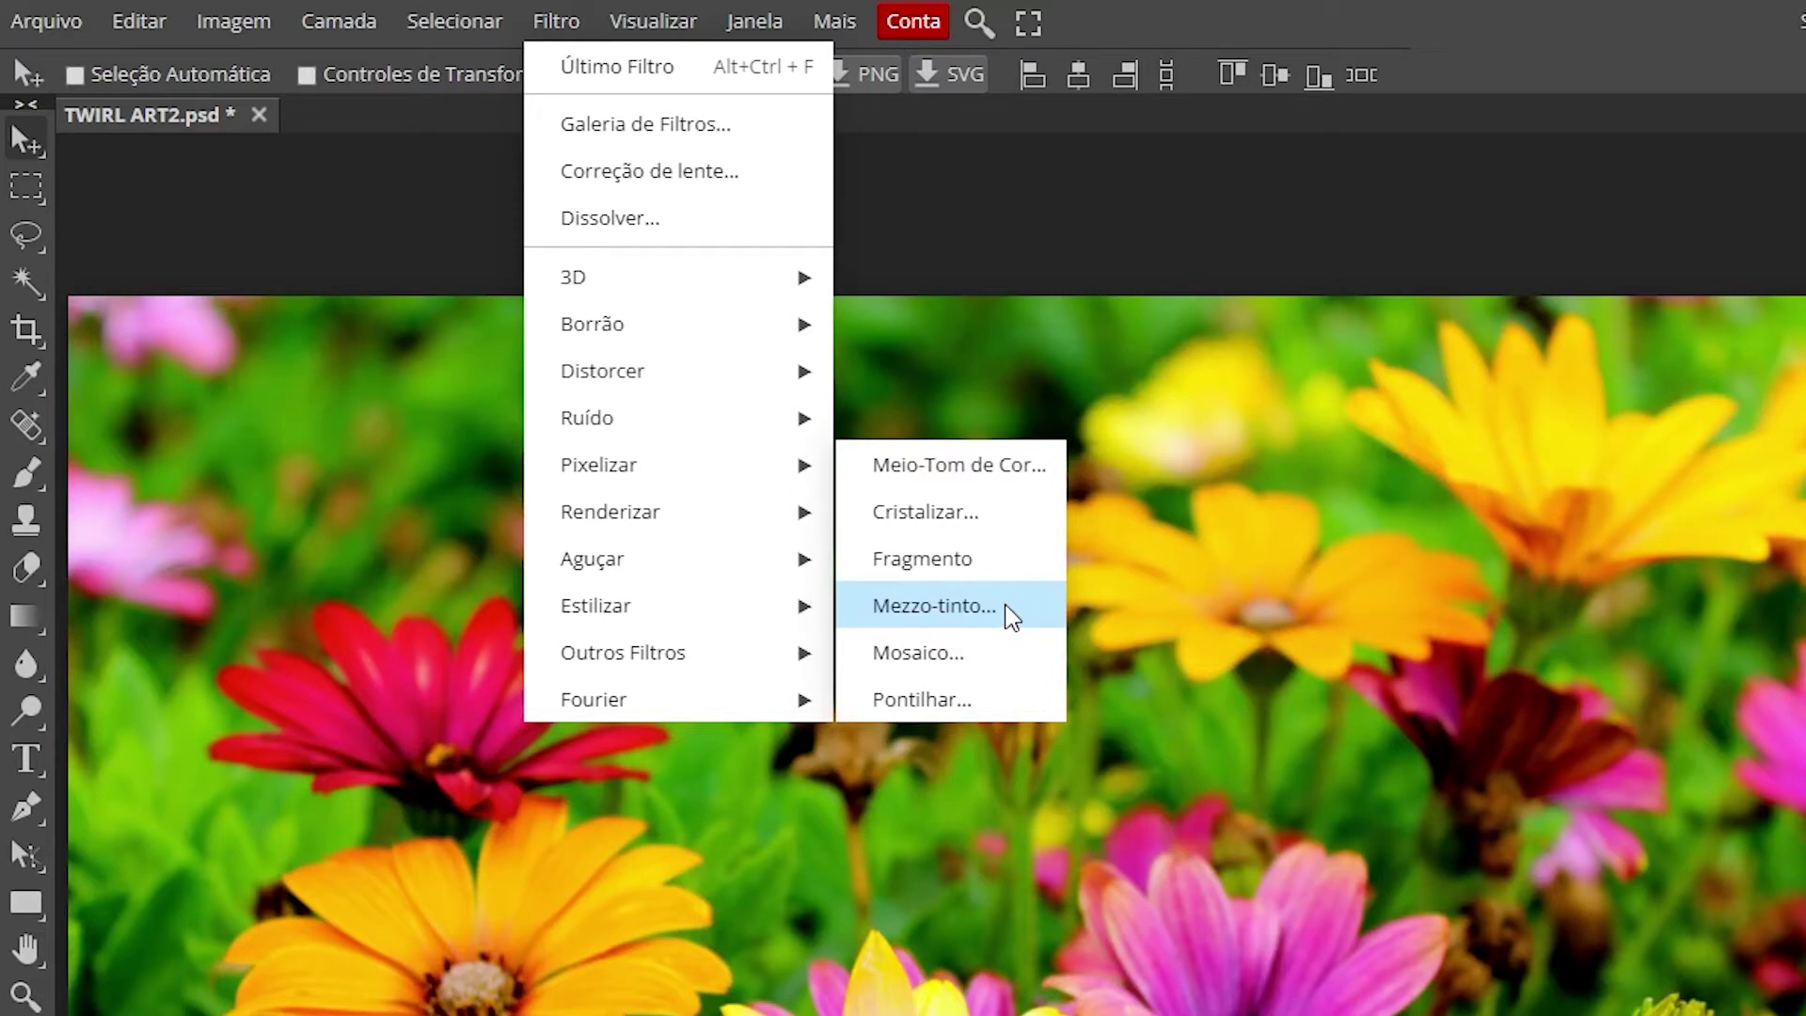
- Apply Mezzo-tinto with the Long Strokes type to the FLORES layer
click(1004, 603)
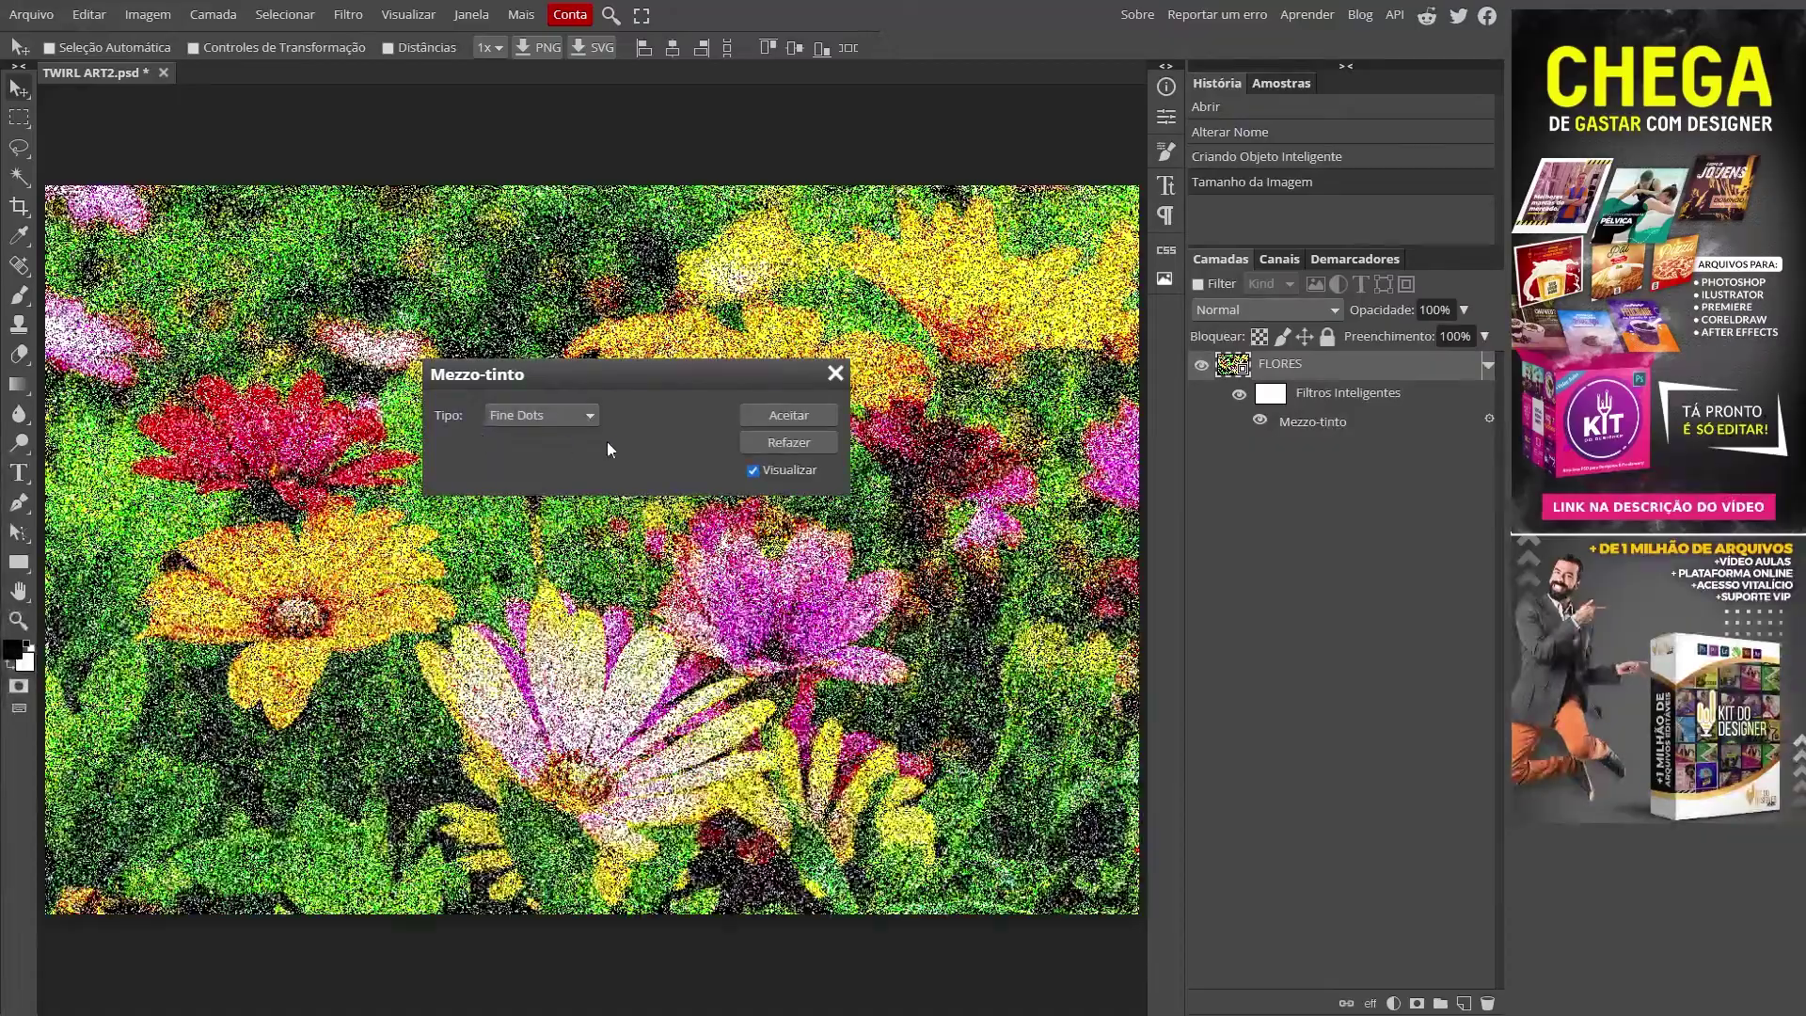
click(589, 416)
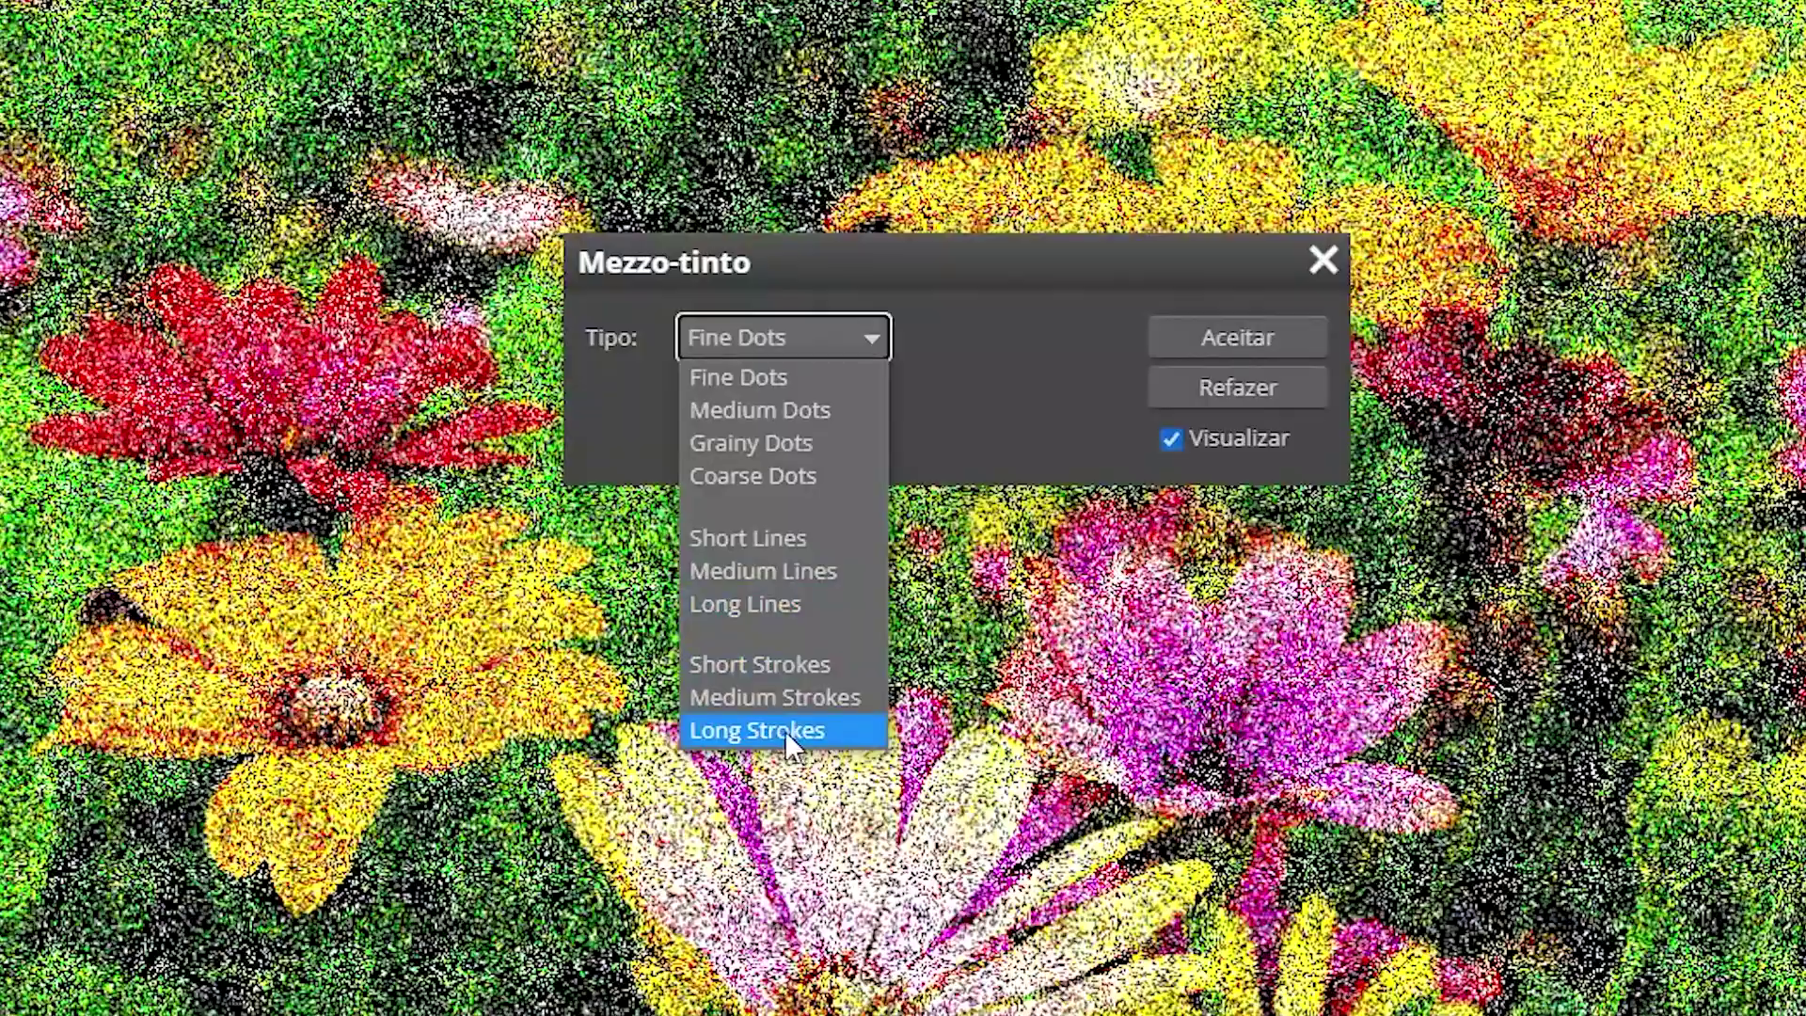
click(850, 730)
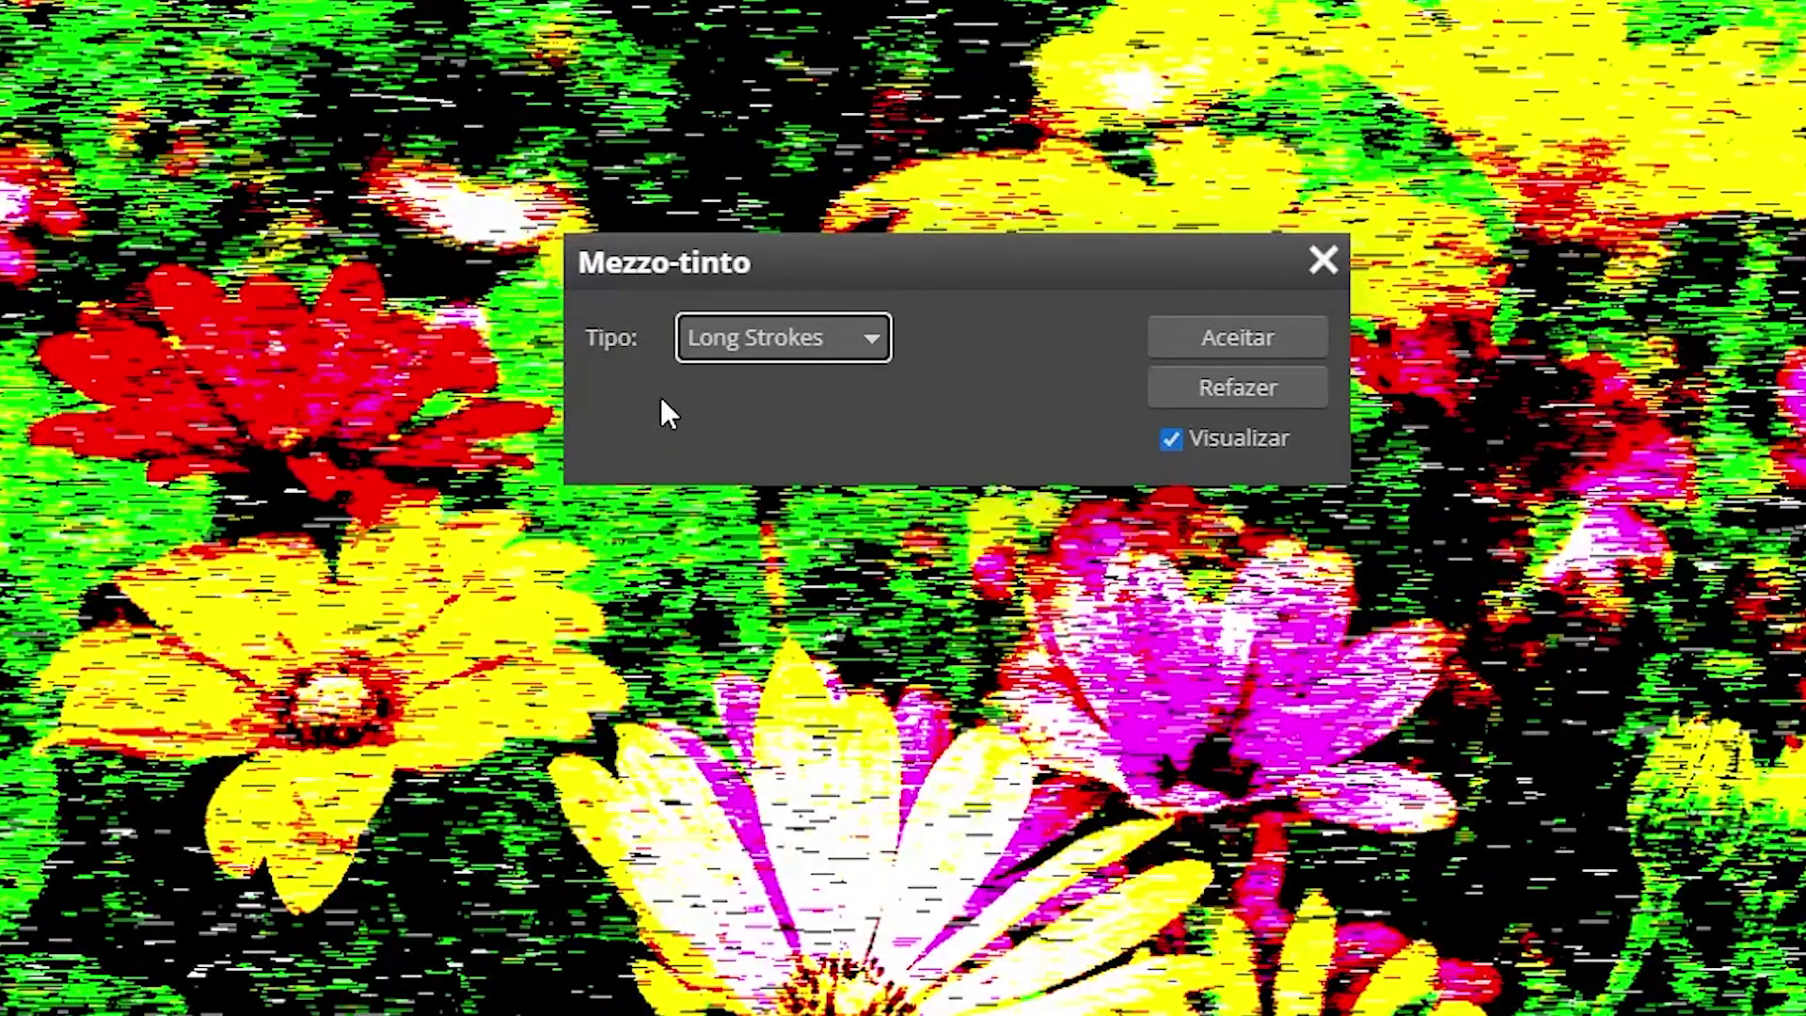
click(1264, 330)
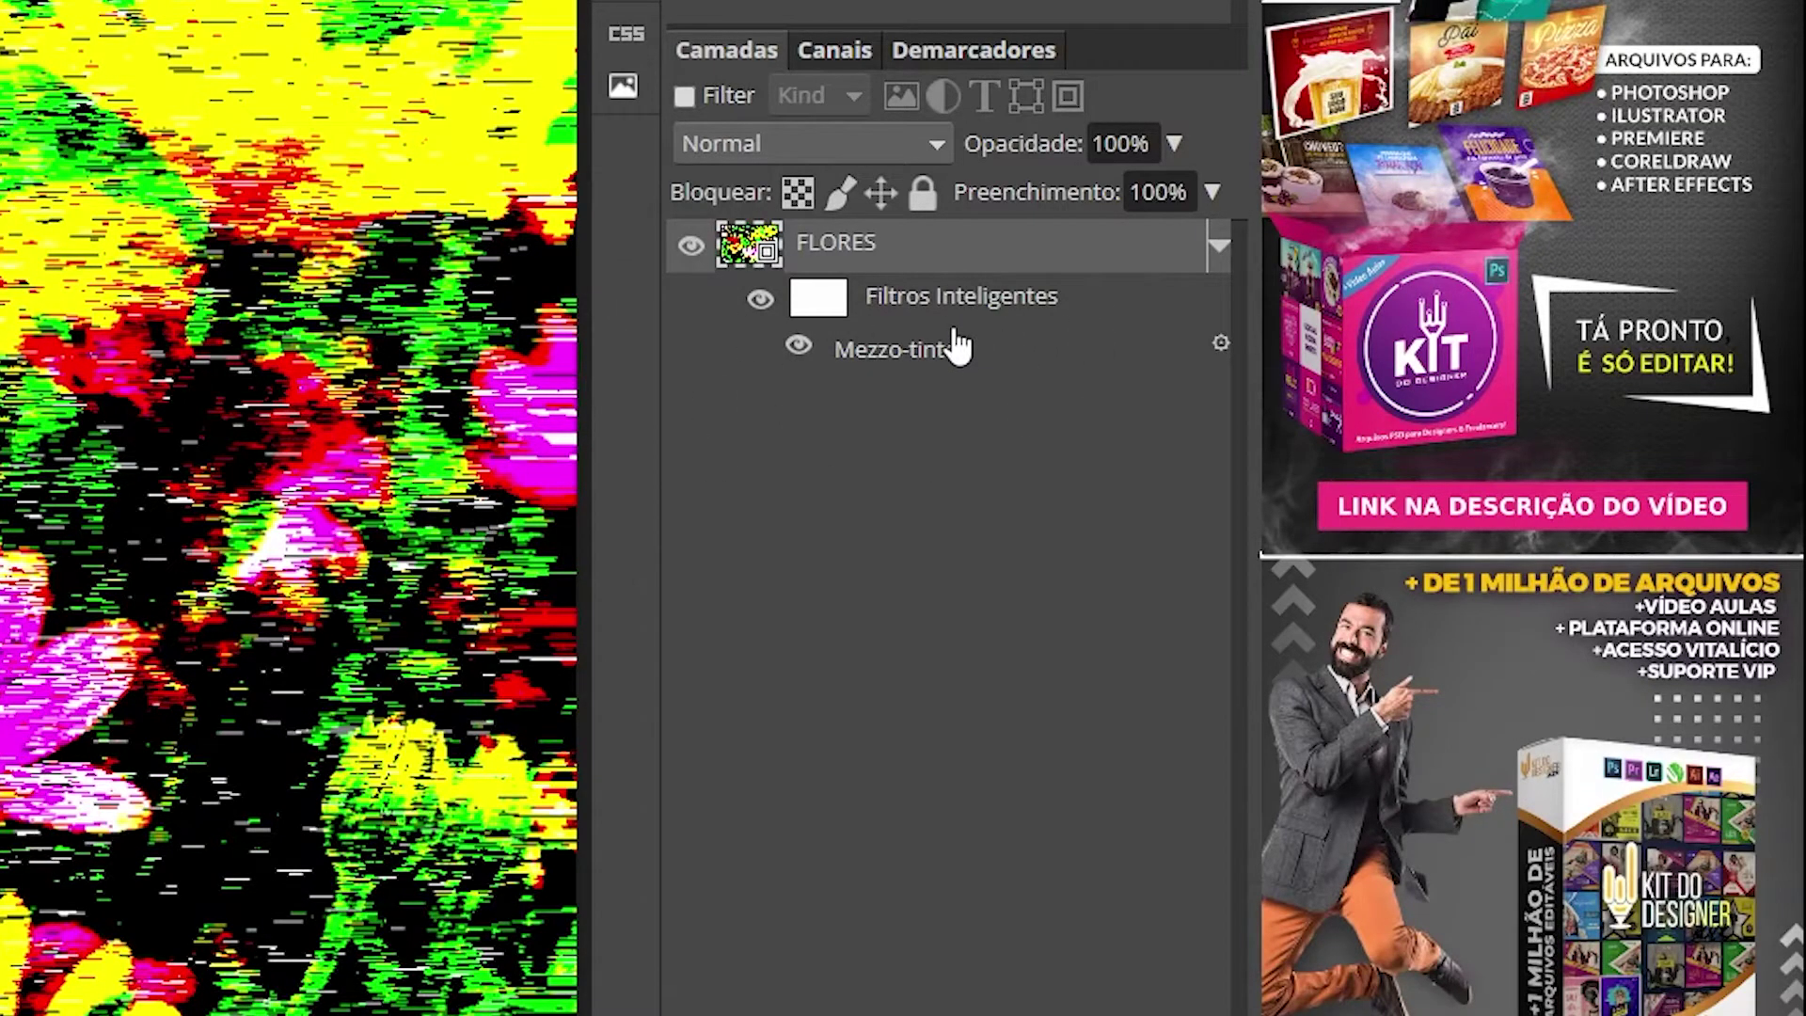
- Compare with the filter hidden, then change the Mezzo-tinto type to Medium Lines
click(799, 350)
click(798, 348)
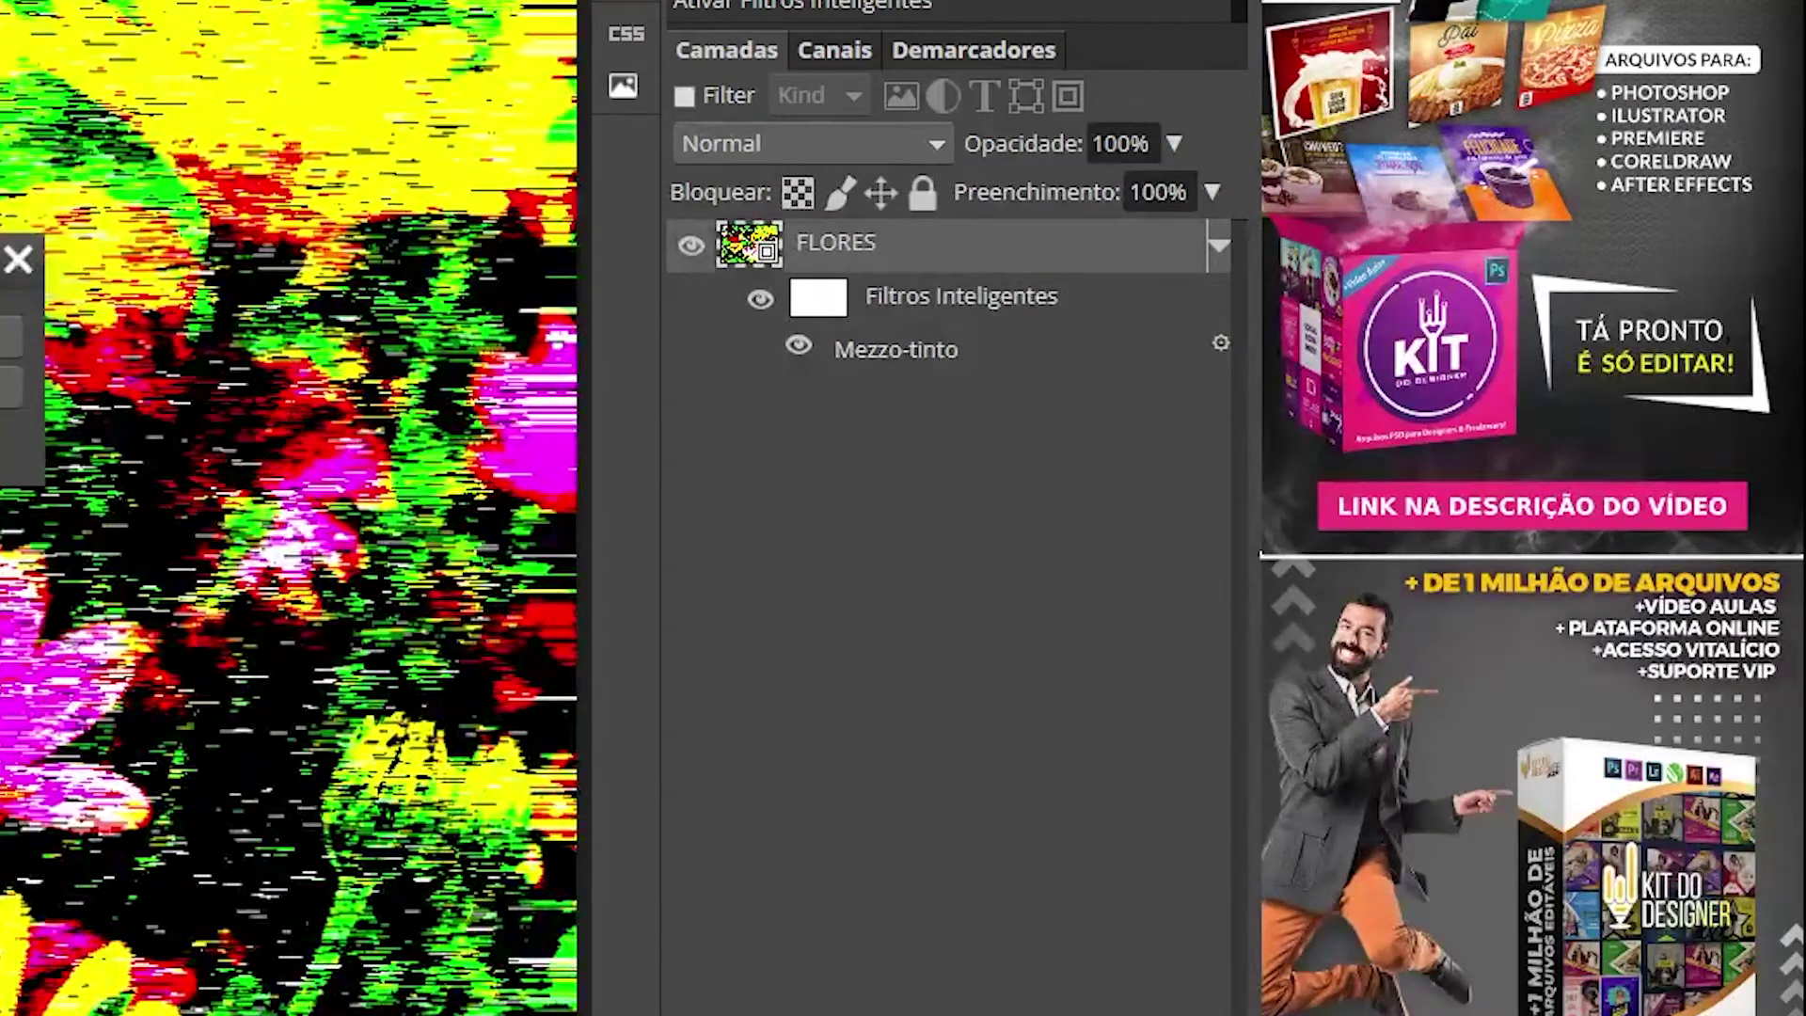
double_click(895, 349)
click(572, 419)
click(489, 454)
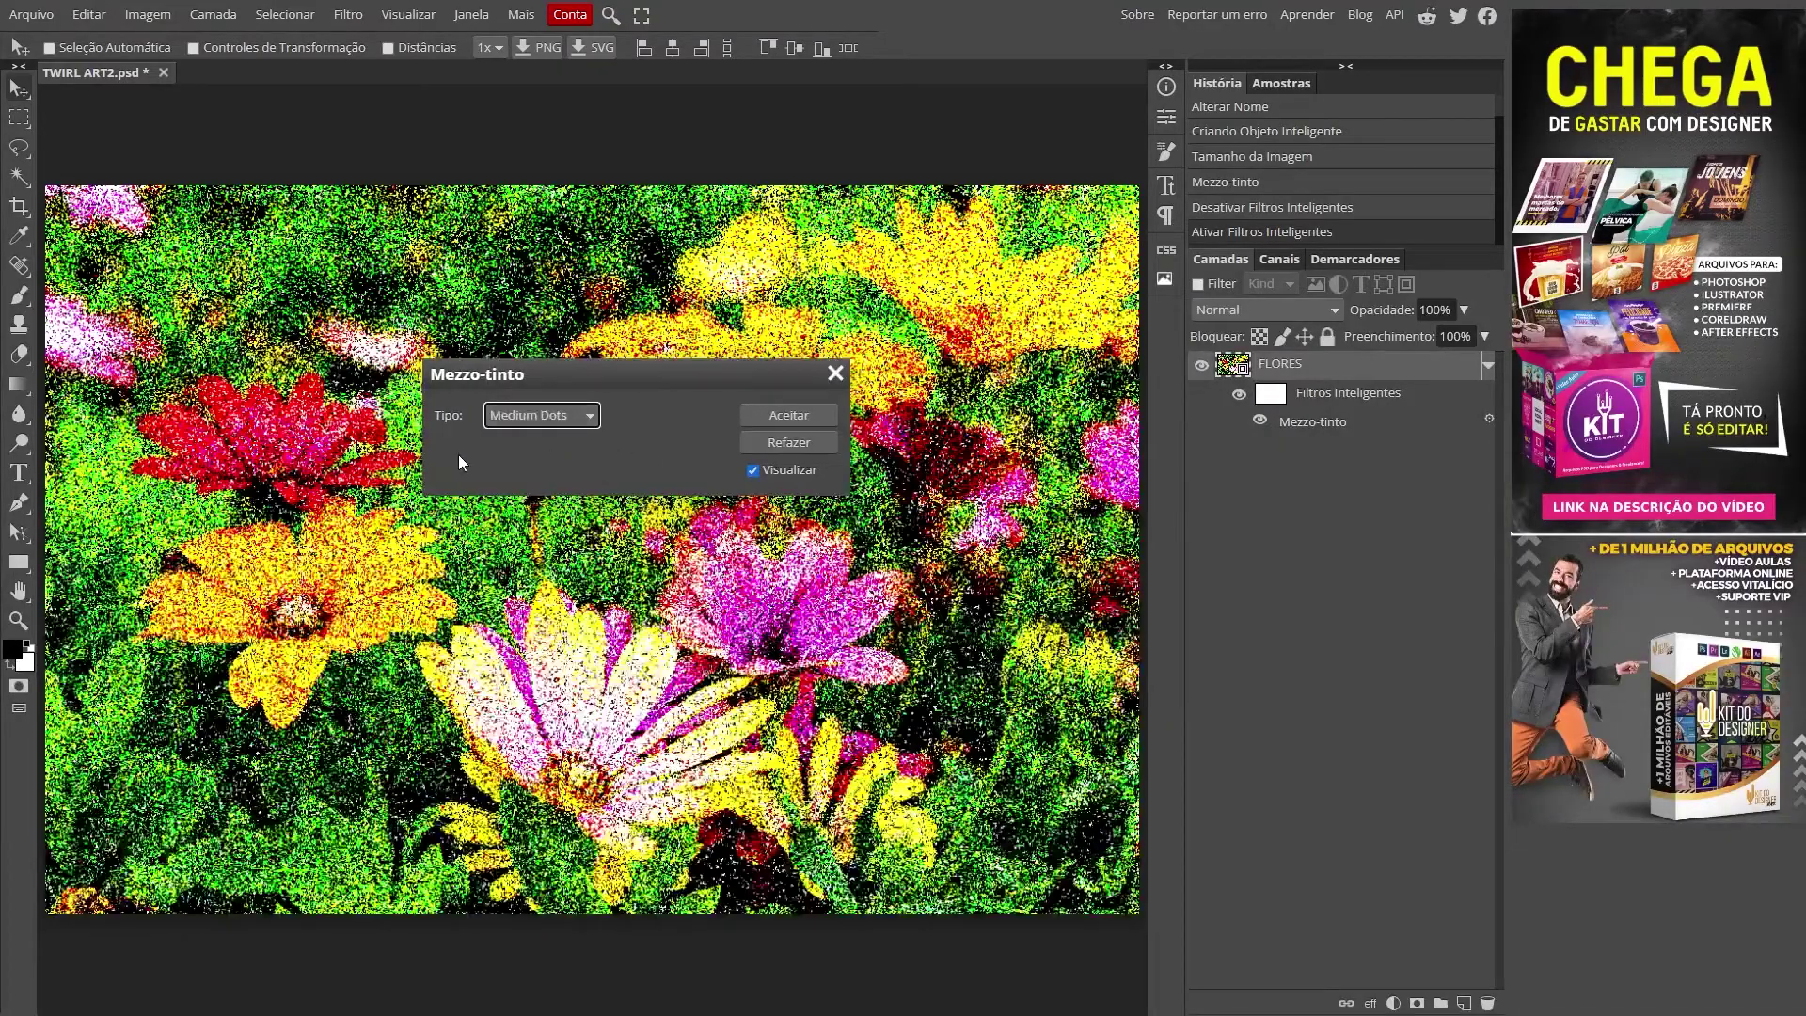
click(561, 415)
click(816, 571)
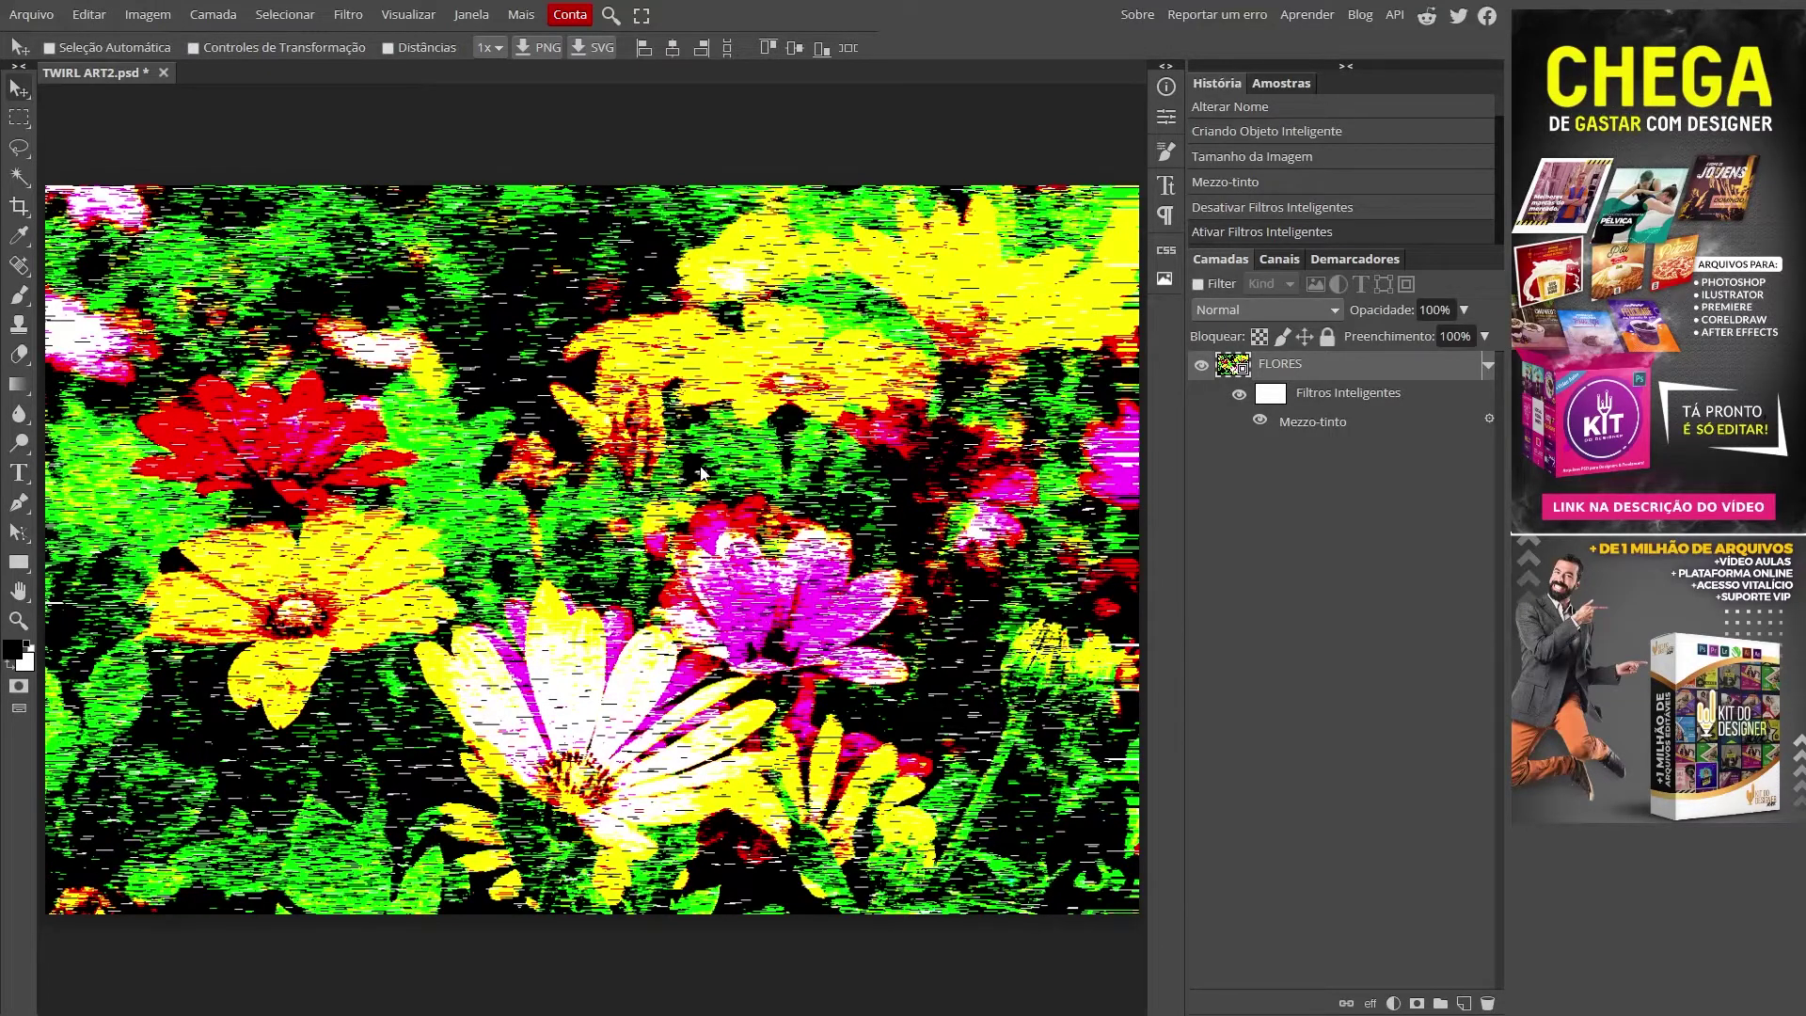
- Add a Desfoque Radial smart filter with amount 100 in Zoom mode
click(347, 19)
mouse_move(280, 344)
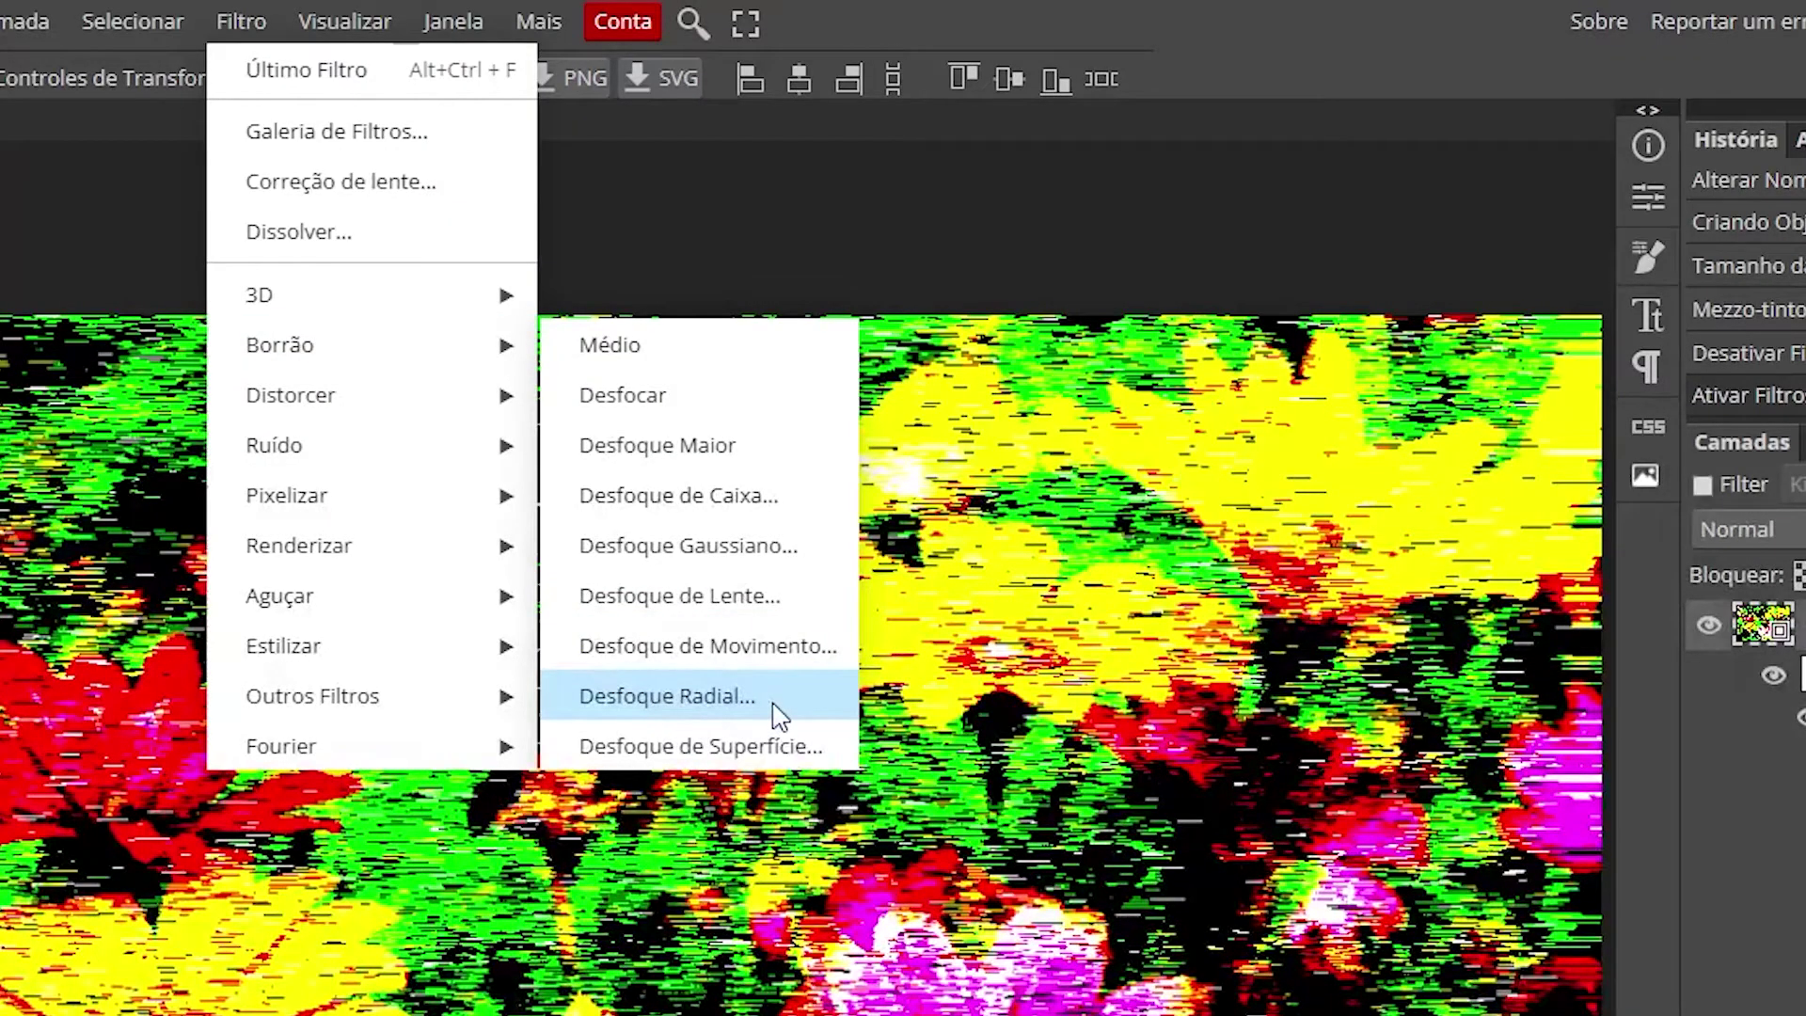
click(777, 716)
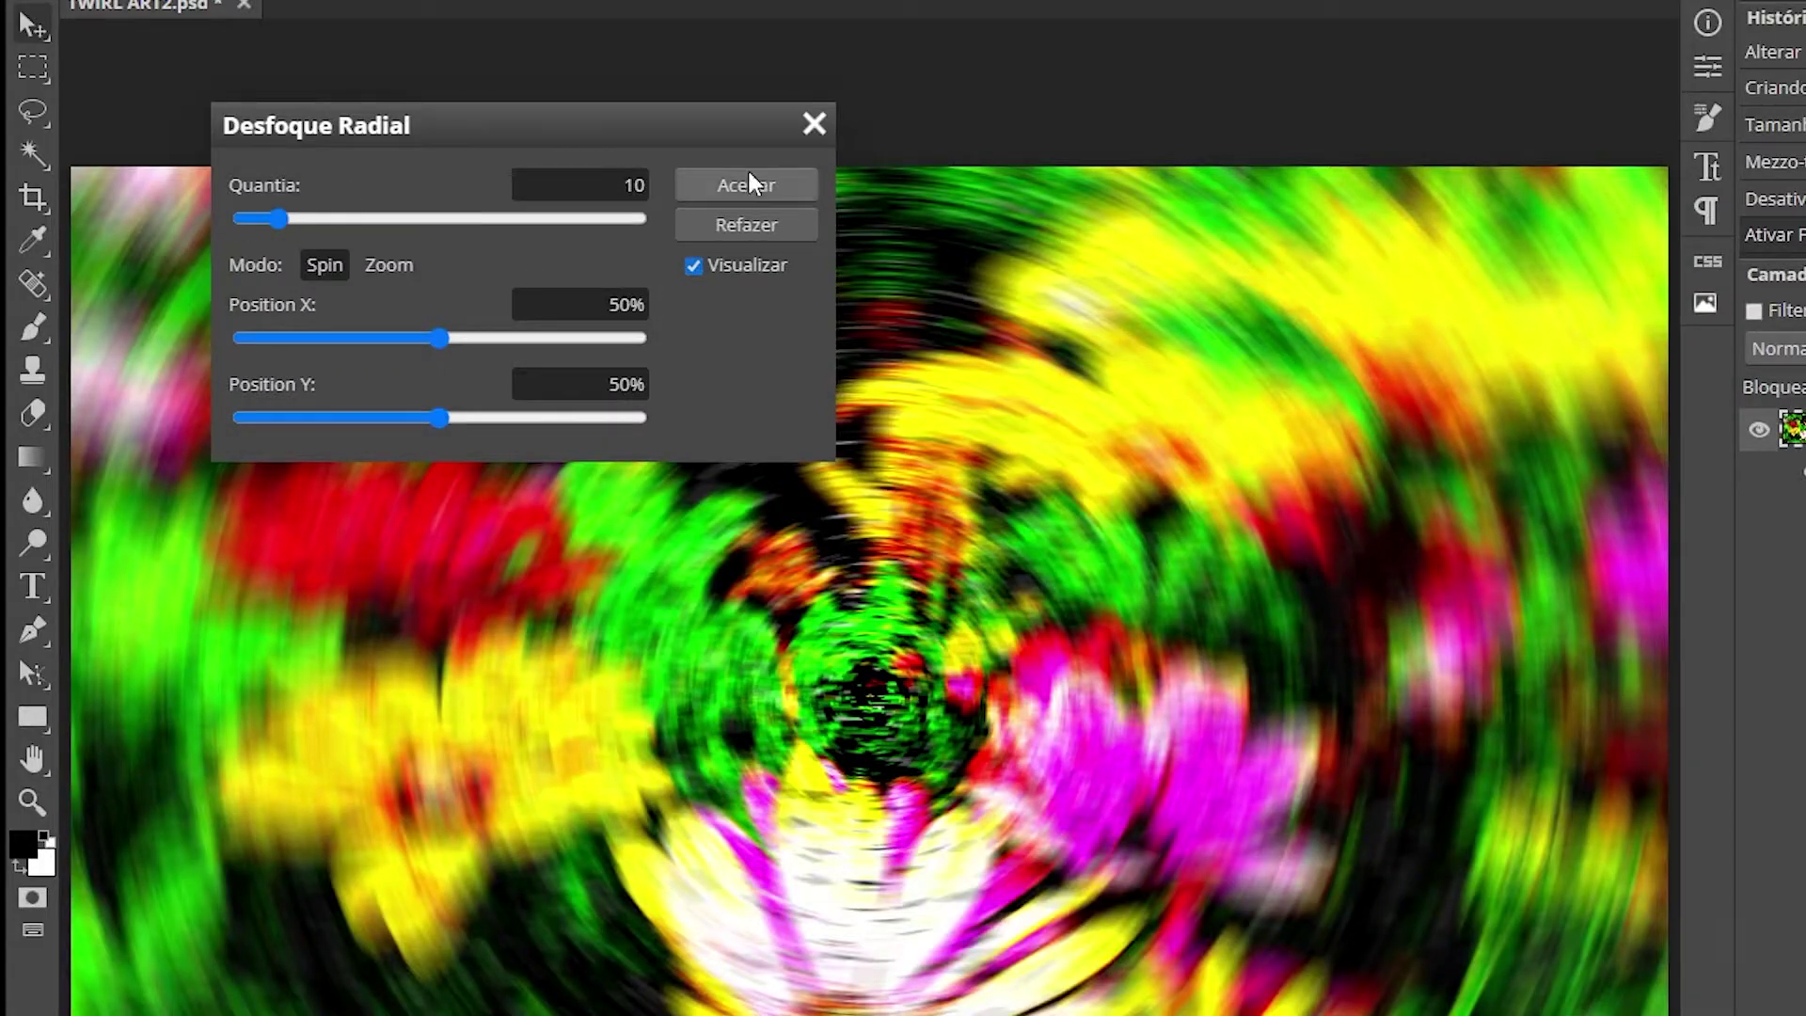
click(639, 186)
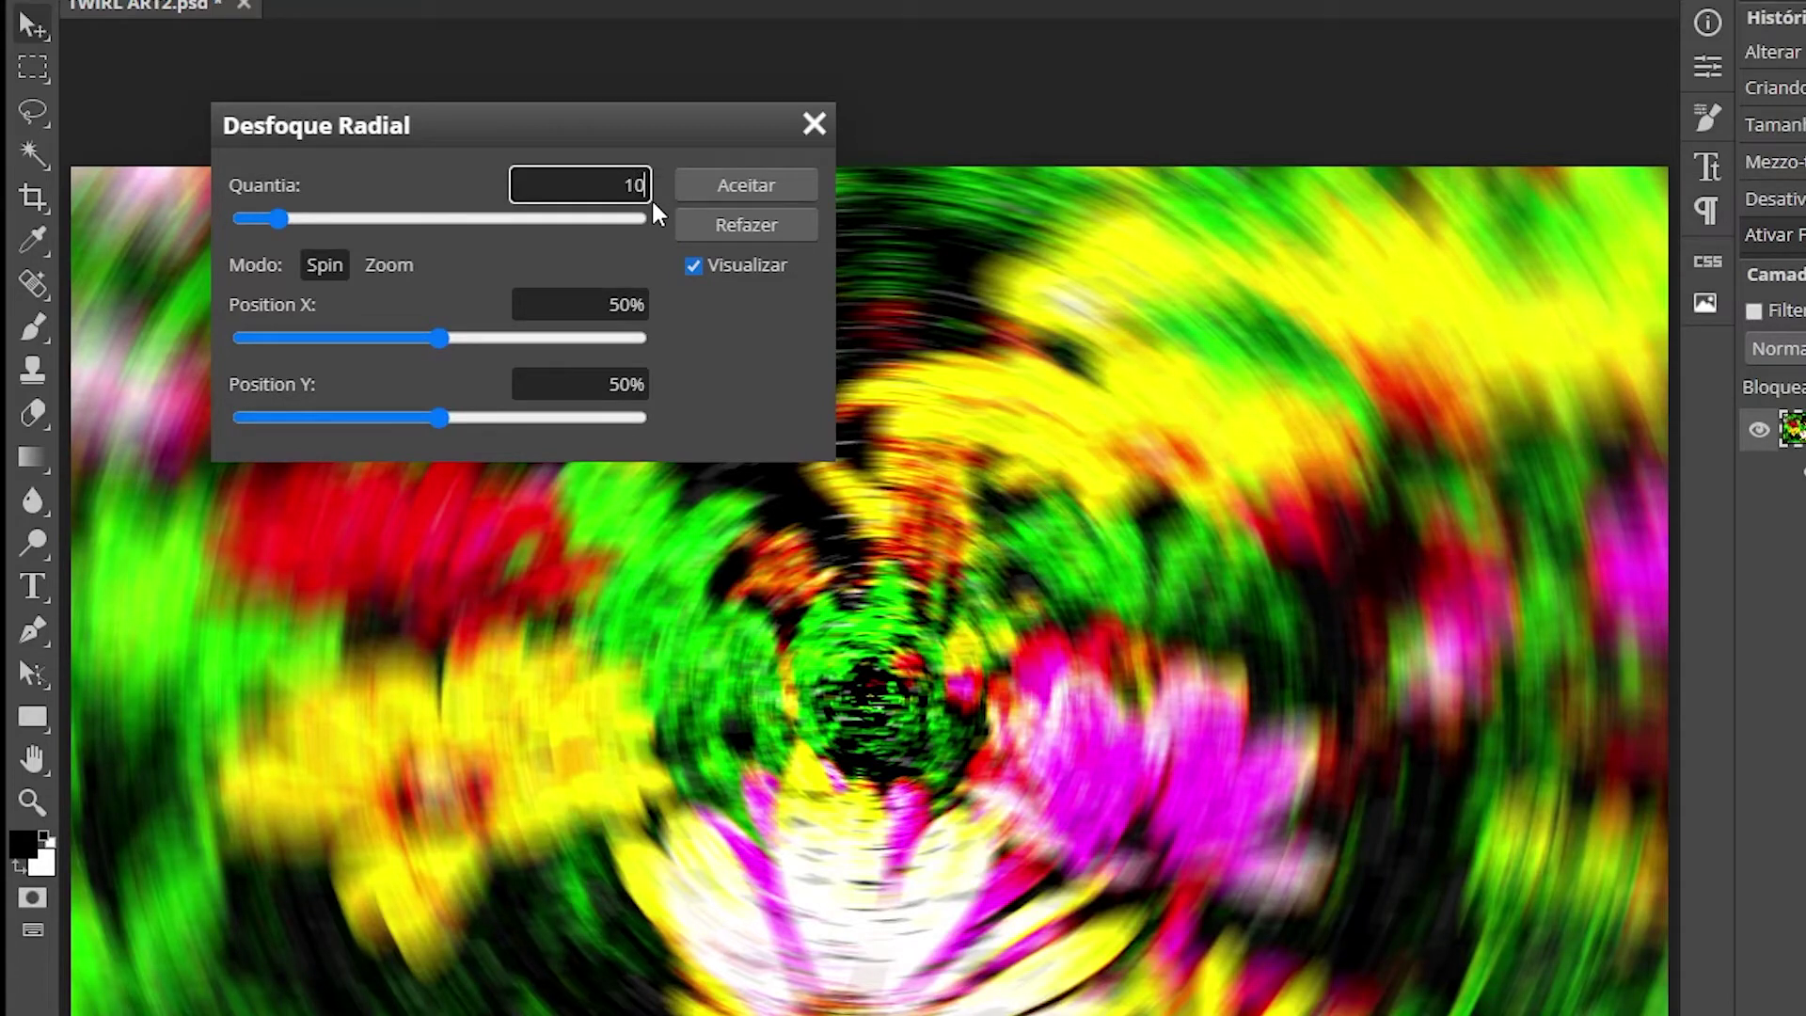
text(0)
key(Return)
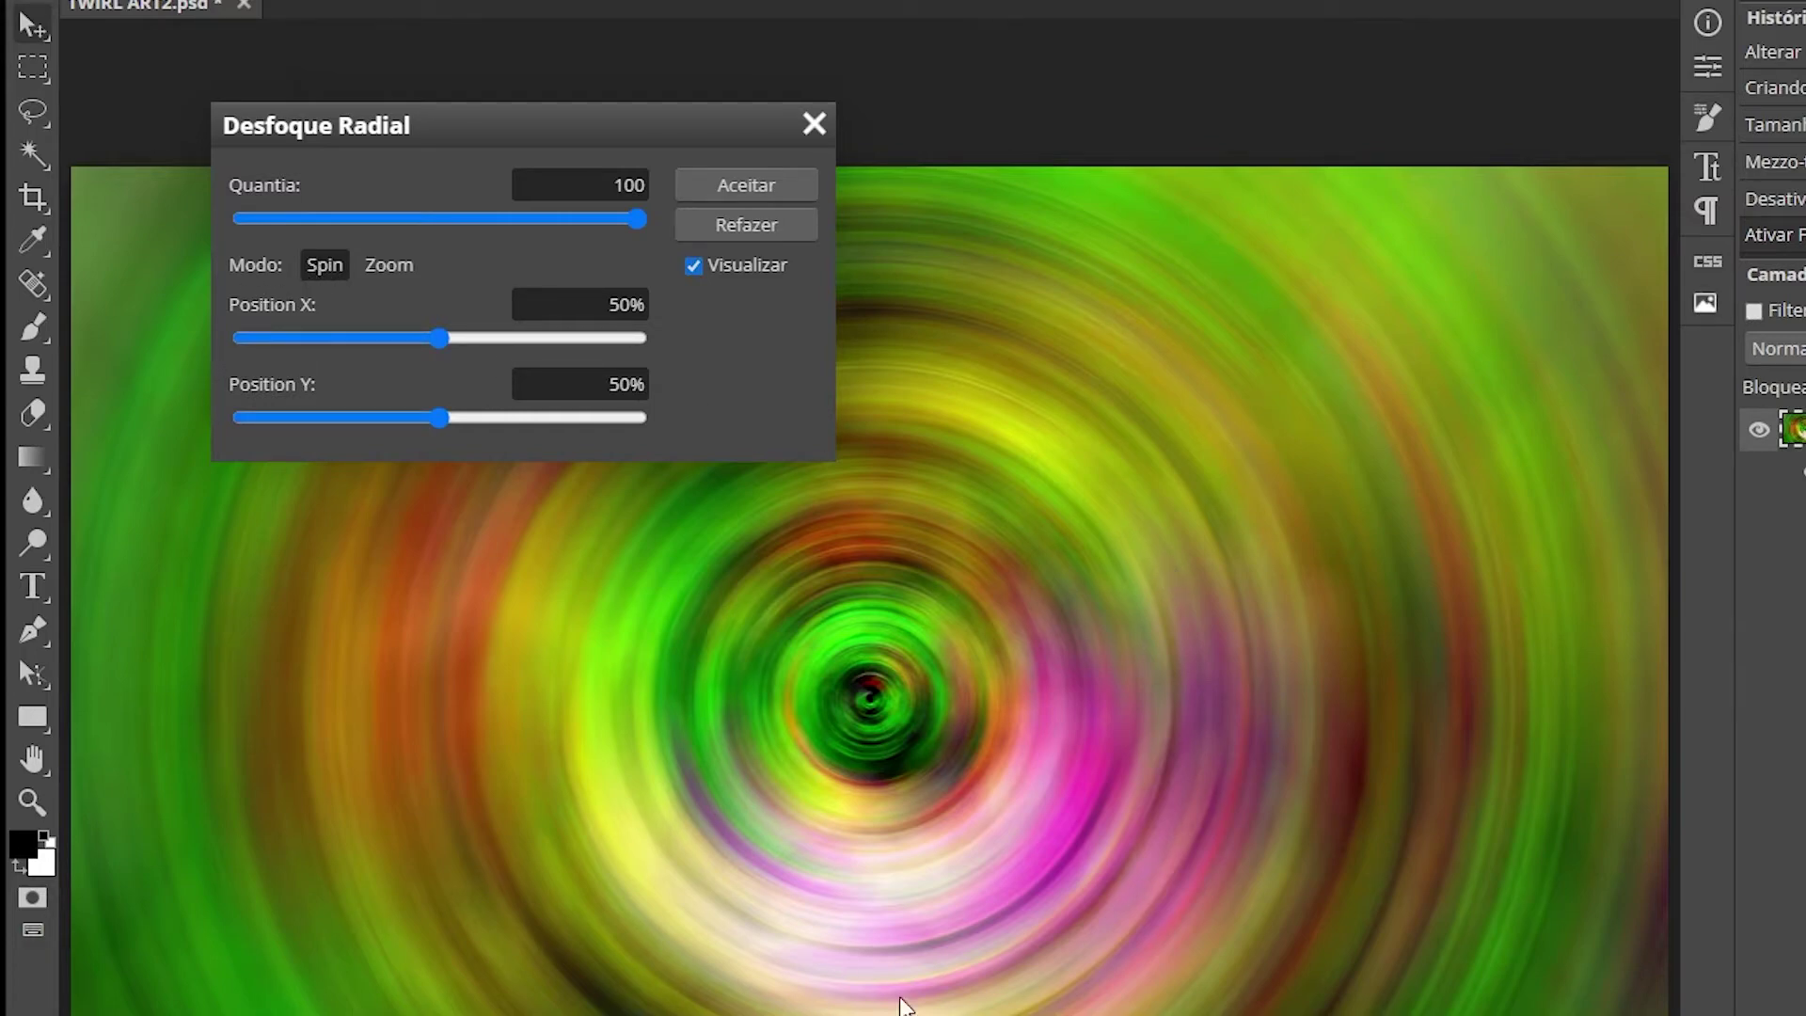
click(389, 266)
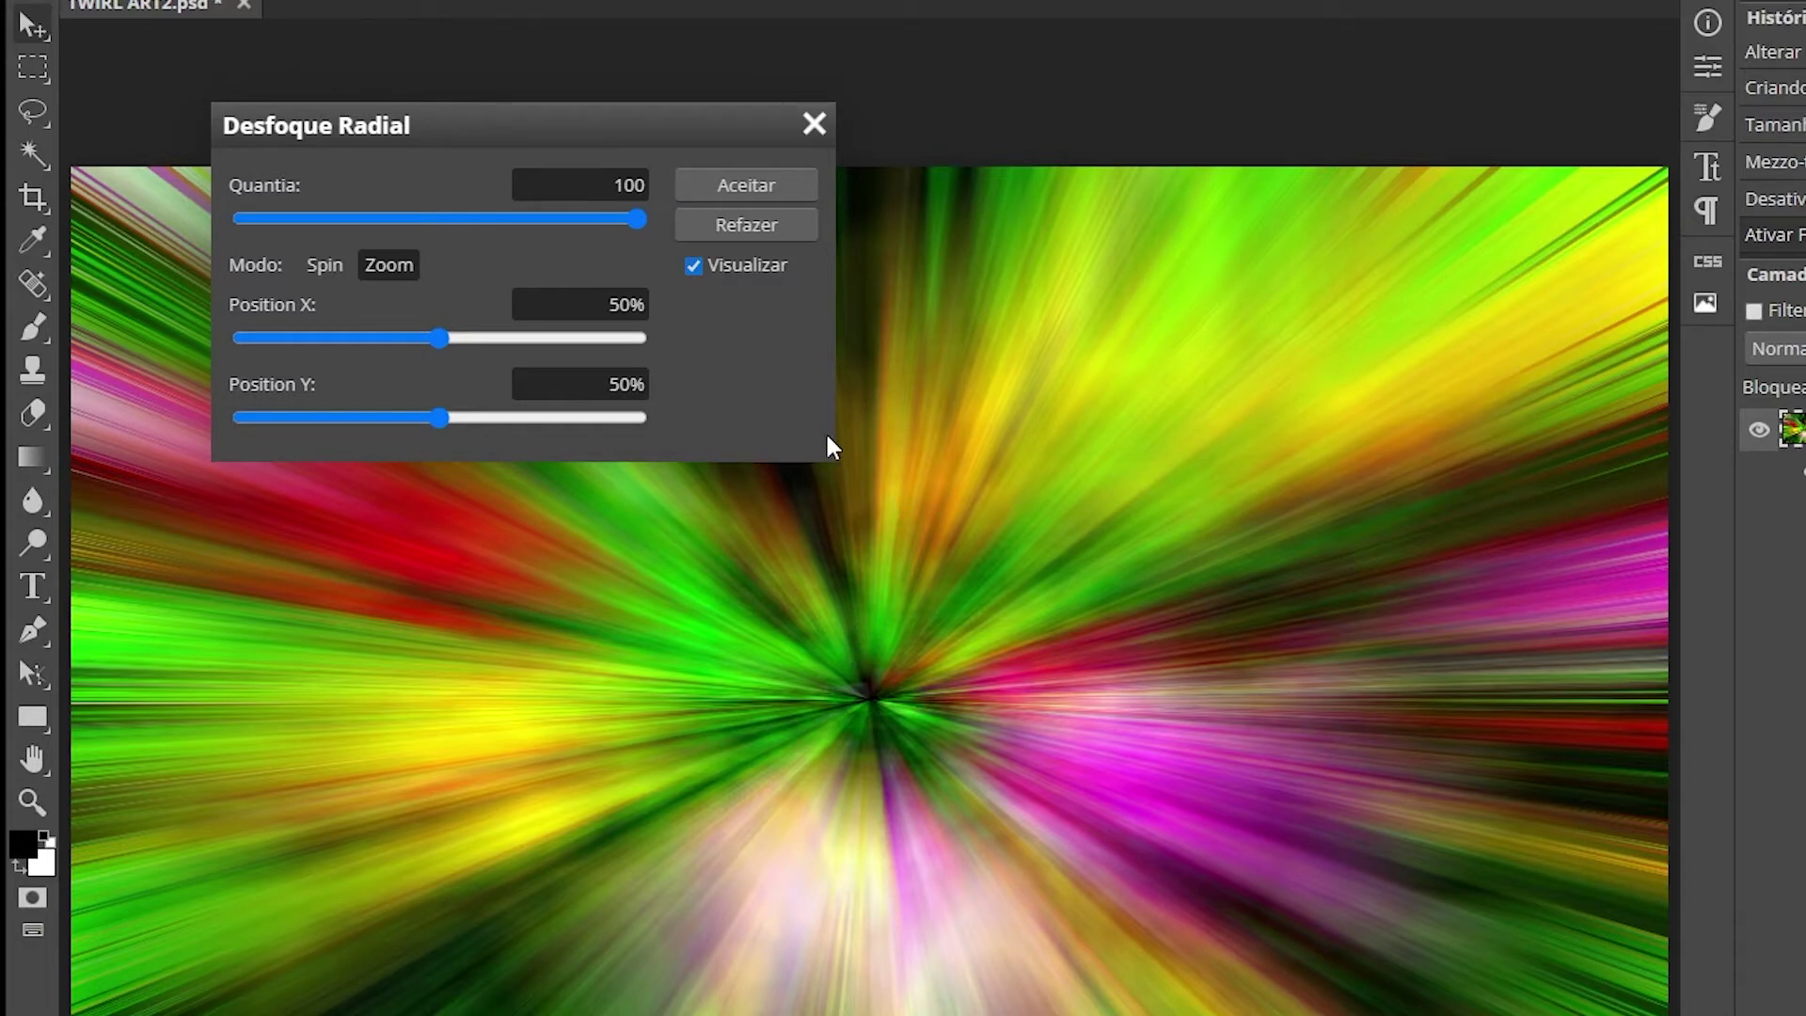
click(748, 185)
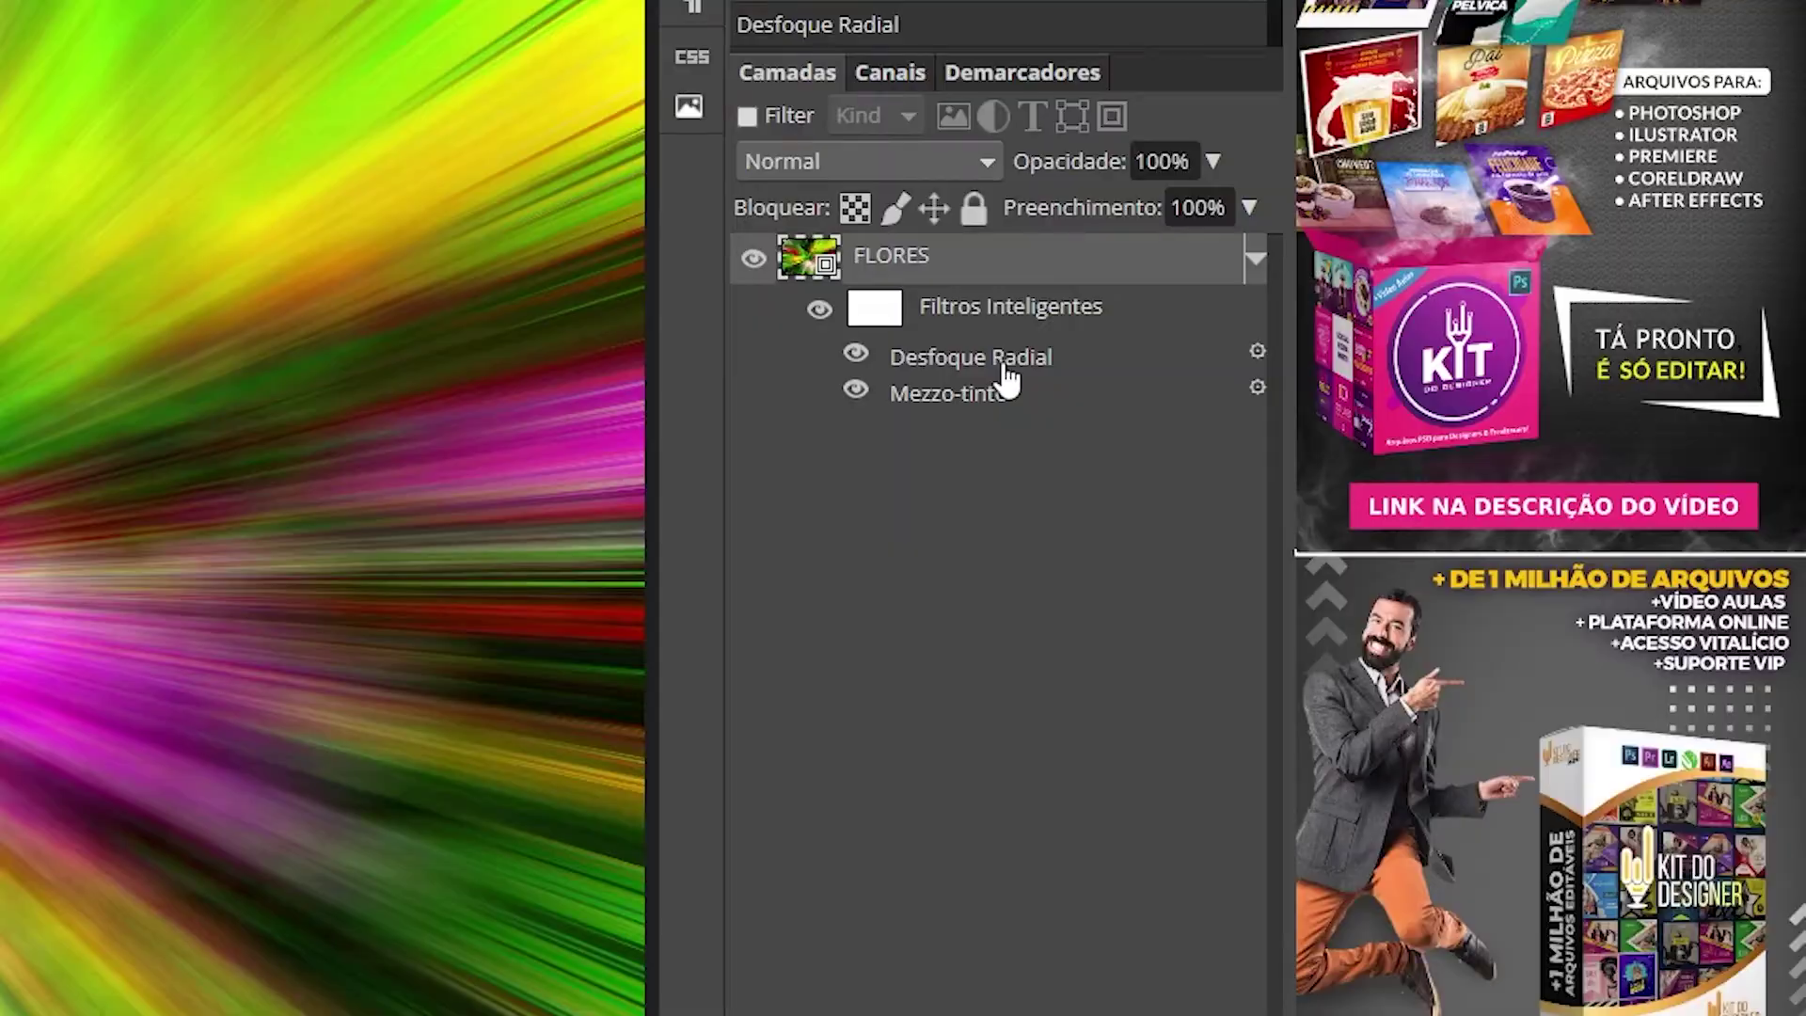
- Reapply the last Desfoque Radial twice so FLORES carries three zoom blurs
click(1364, 359)
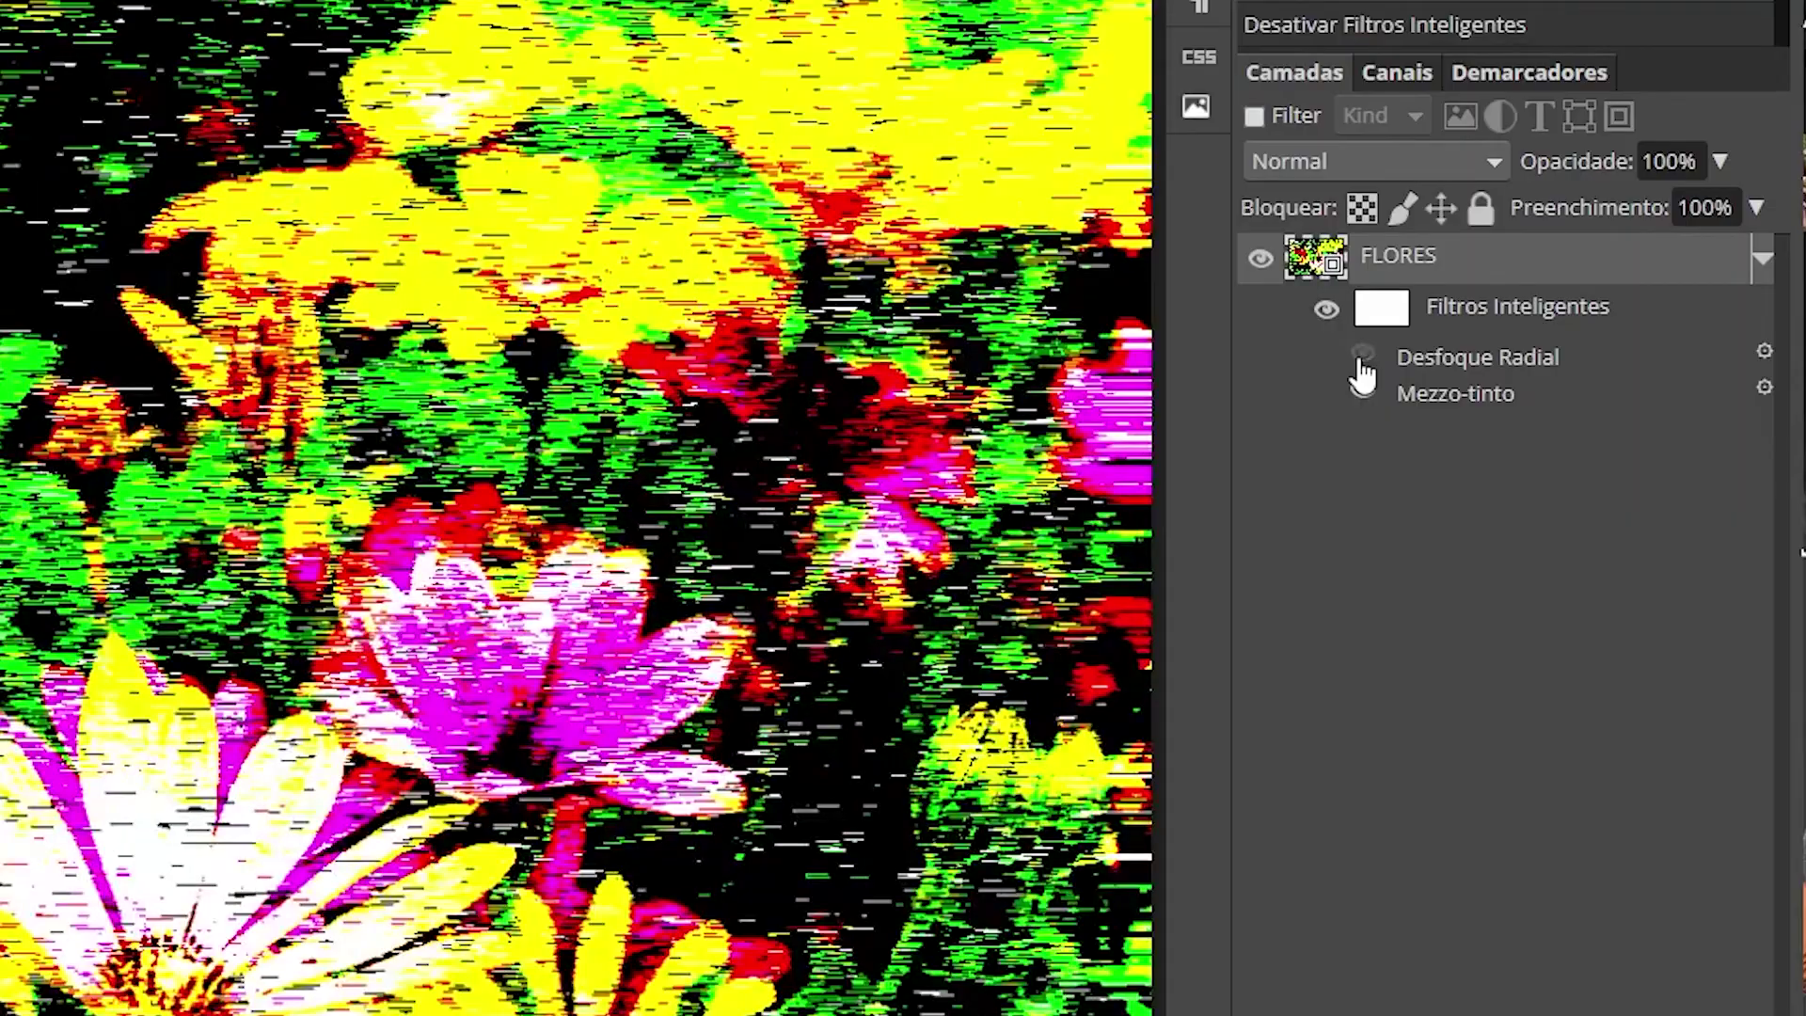
click(1364, 359)
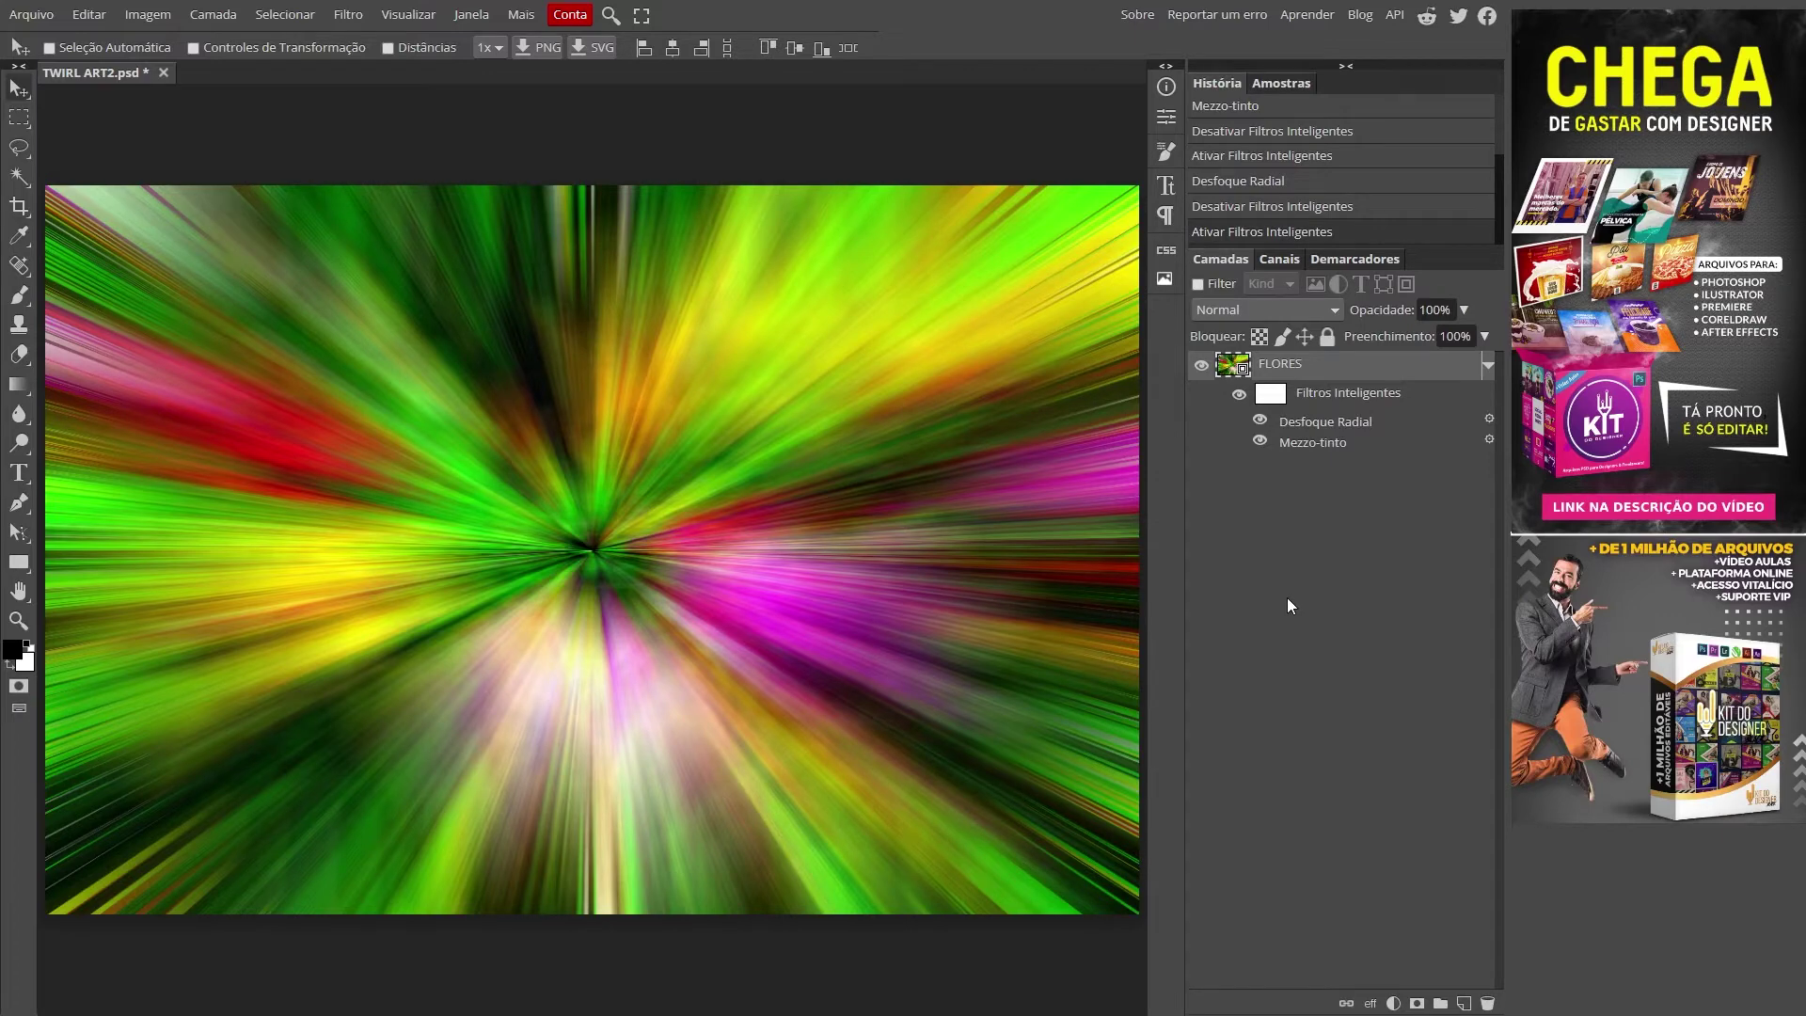
click(348, 15)
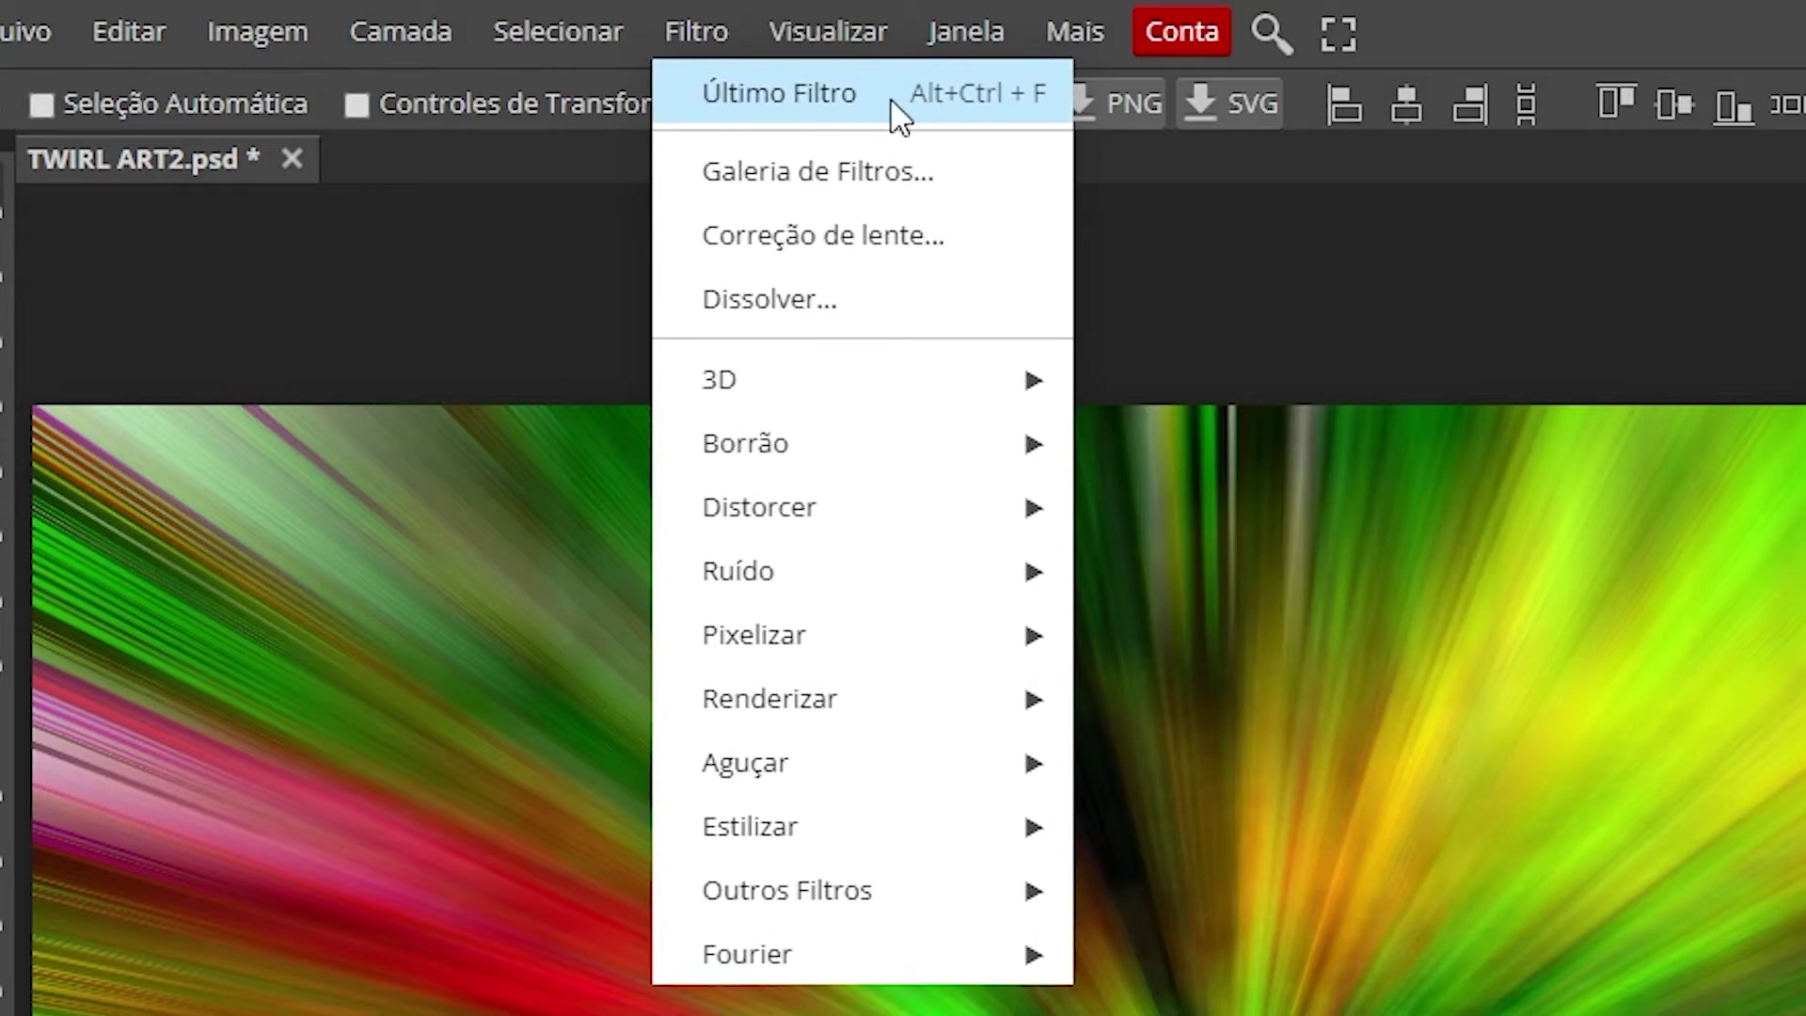
click(883, 91)
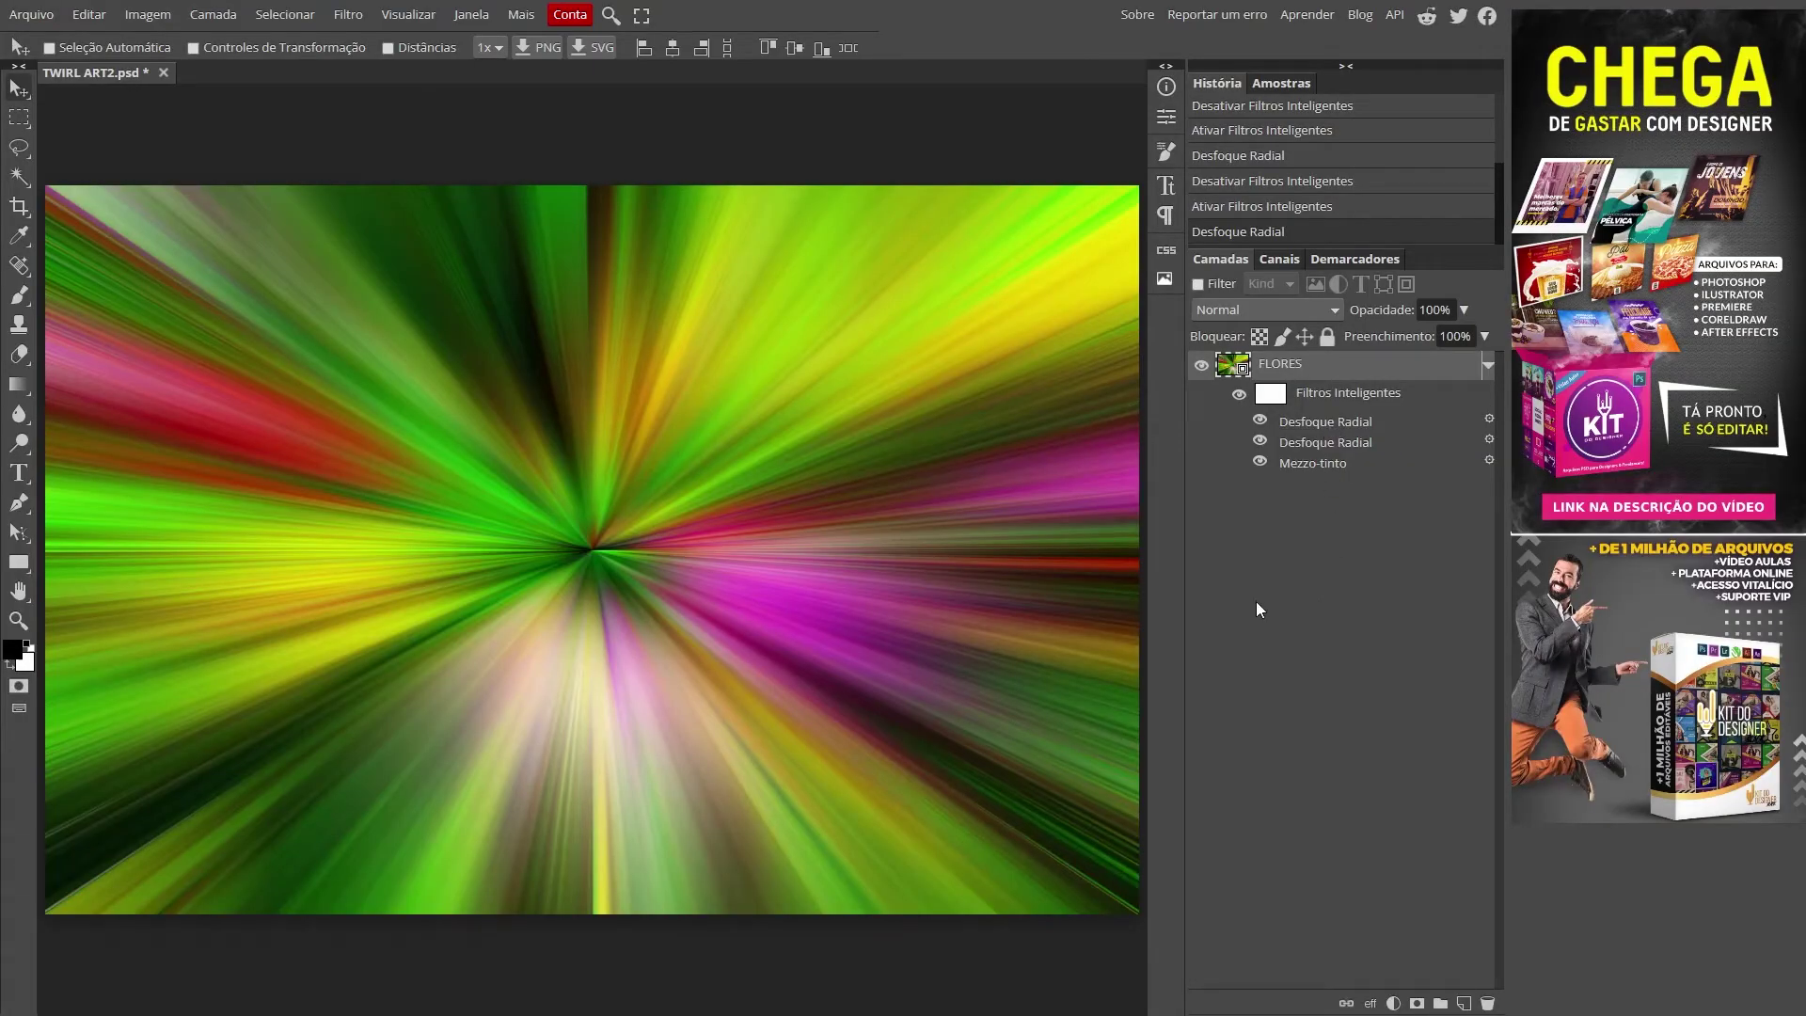
click(348, 14)
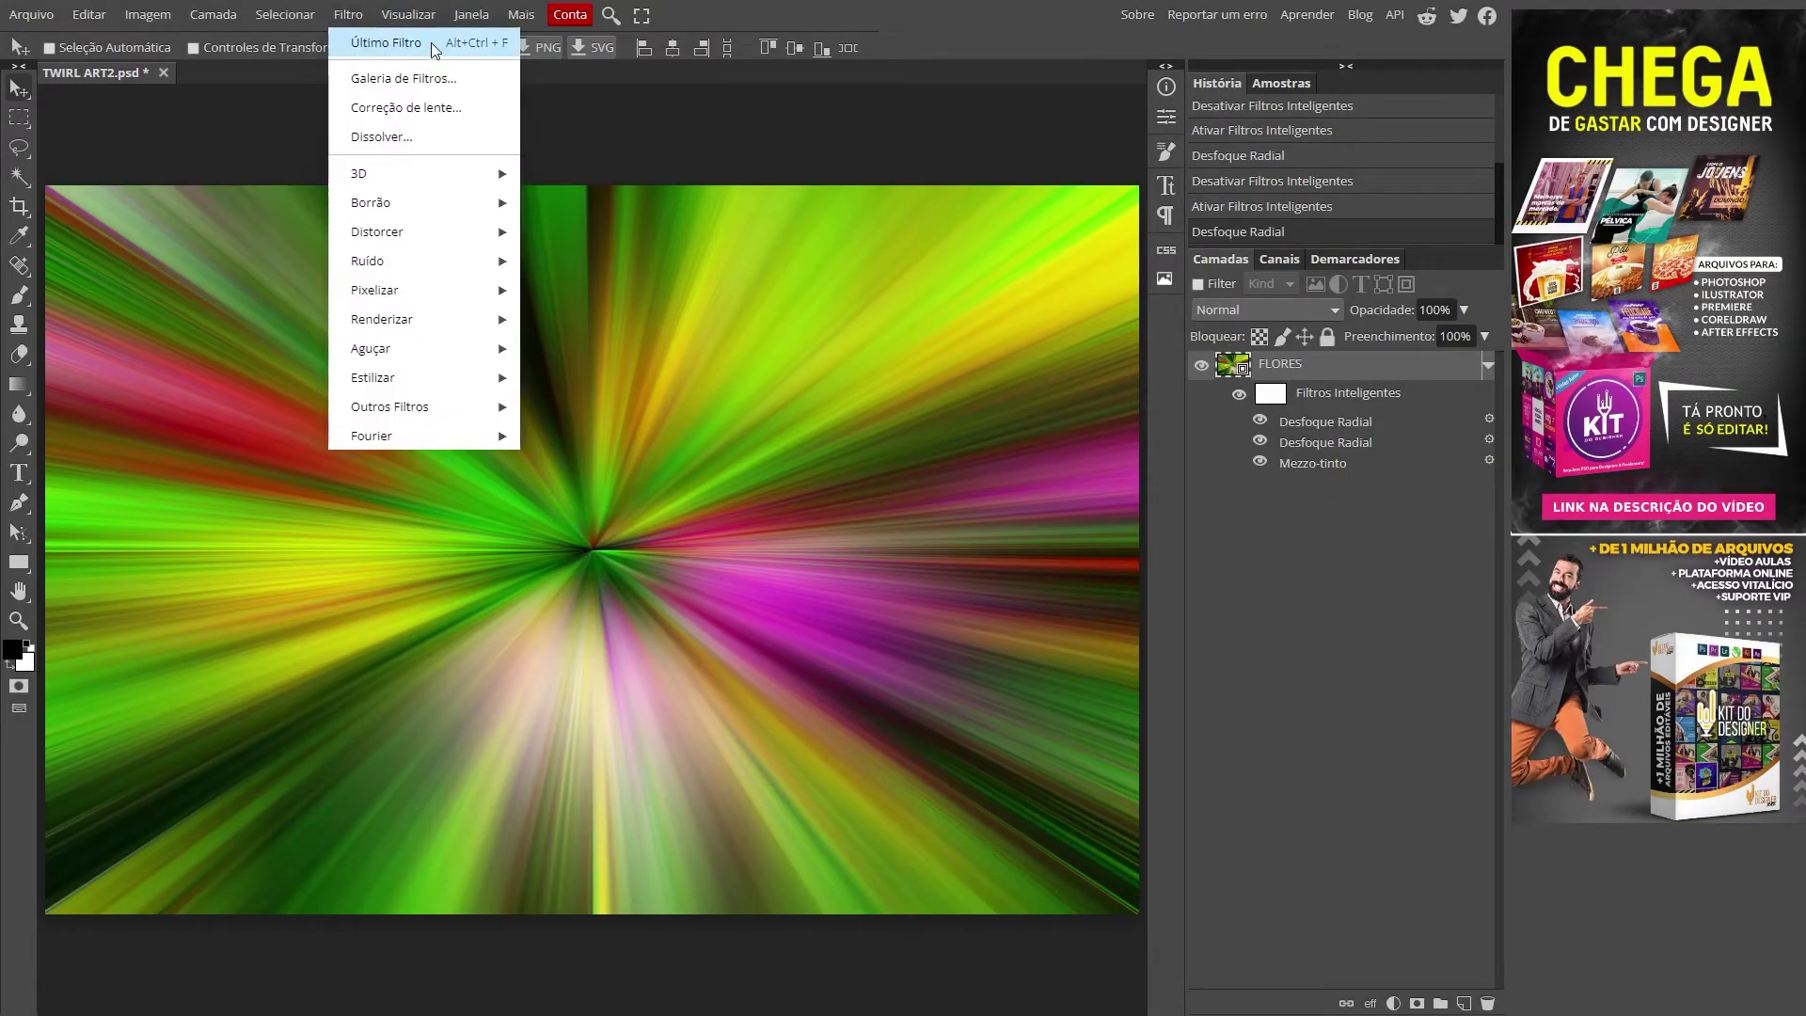
click(434, 47)
- Toggle each of the three Desfoque Radial filters off and back on to compare
click(1399, 397)
click(1399, 364)
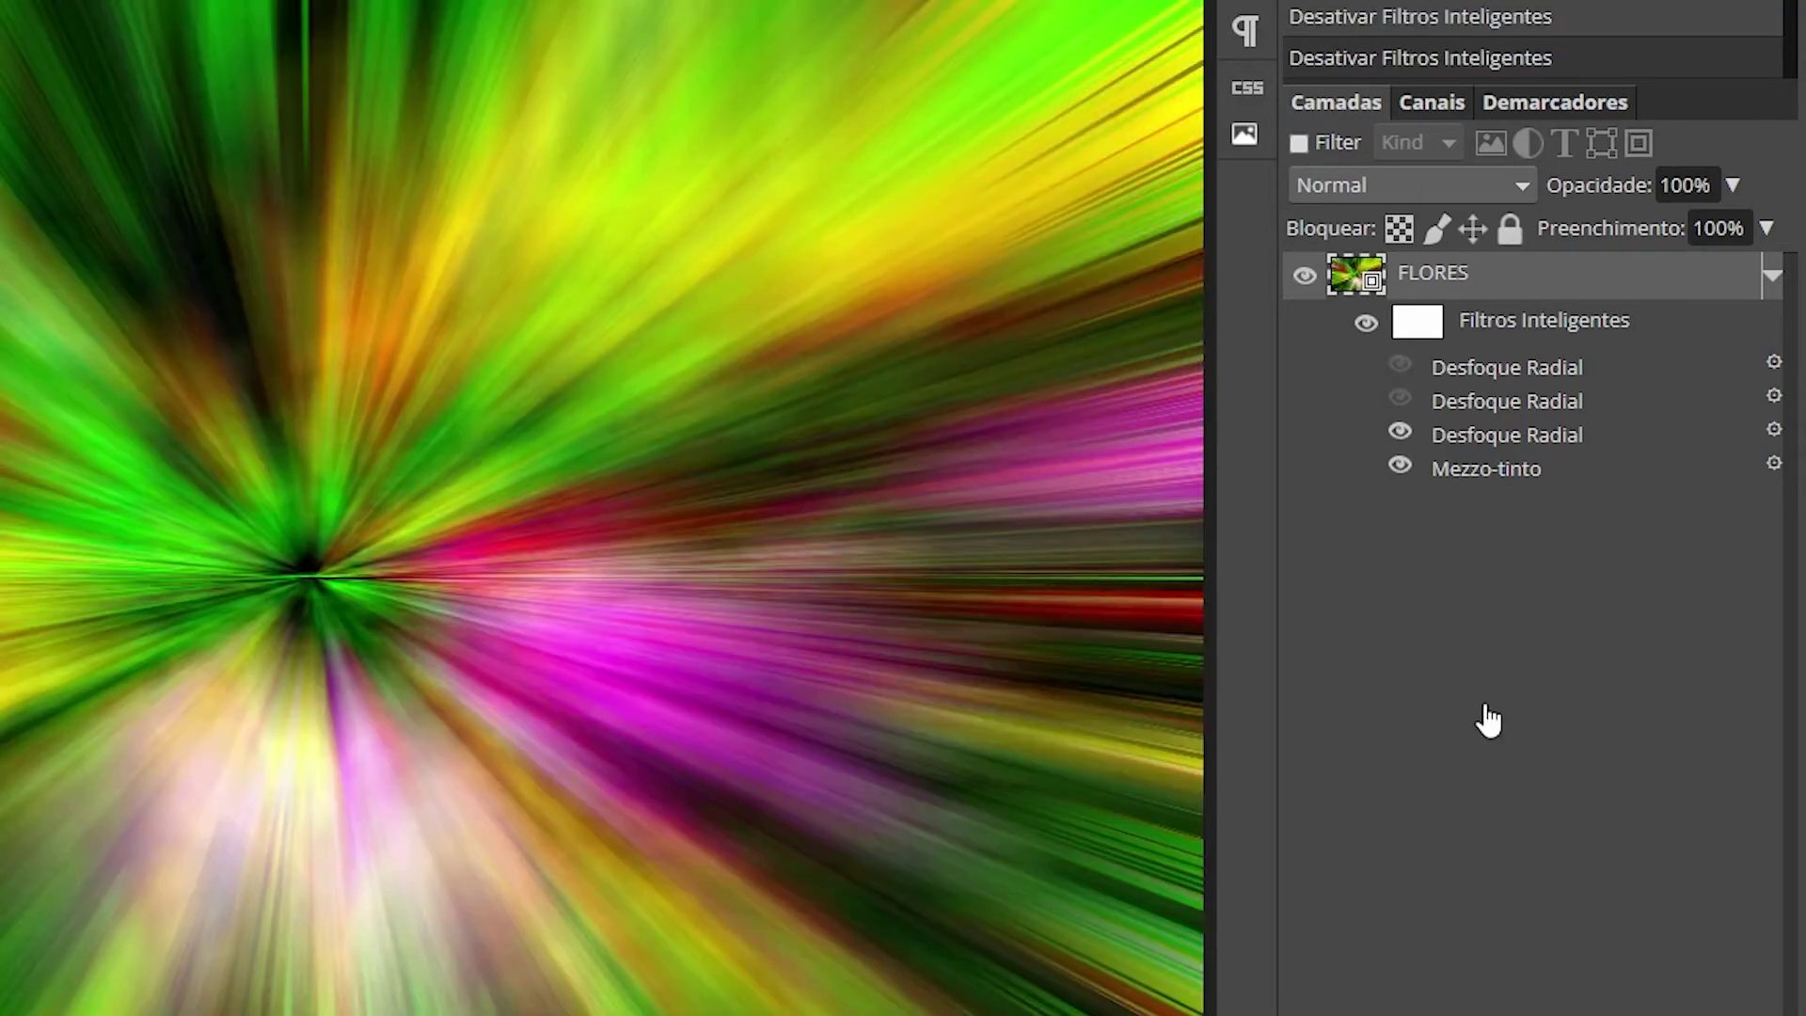
click(1400, 430)
click(1401, 399)
click(1402, 402)
click(1400, 367)
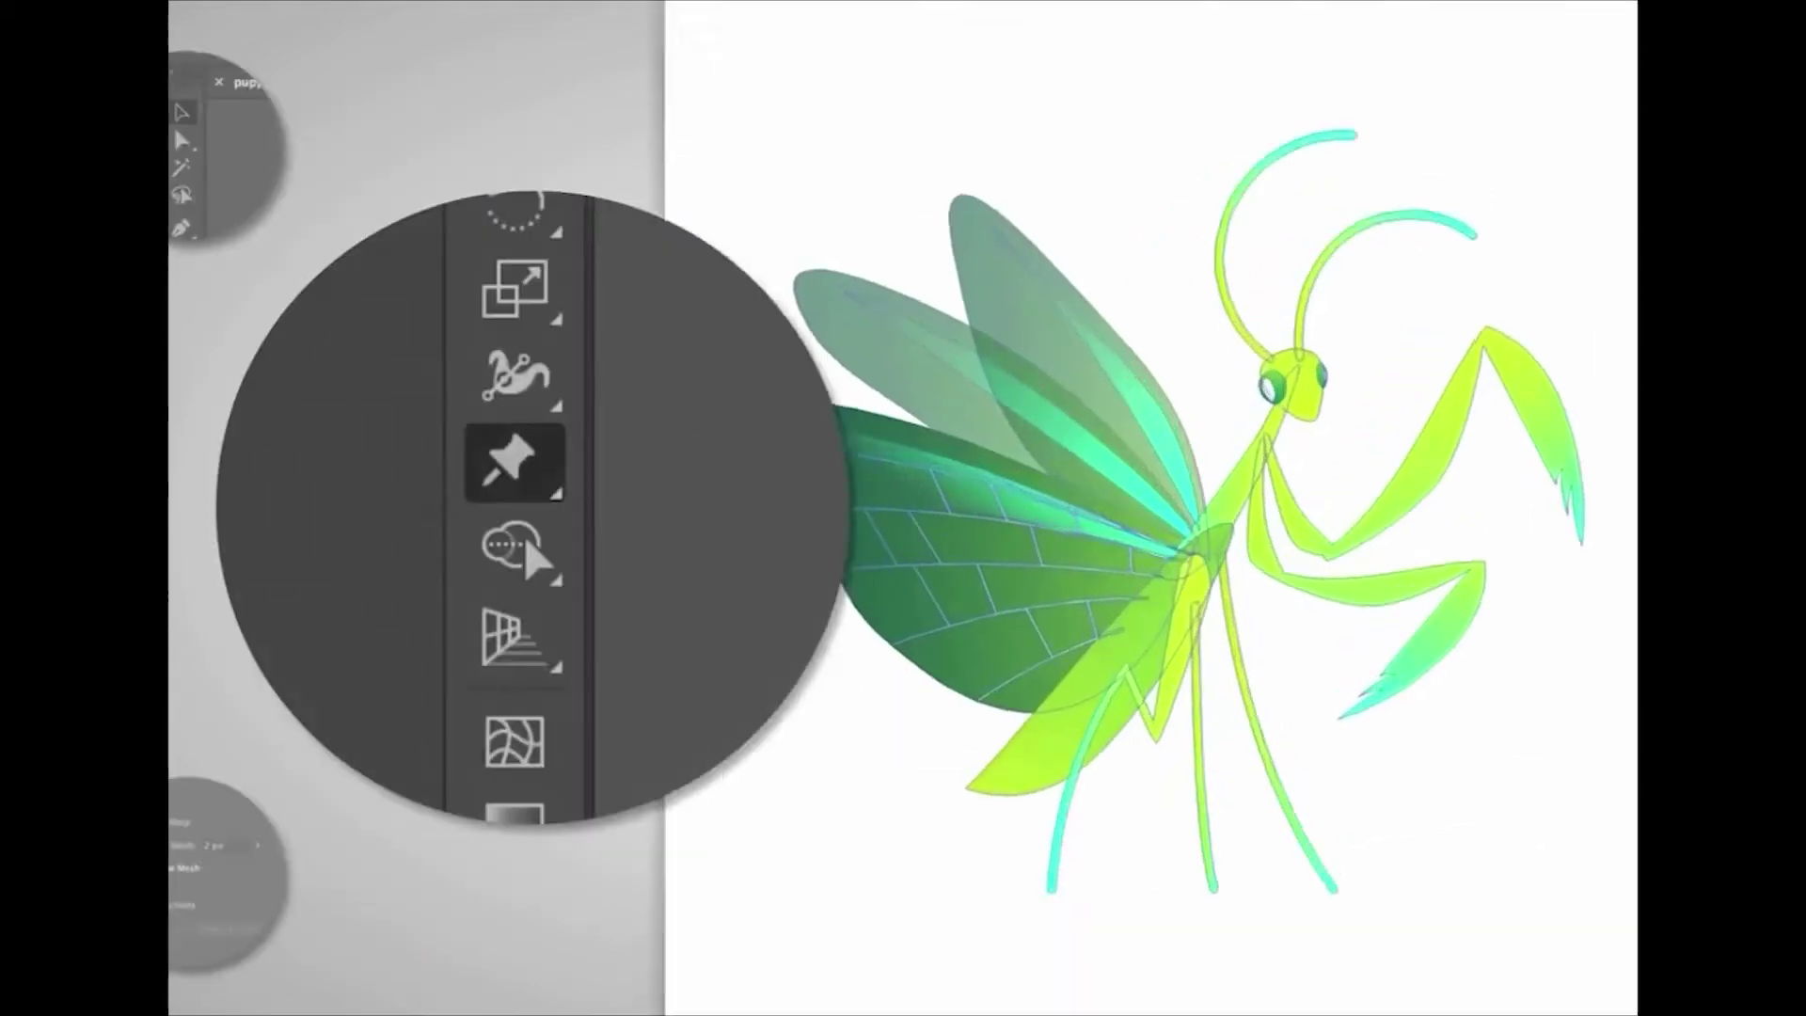
- Hide the Puppet Warp mesh, pin the mantis's leg joints, and bend its head and front leg
click(379, 492)
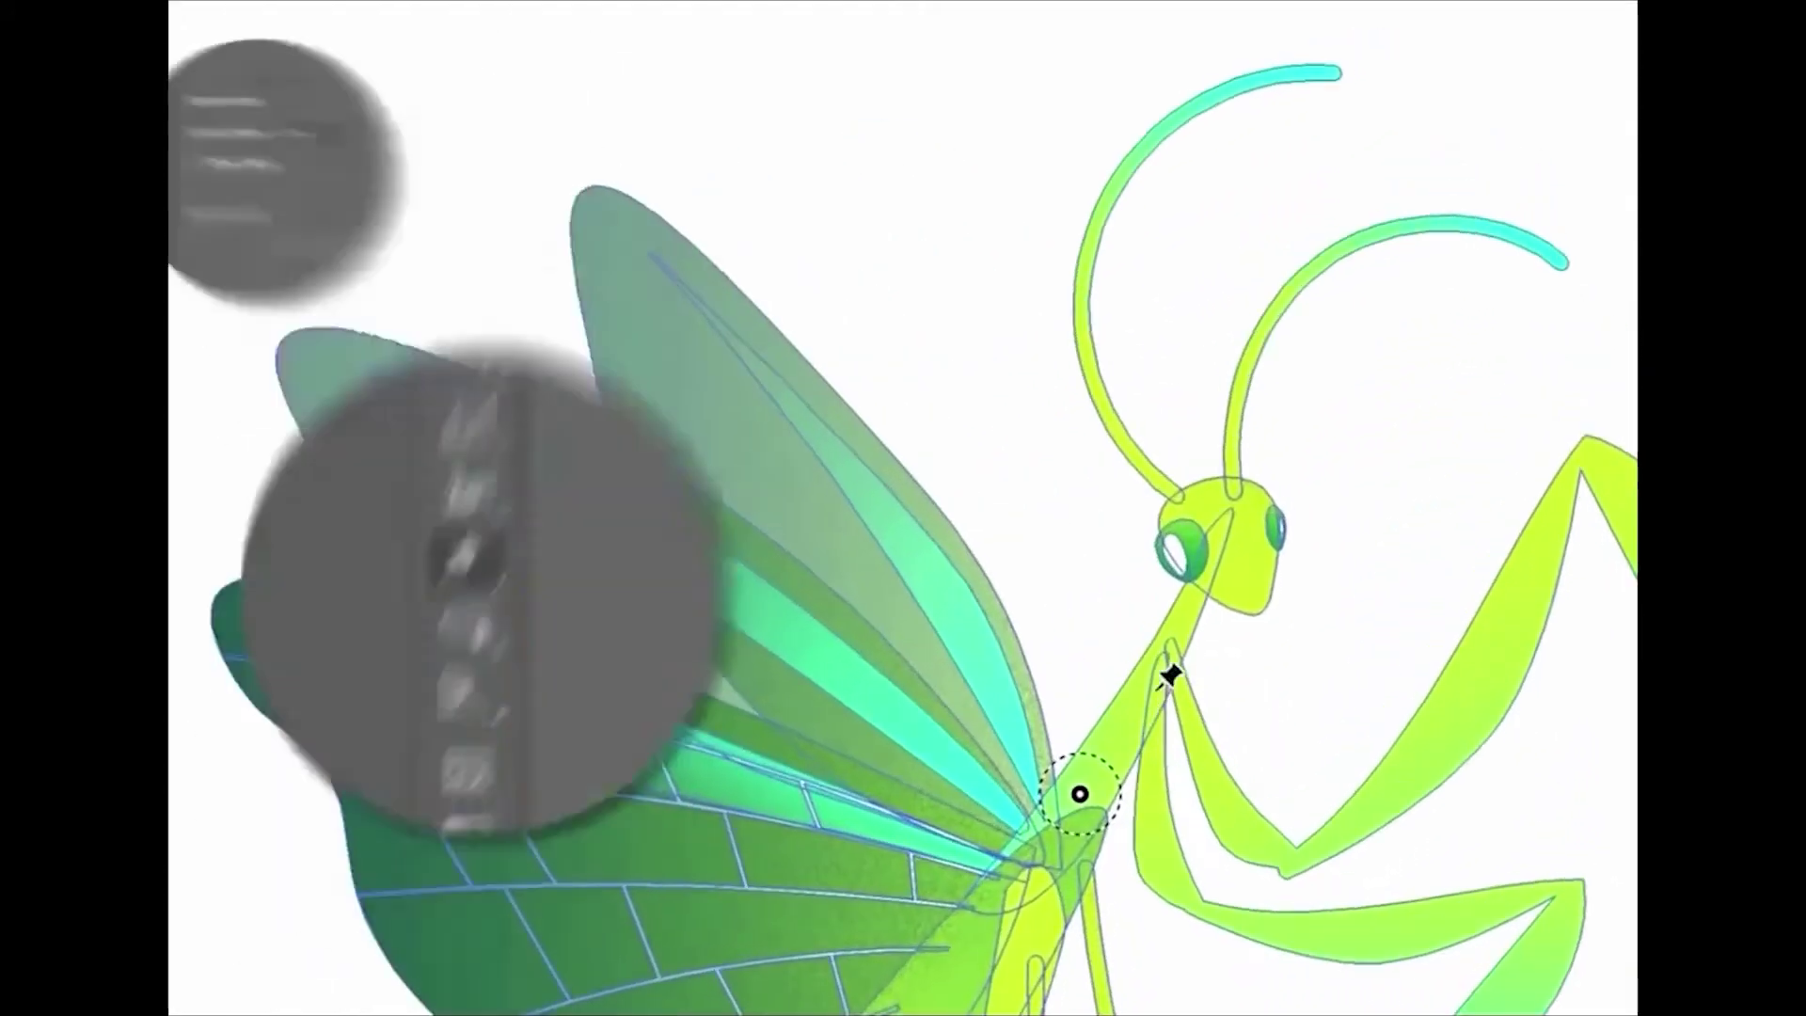
drag(1195, 602, 1230, 625)
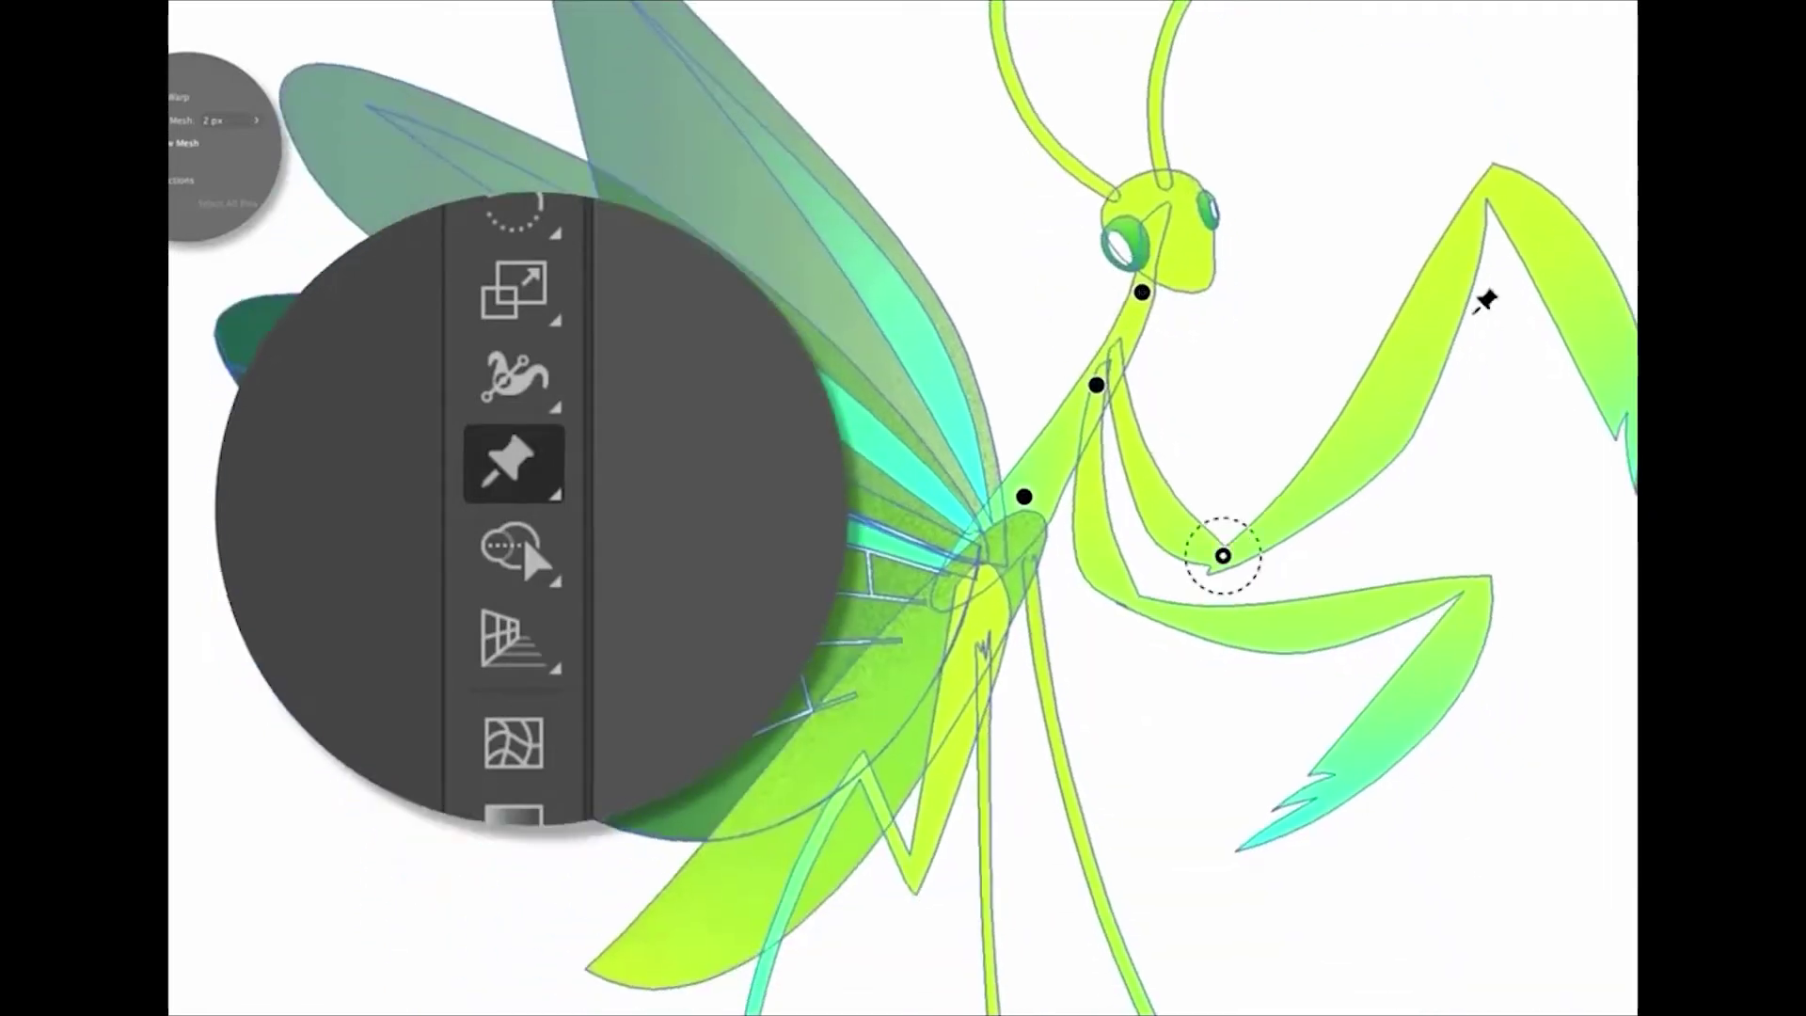
mouse_move(1493, 178)
mouse_down()
mouse_move(1458, 265)
mouse_move(1221, 575)
mouse_up()
click(1175, 615)
click(1401, 600)
drag(1479, 597, 1474, 606)
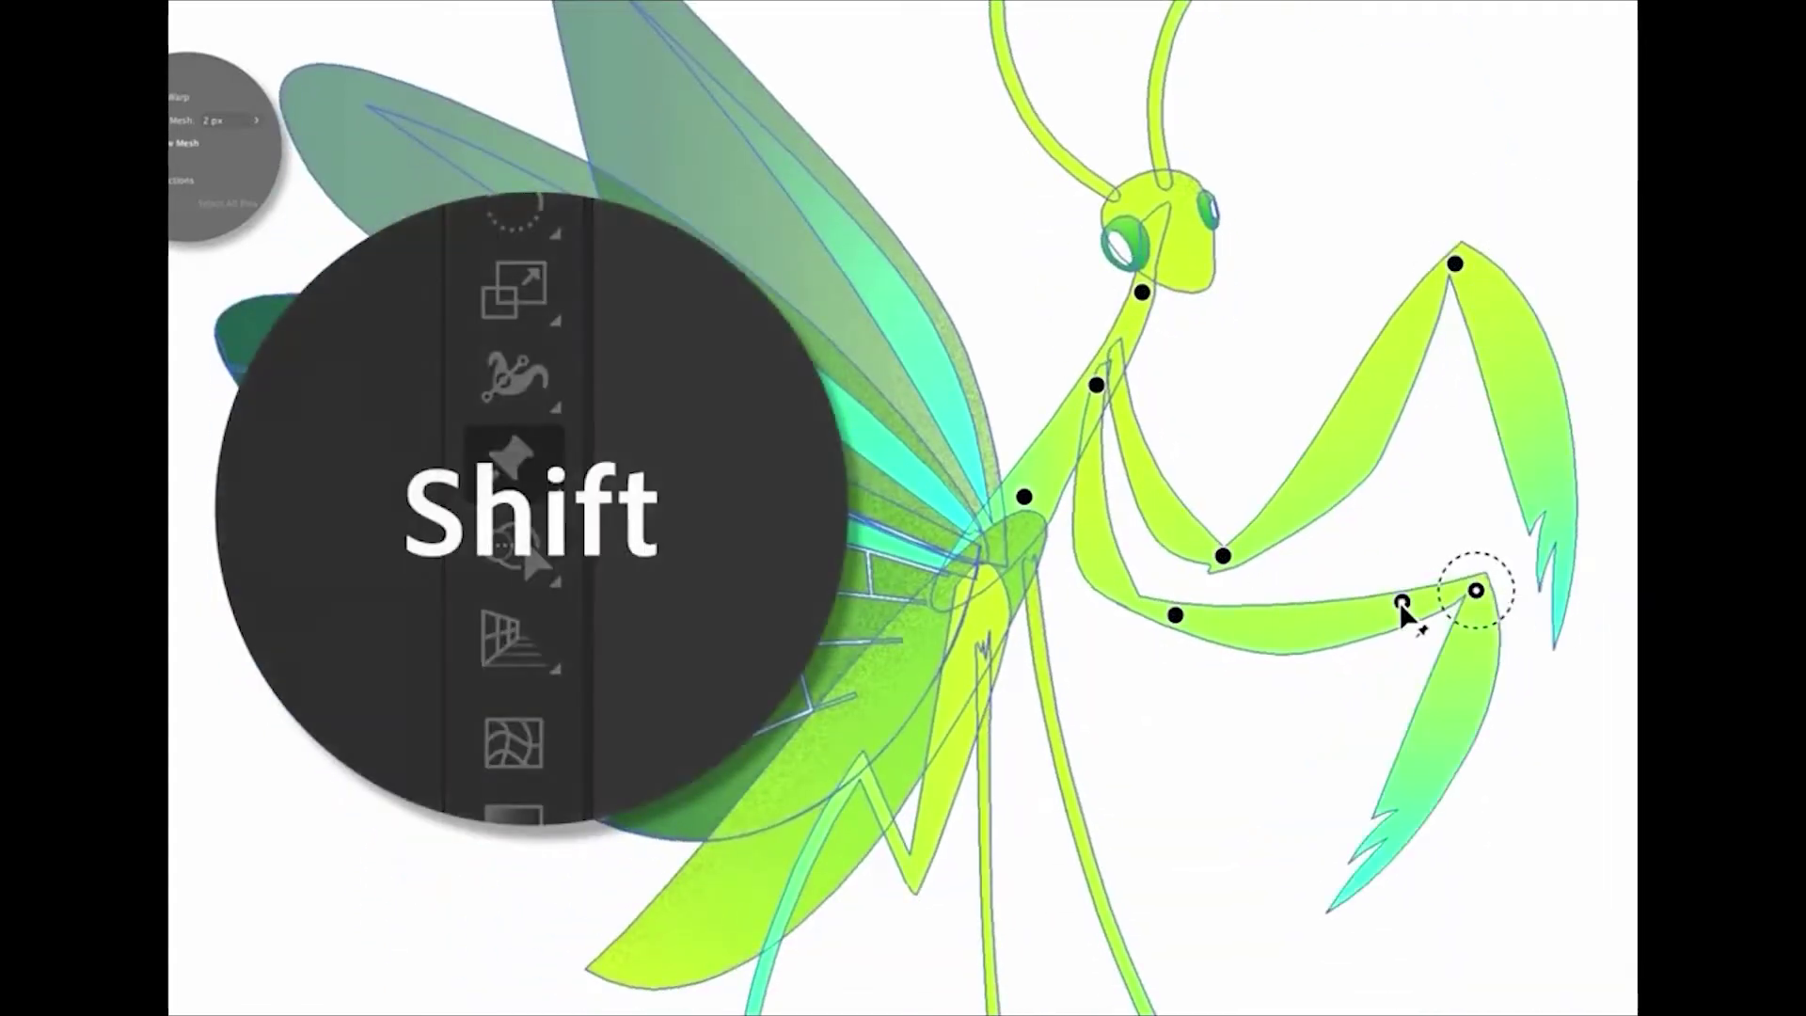
shift+click(1334, 611)
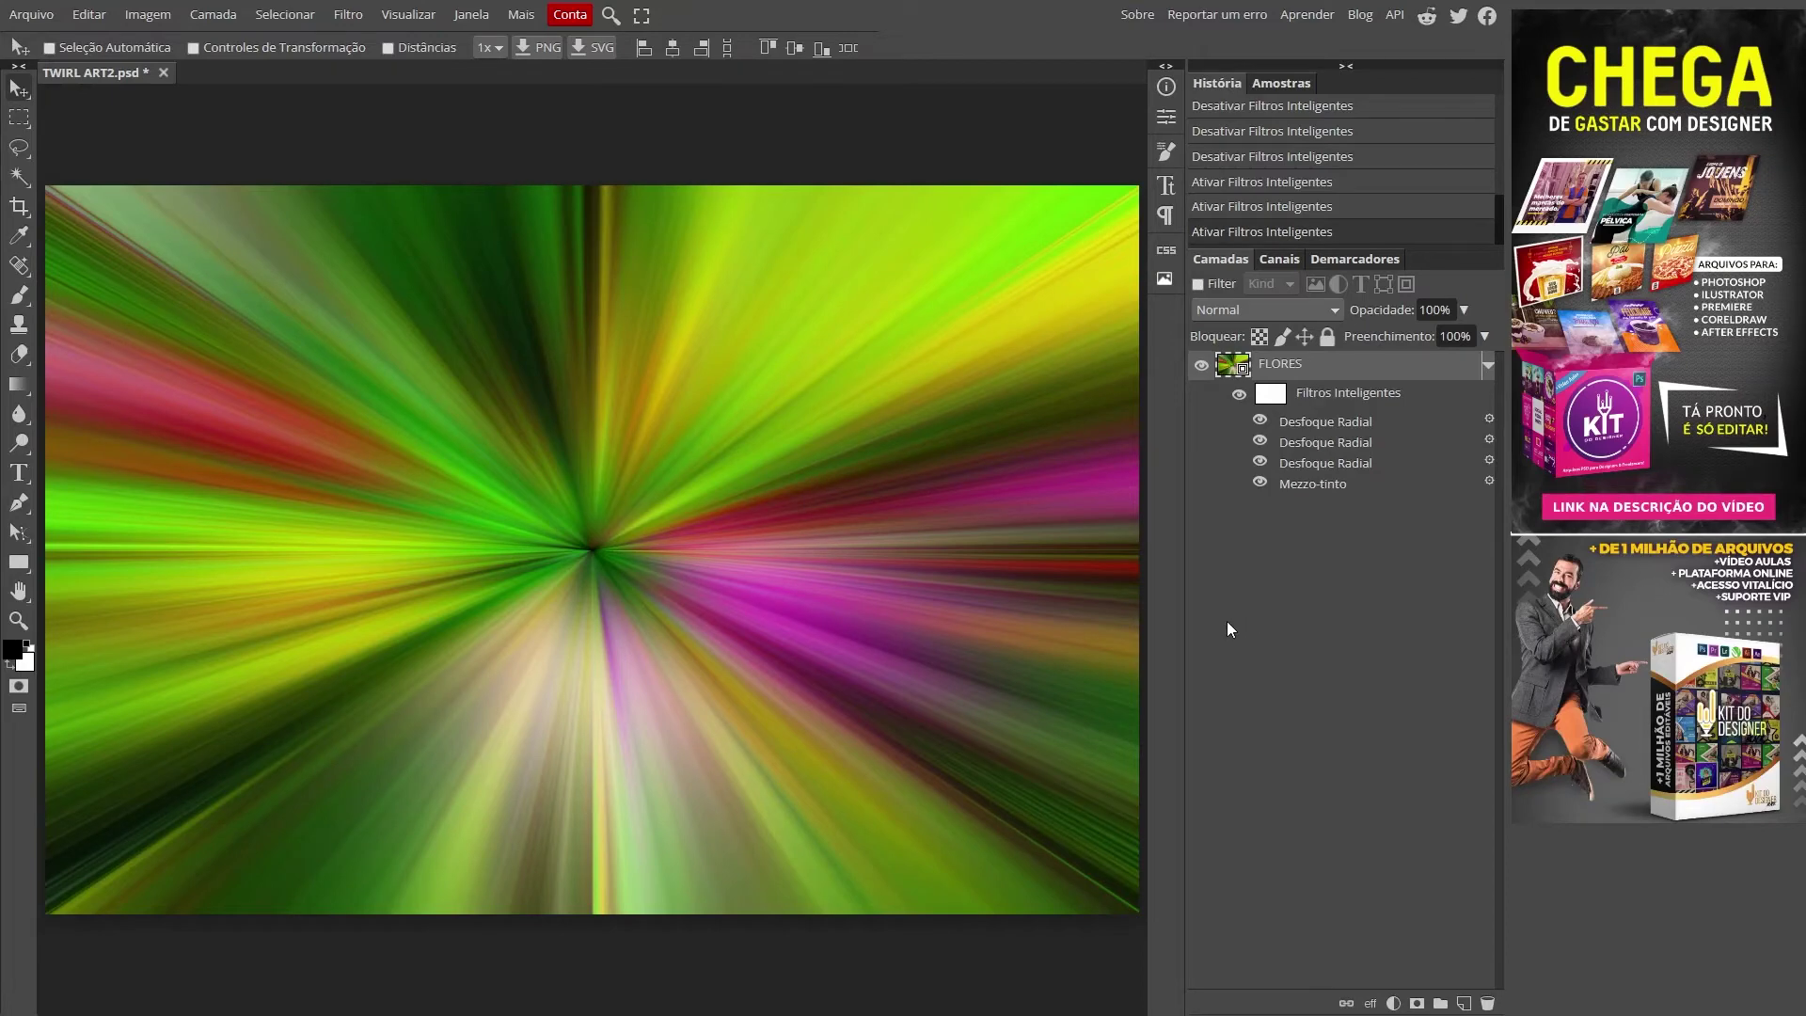
- Apply a Redemoinho twirl with Ângulo 130 to the FLORES layer
click(348, 14)
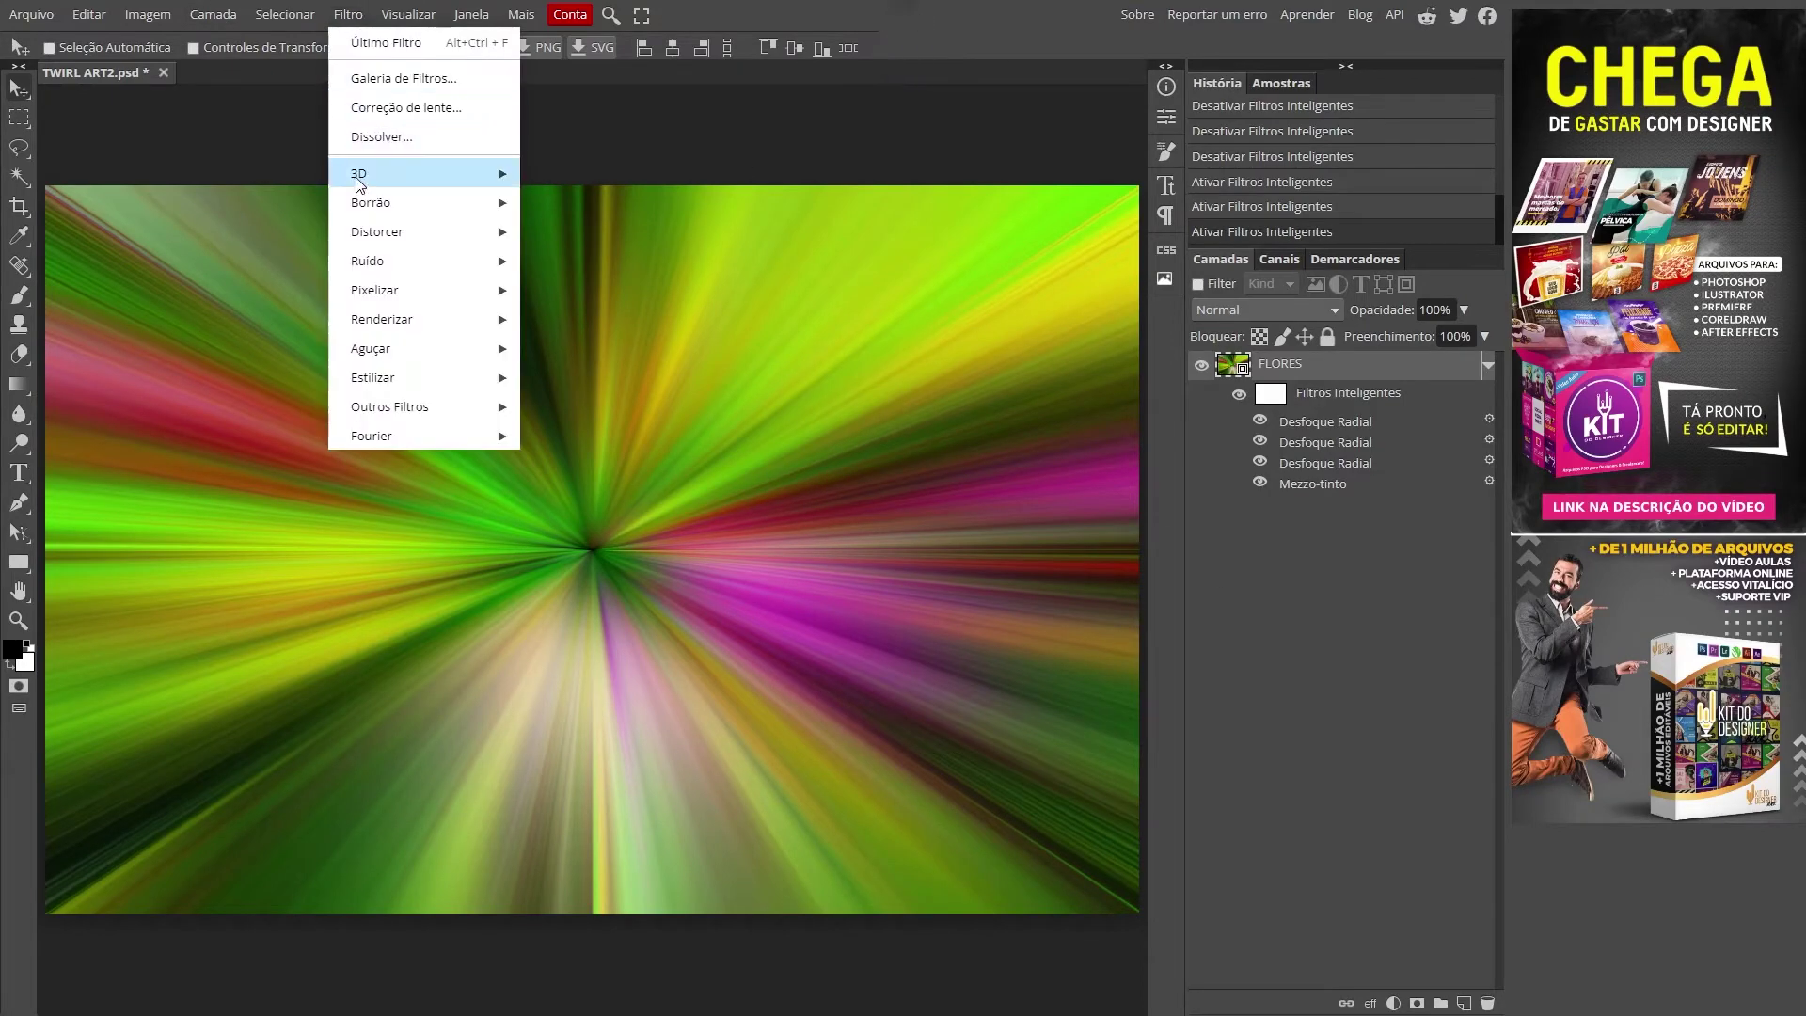
mouse_move(134, 416)
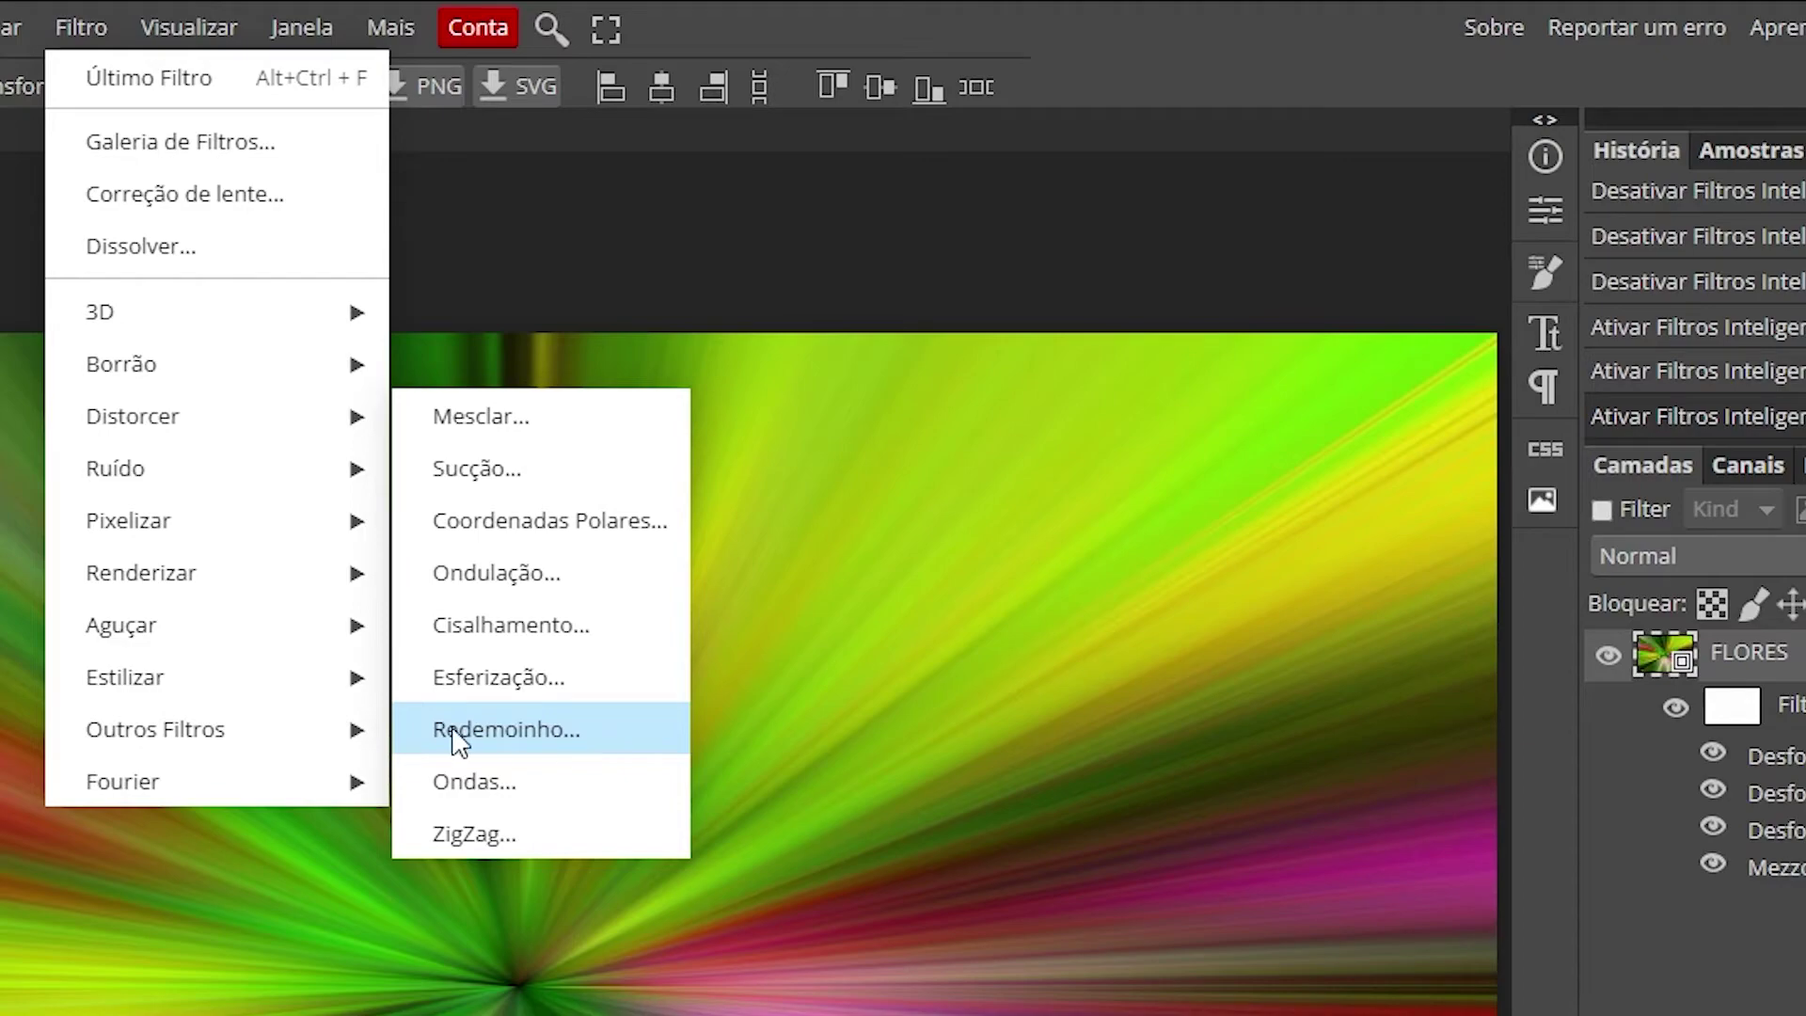
click(621, 745)
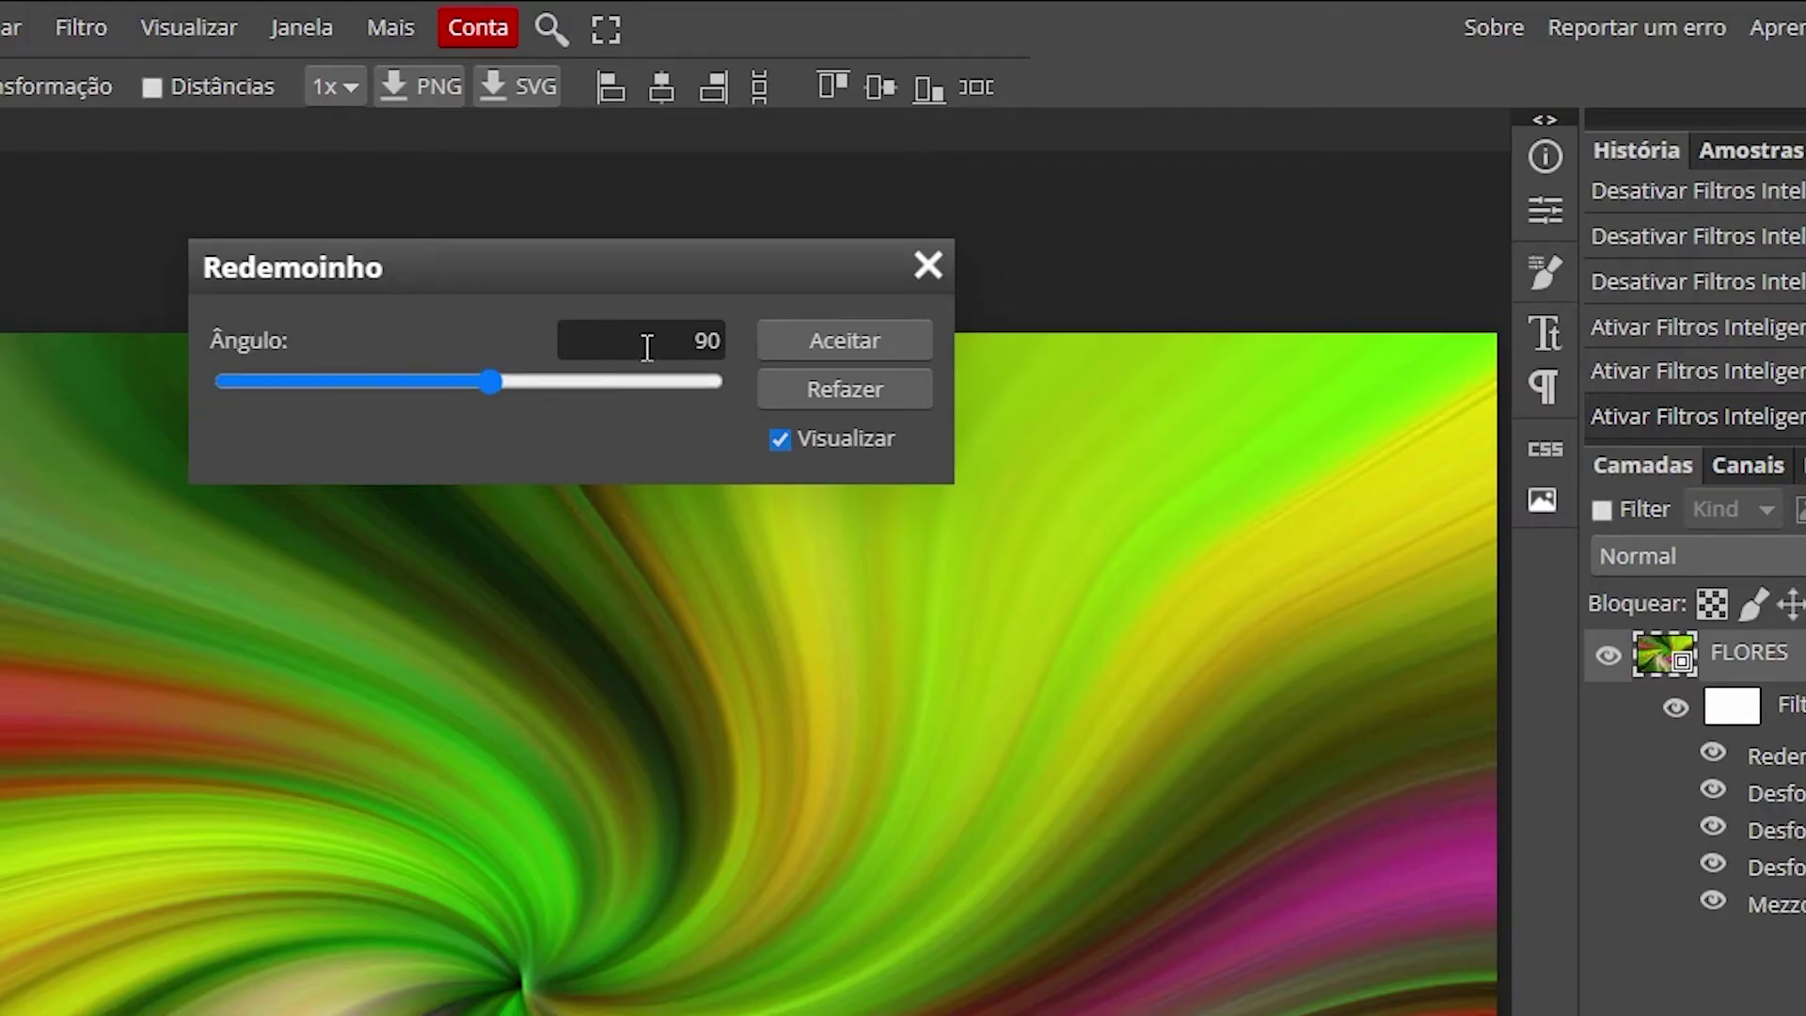
click(693, 341)
double_click(707, 340)
text(130)
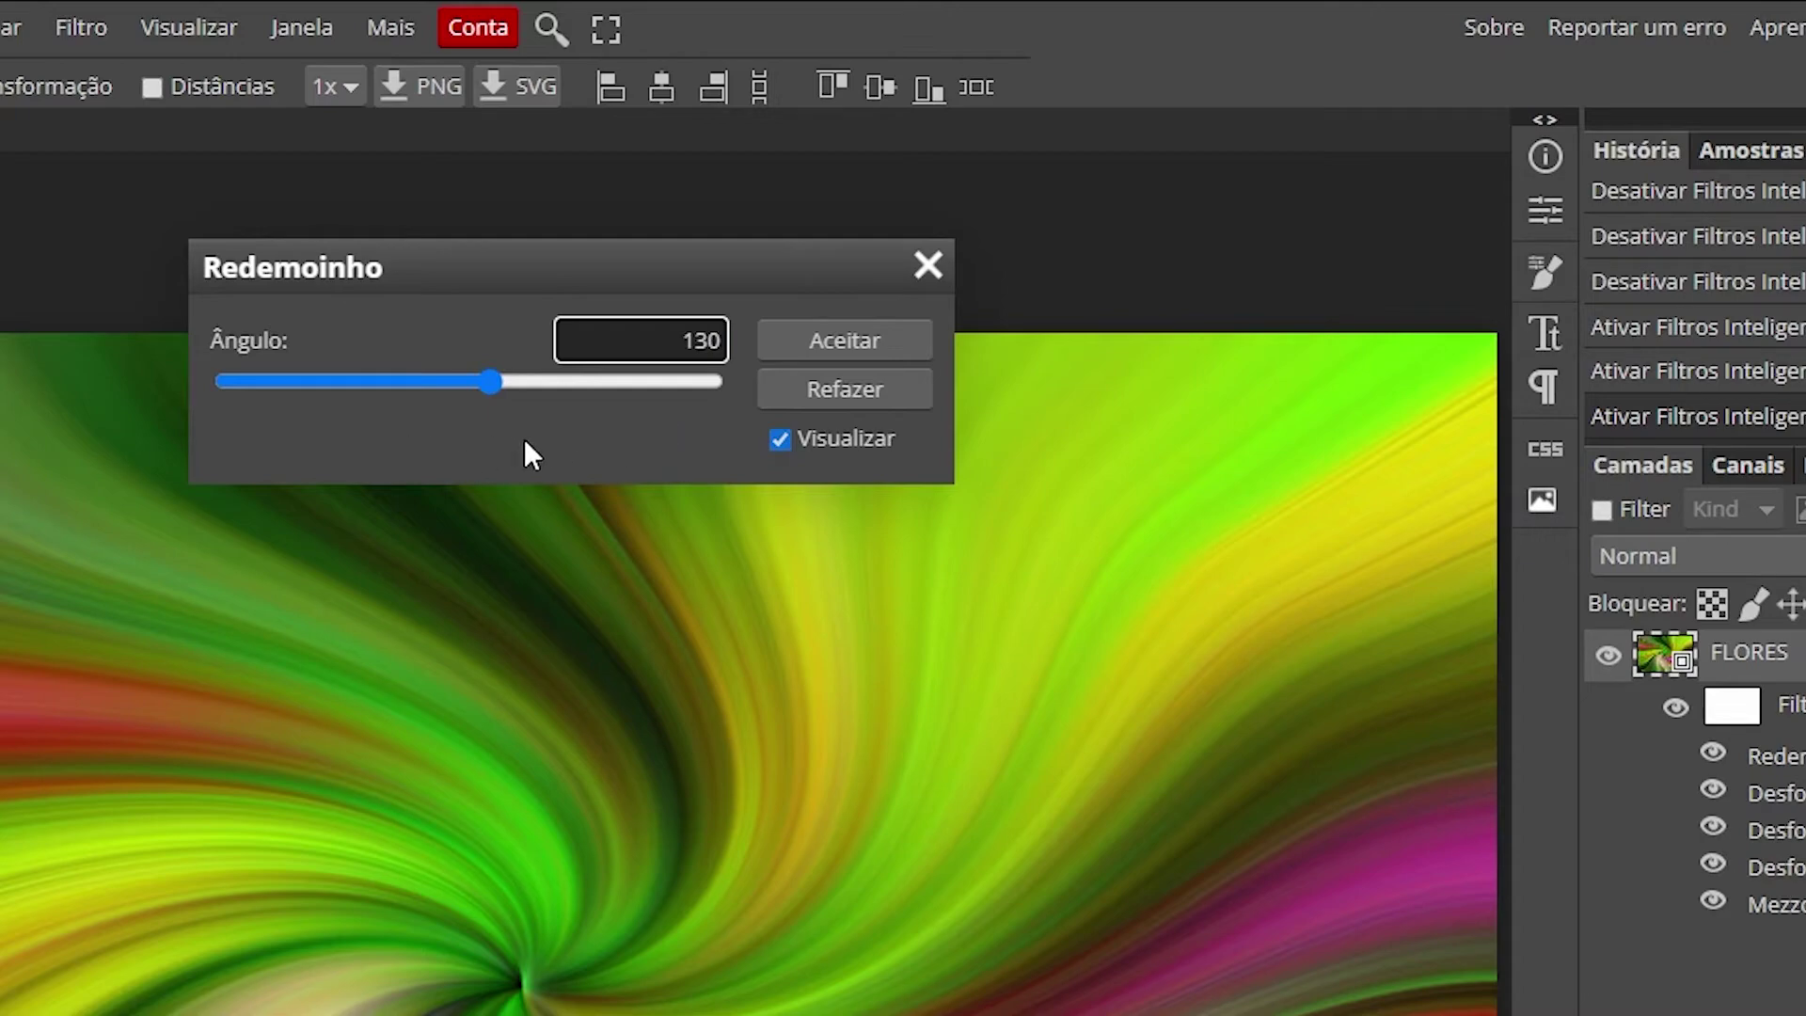
key(Return)
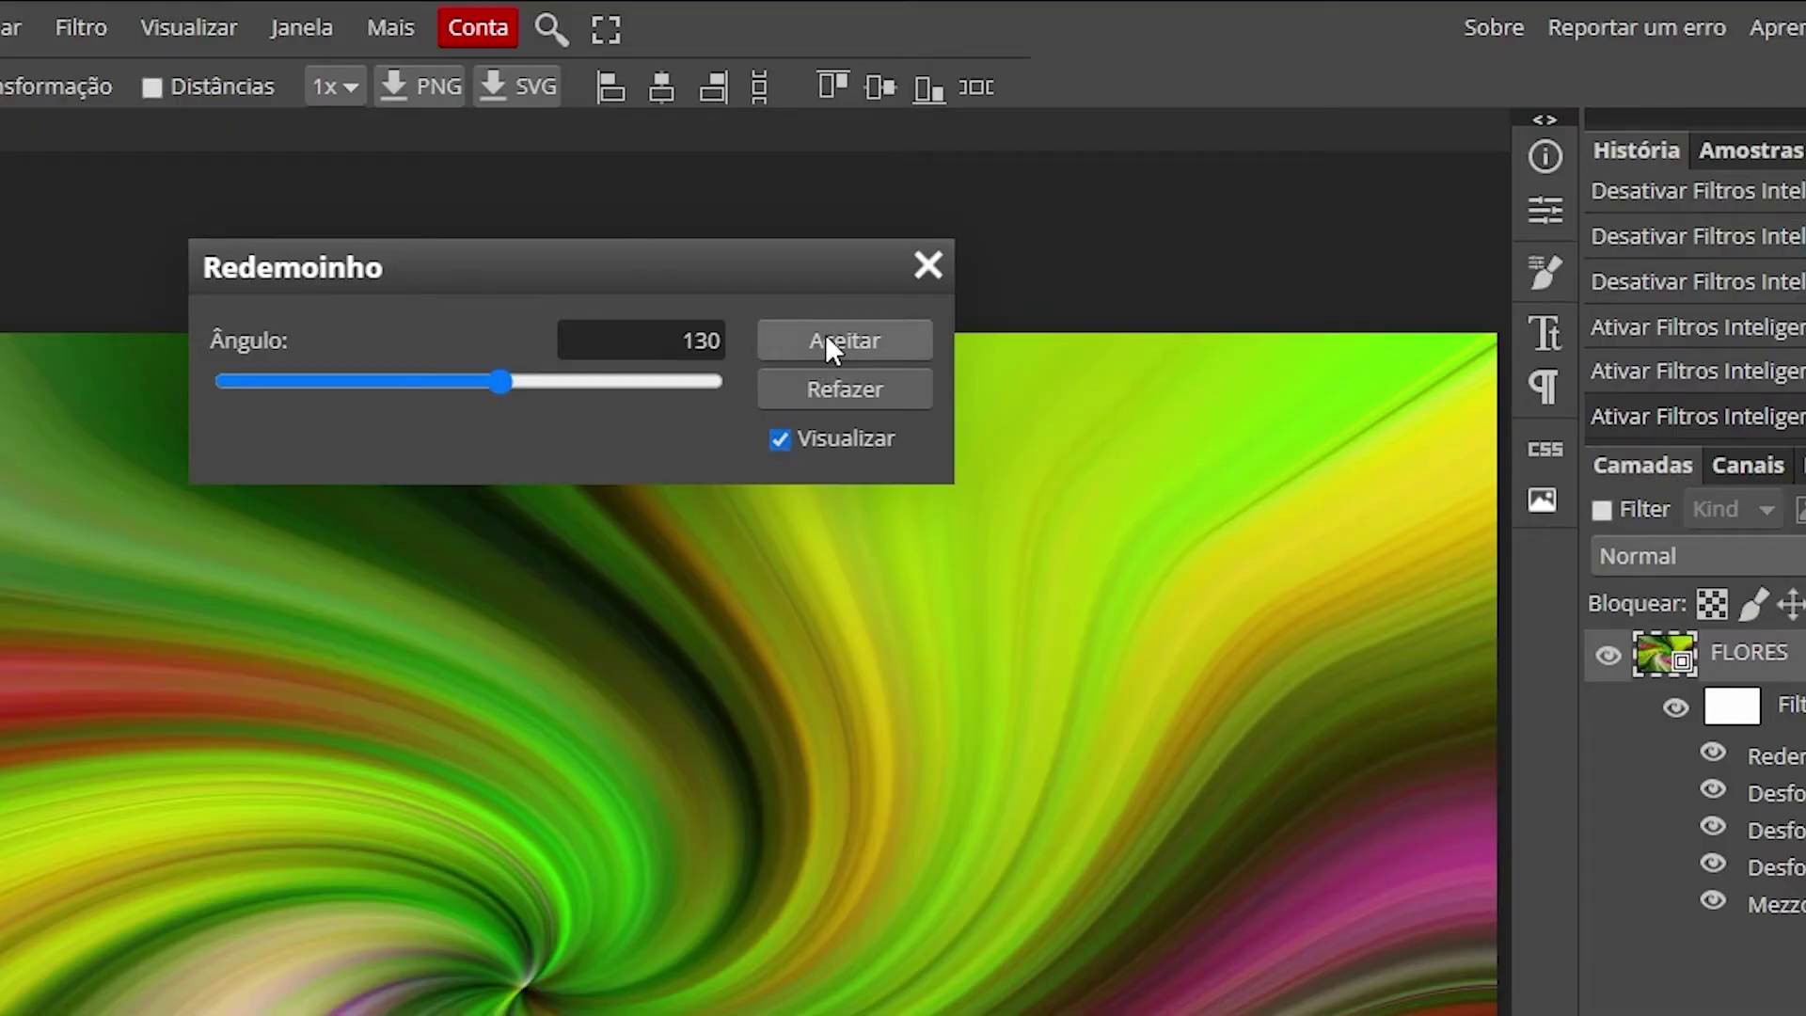
click(766, 189)
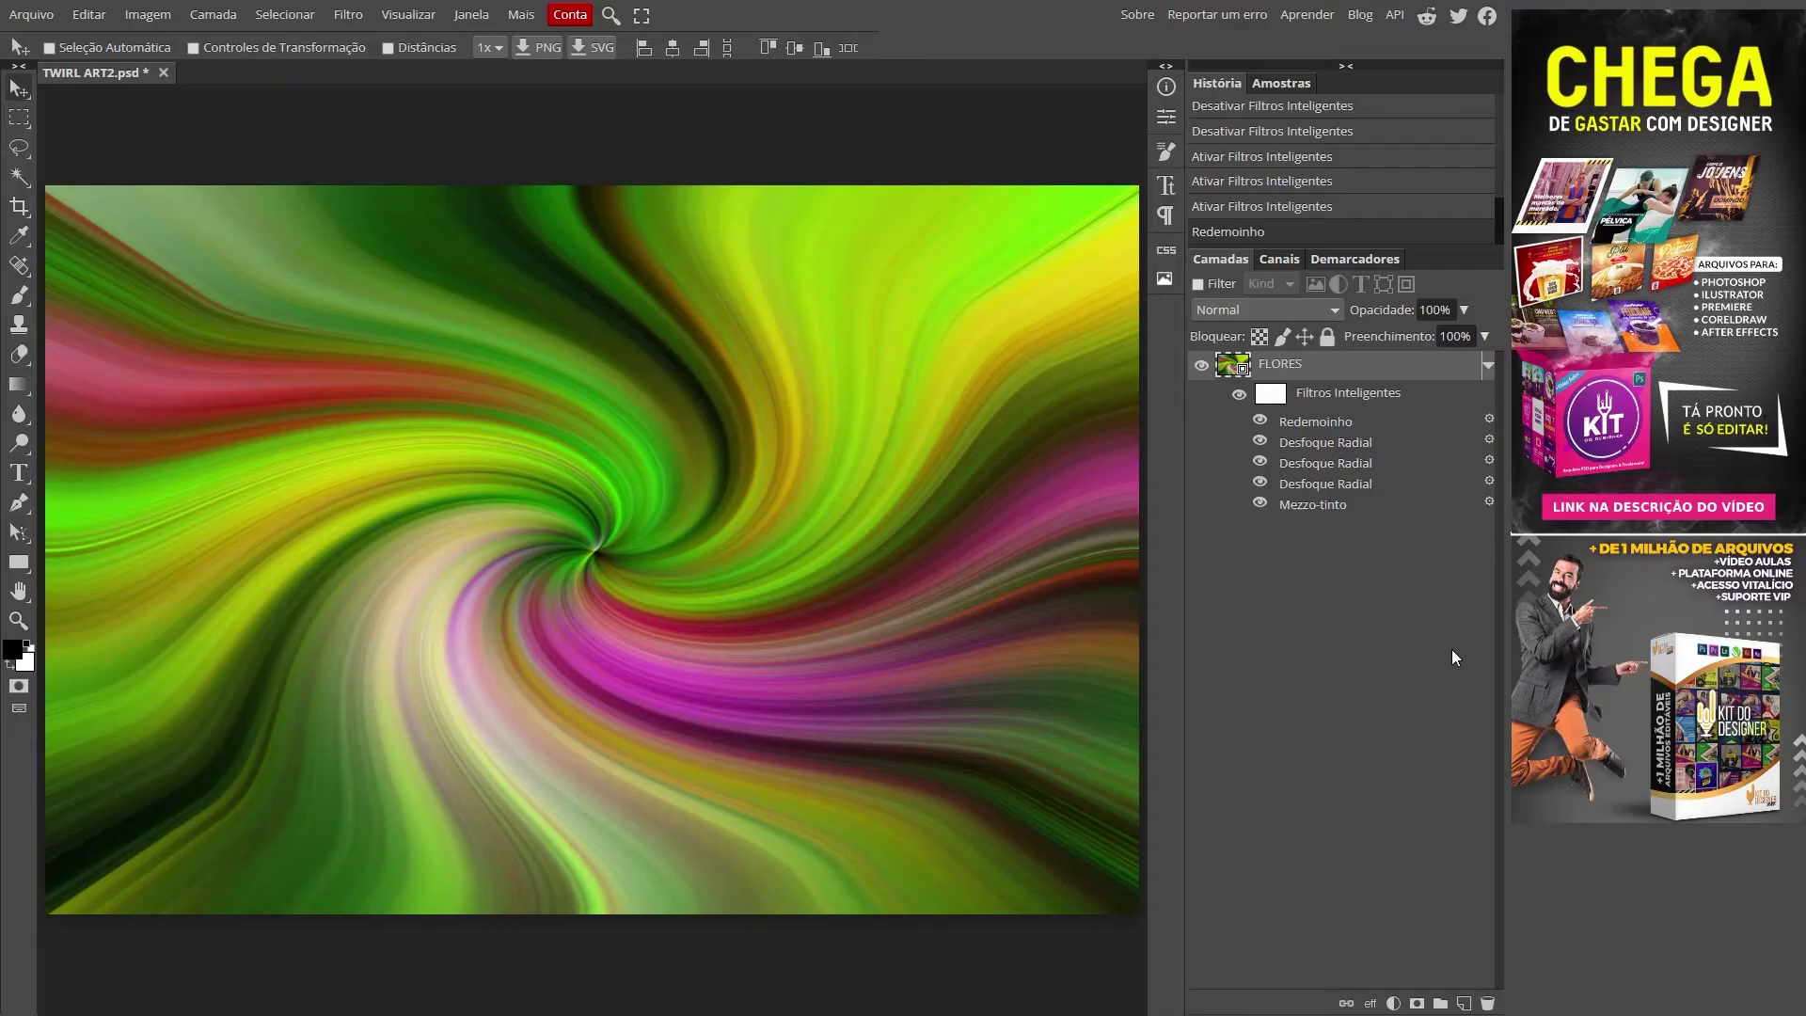
click(1488, 367)
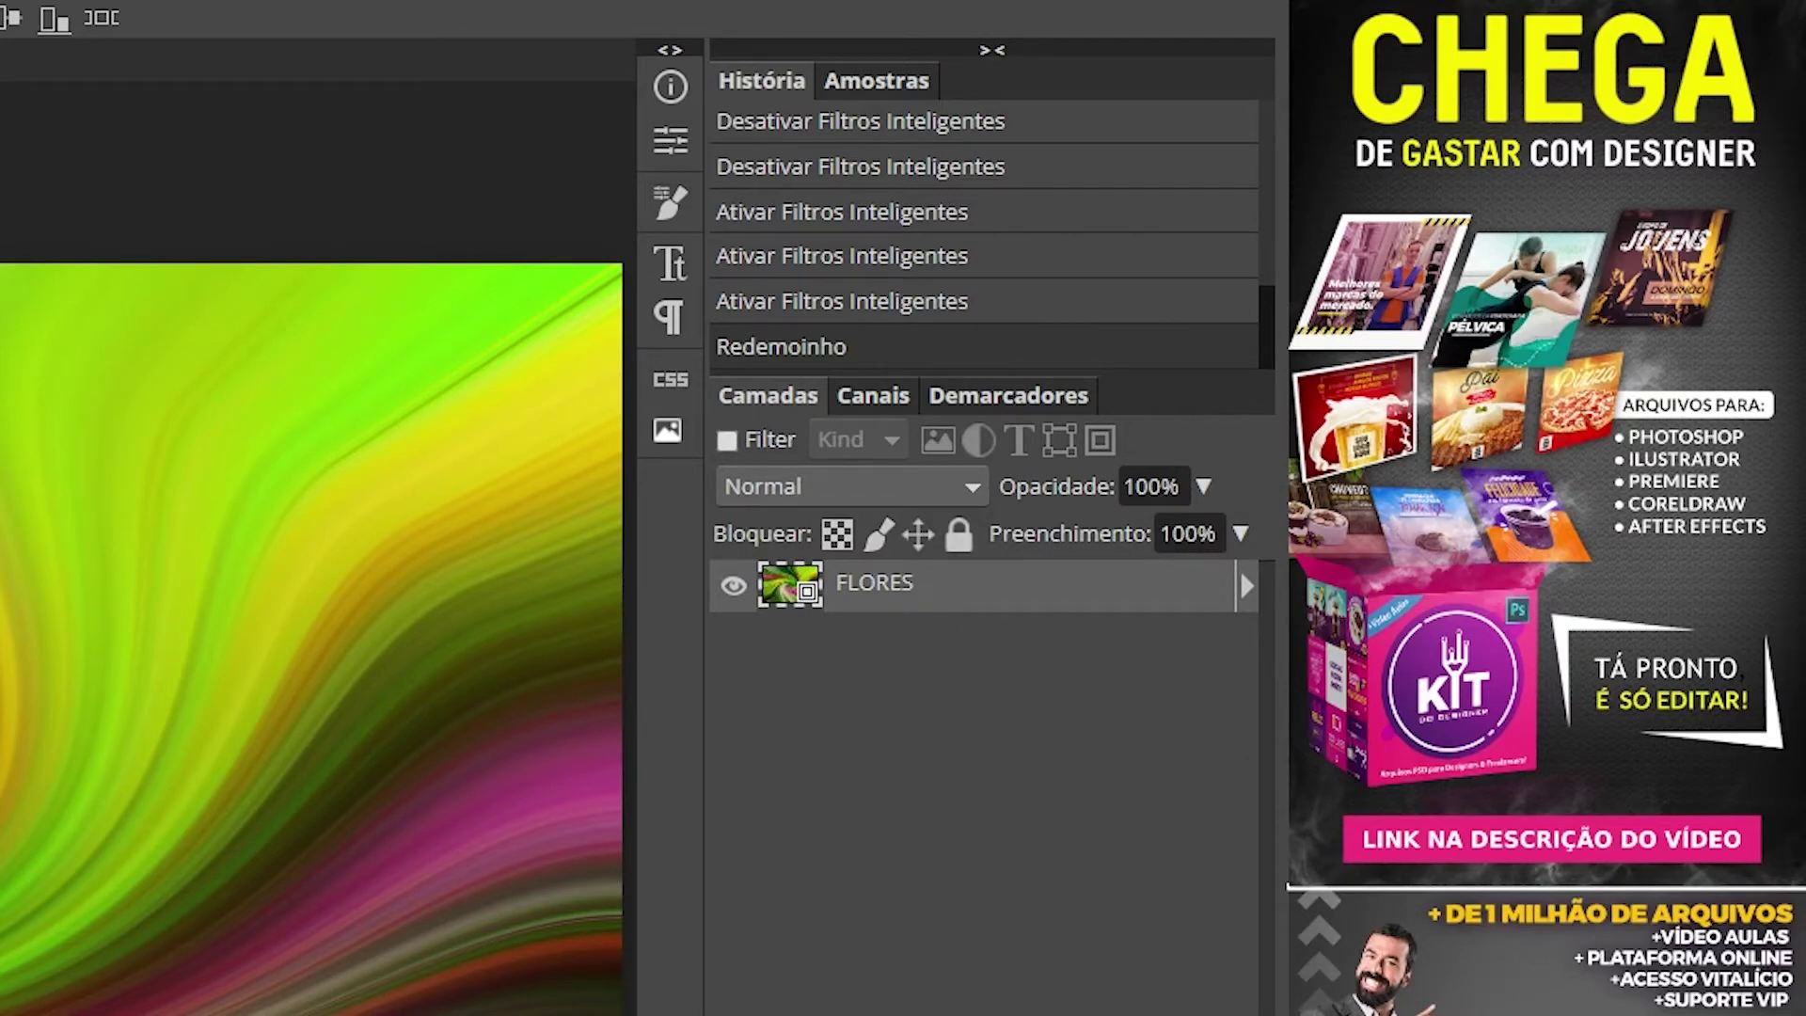
- Duplicate FLORES and change the copy's Redemoinho angle from 130 to -130
key(ctrl+j)
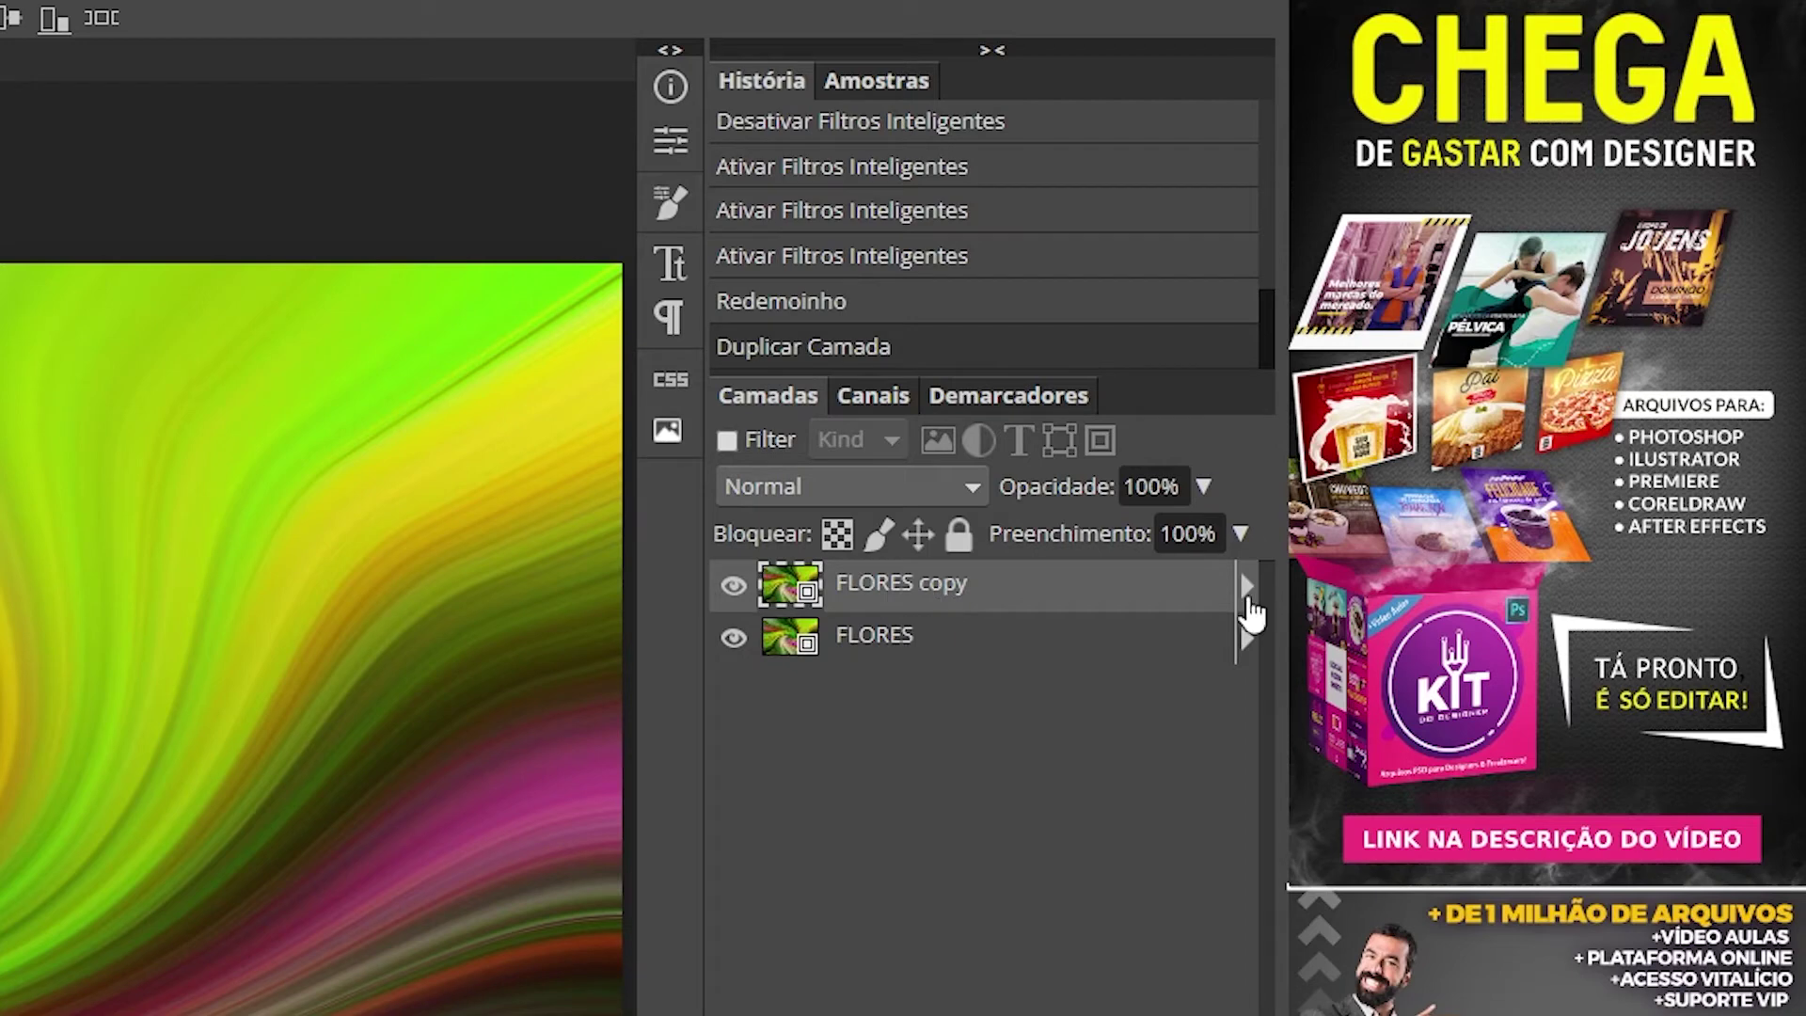
click(1247, 588)
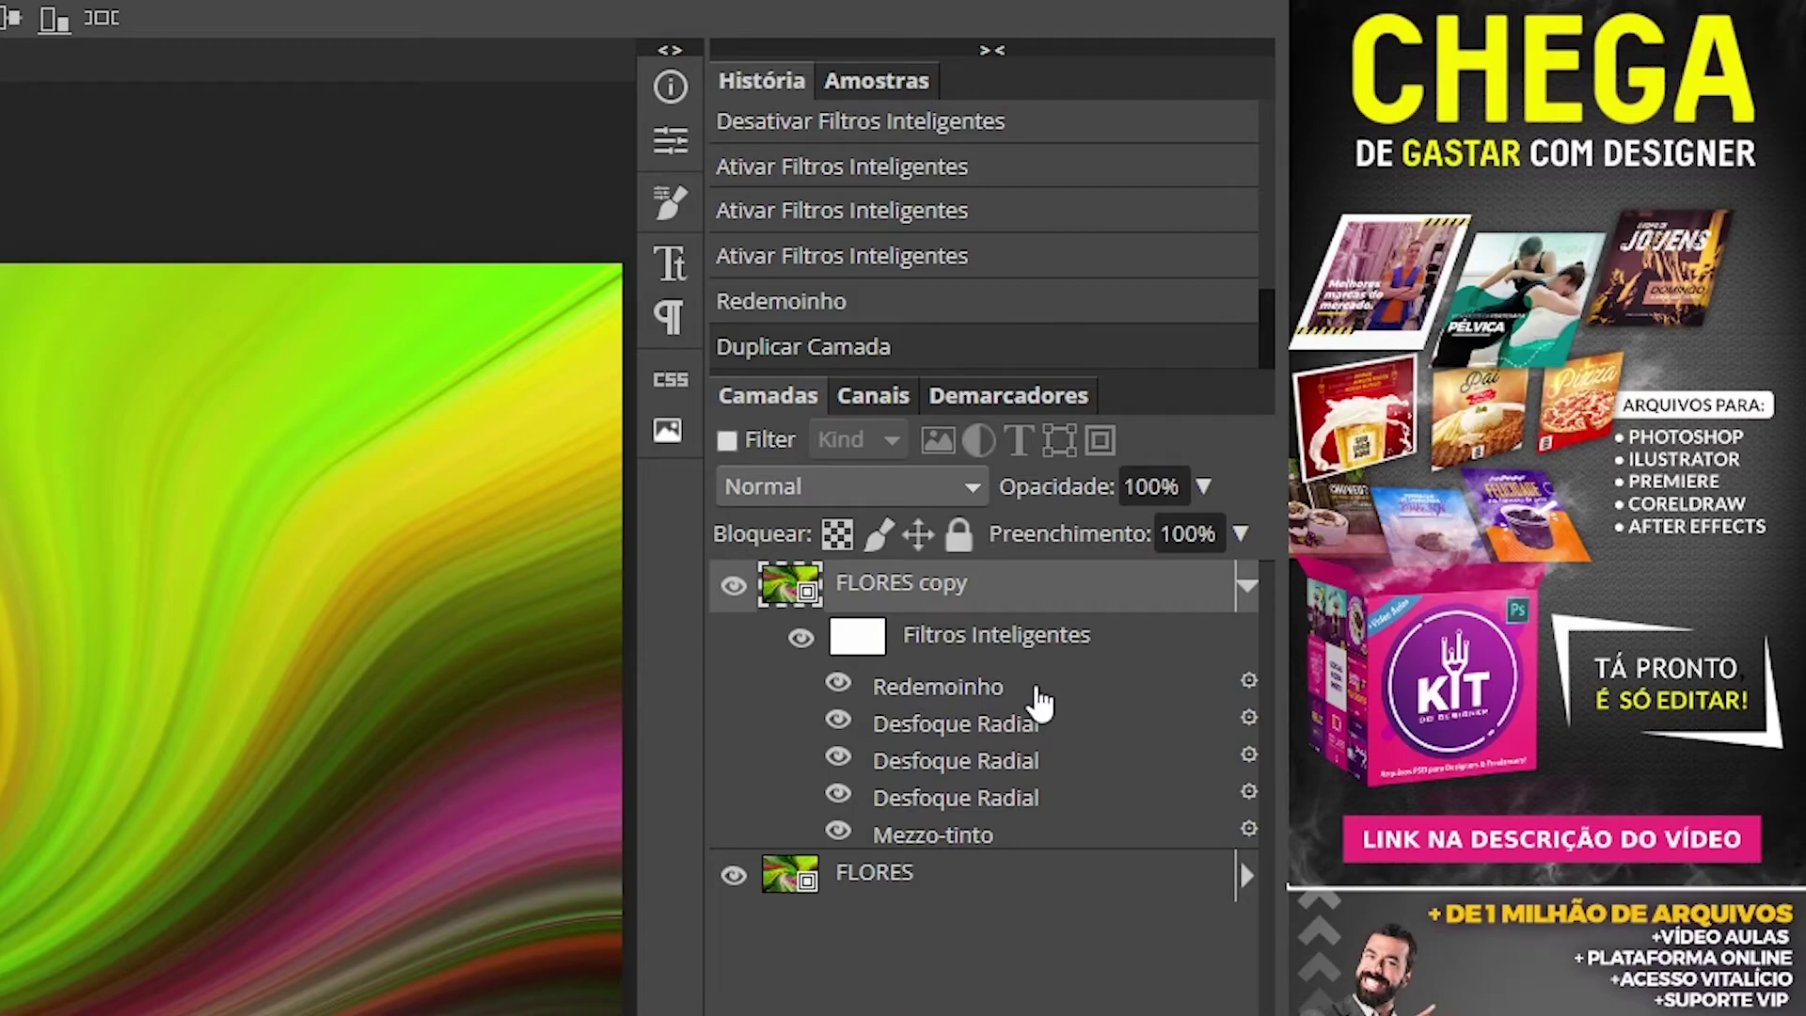
double_click(1034, 692)
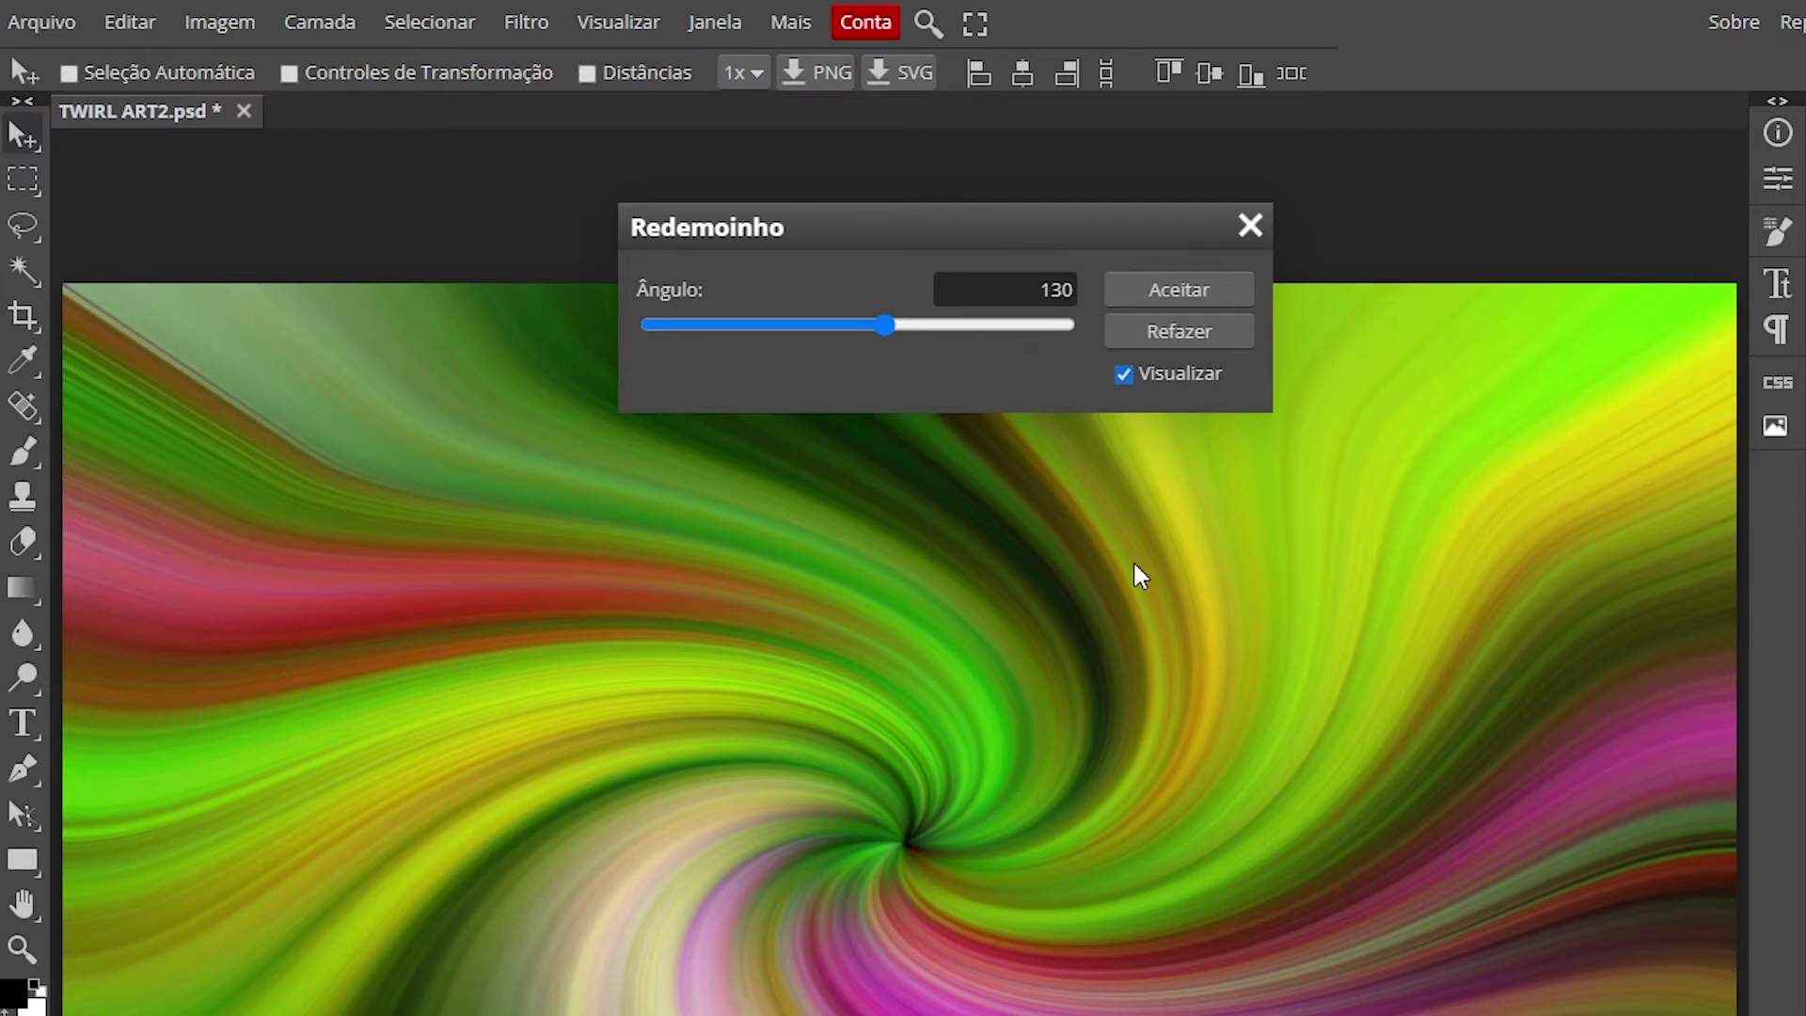
click(1038, 290)
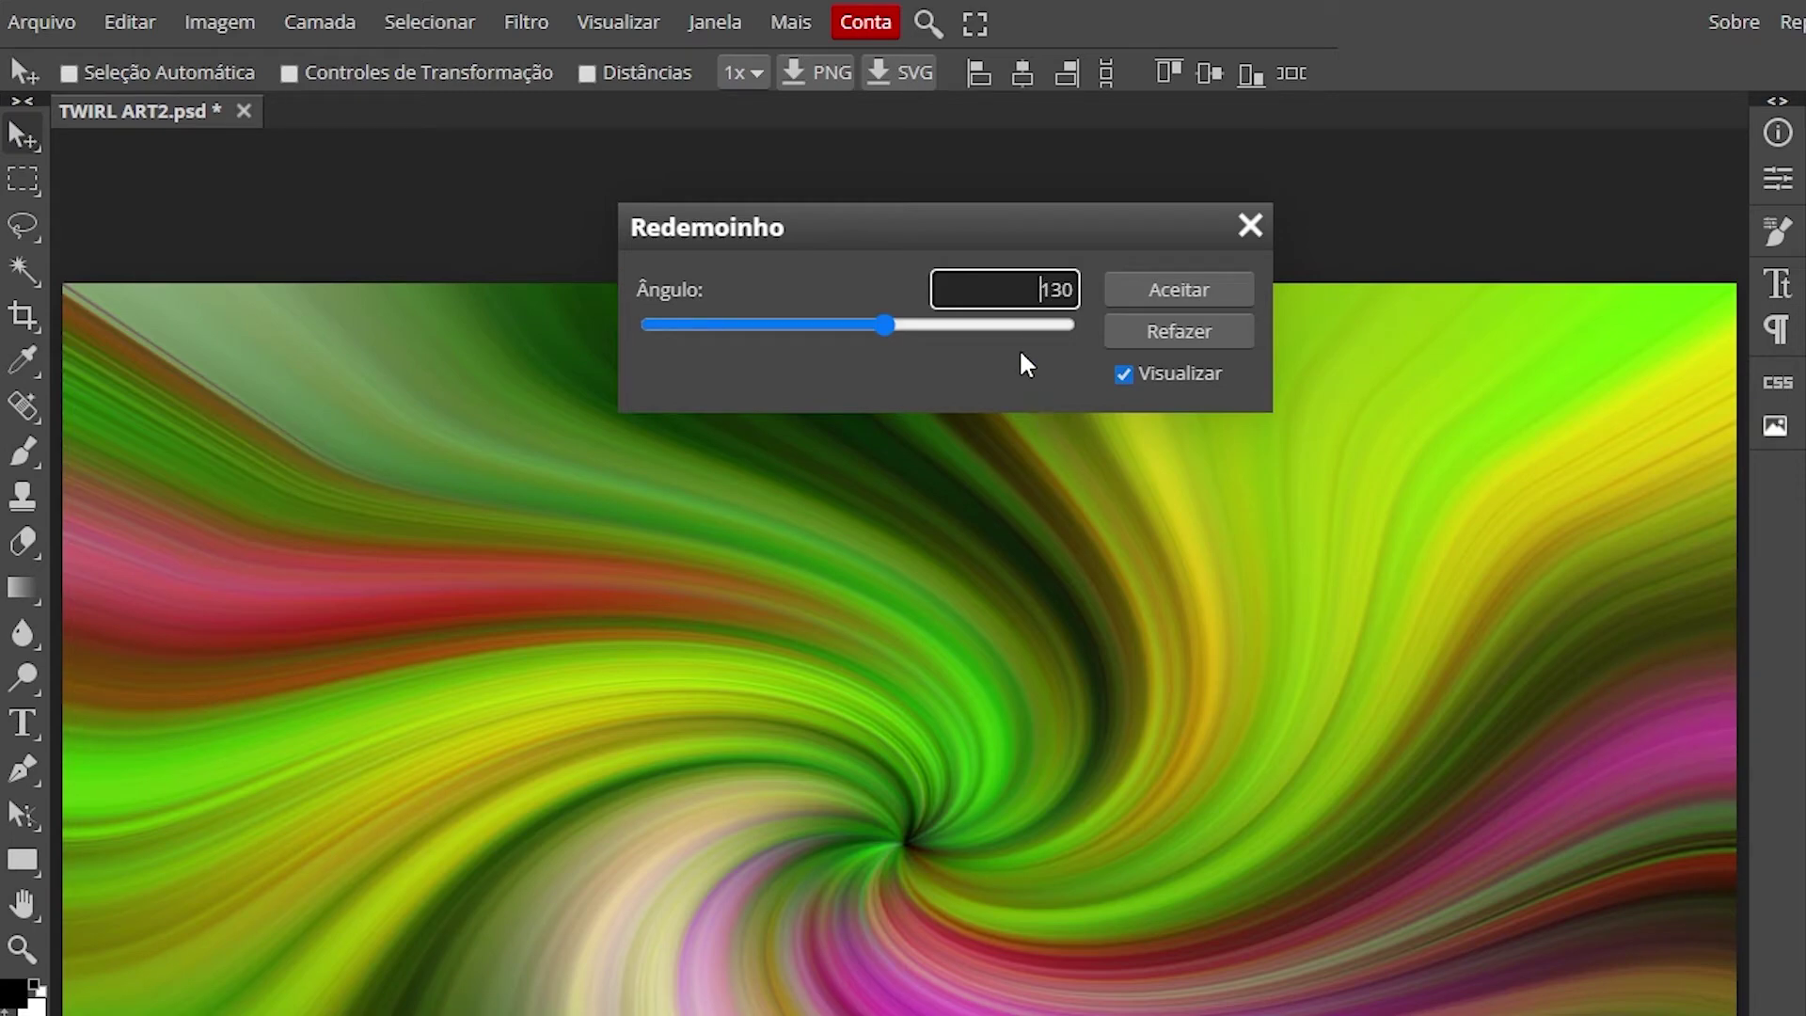
text(-)
click(1194, 284)
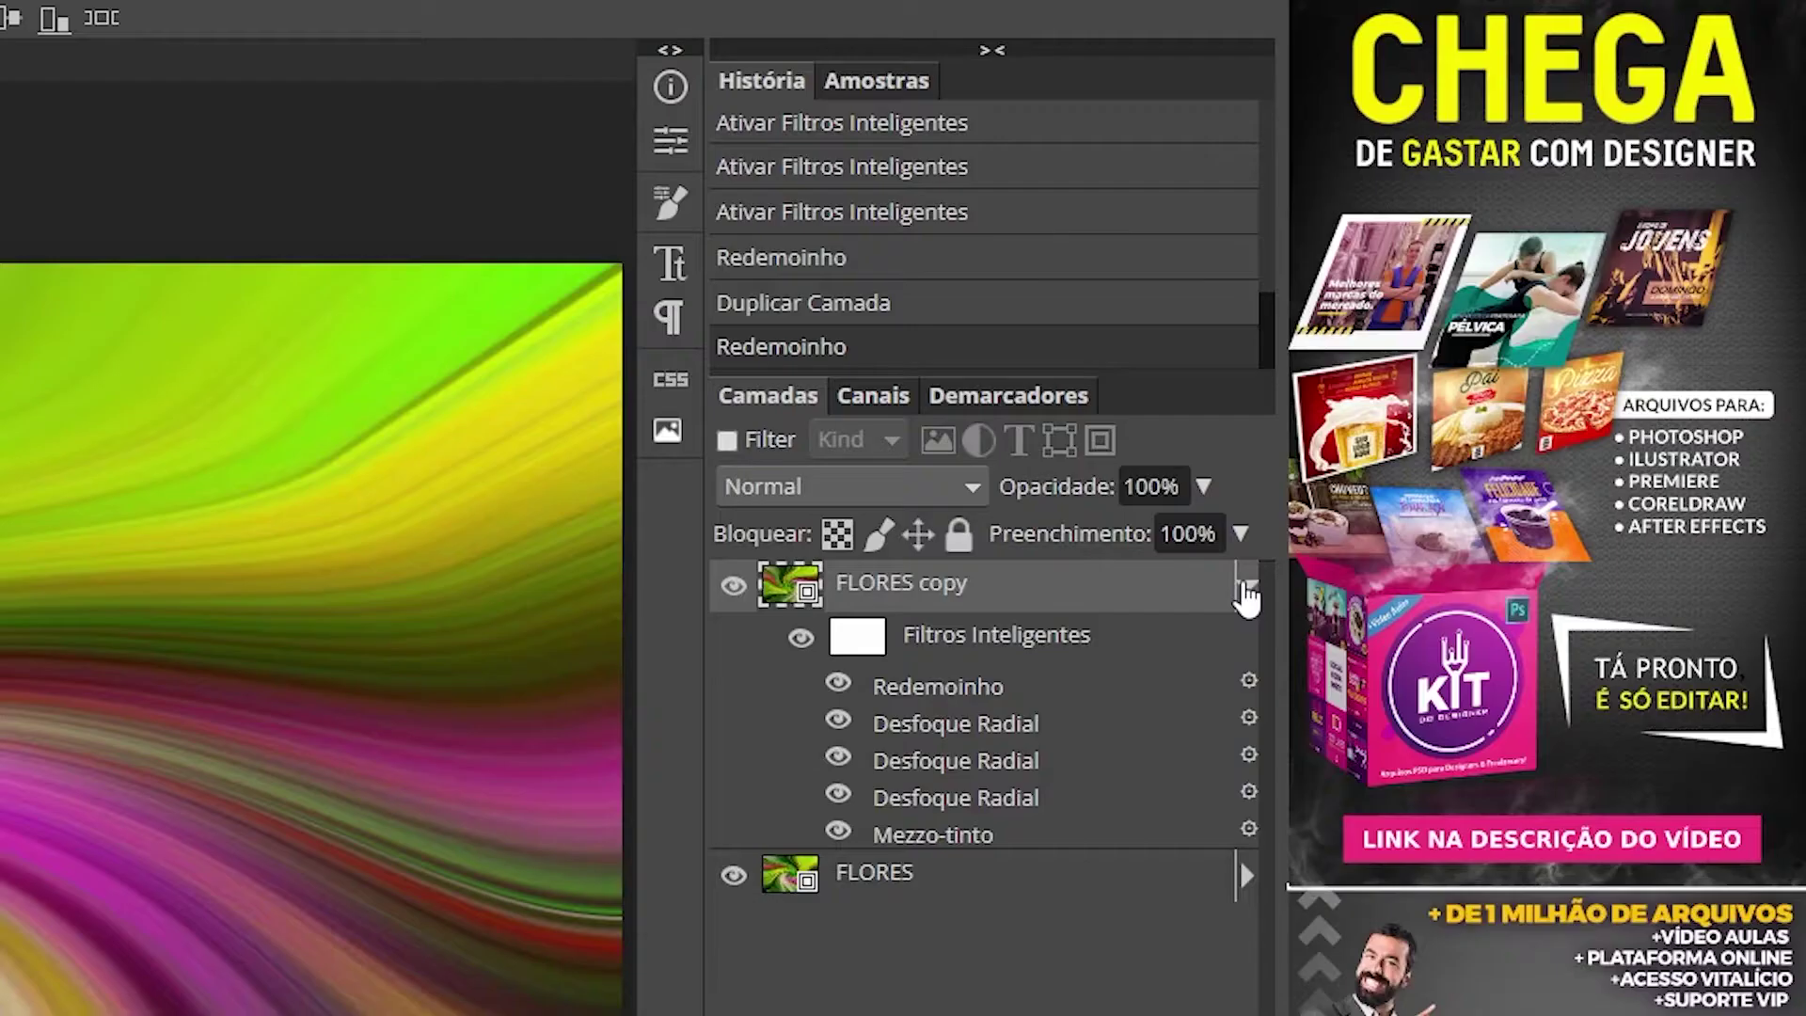
- Toggle FLORES copy's visibility to compare the two opposite twirls
click(1488, 365)
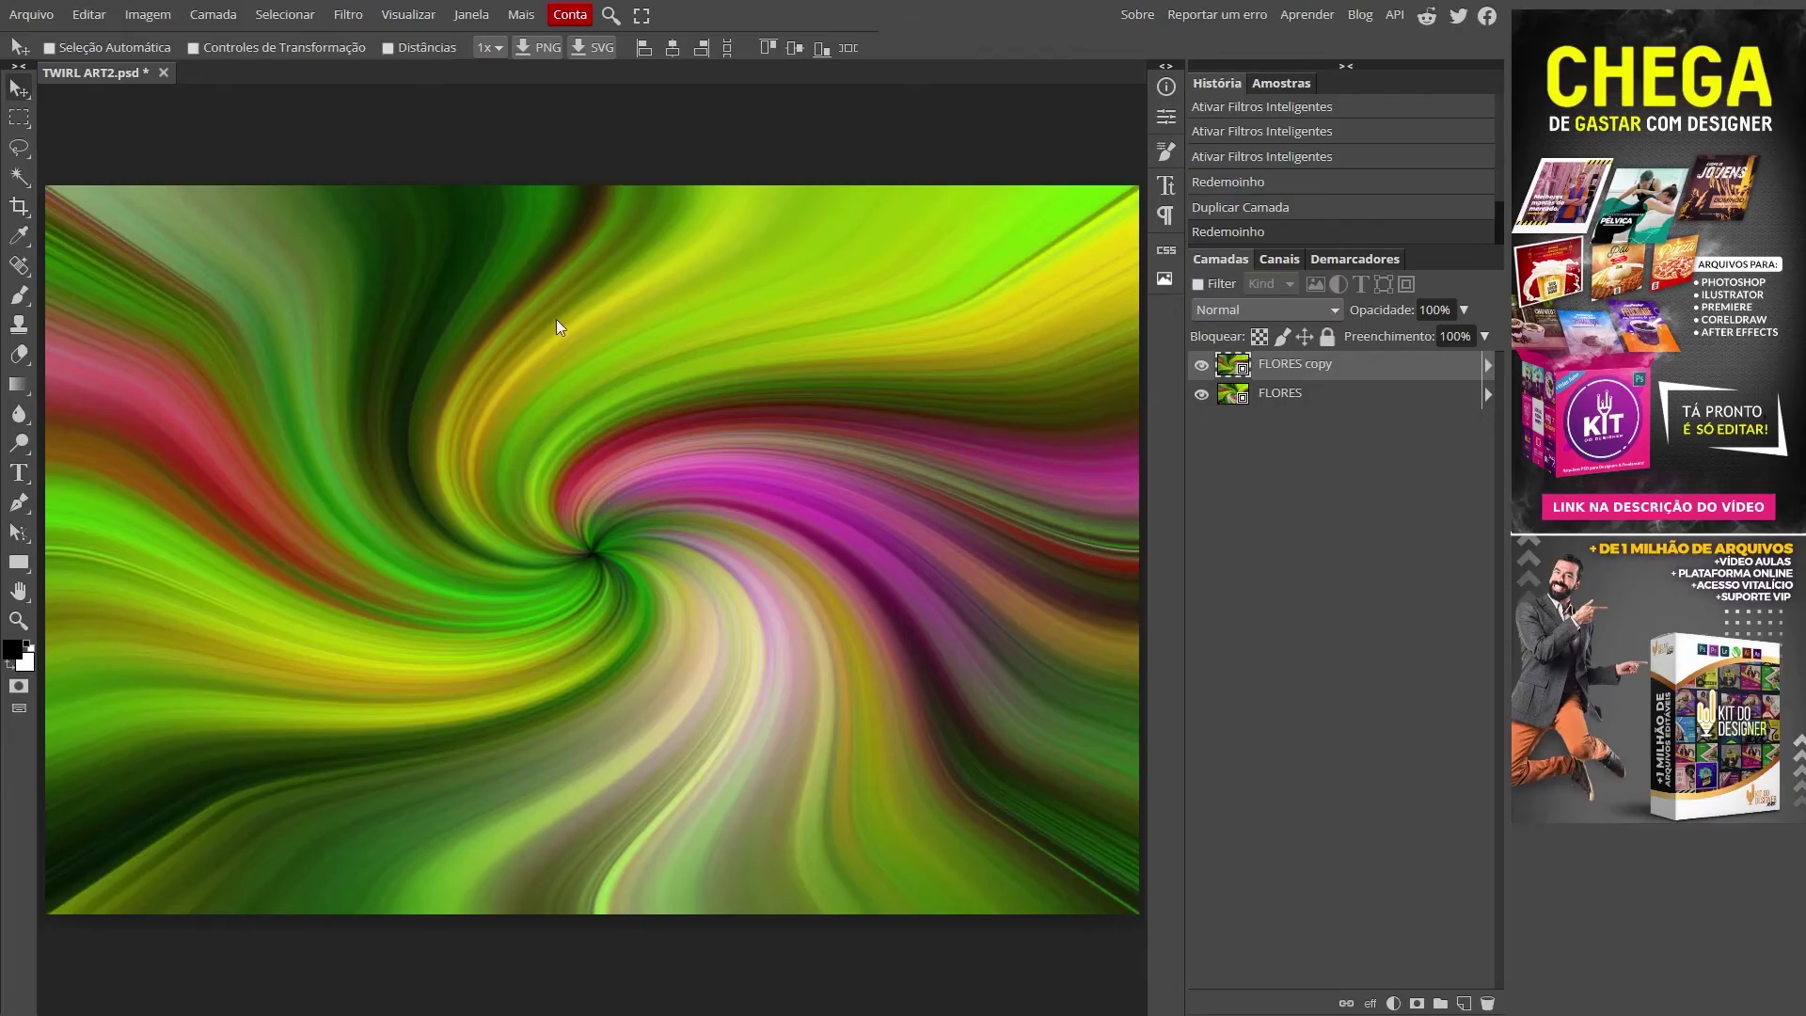
click(1201, 366)
click(1201, 366)
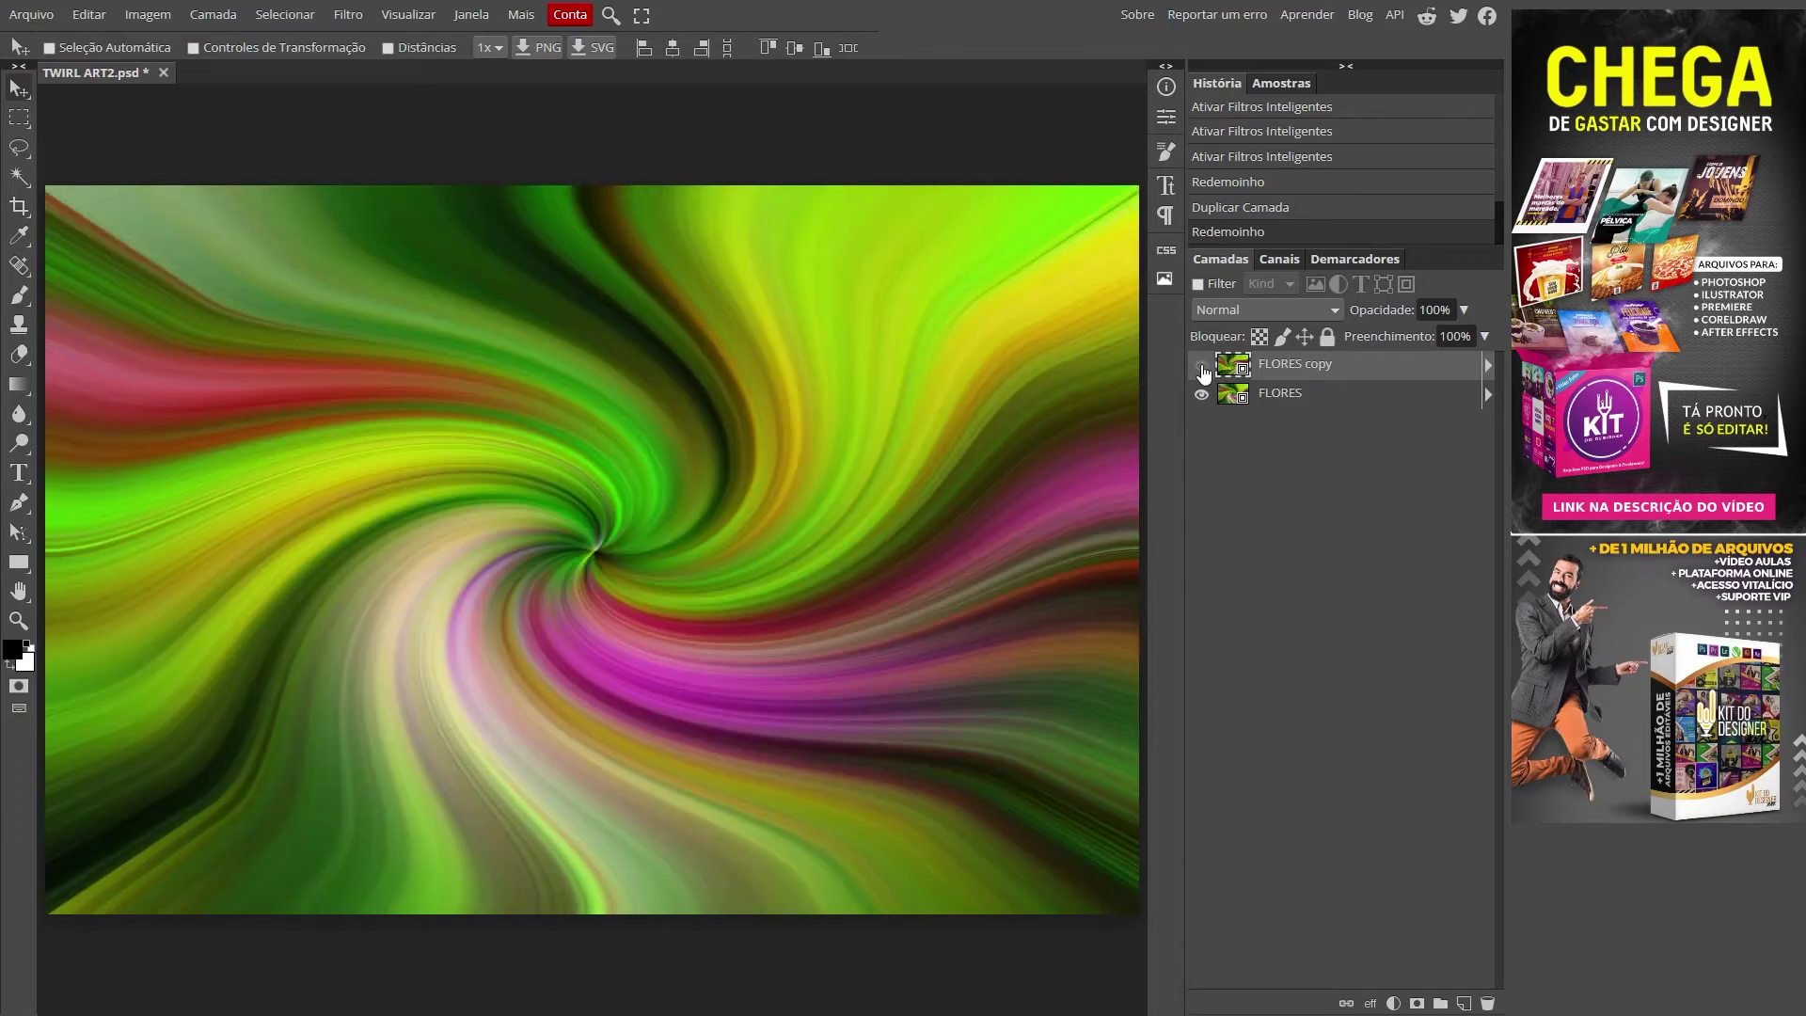
click(1202, 365)
click(1201, 365)
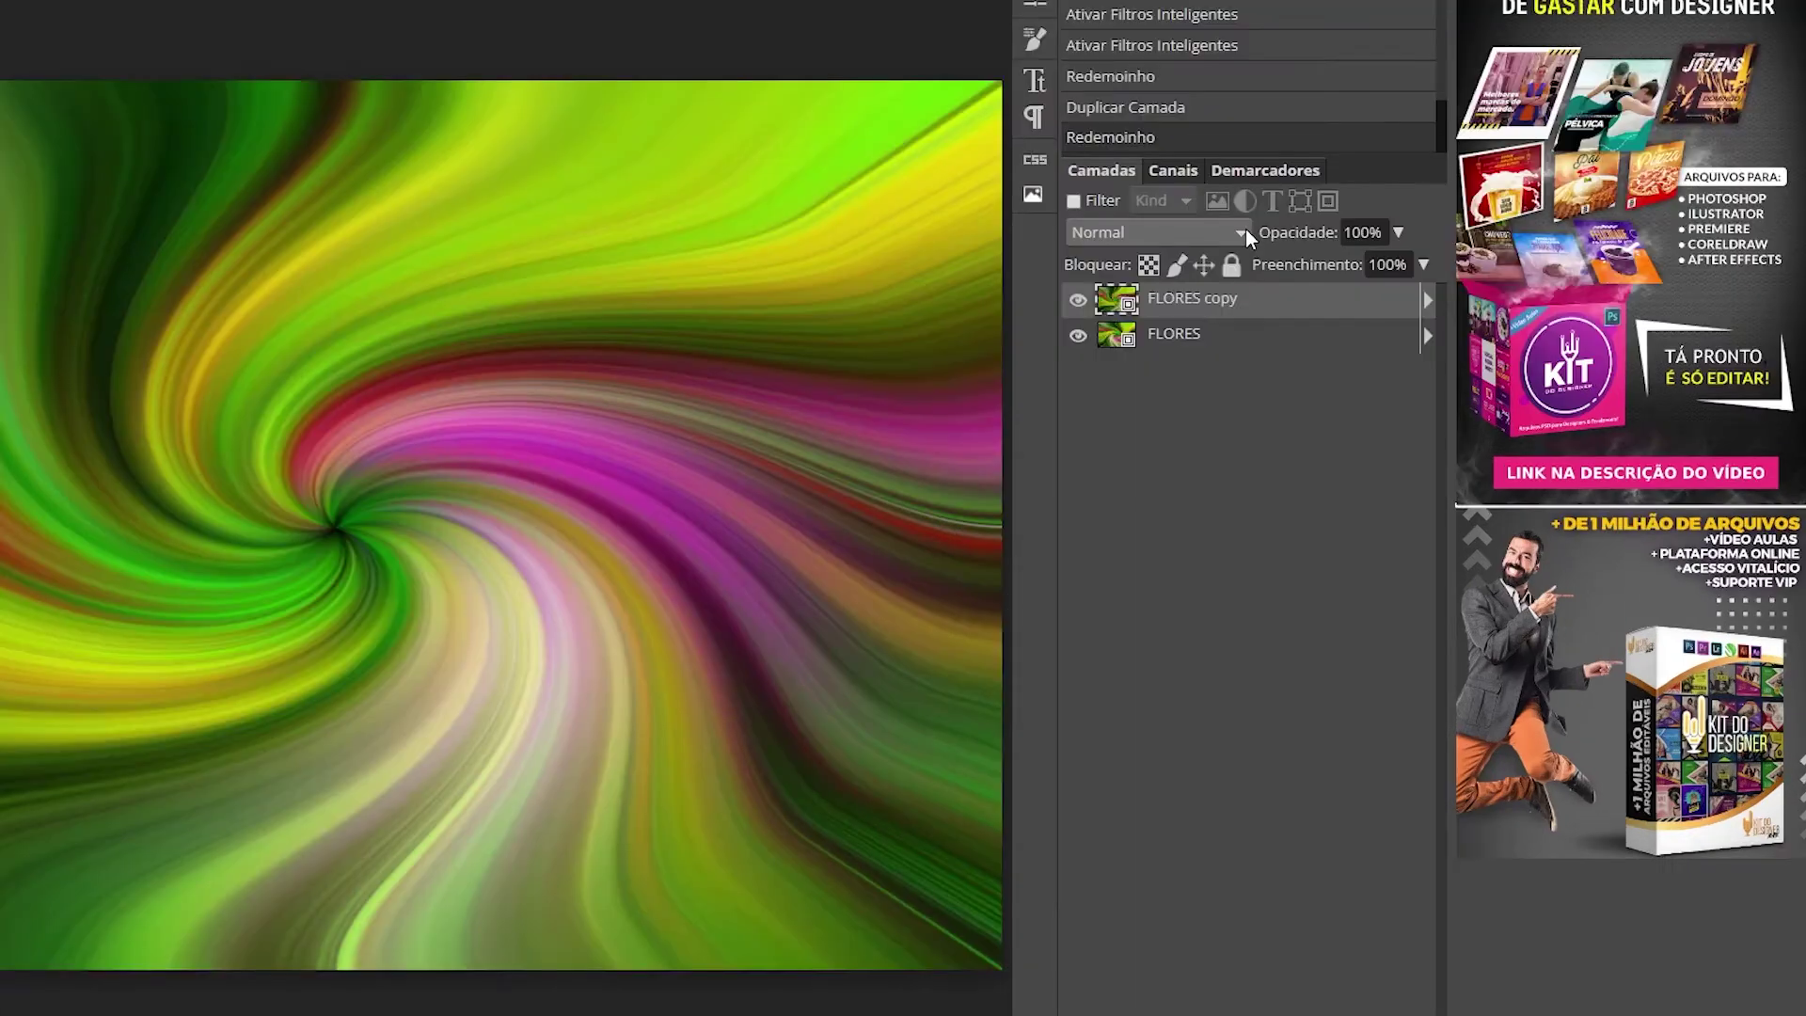
- Try Escurecer, Clarear, Tela, Subexposição de Cor, Subexposição Linear and Cor Mais Clara blends on the copy
click(1239, 235)
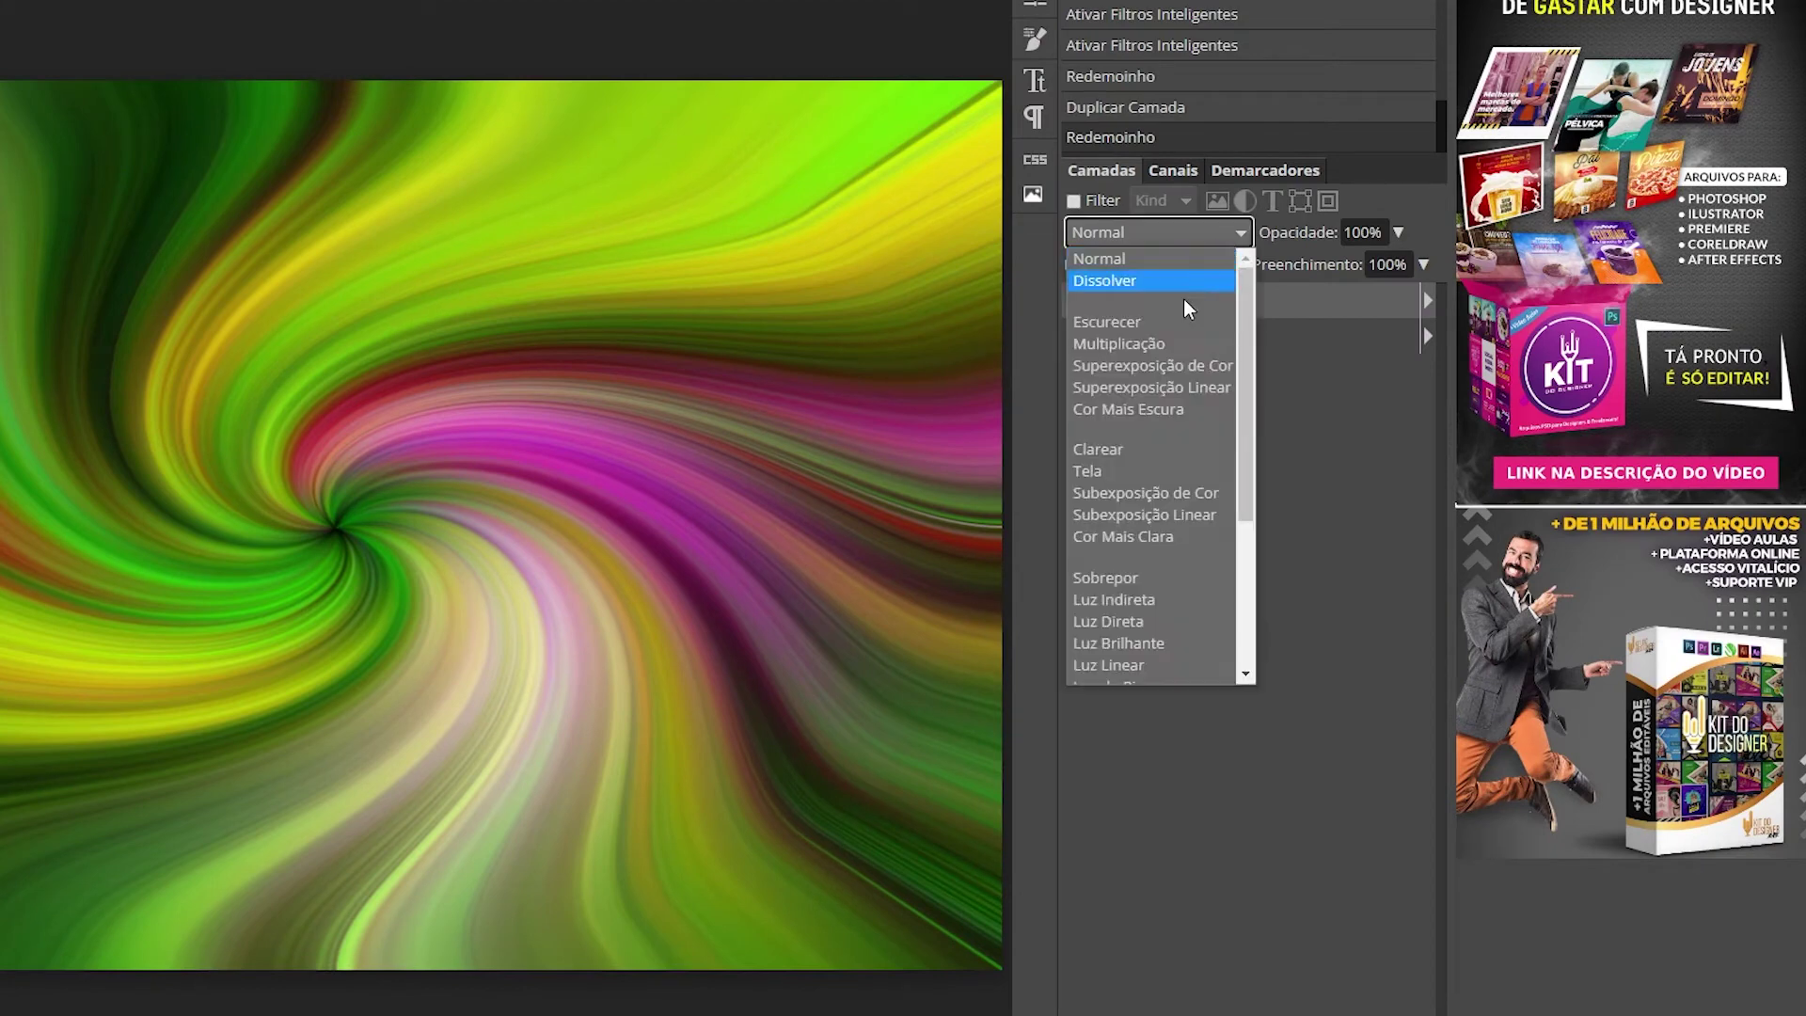
click(1132, 325)
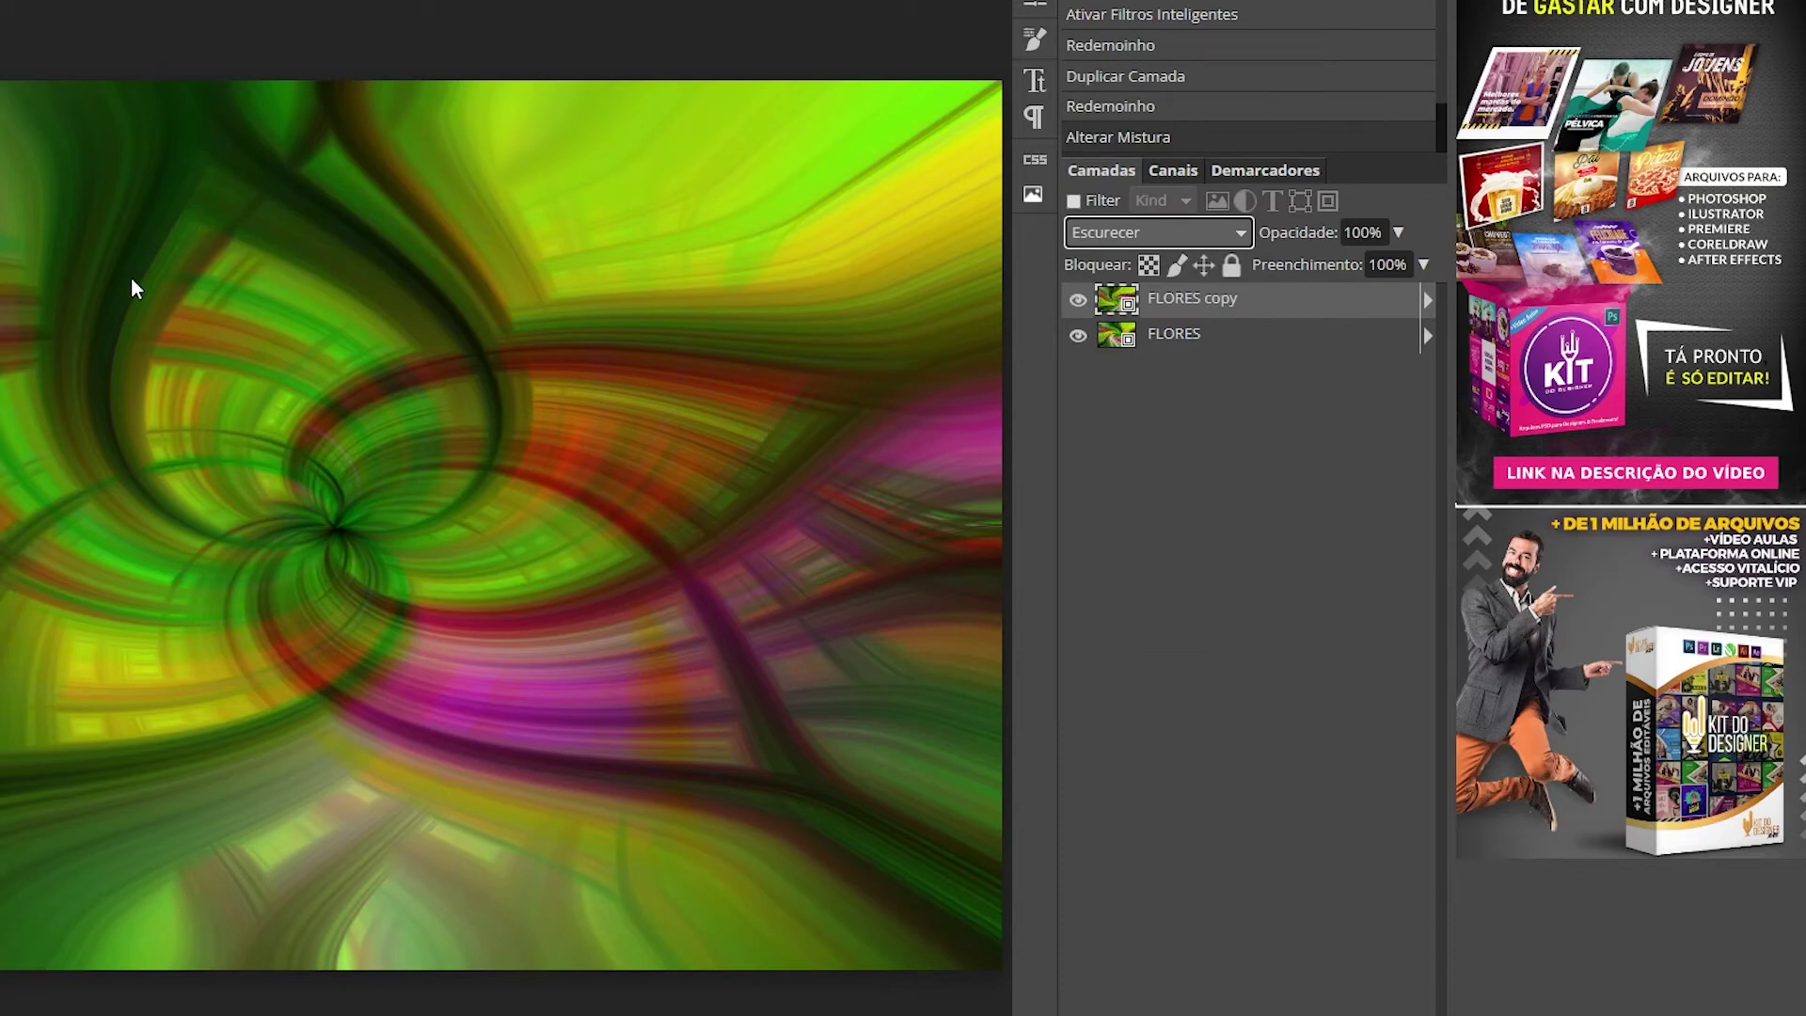
click(1190, 232)
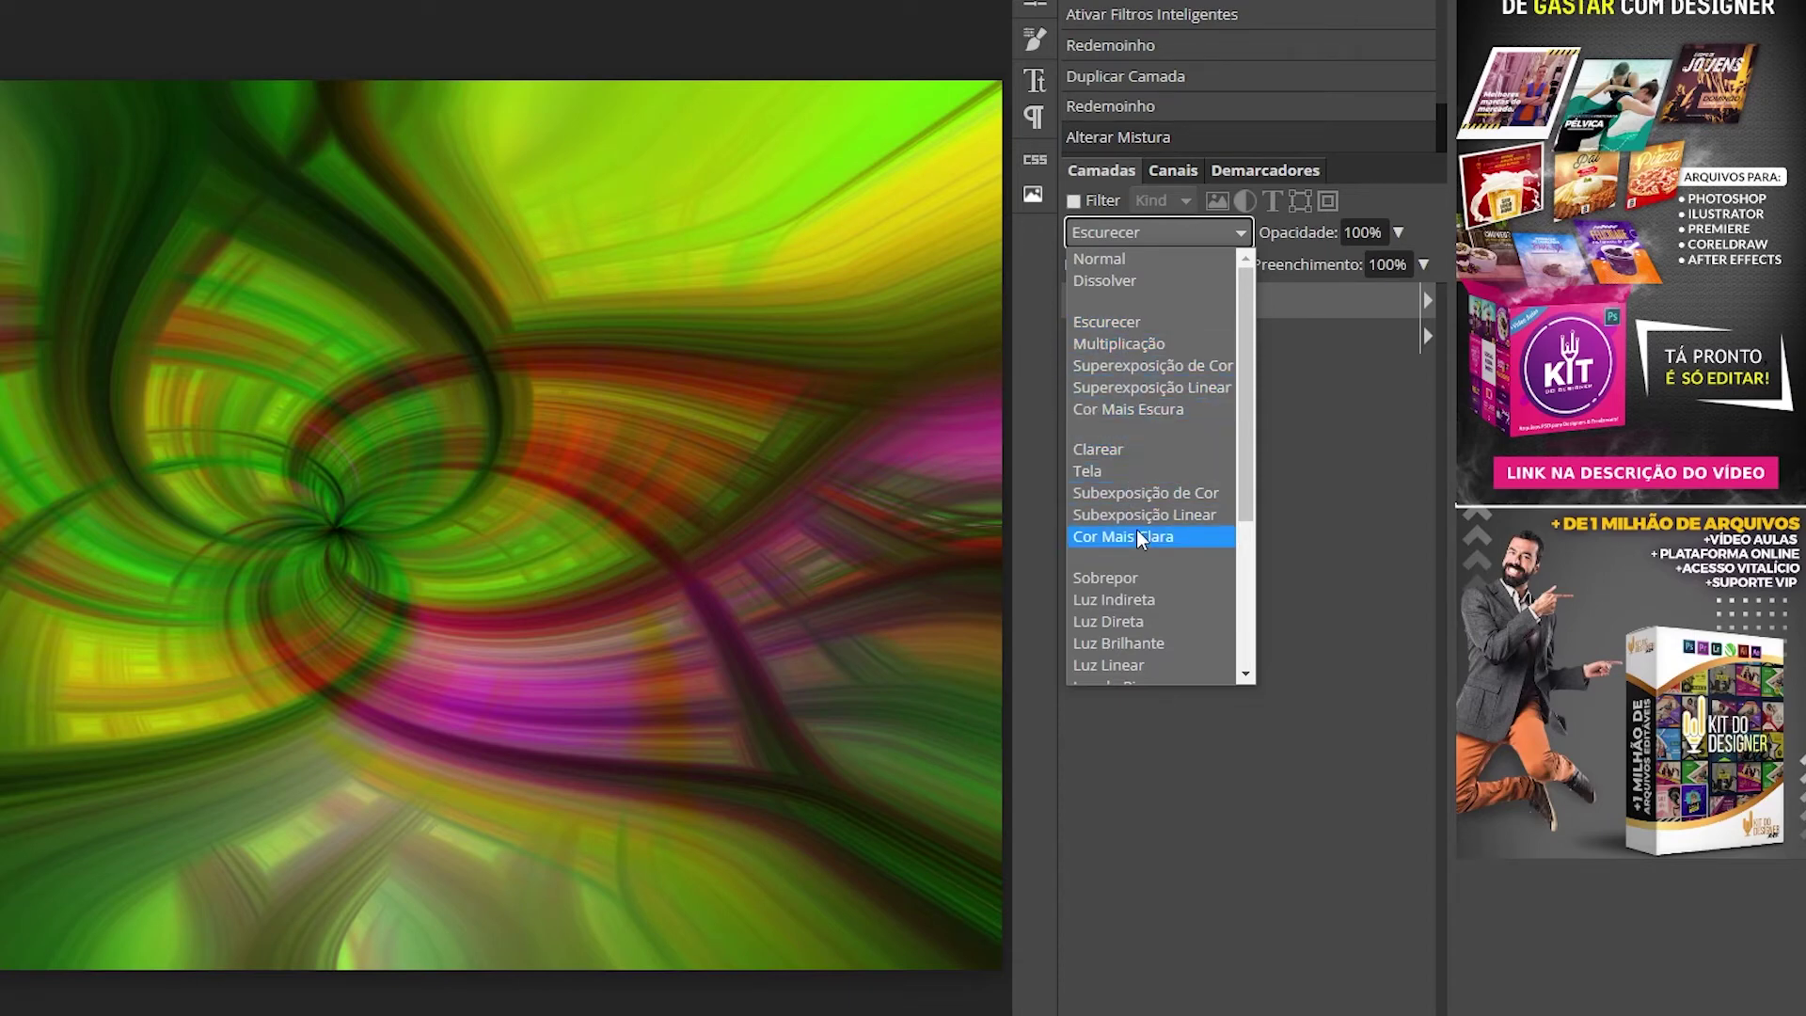
click(1119, 459)
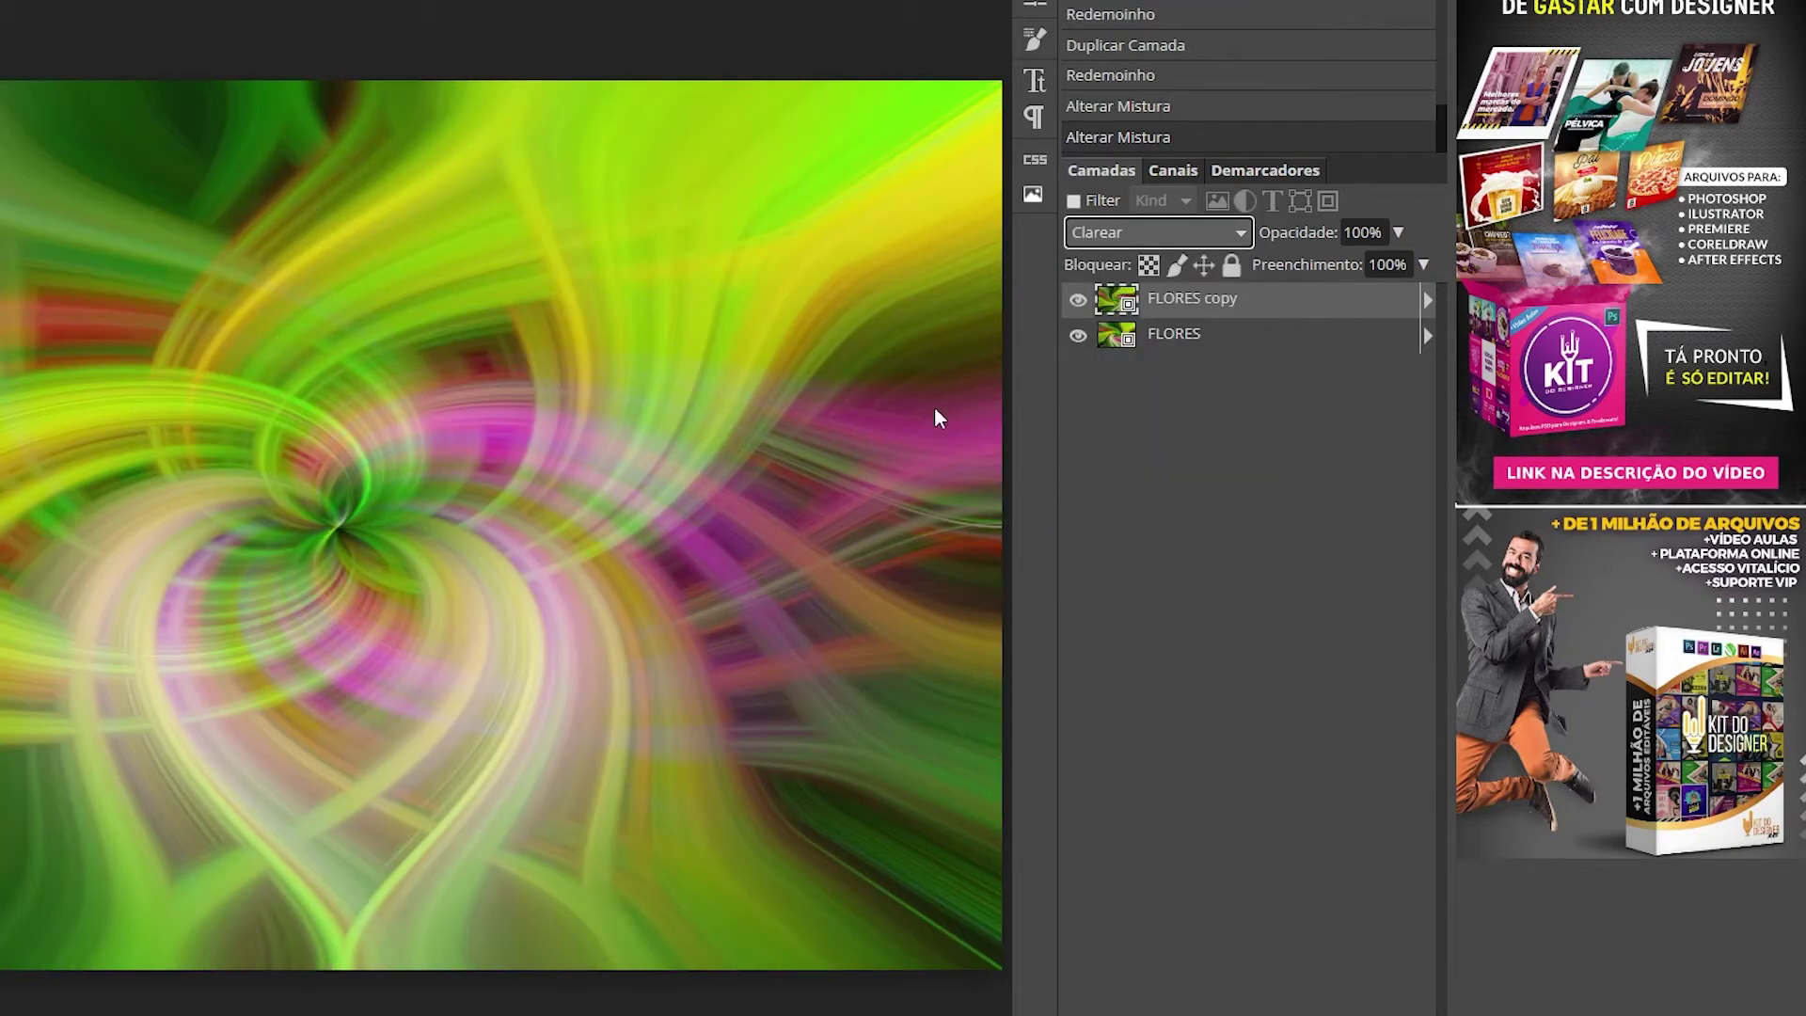
click(1230, 239)
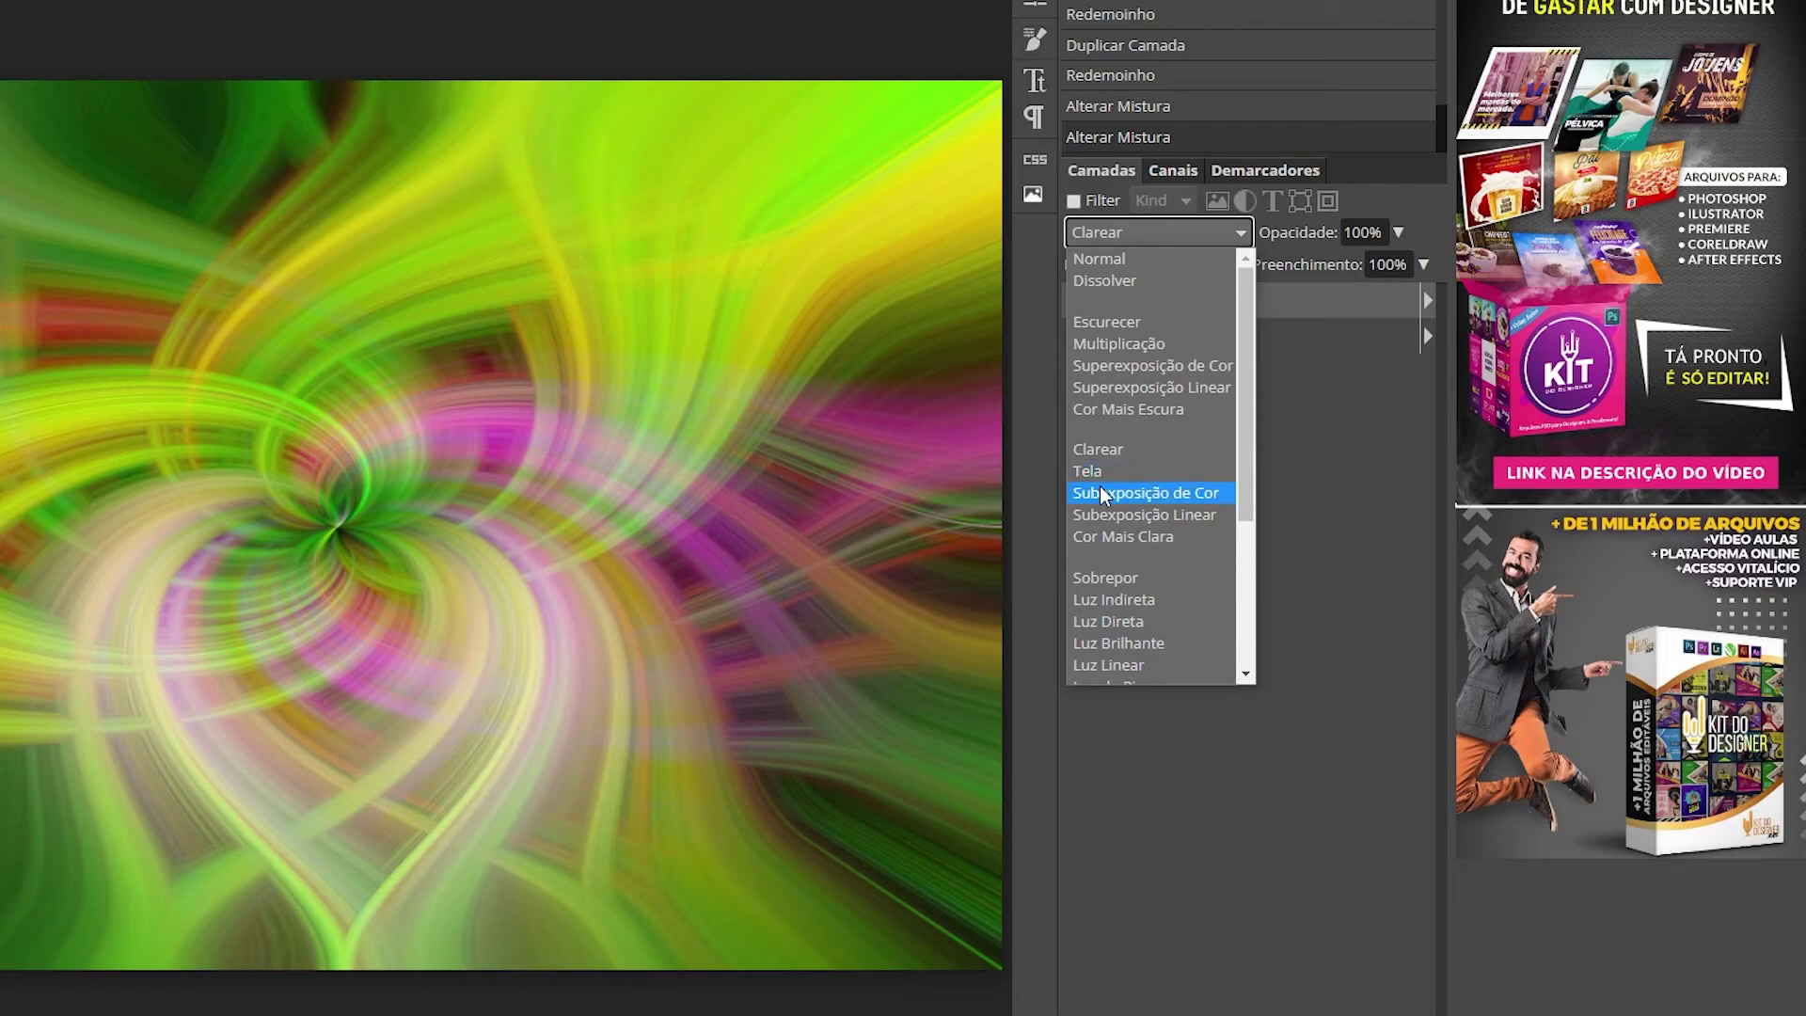
click(1091, 470)
click(1171, 235)
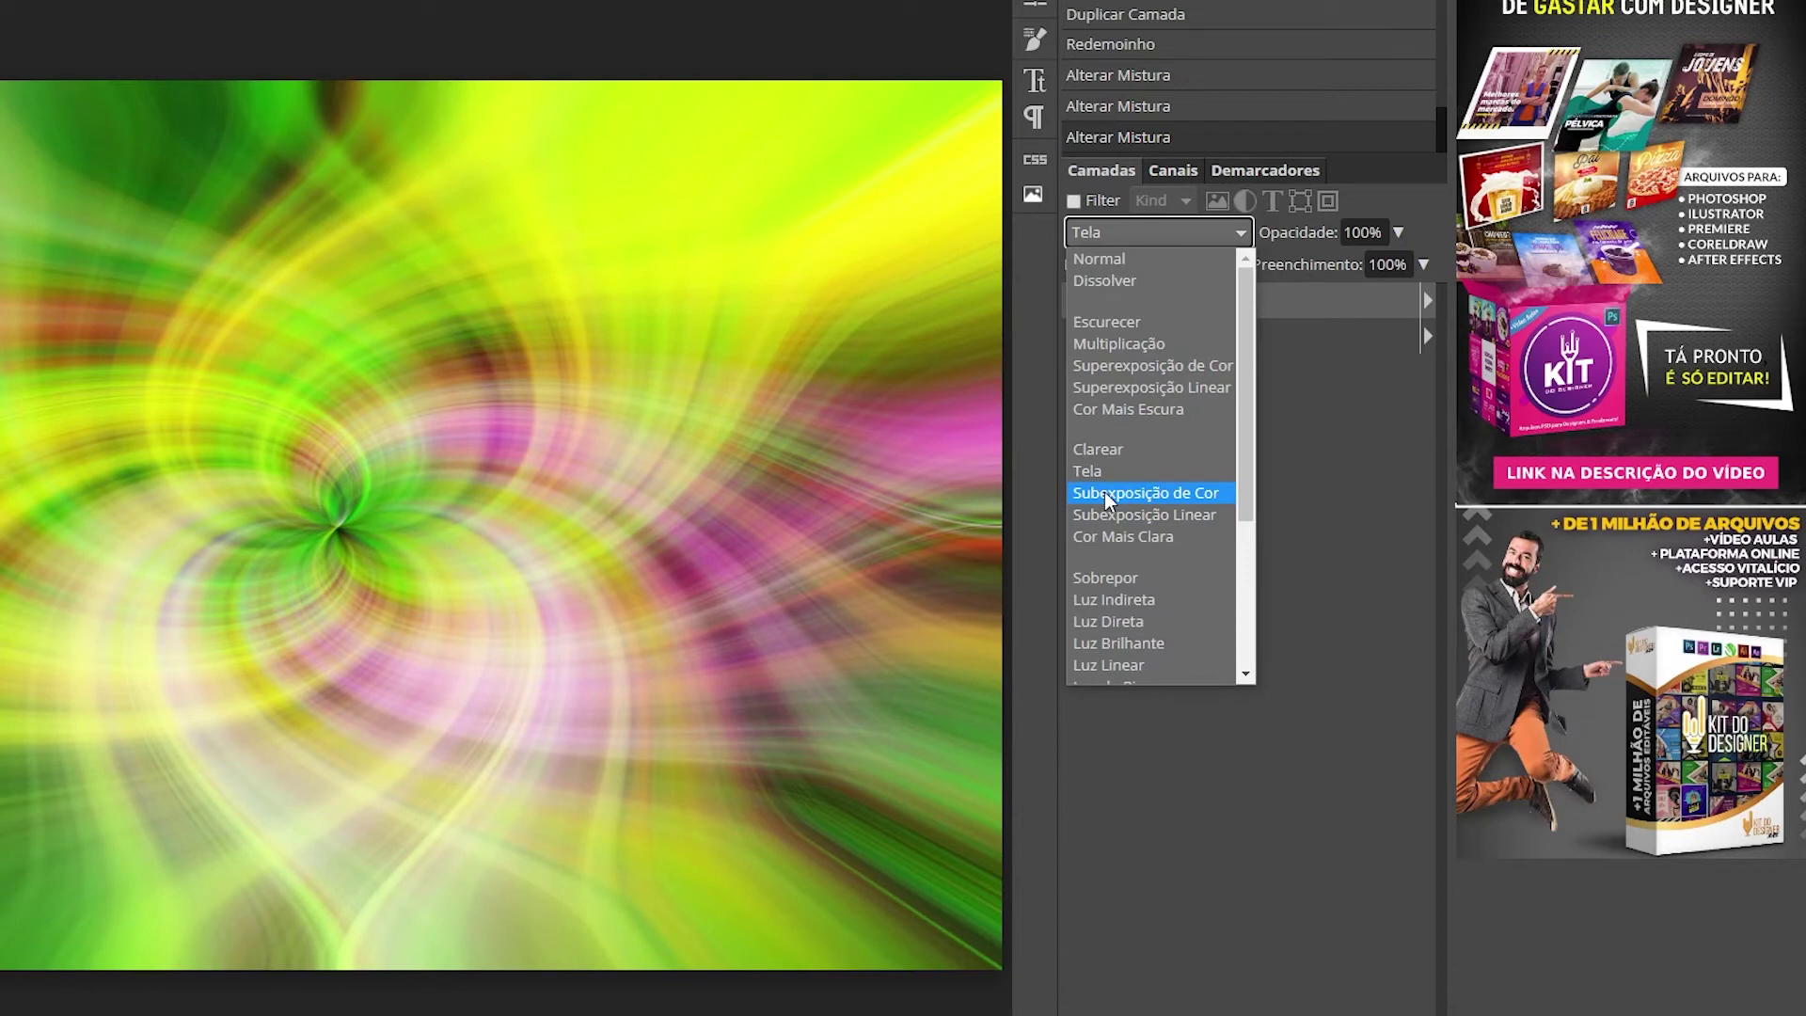
click(1106, 498)
click(1159, 237)
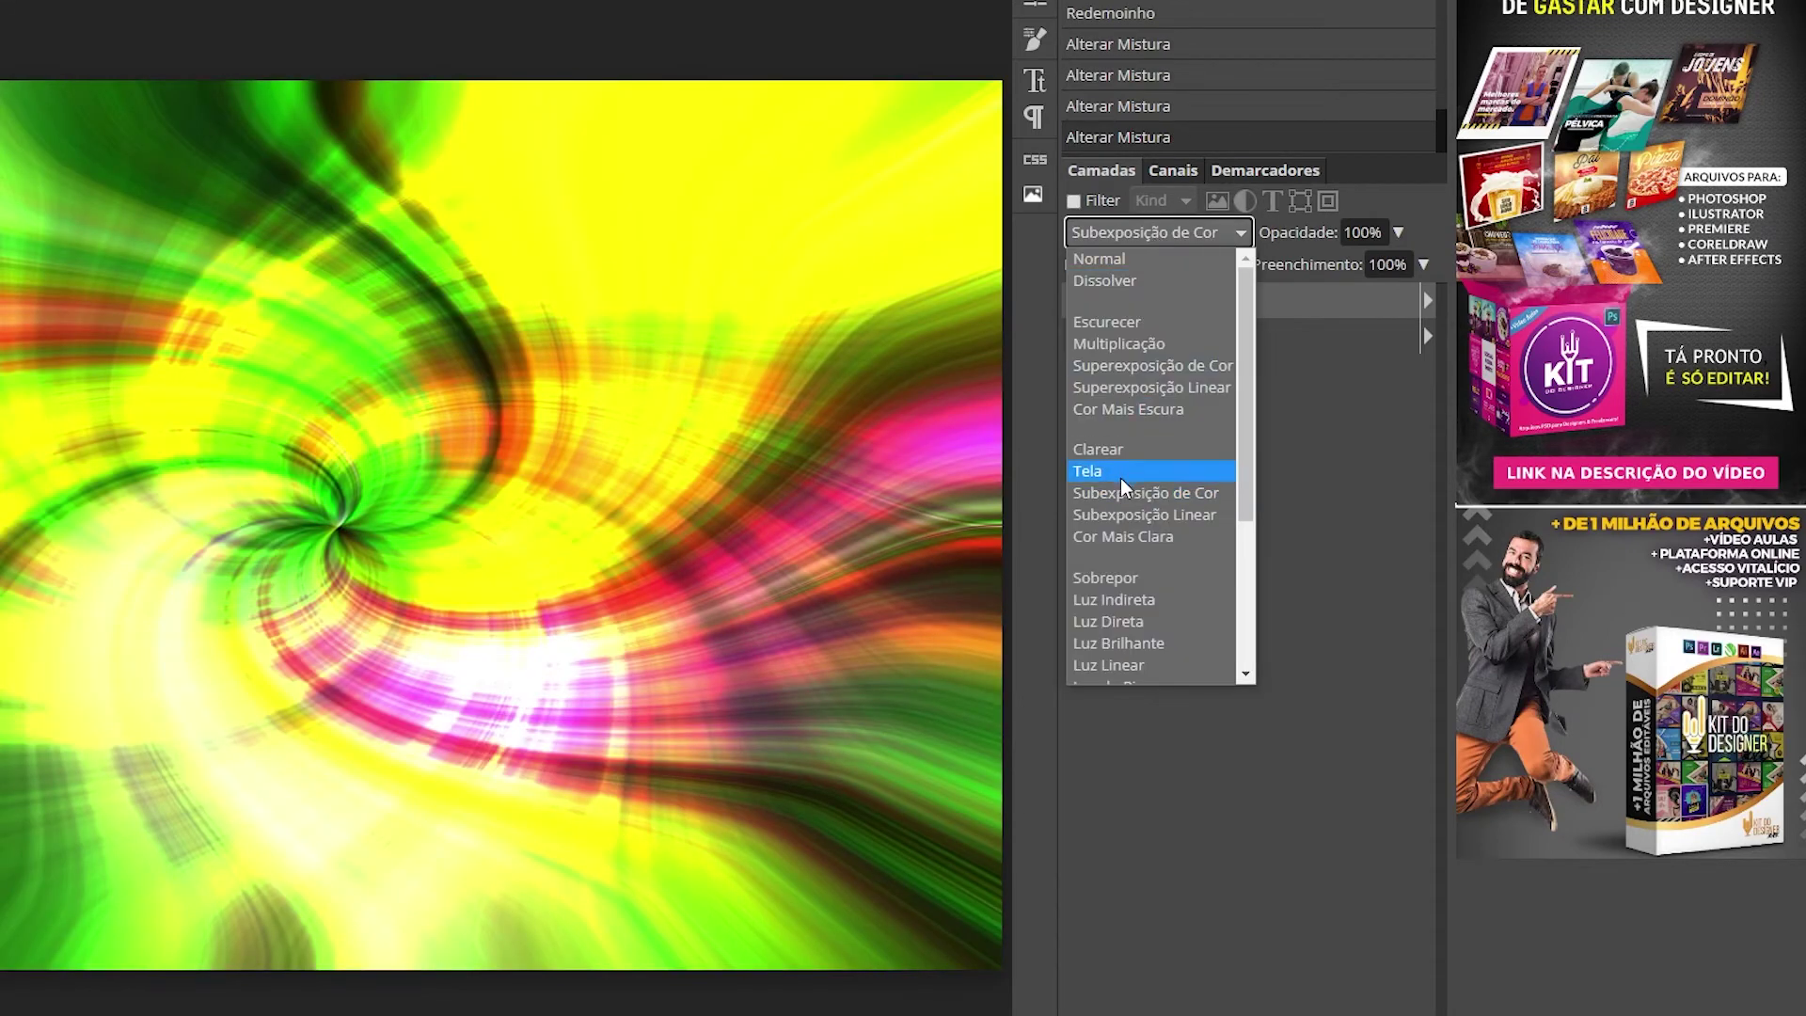
click(1120, 515)
click(1159, 232)
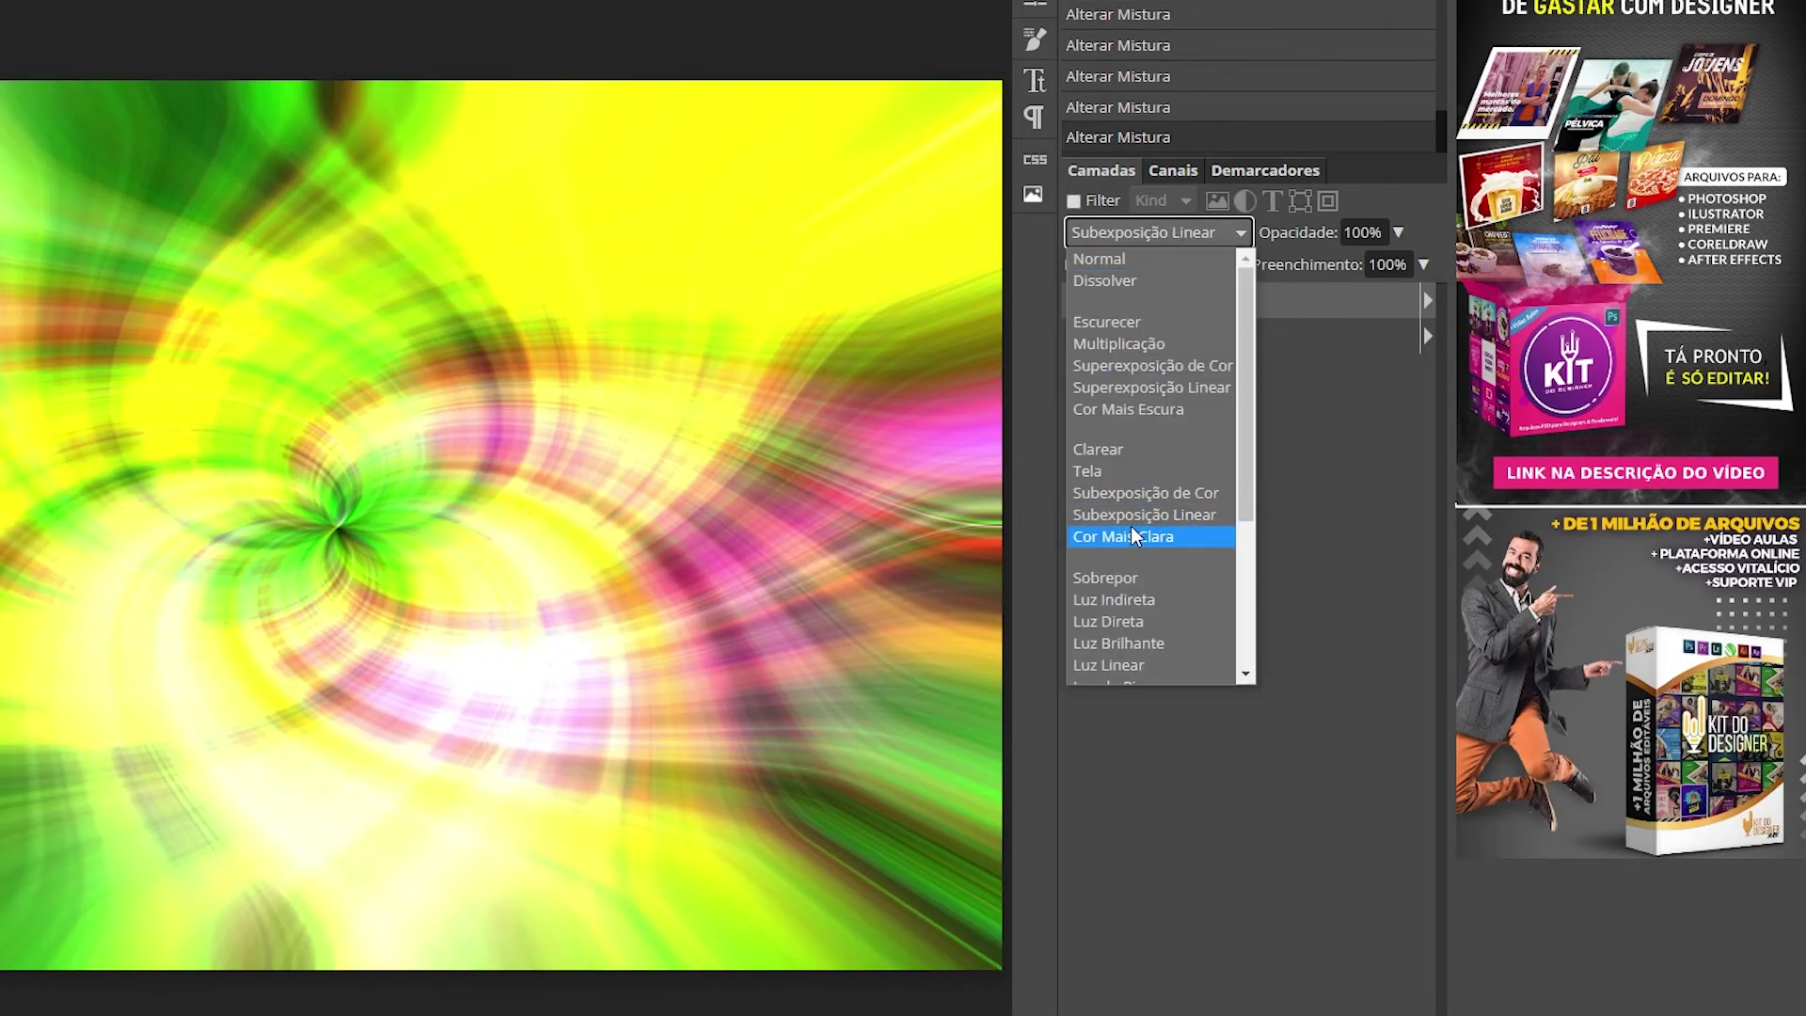
click(1133, 536)
click(1169, 240)
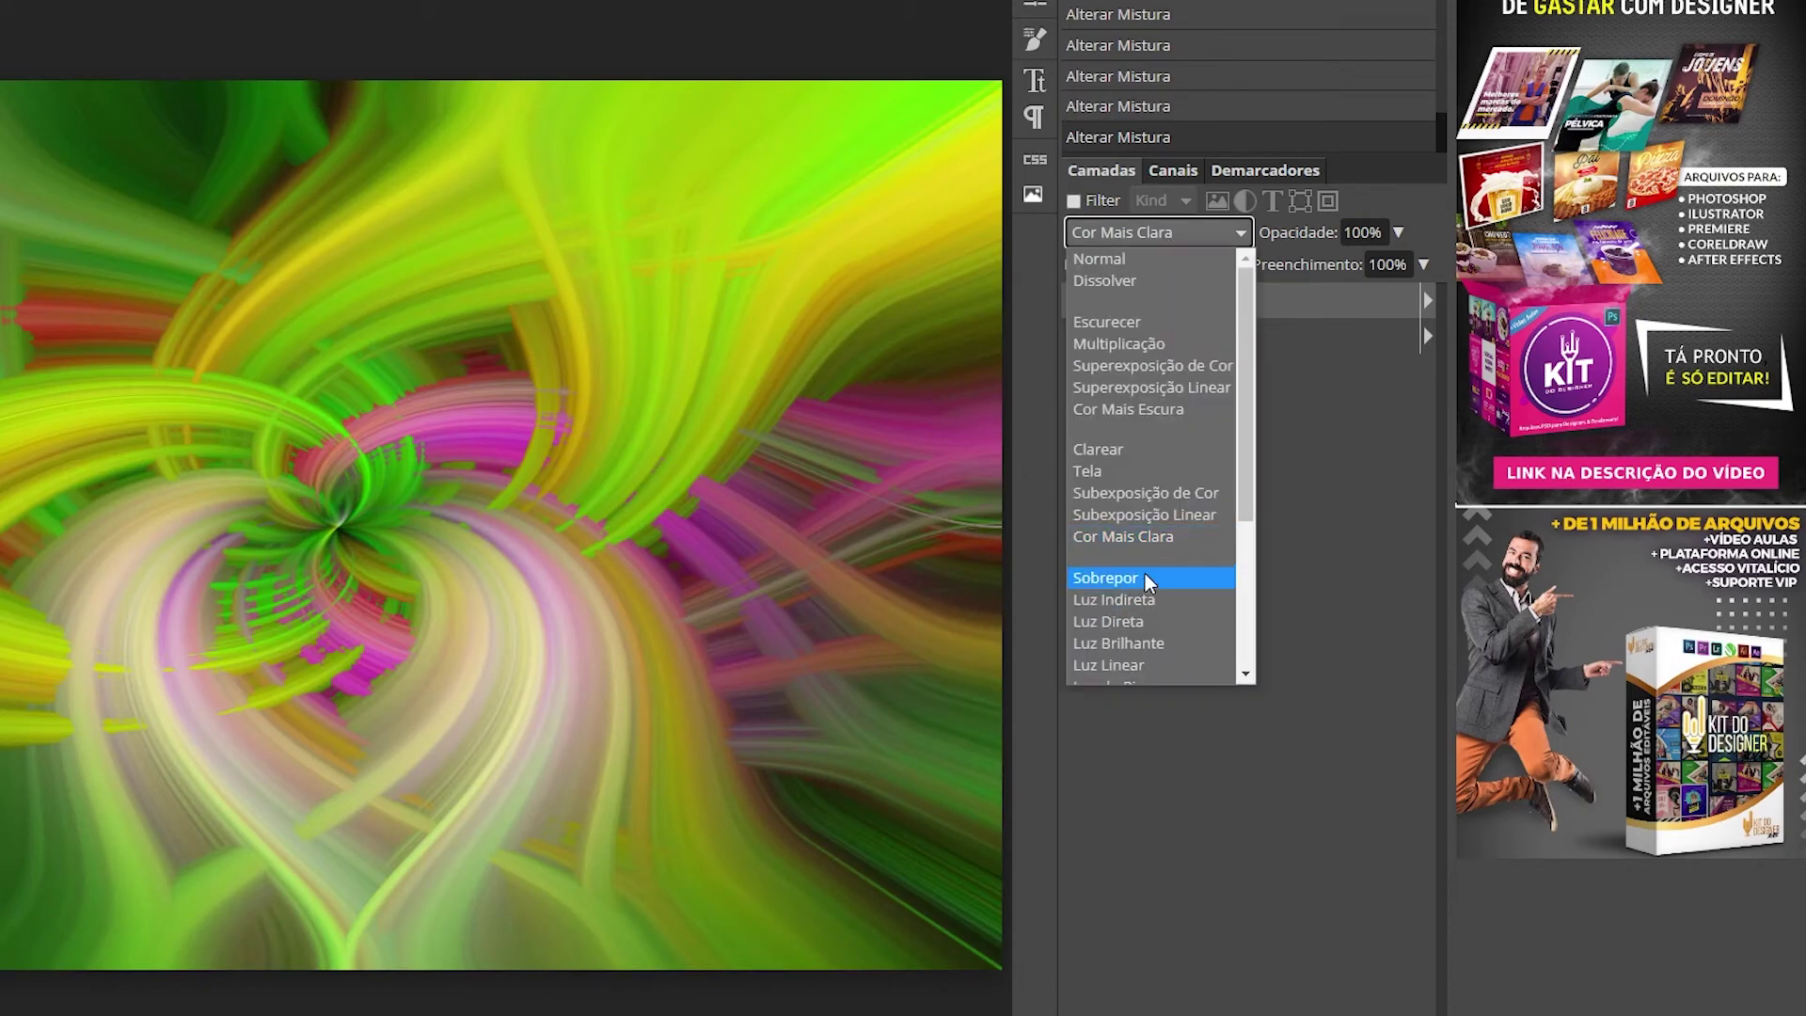
- Try Sobrepor and Luz do Pino, then settle on Clarear blending for FLORES copy
scroll(1147, 578, down, 3)
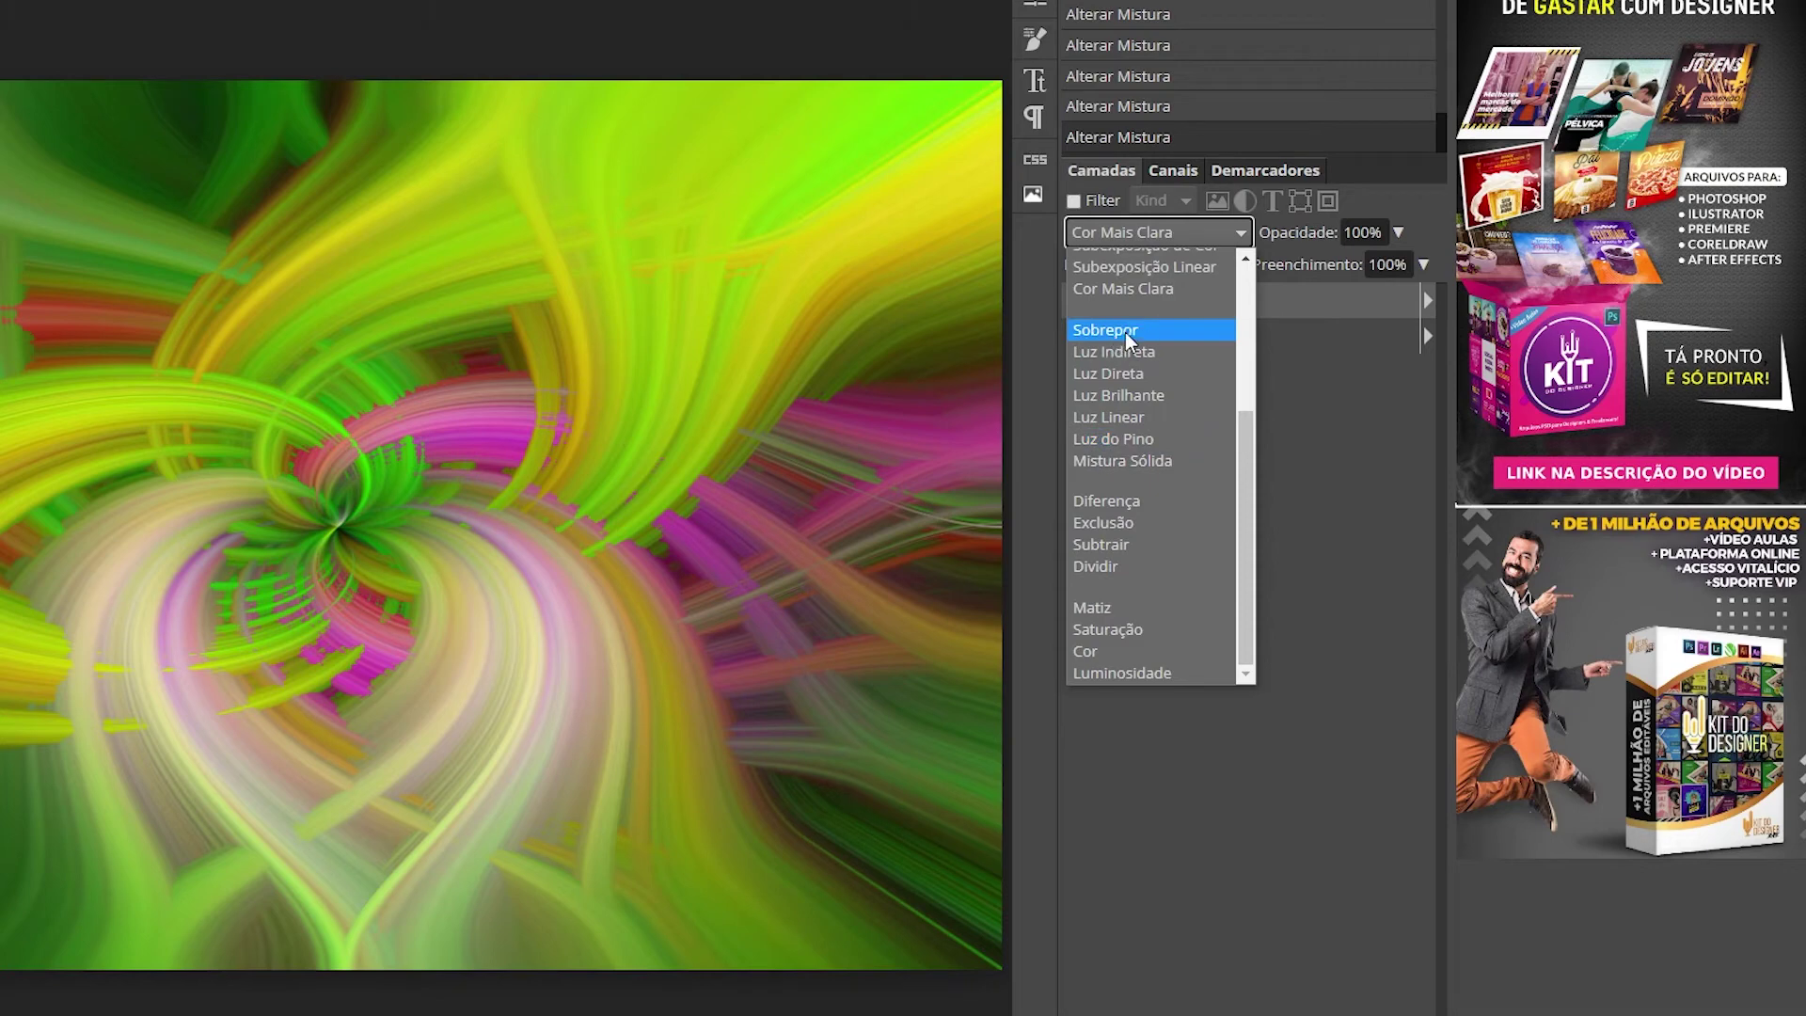
click(1133, 330)
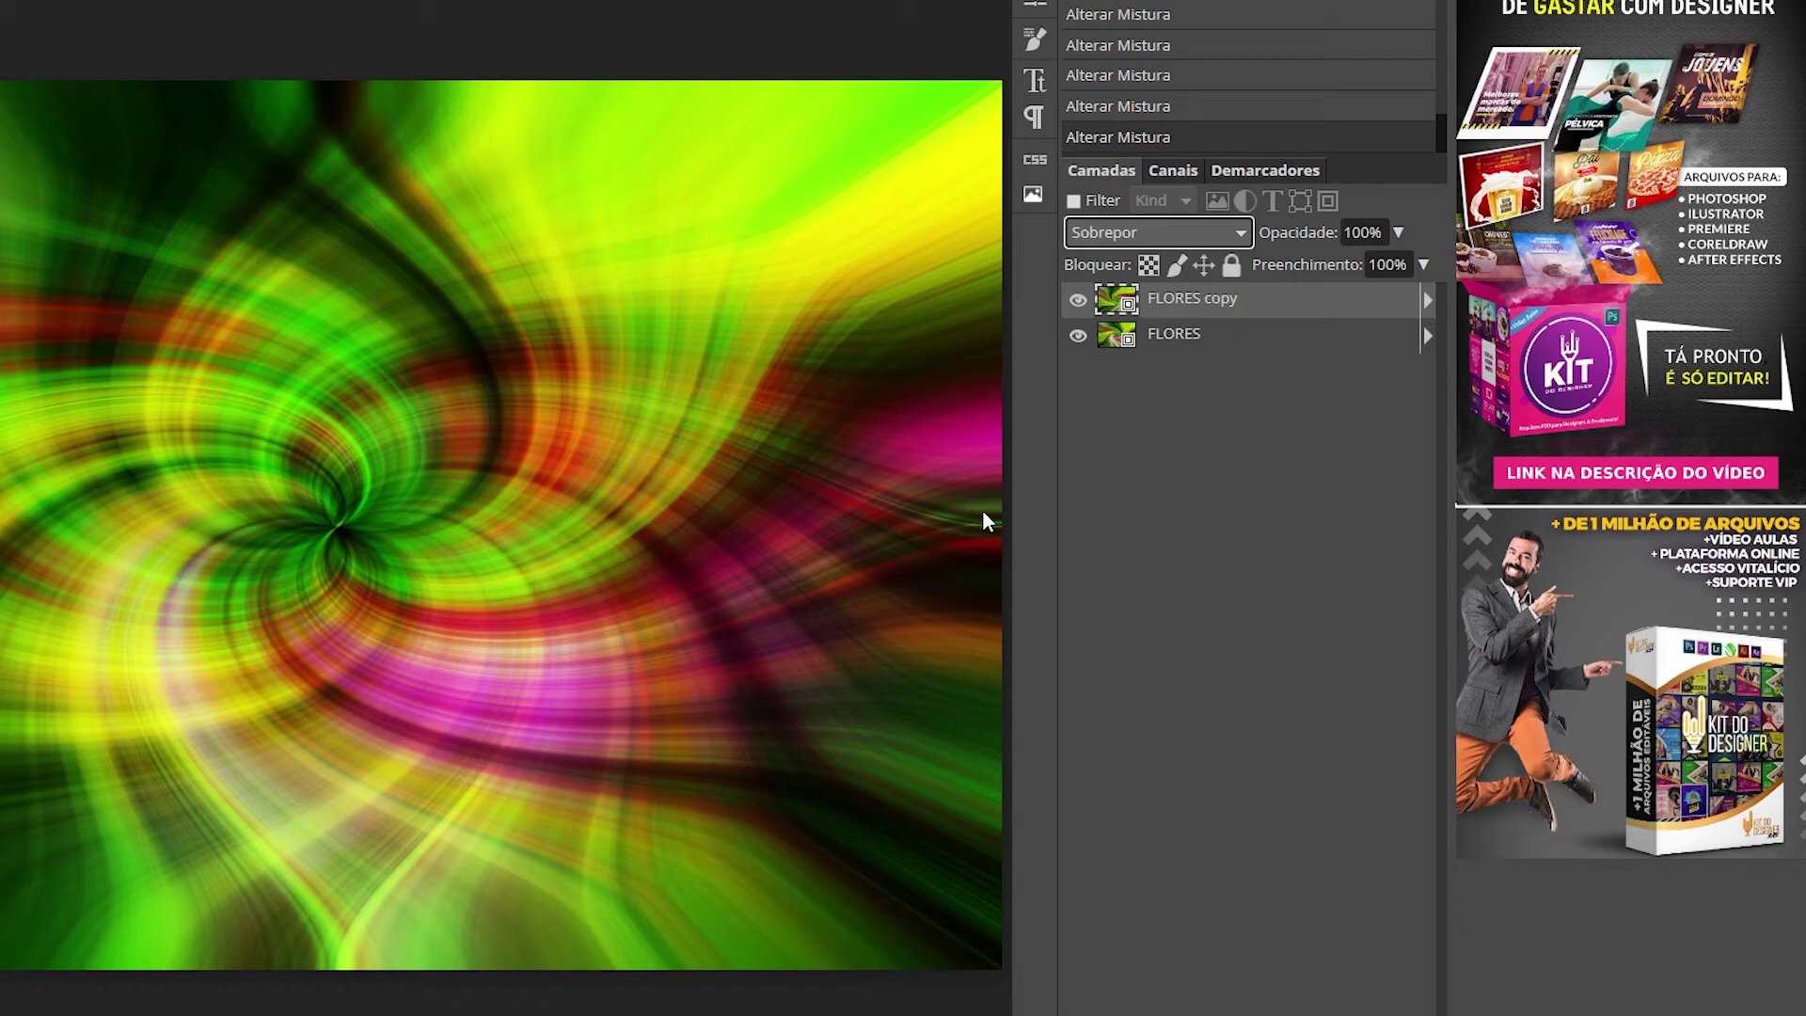
click(1184, 233)
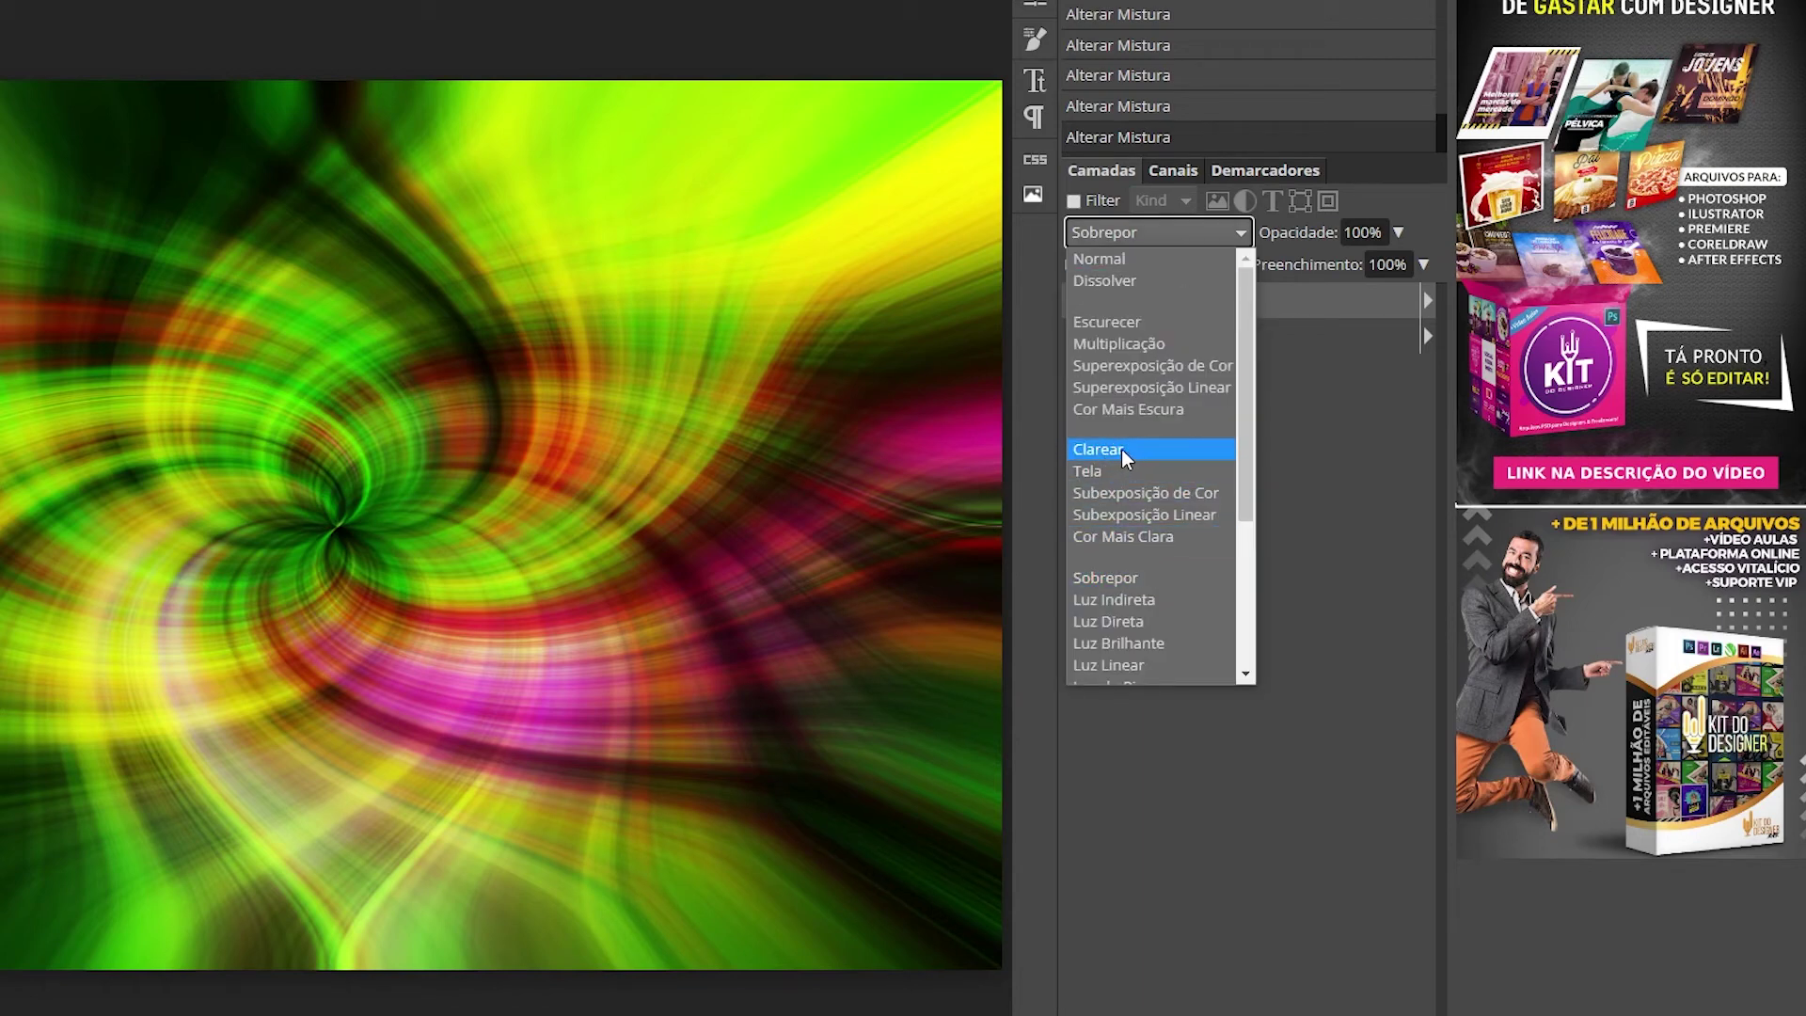
click(1126, 450)
click(1234, 306)
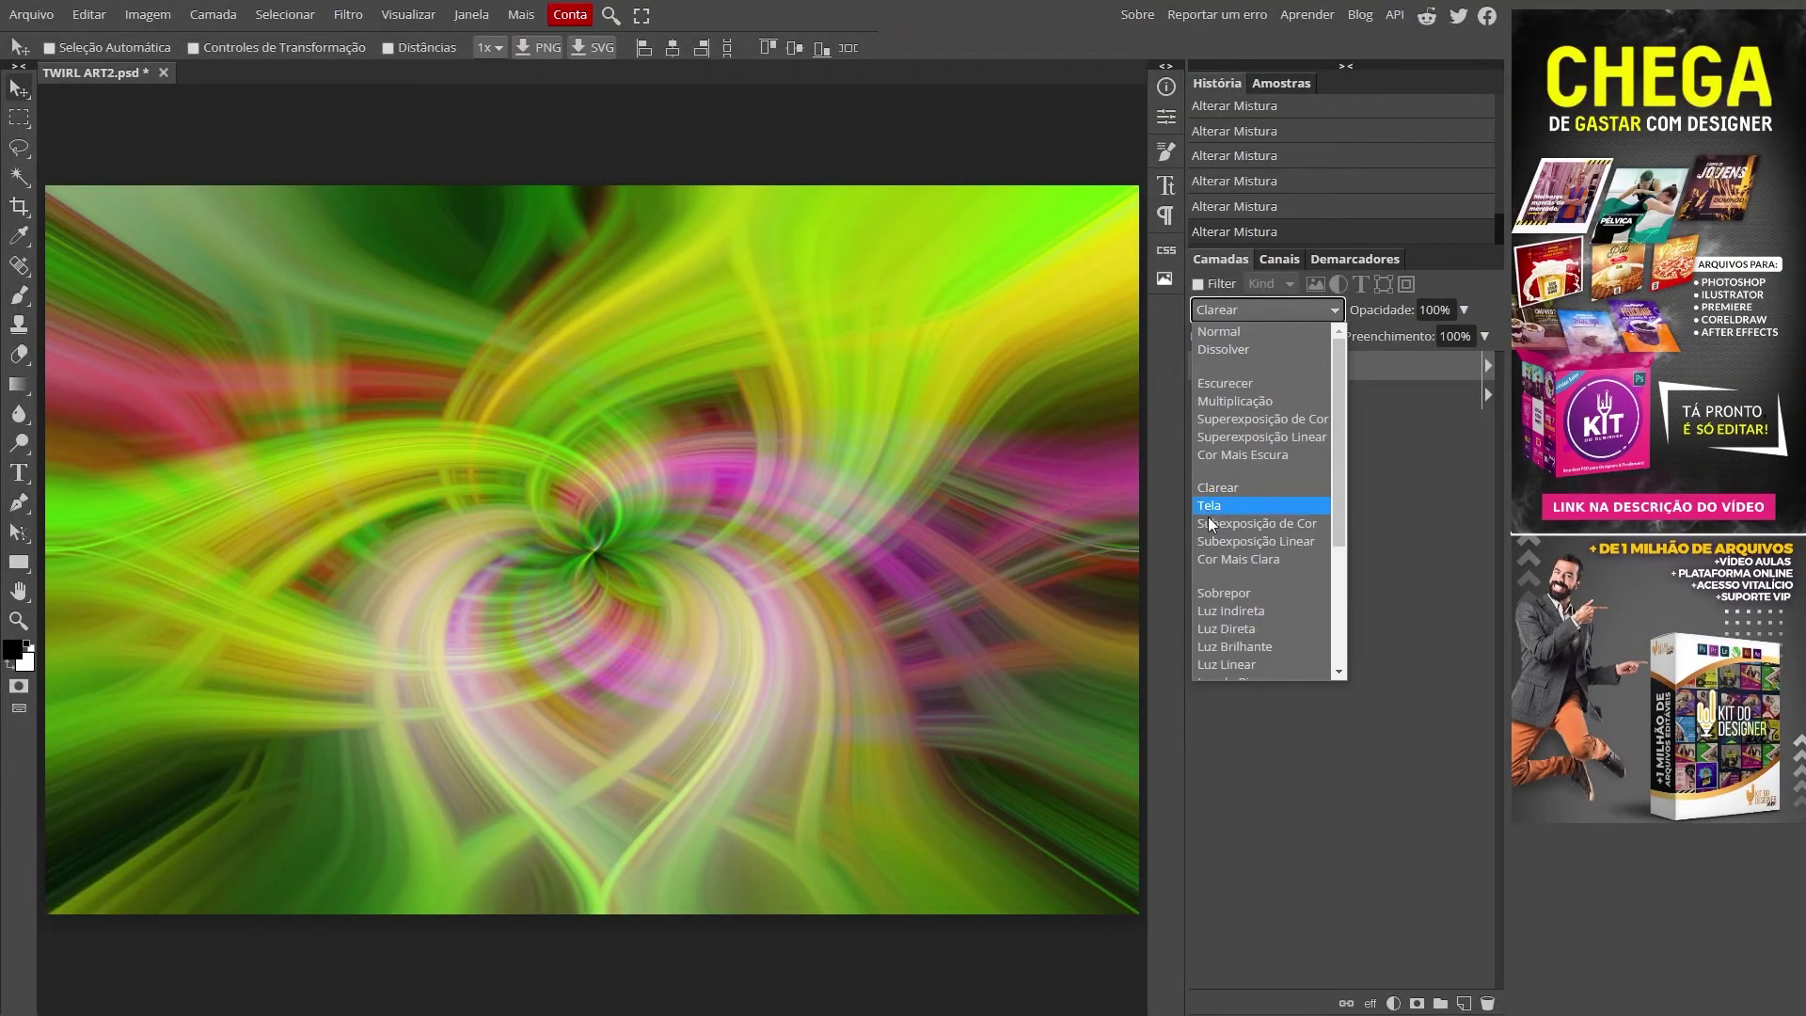
scroll(1240, 584, down, 1)
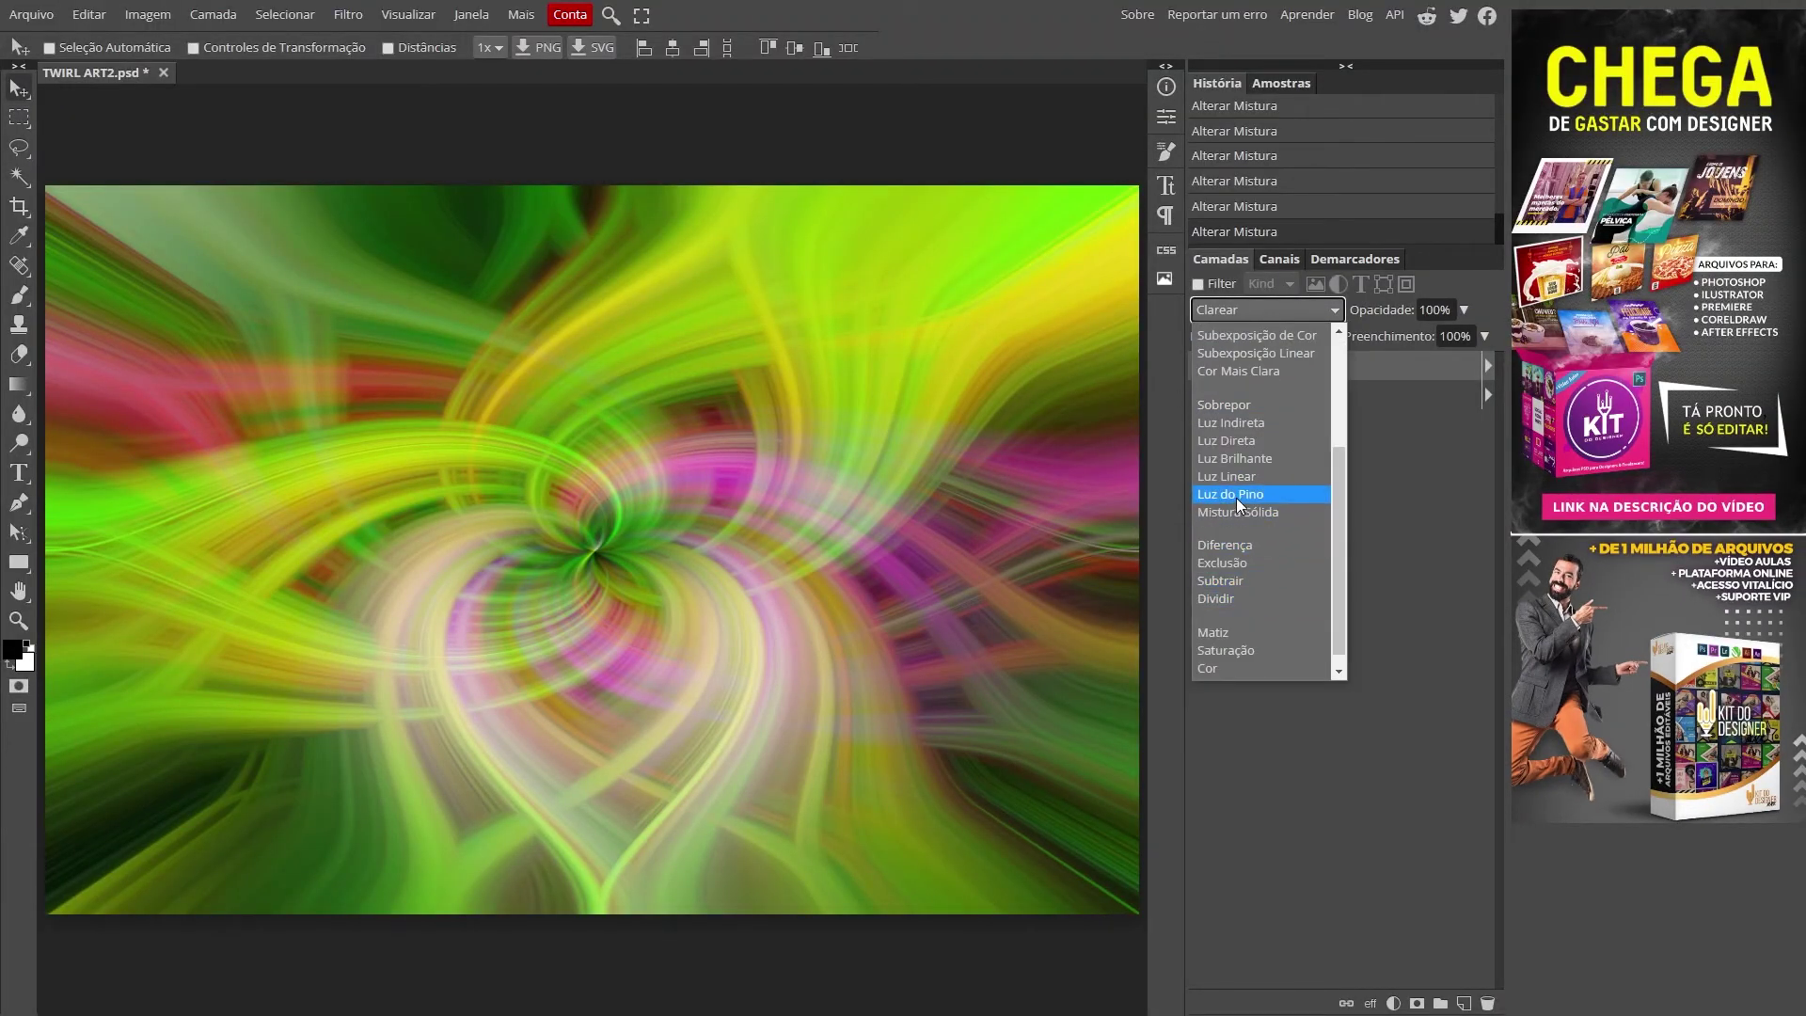
click(1236, 498)
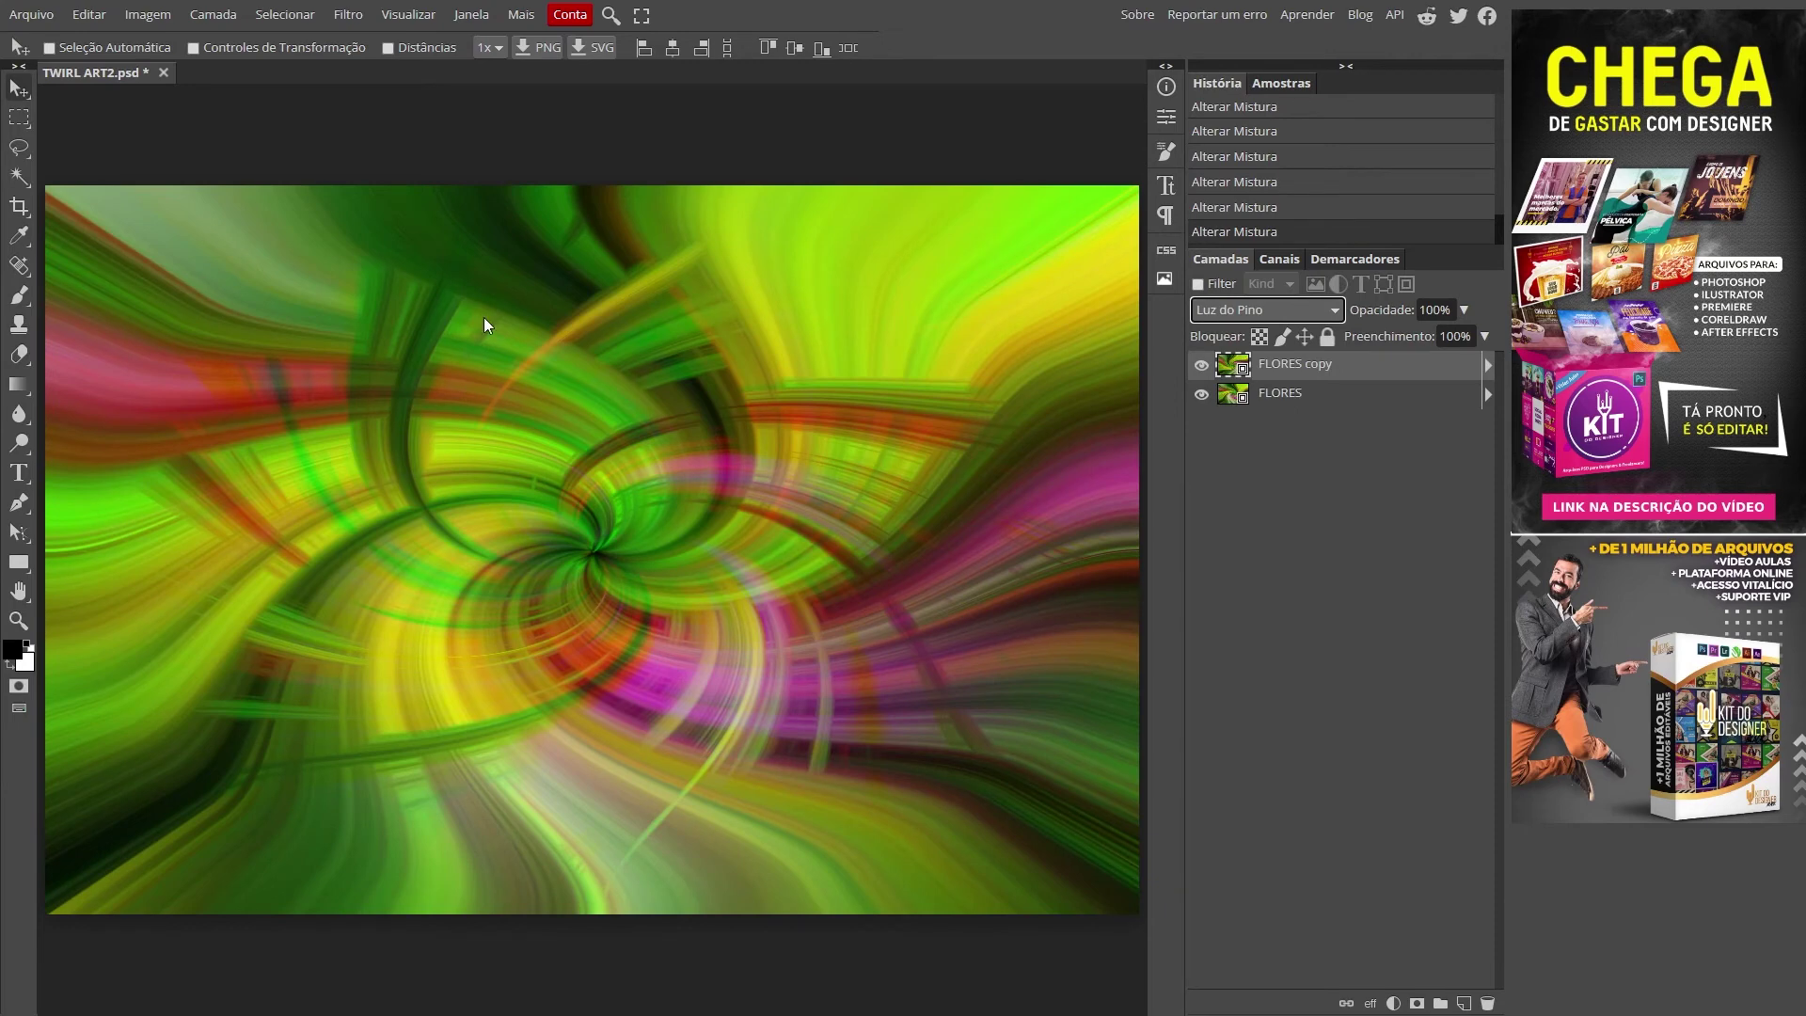
click(1251, 307)
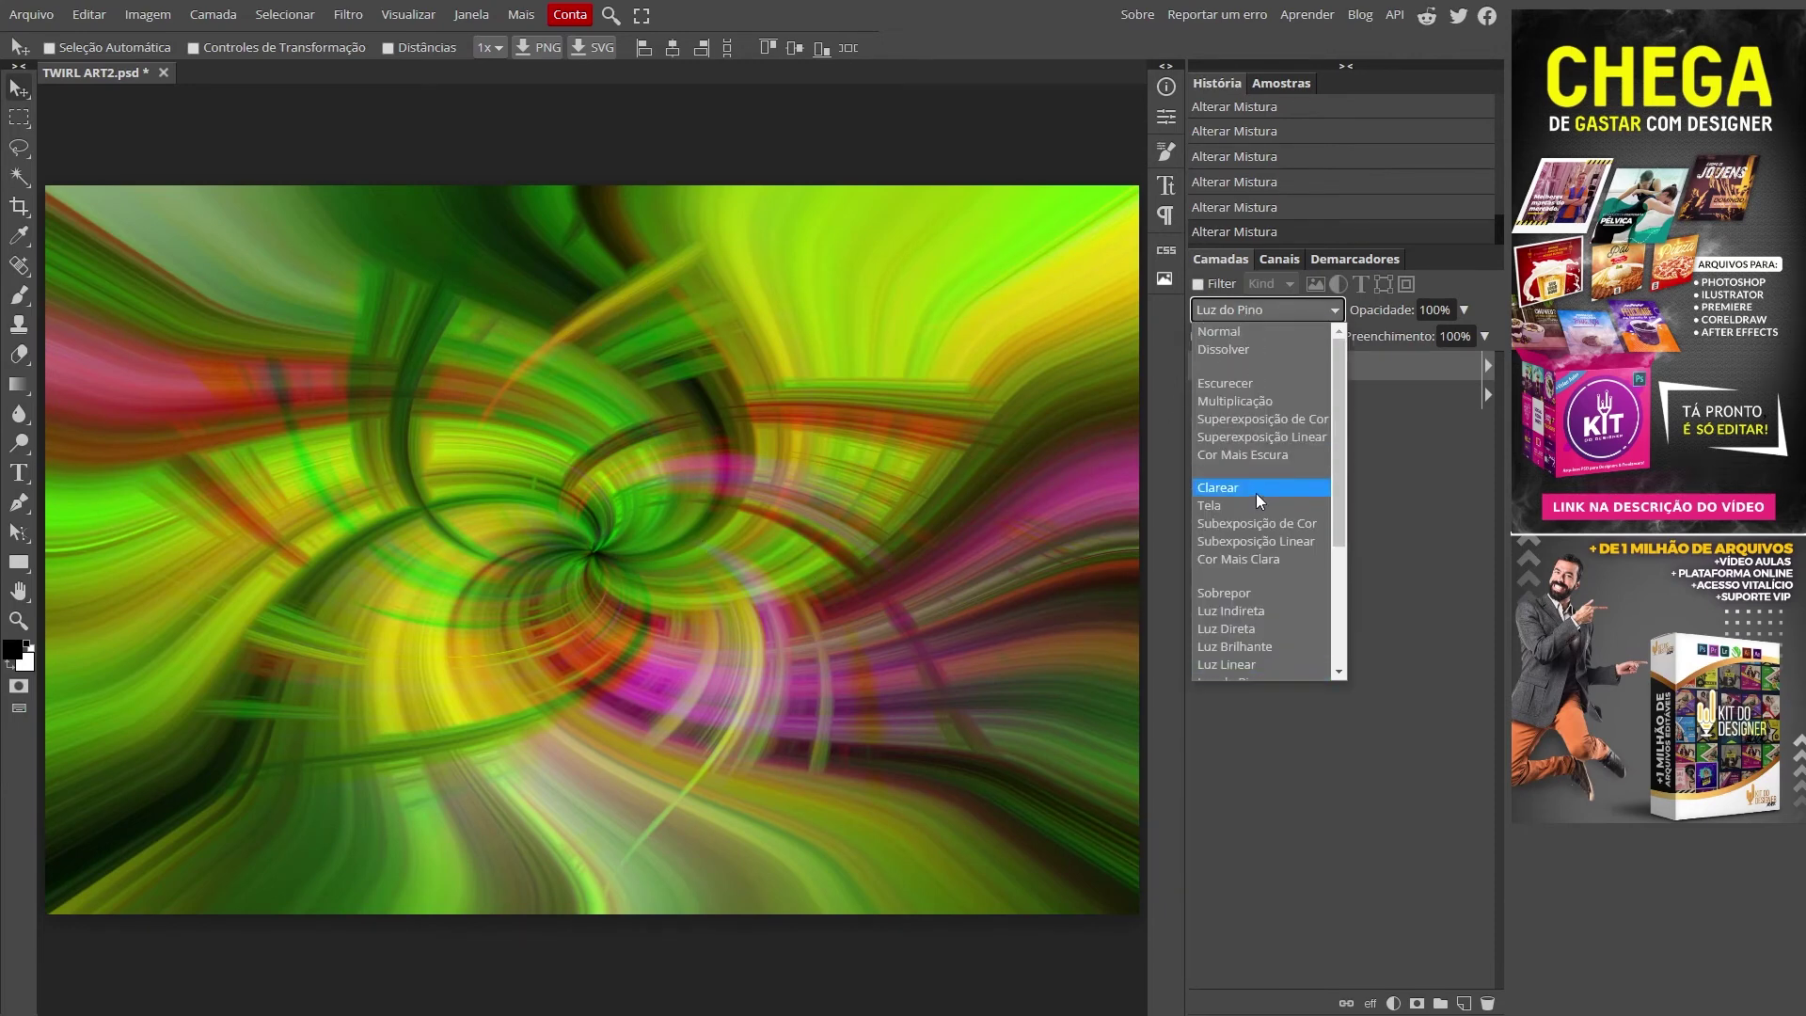
click(1256, 489)
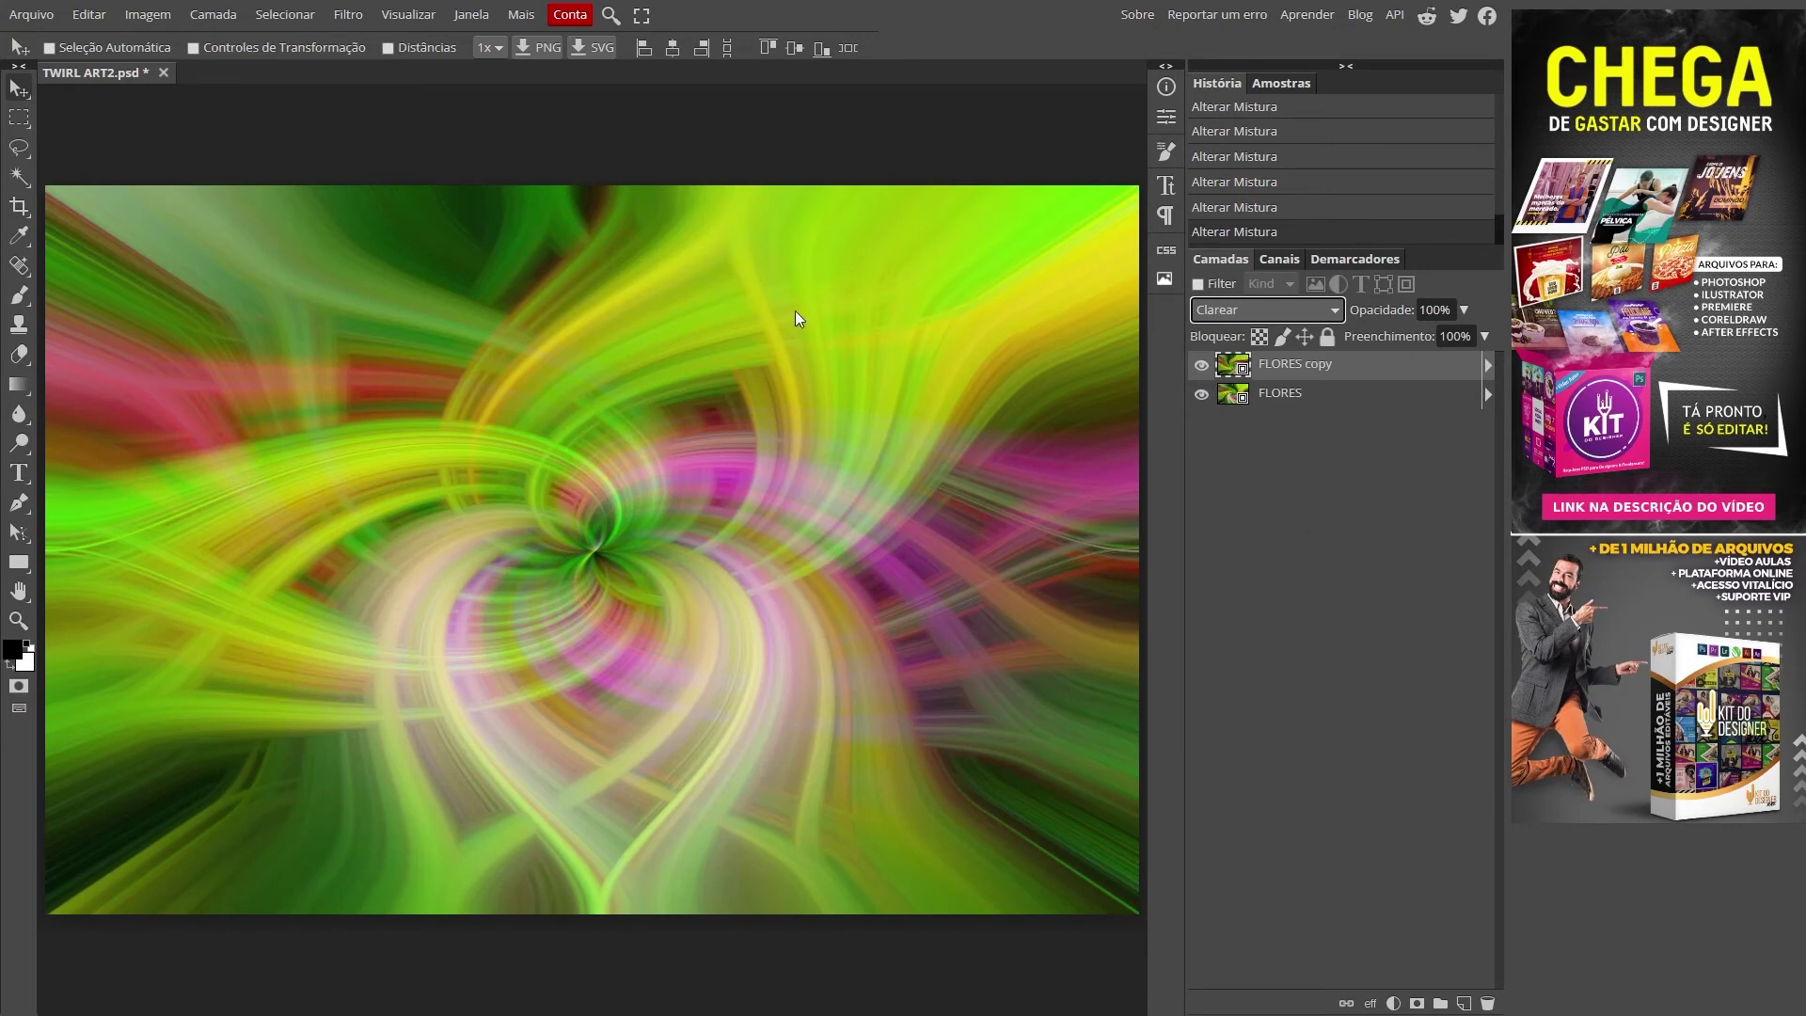
click(1269, 473)
- Group FLORES and FLORES copy into a new folder named FLORES01
click(1281, 393)
click(1319, 366)
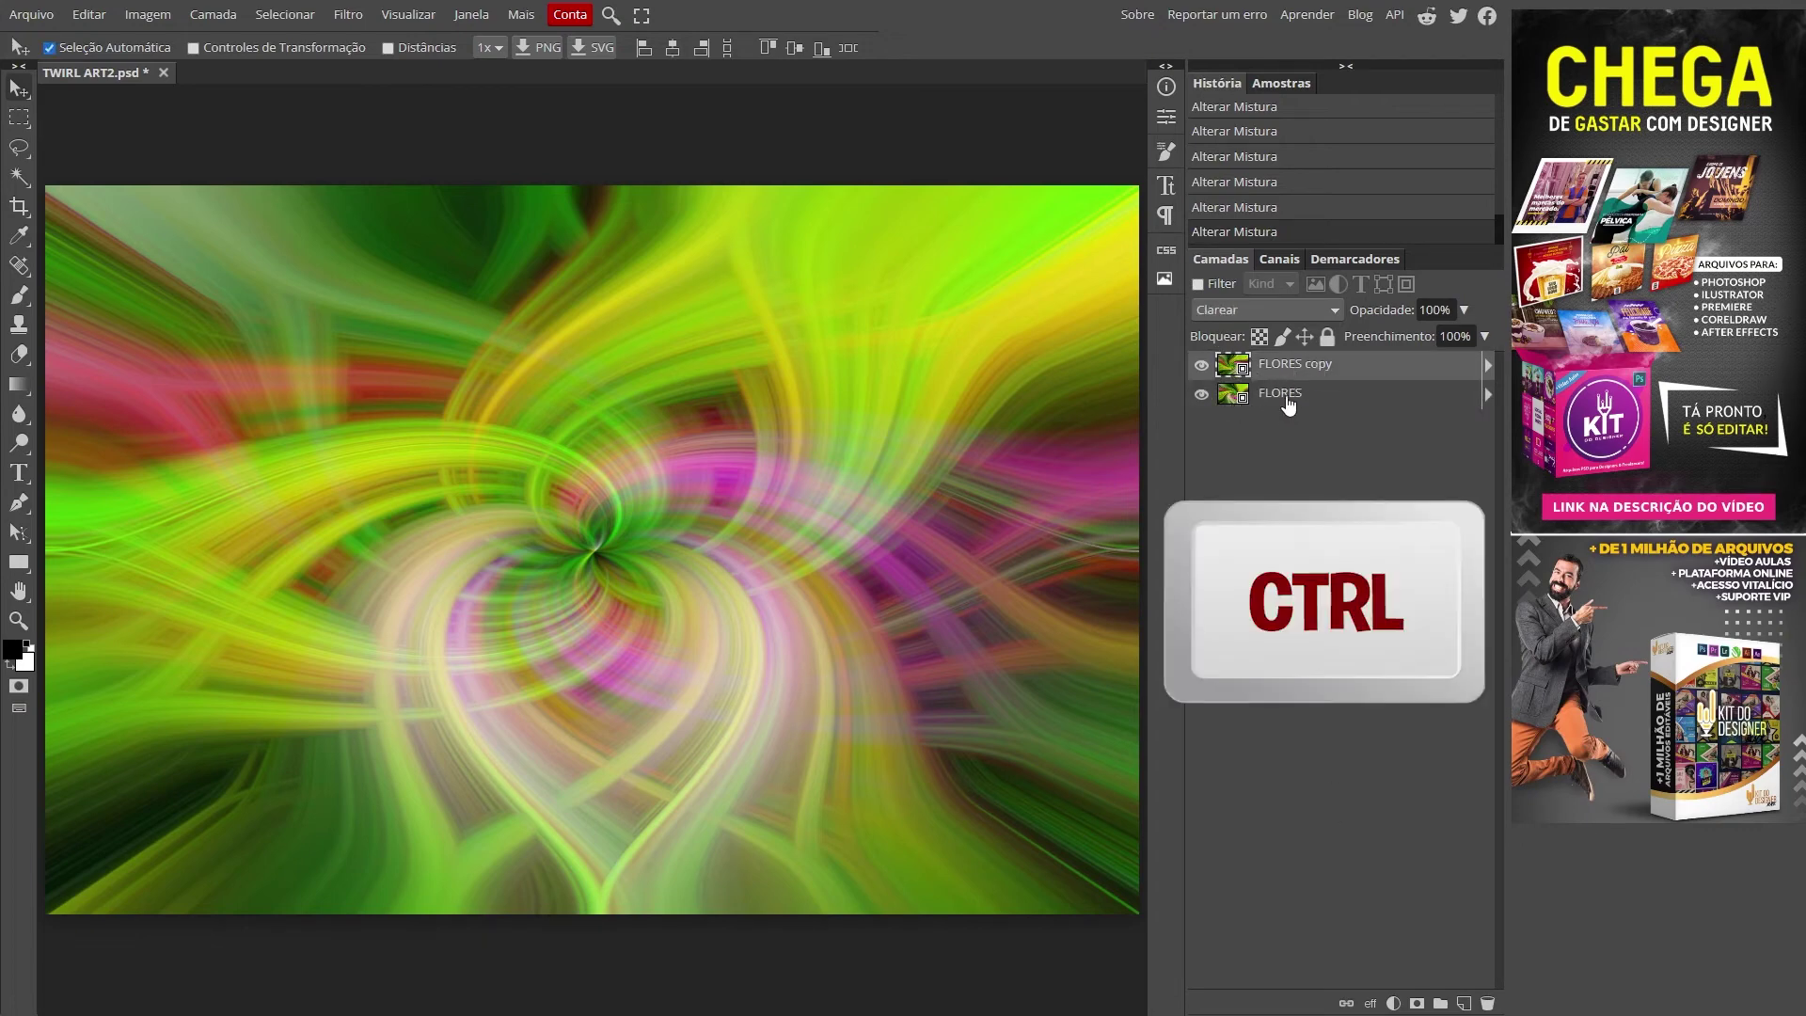
ctrl+click(1289, 395)
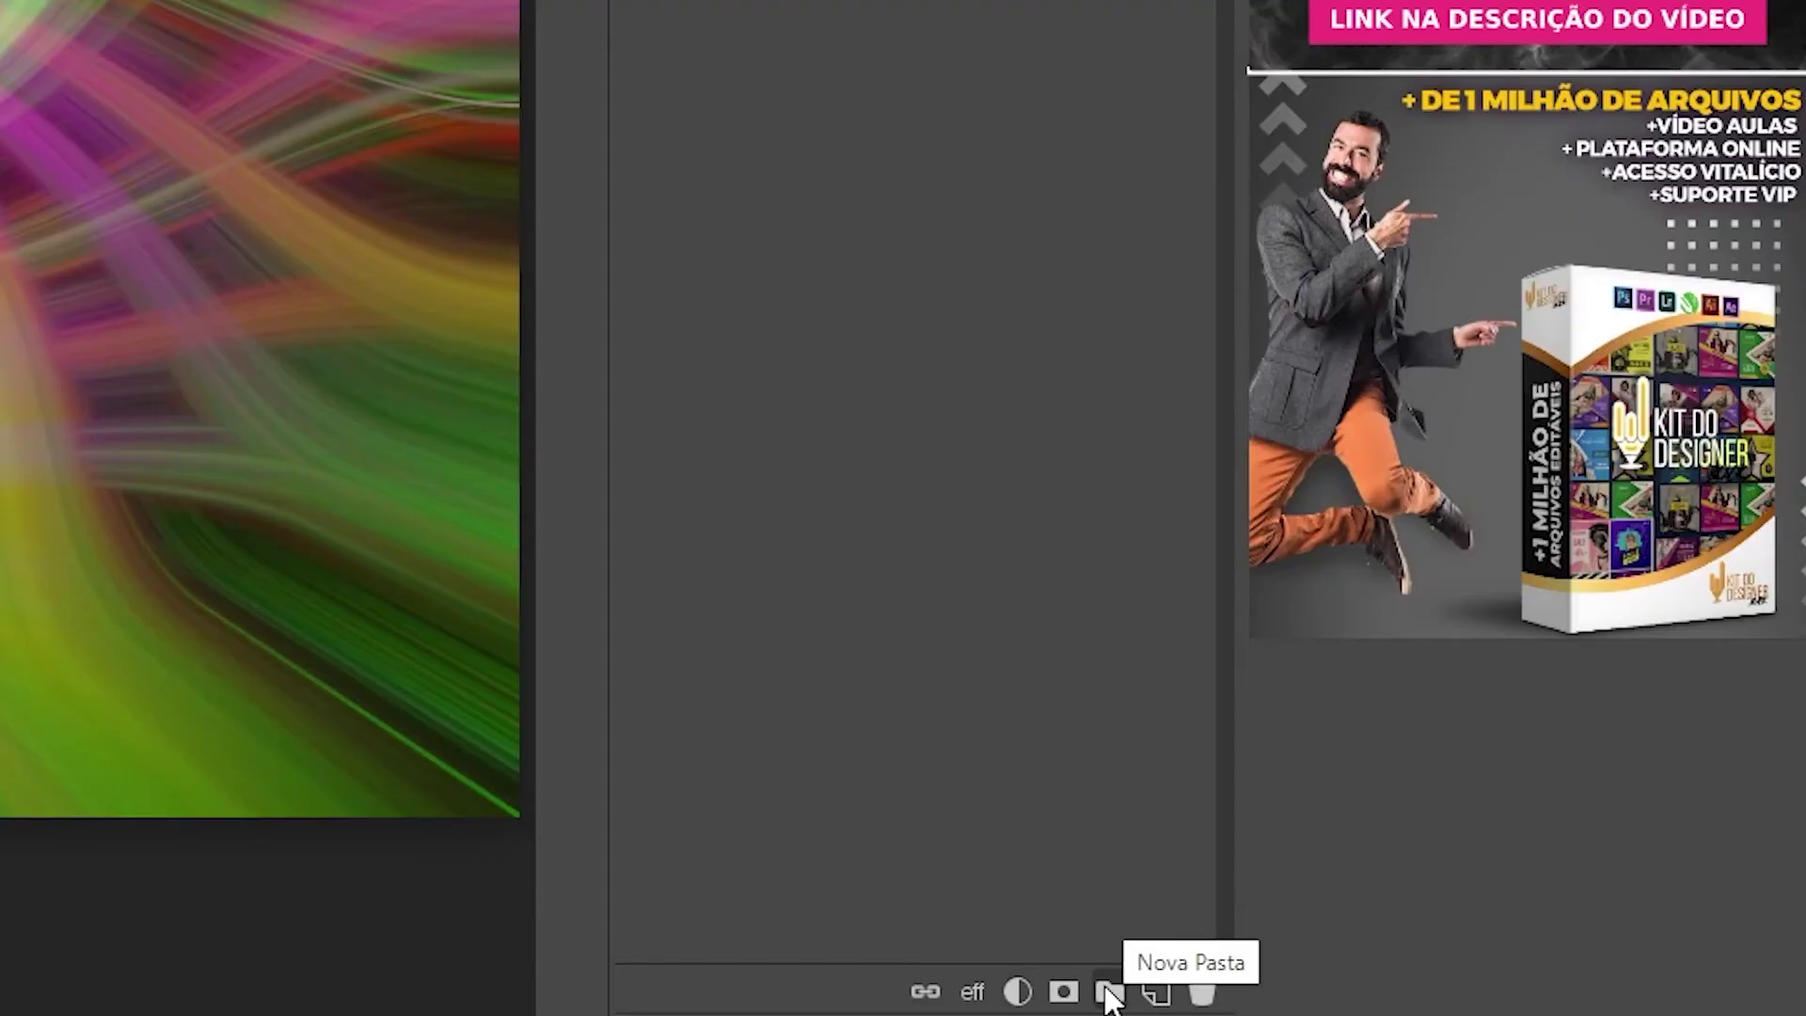
click(1110, 992)
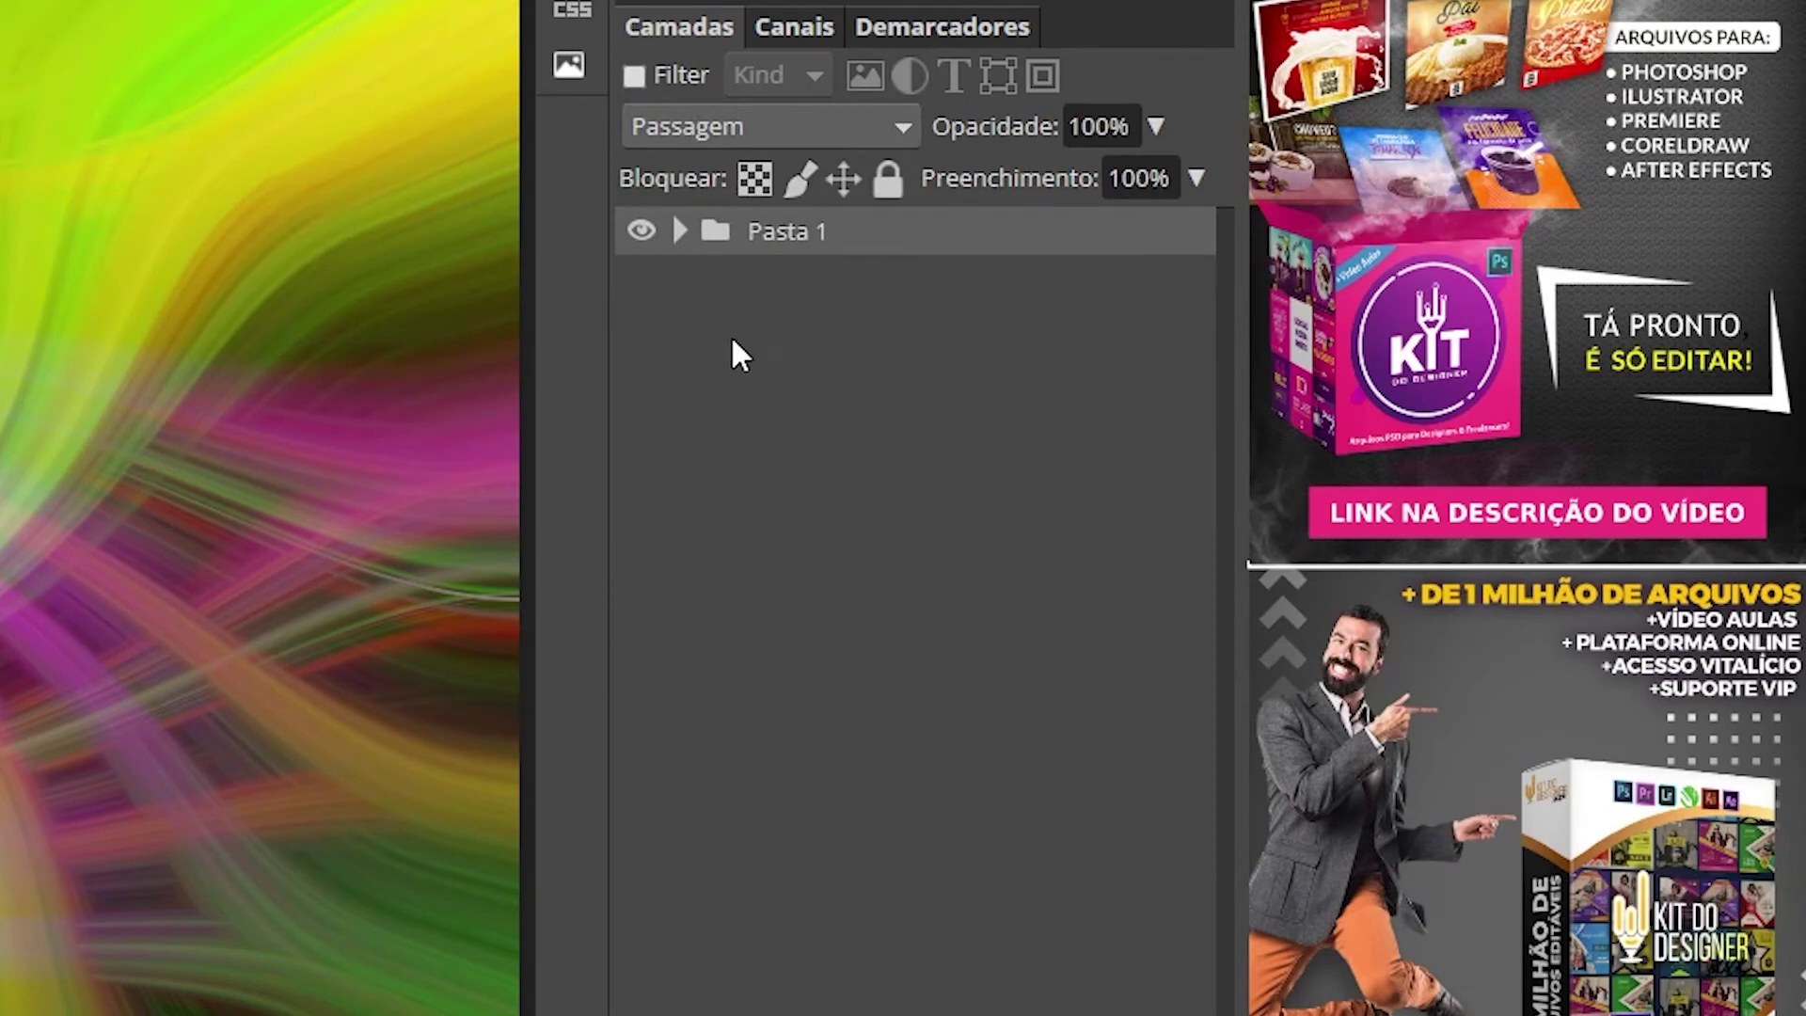
double_click(782, 241)
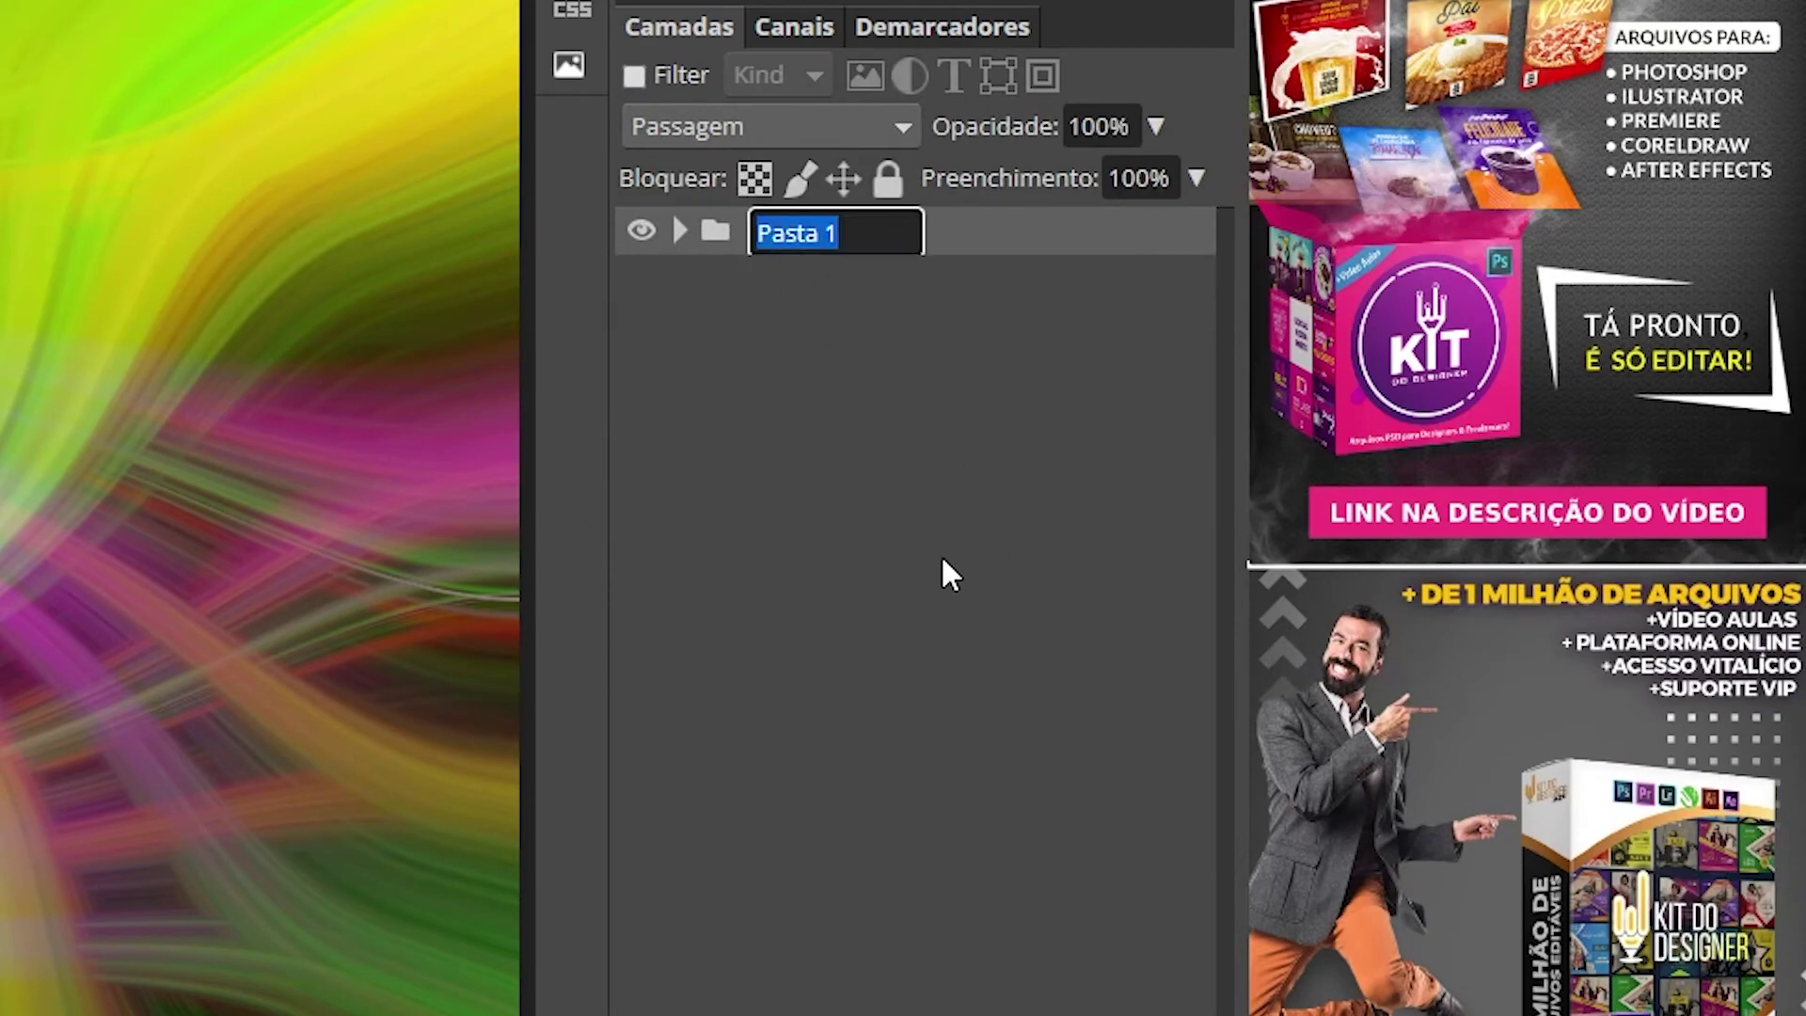
text(FLOR)
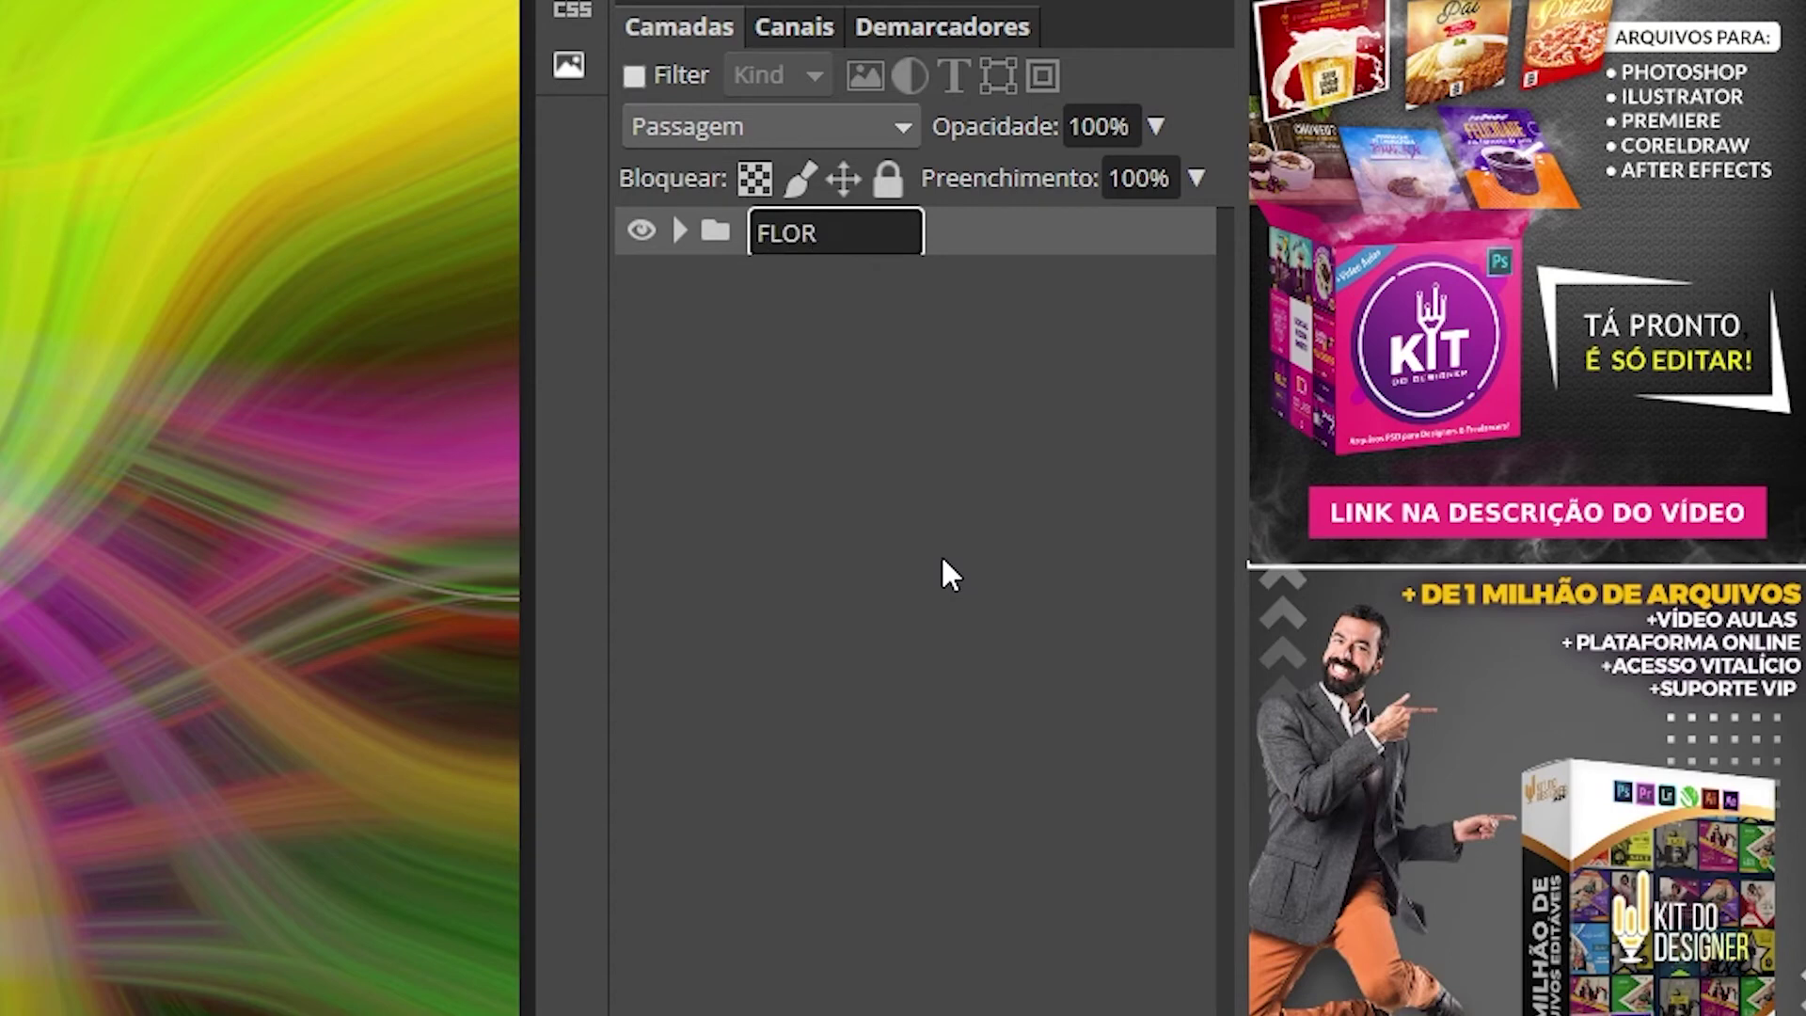
text(ES01)
key(Return)
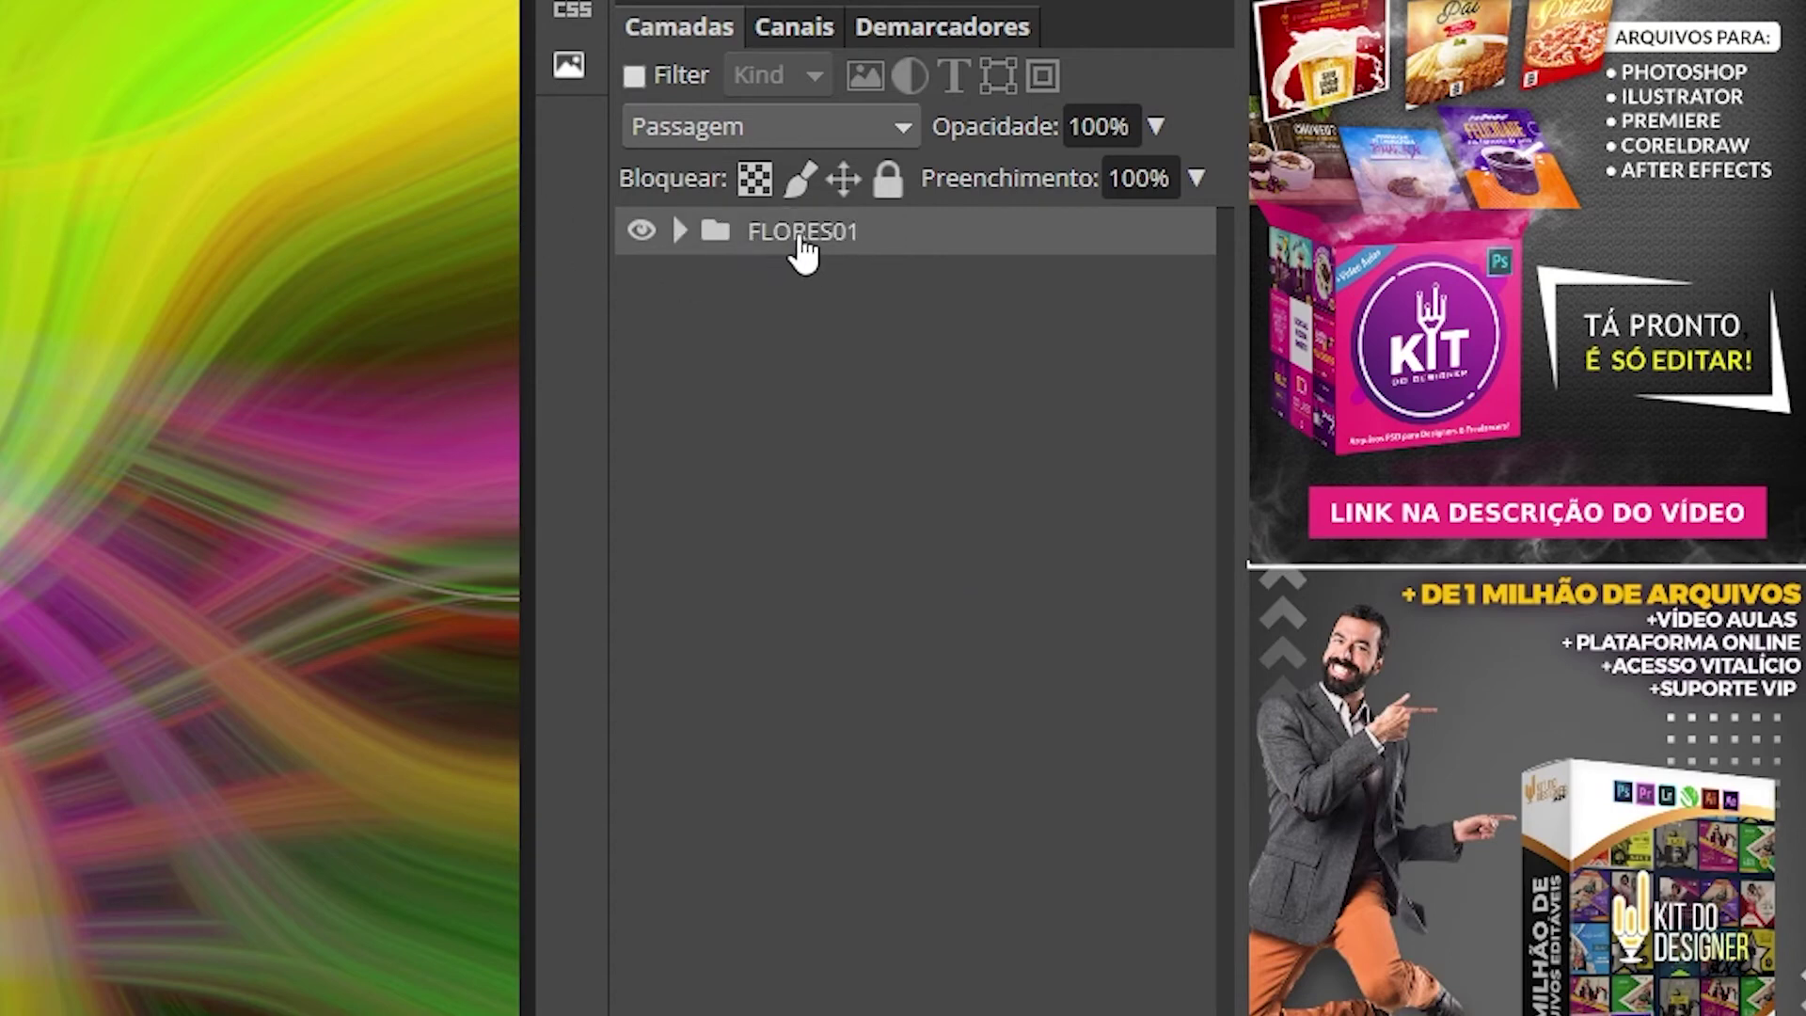
click(679, 231)
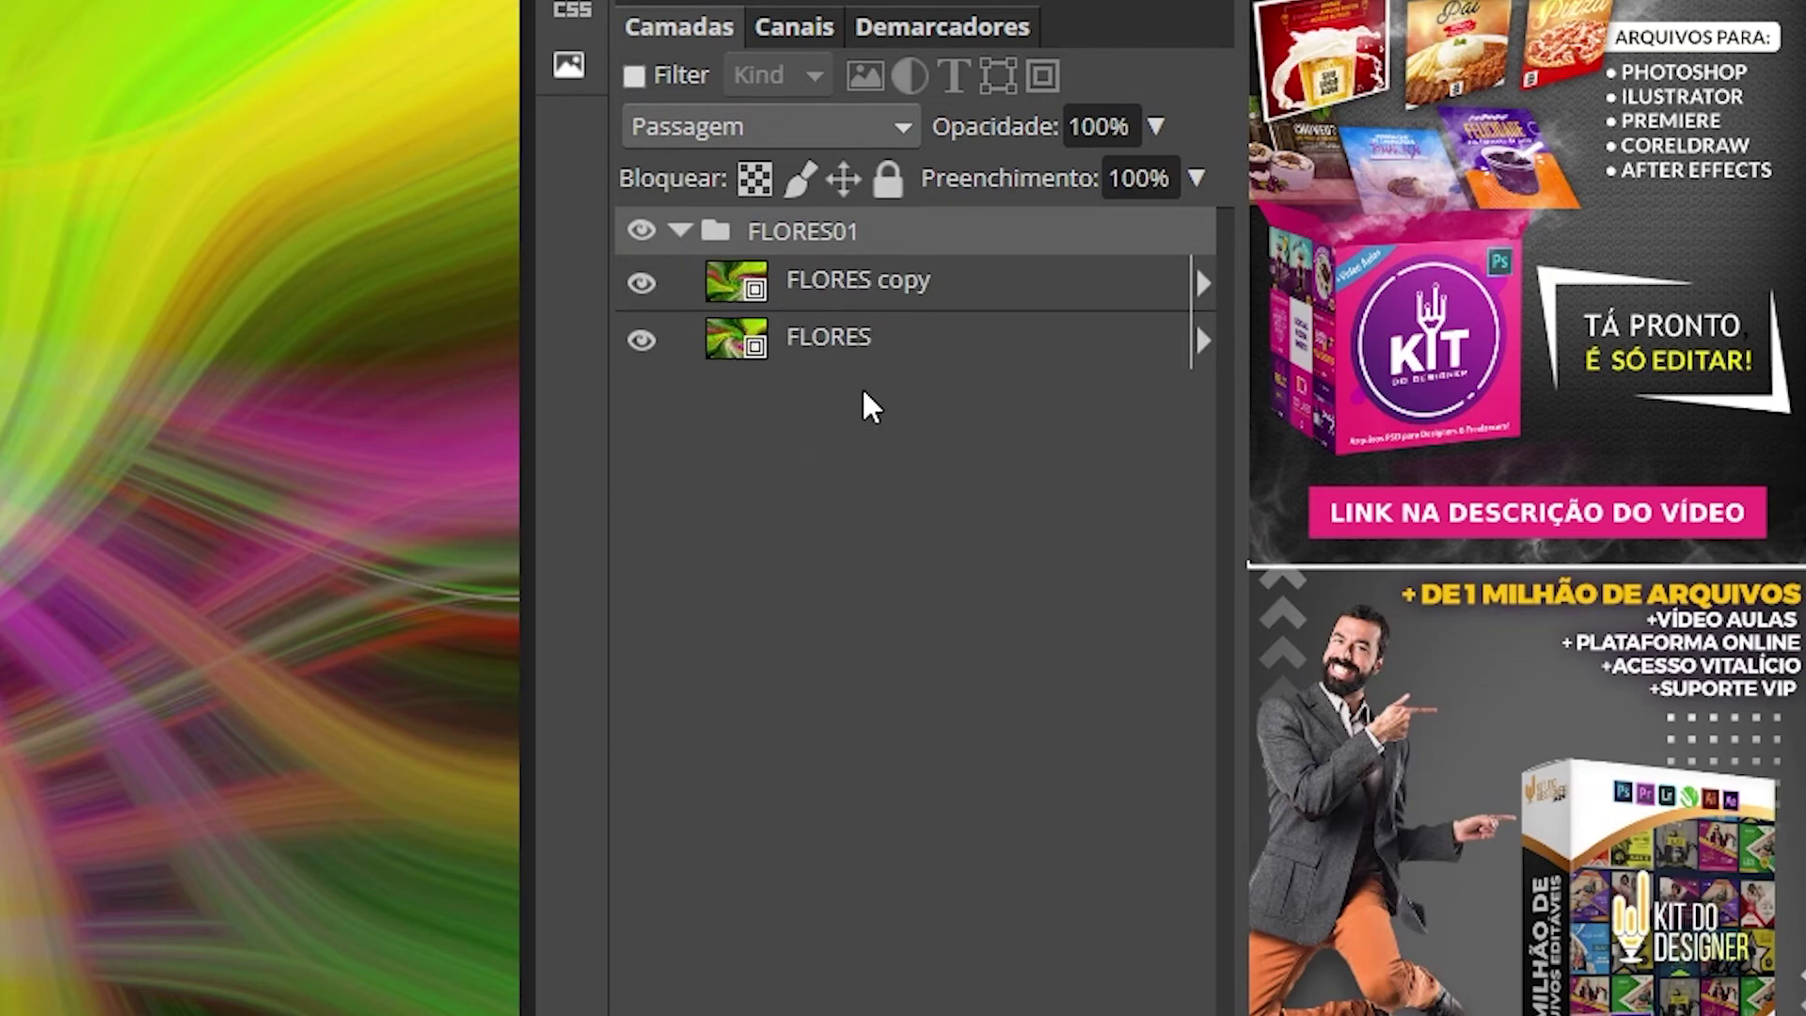
click(679, 231)
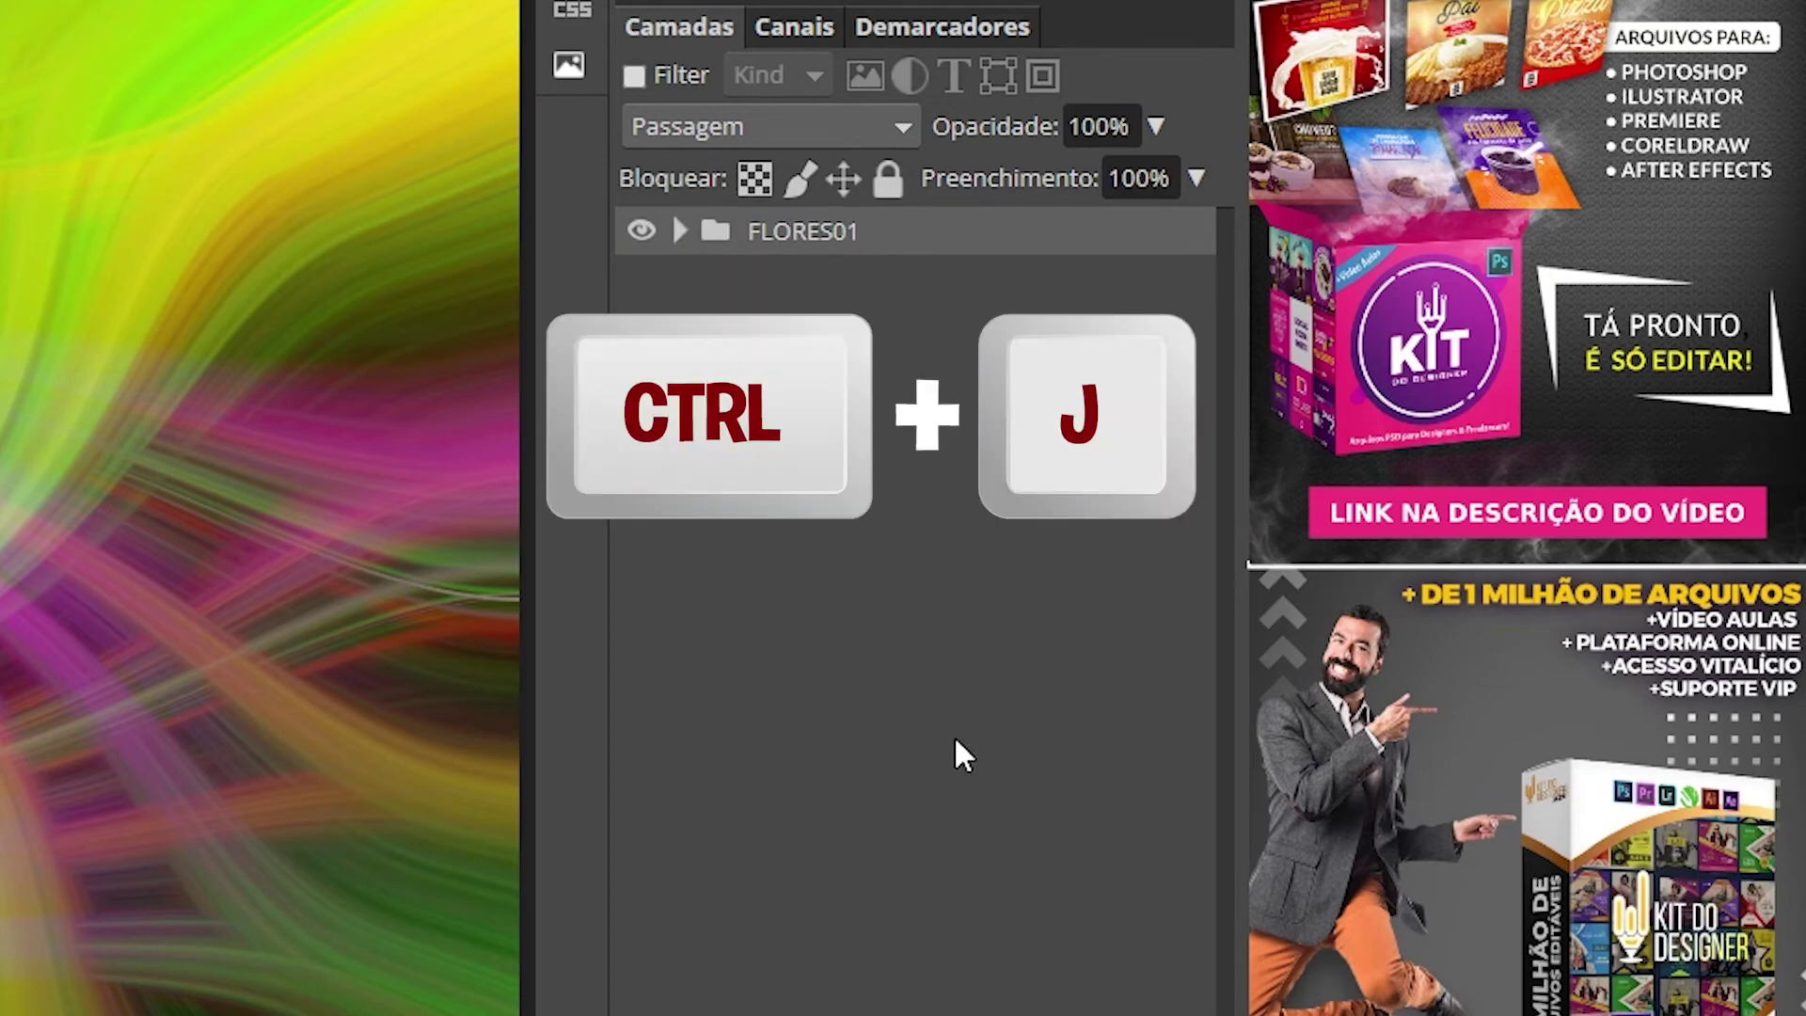
- Duplicate the FLORES01 folder and rename the copy FLORES02
key(ctrl+j)
double_click(879, 235)
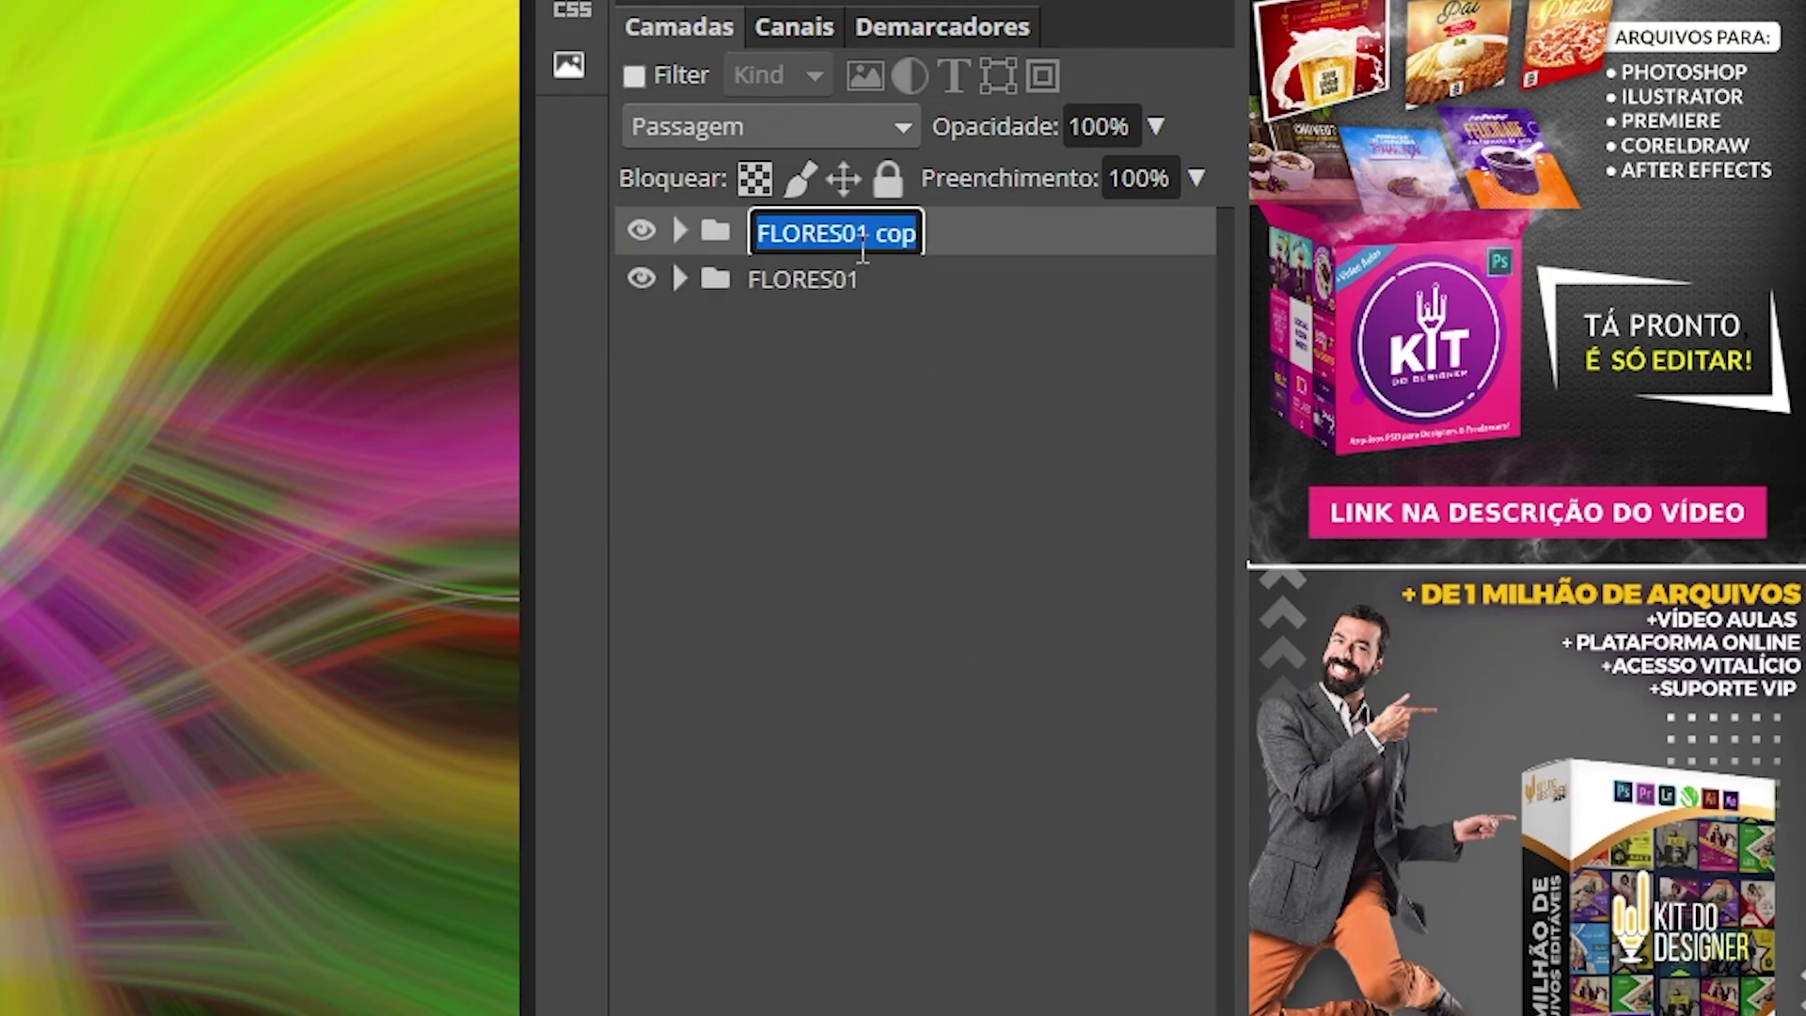
click(859, 234)
text(2)
key(Delete)
key(Delete)
key(Delete)
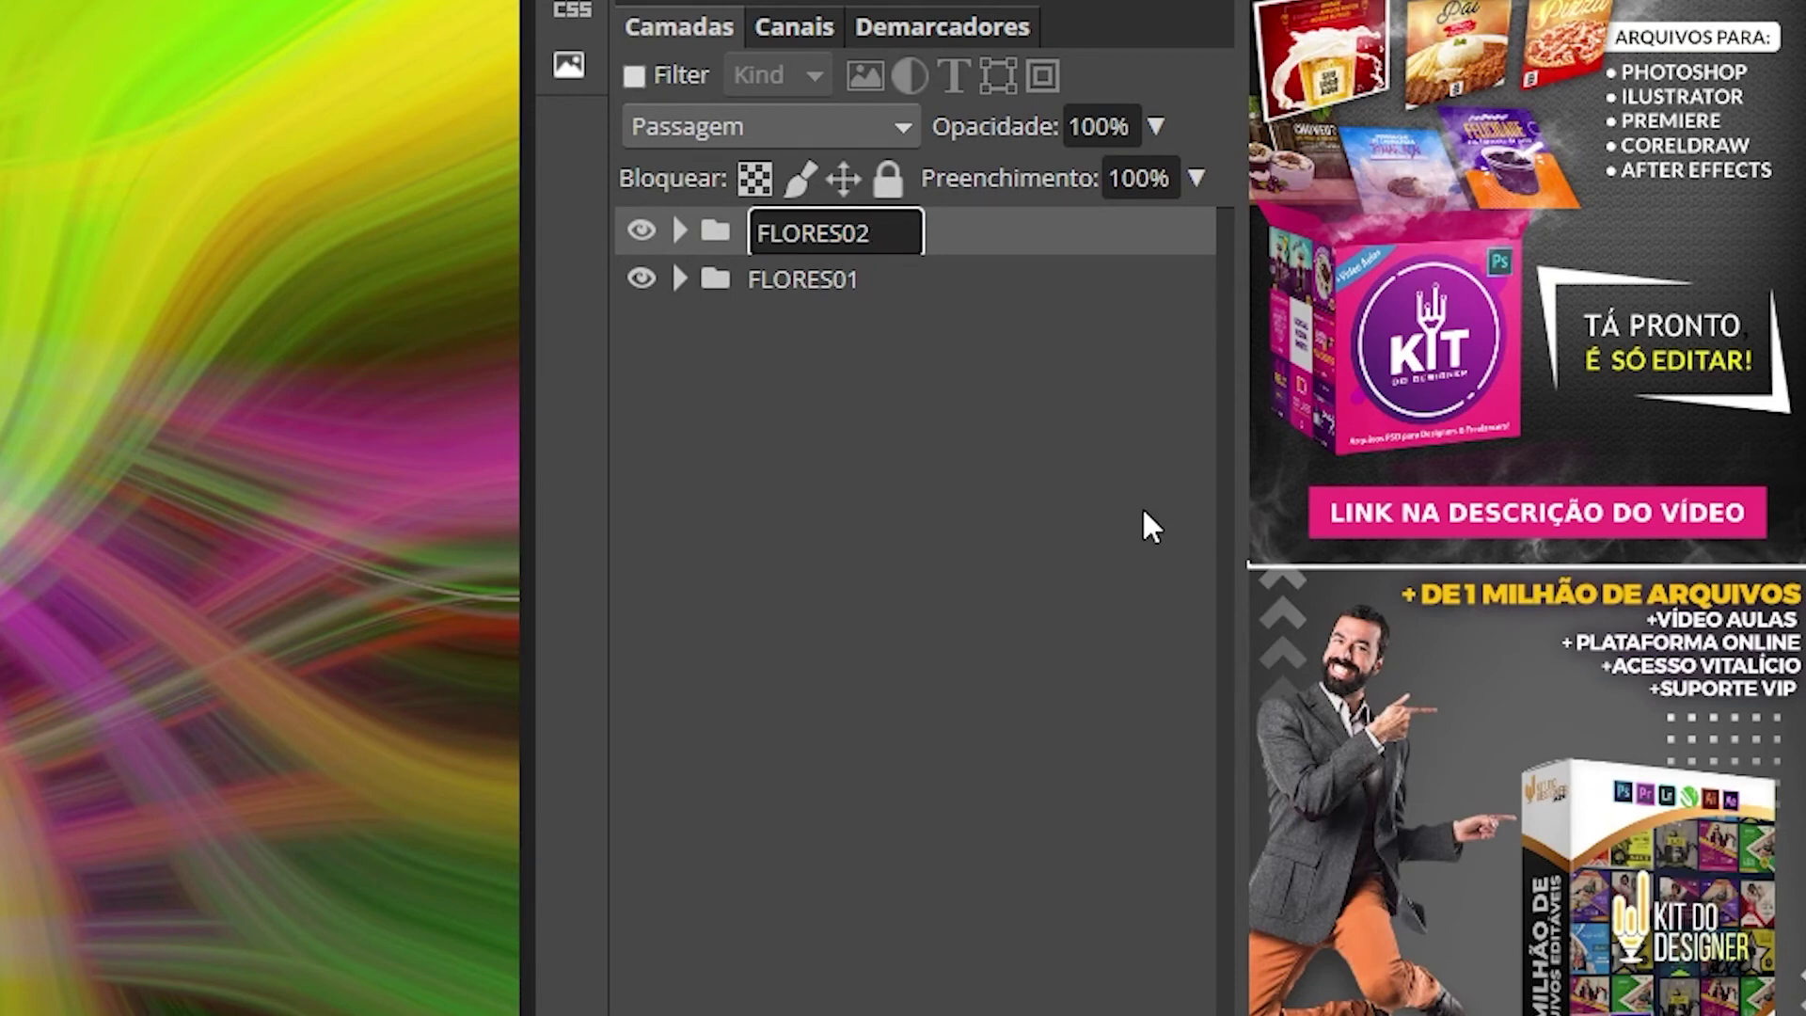
key(Return)
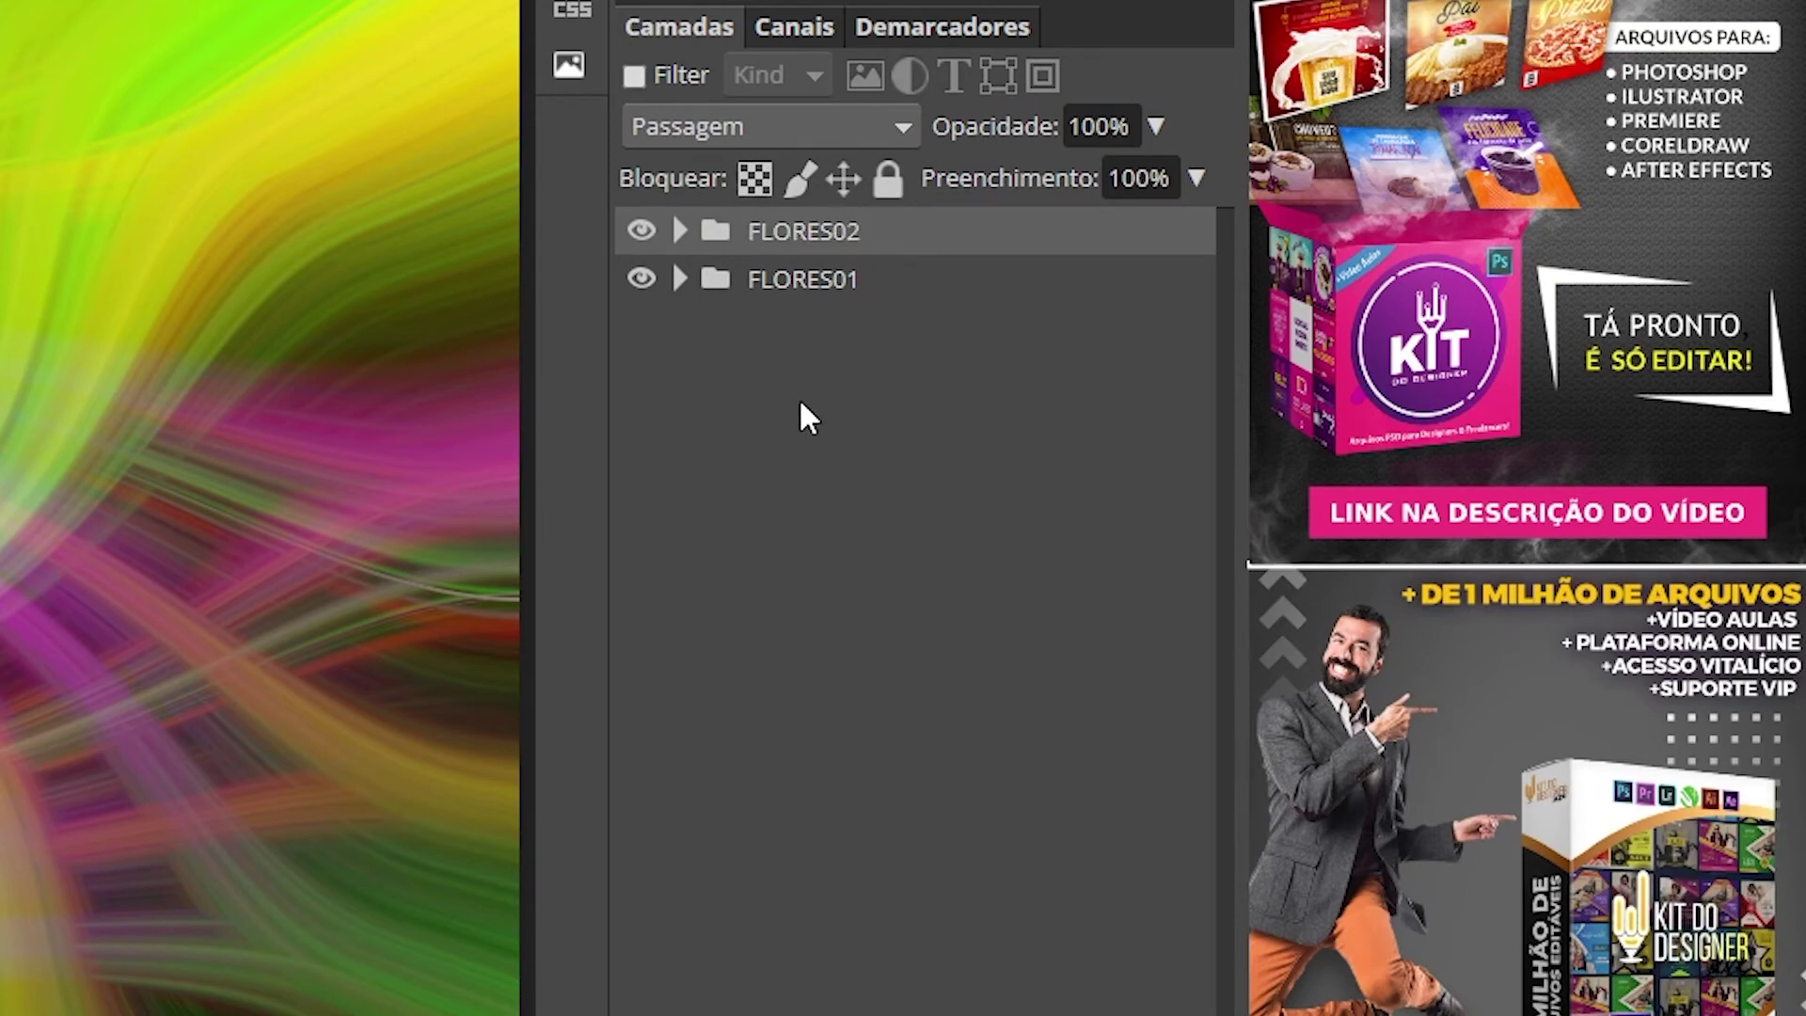
double_click(826, 235)
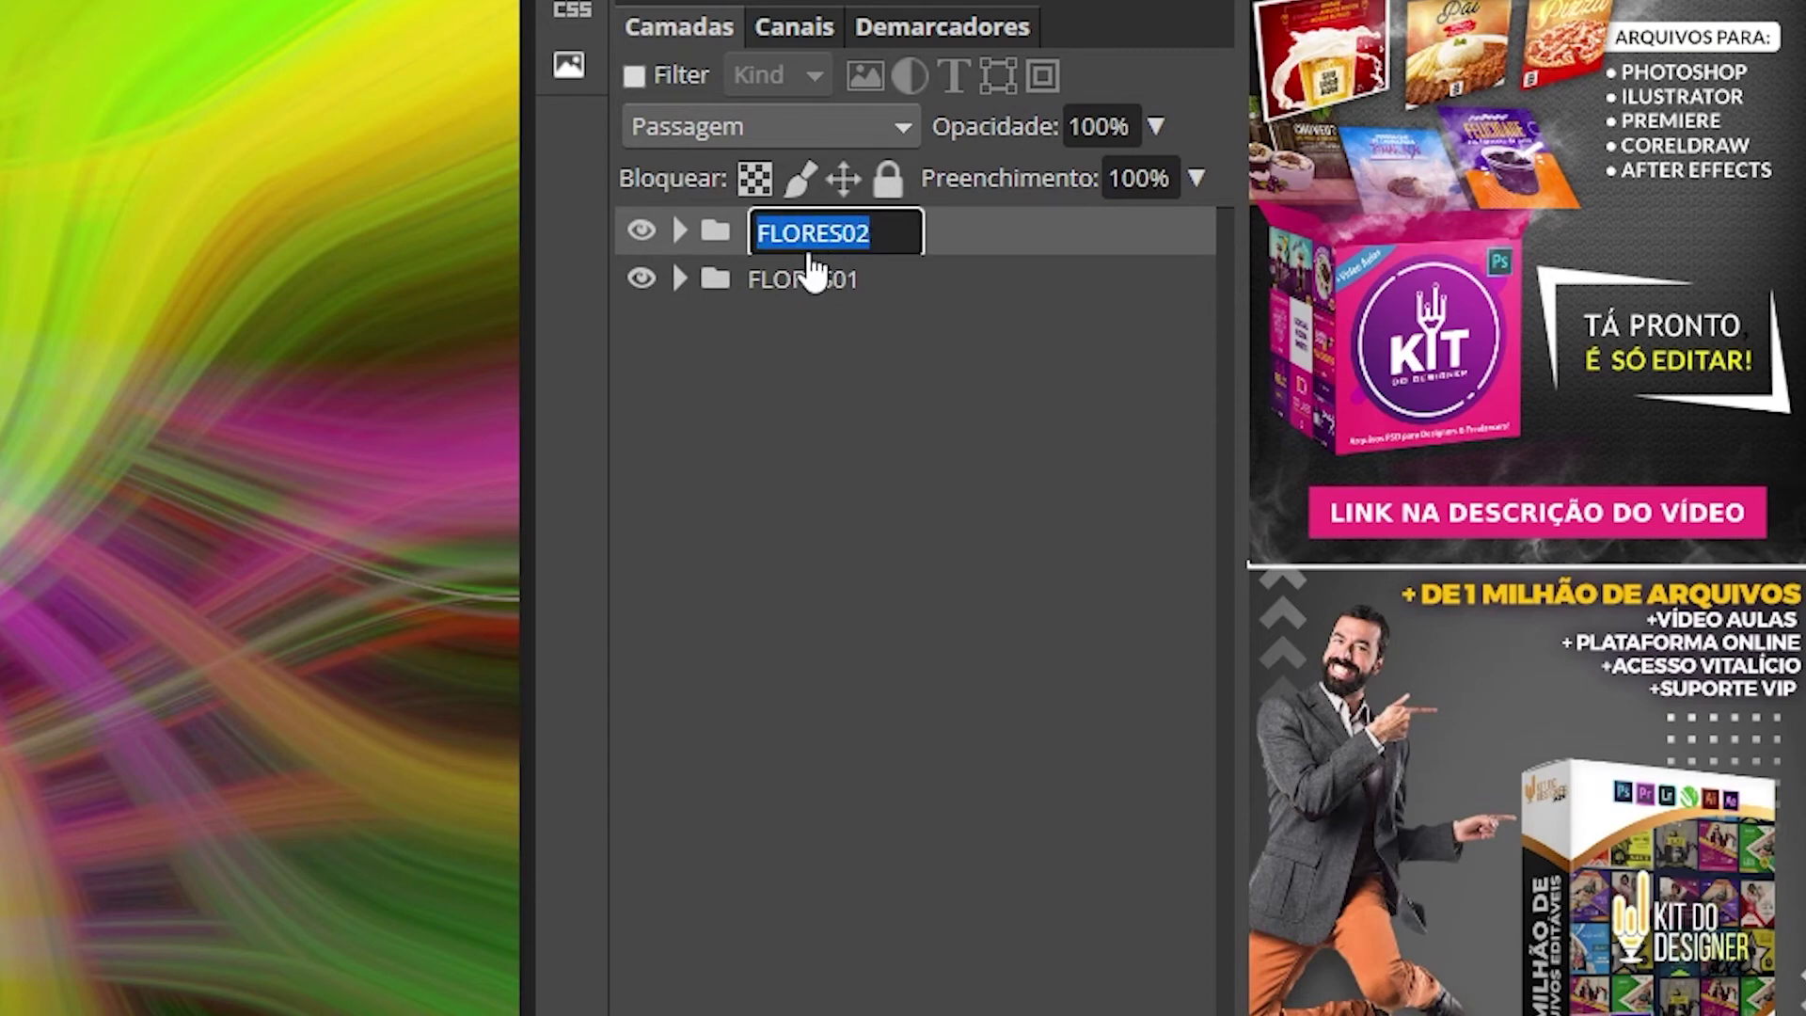
key(Return)
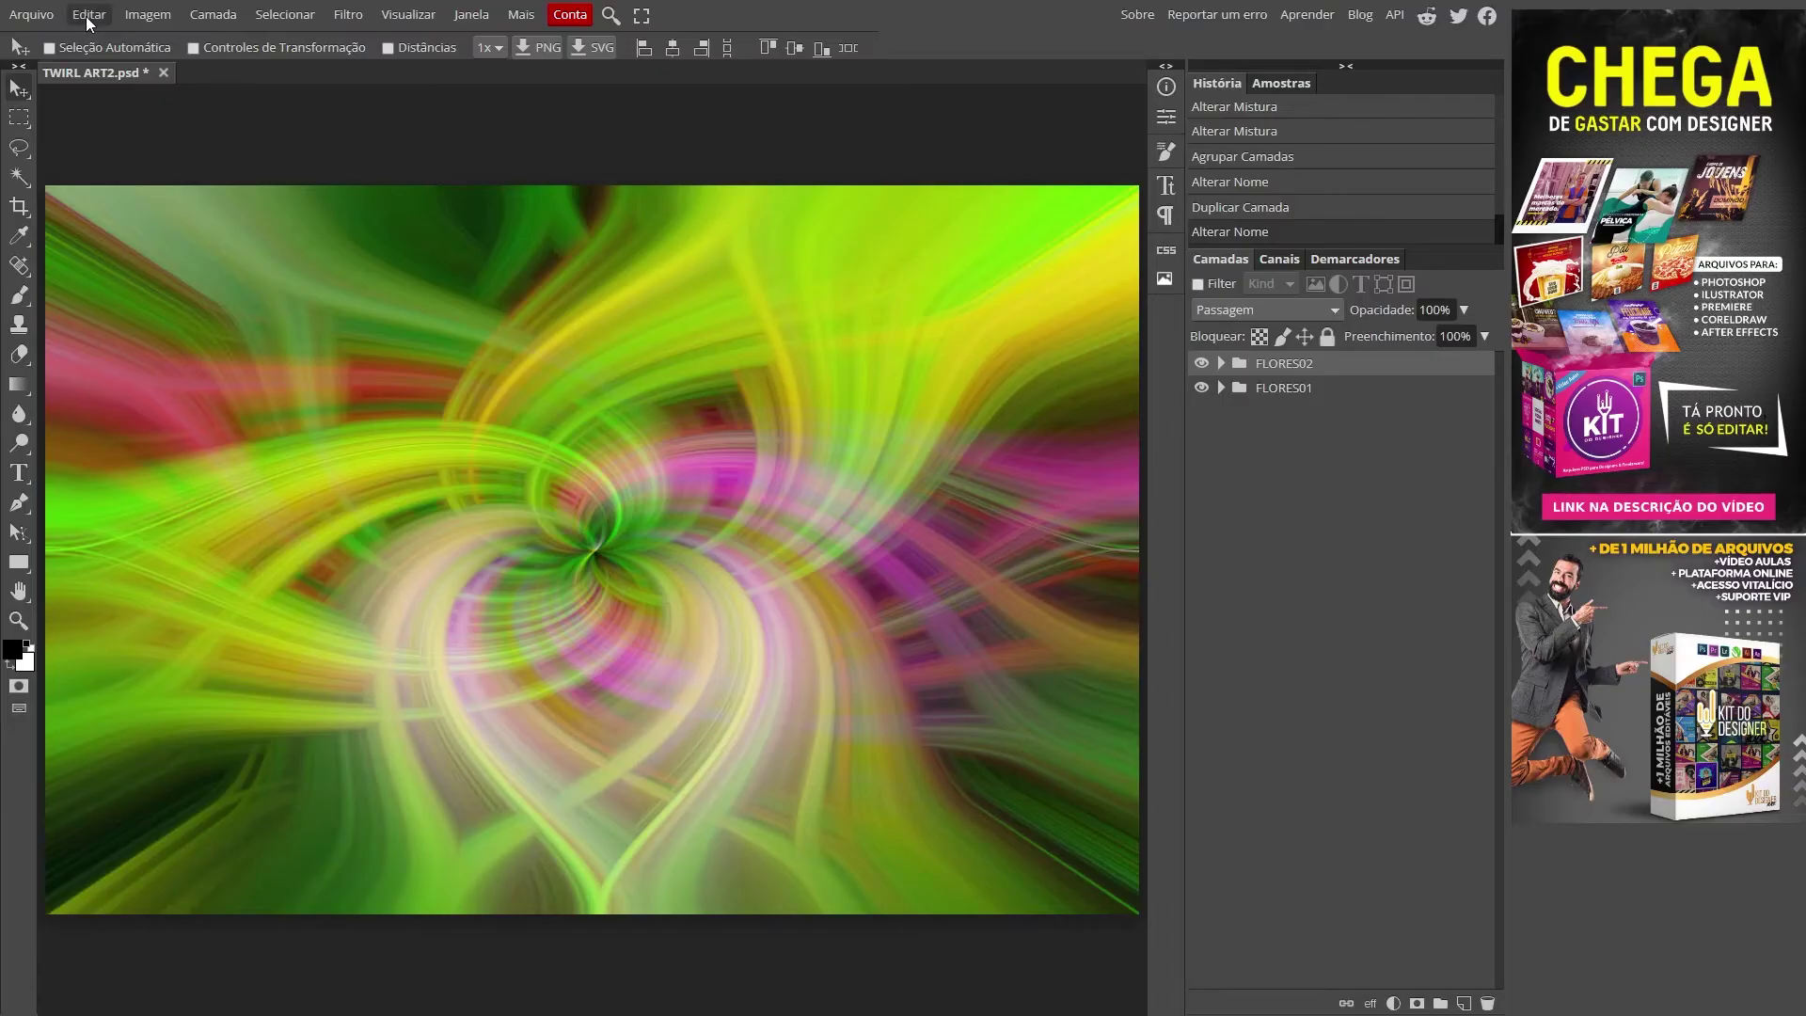
- Rotate the FLORES02 group 180° and set its blend mode to Clarear
click(87, 15)
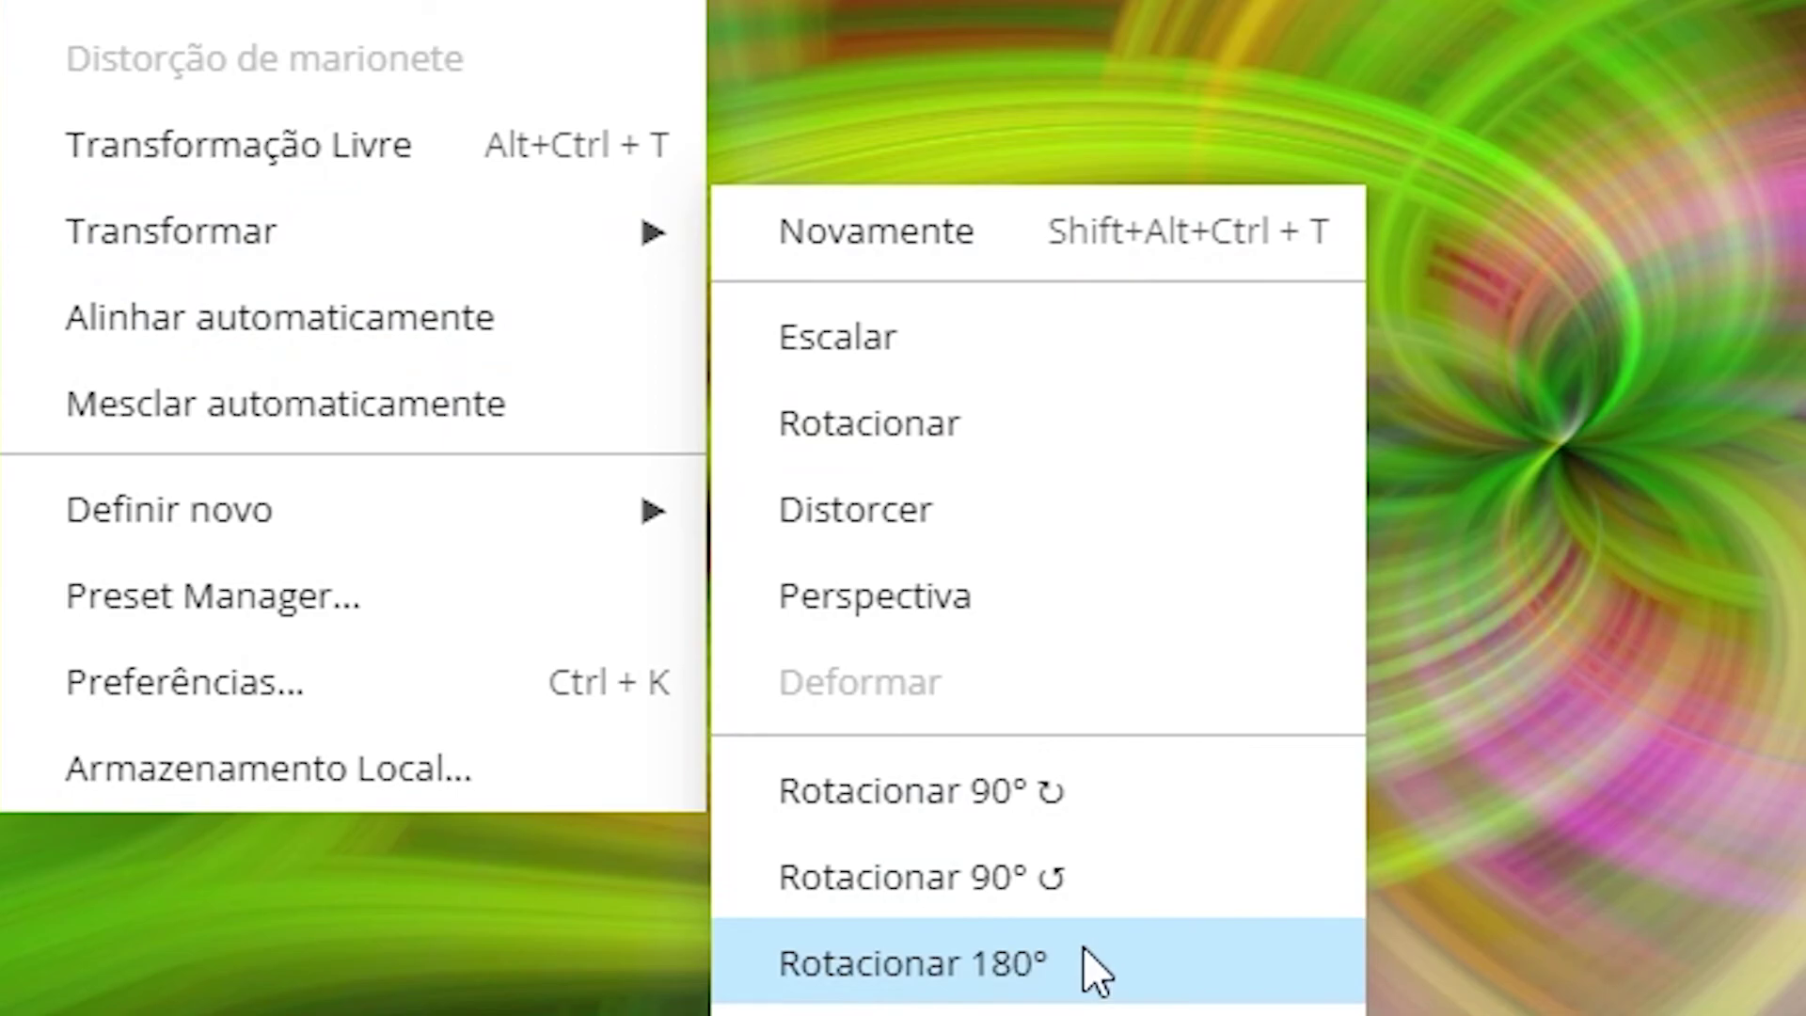
click(1081, 946)
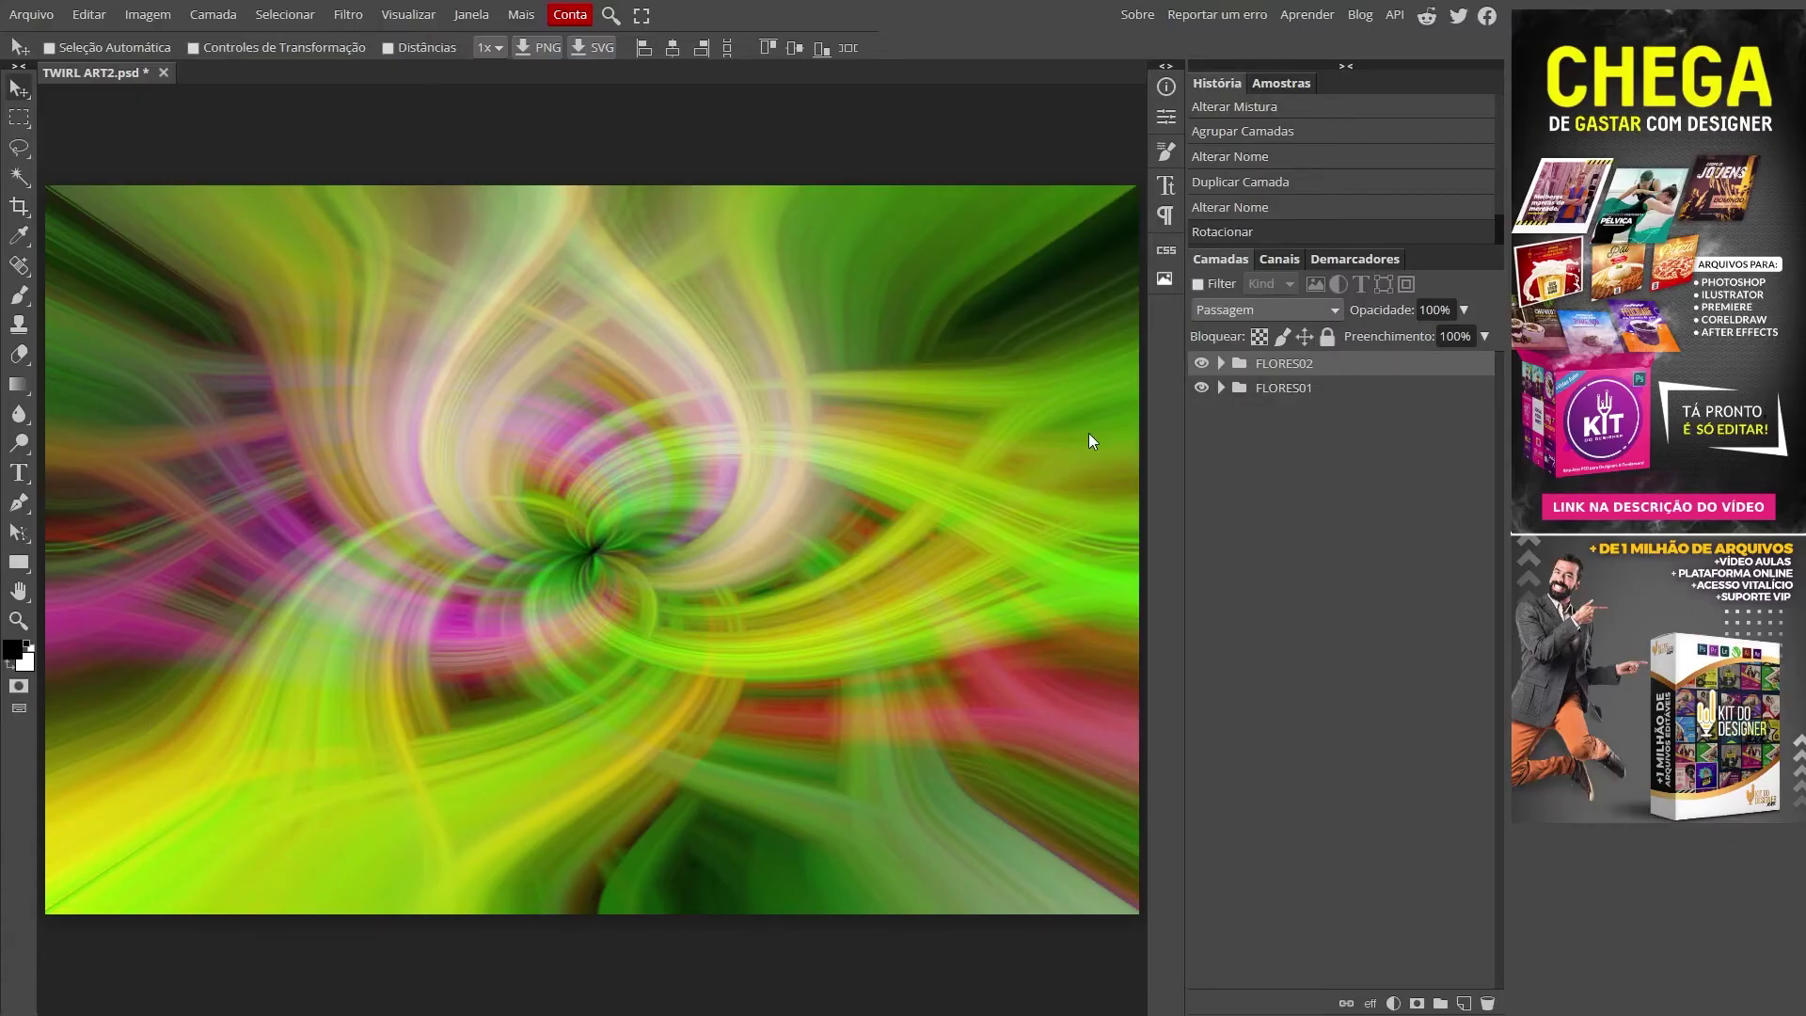
click(1266, 306)
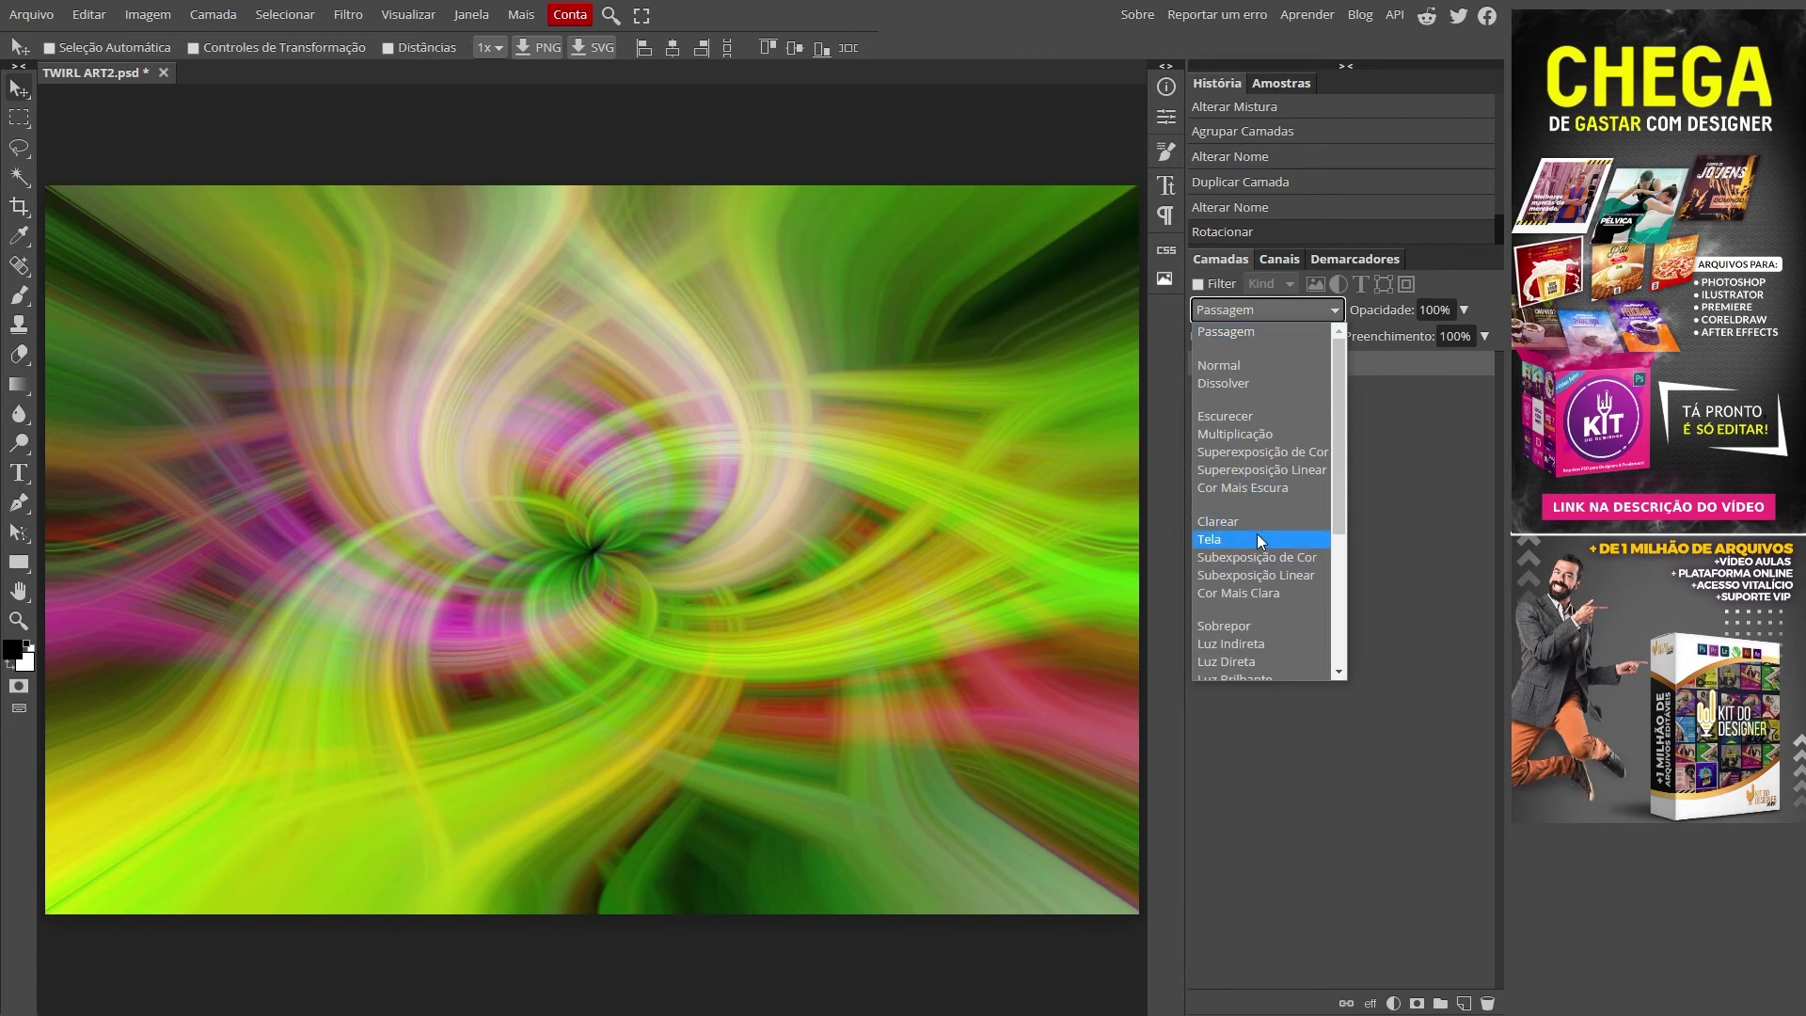
scroll(1257, 529, down, 2)
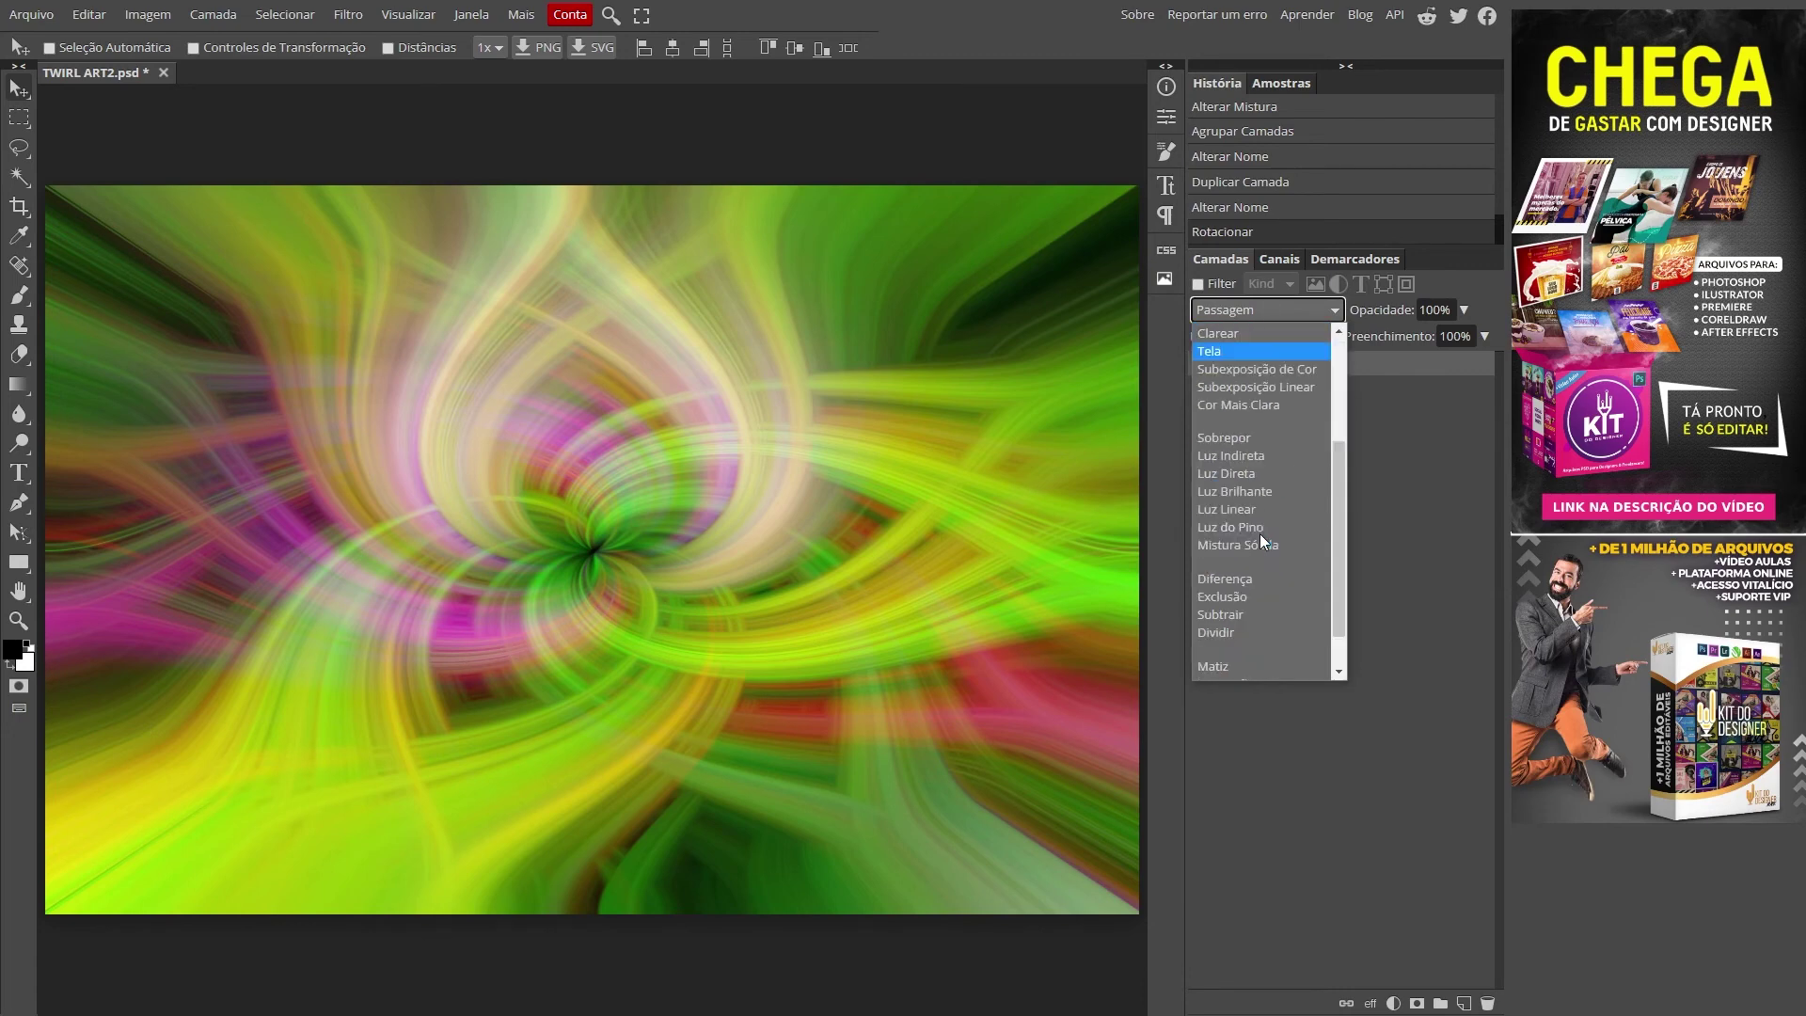
click(1270, 477)
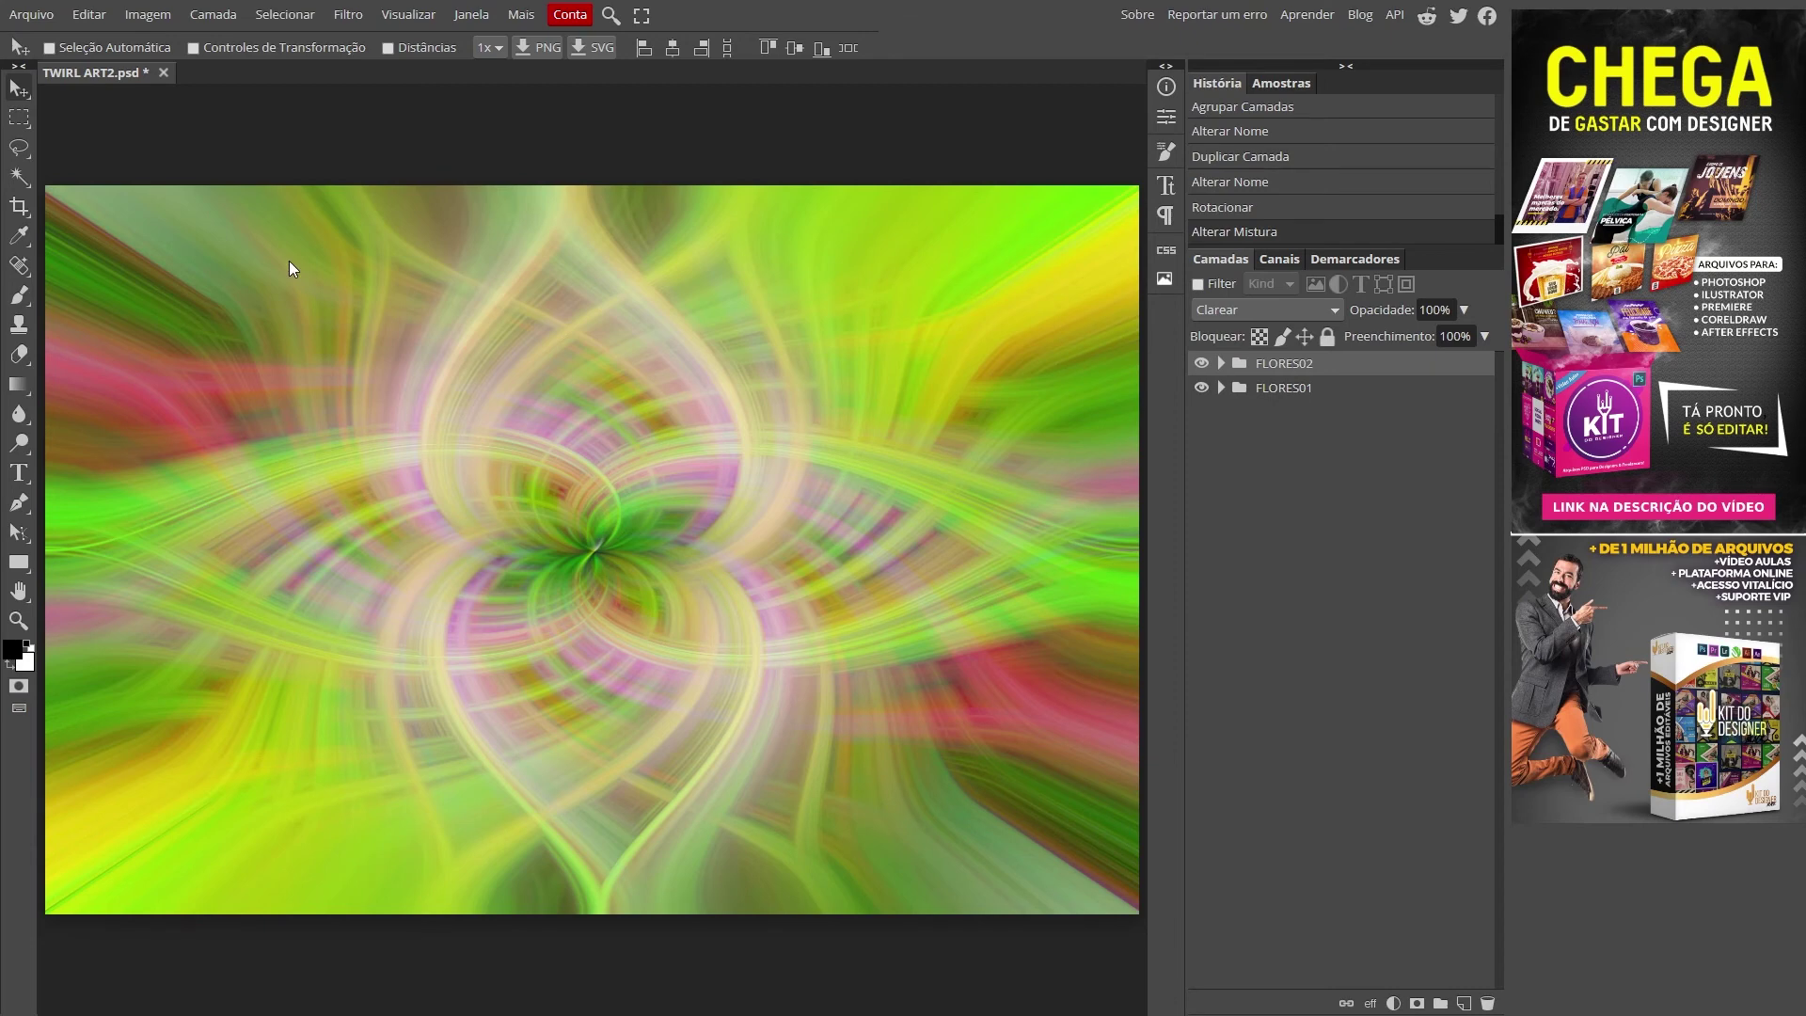
click(32, 14)
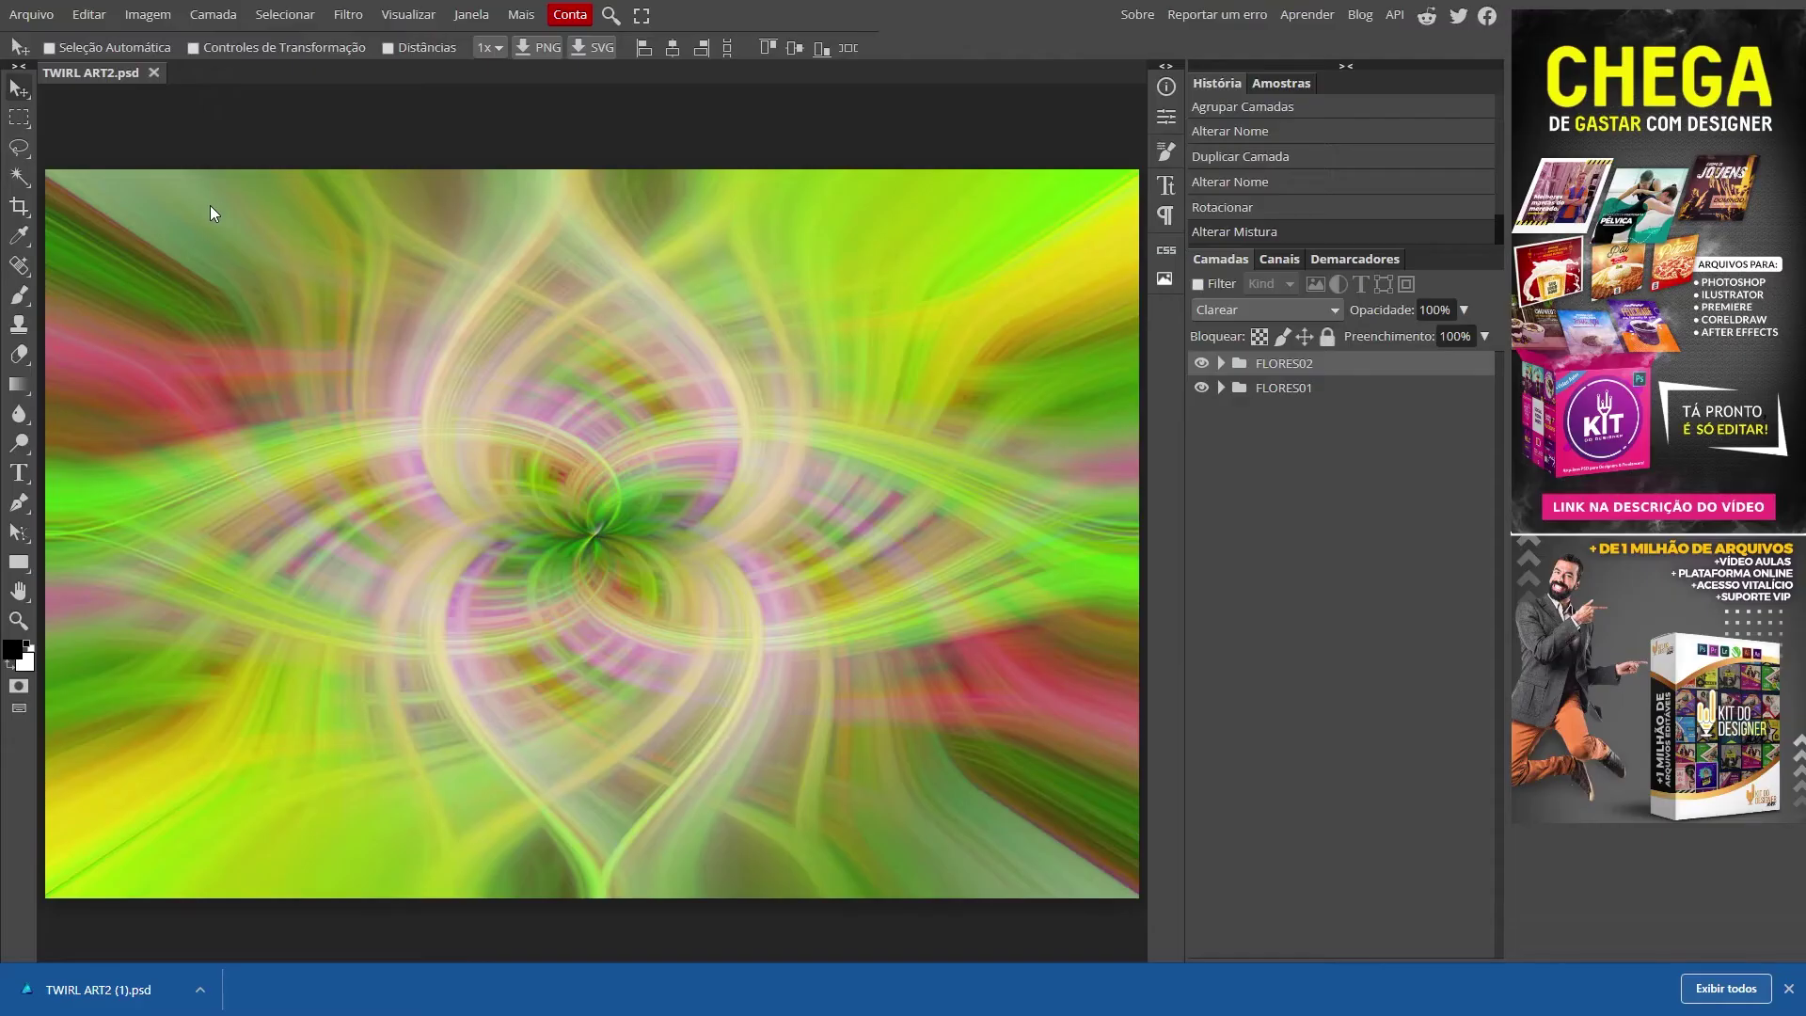
- Export the image as a JPG with Qualidade at 100% and save it
click(35, 17)
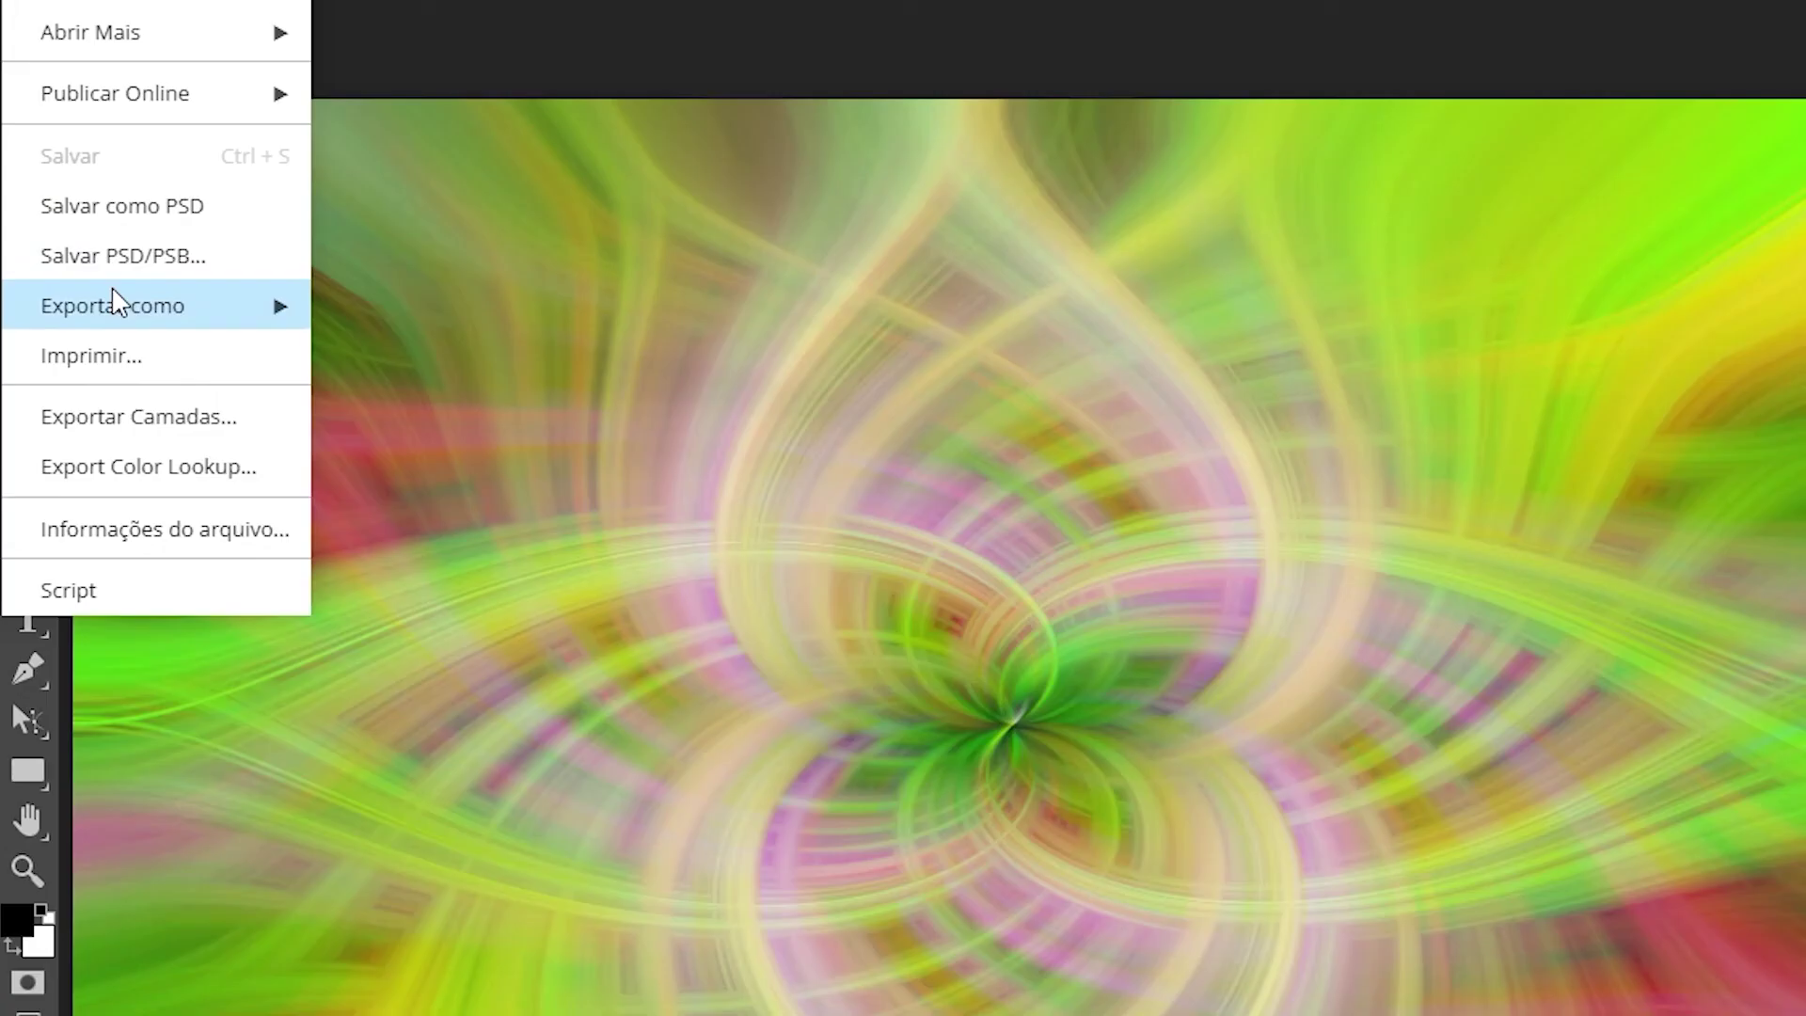
click(70, 290)
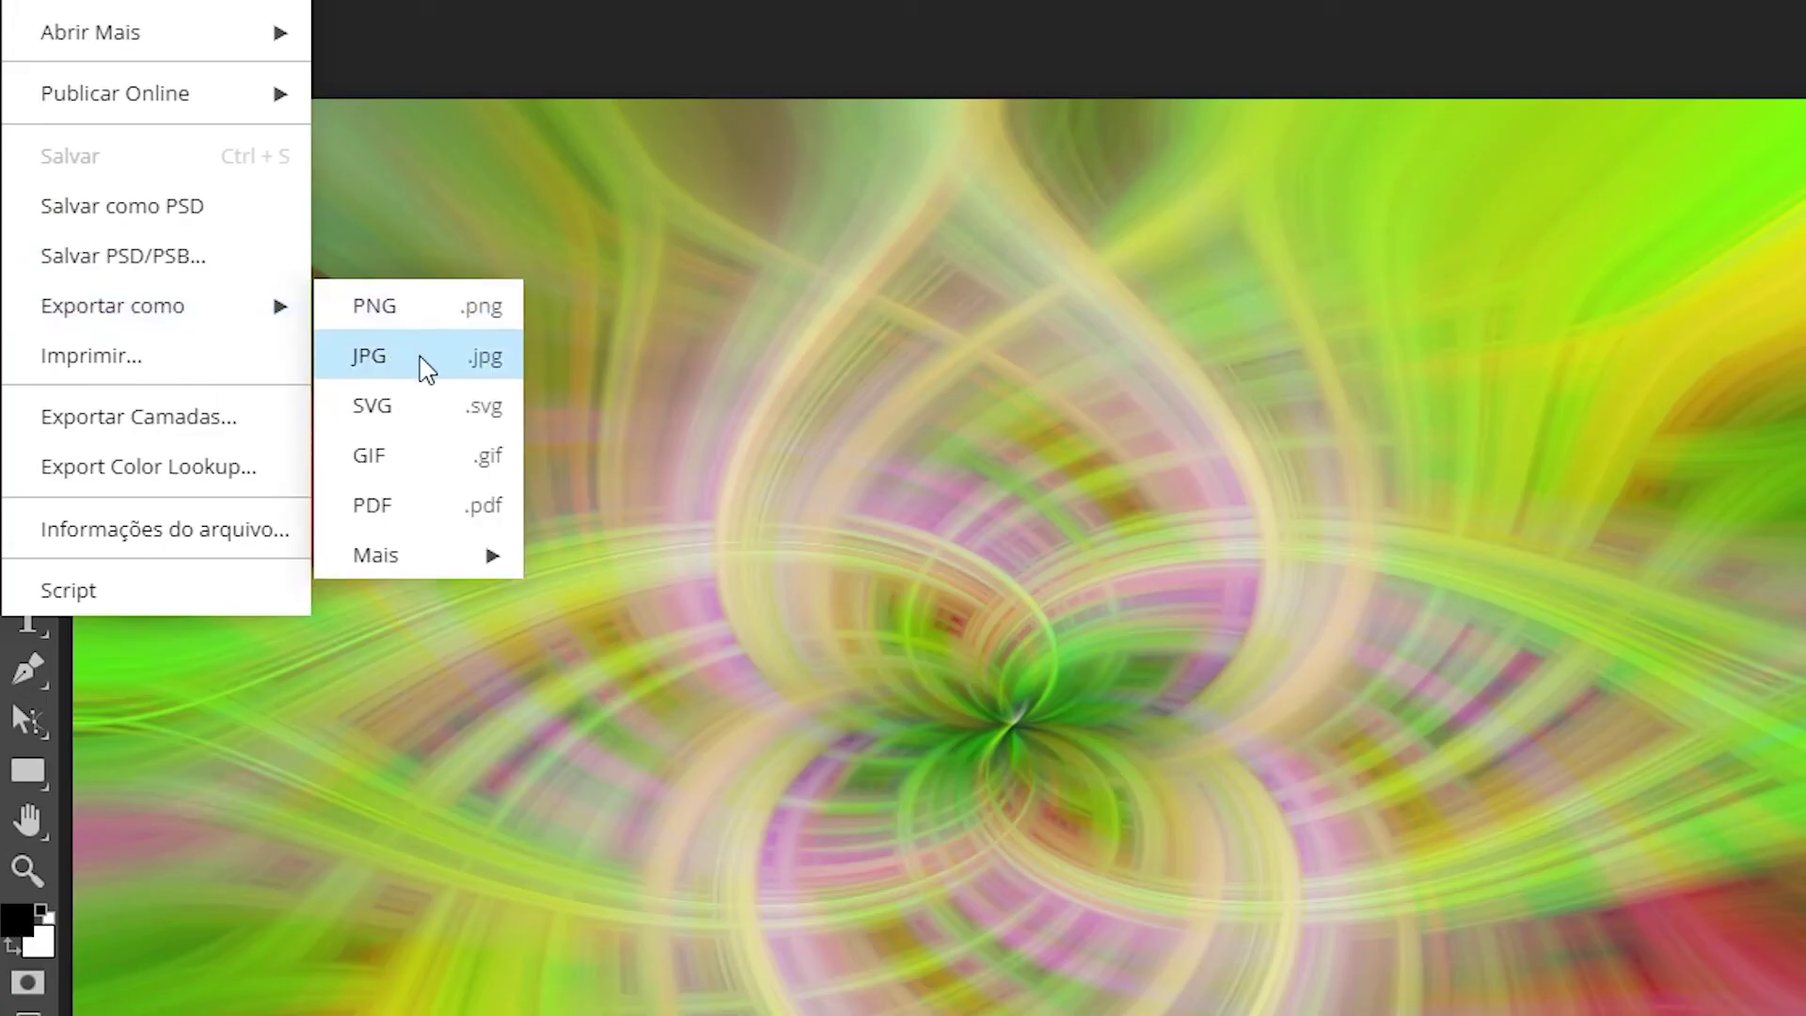
click(419, 359)
drag(1320, 393, 1453, 381)
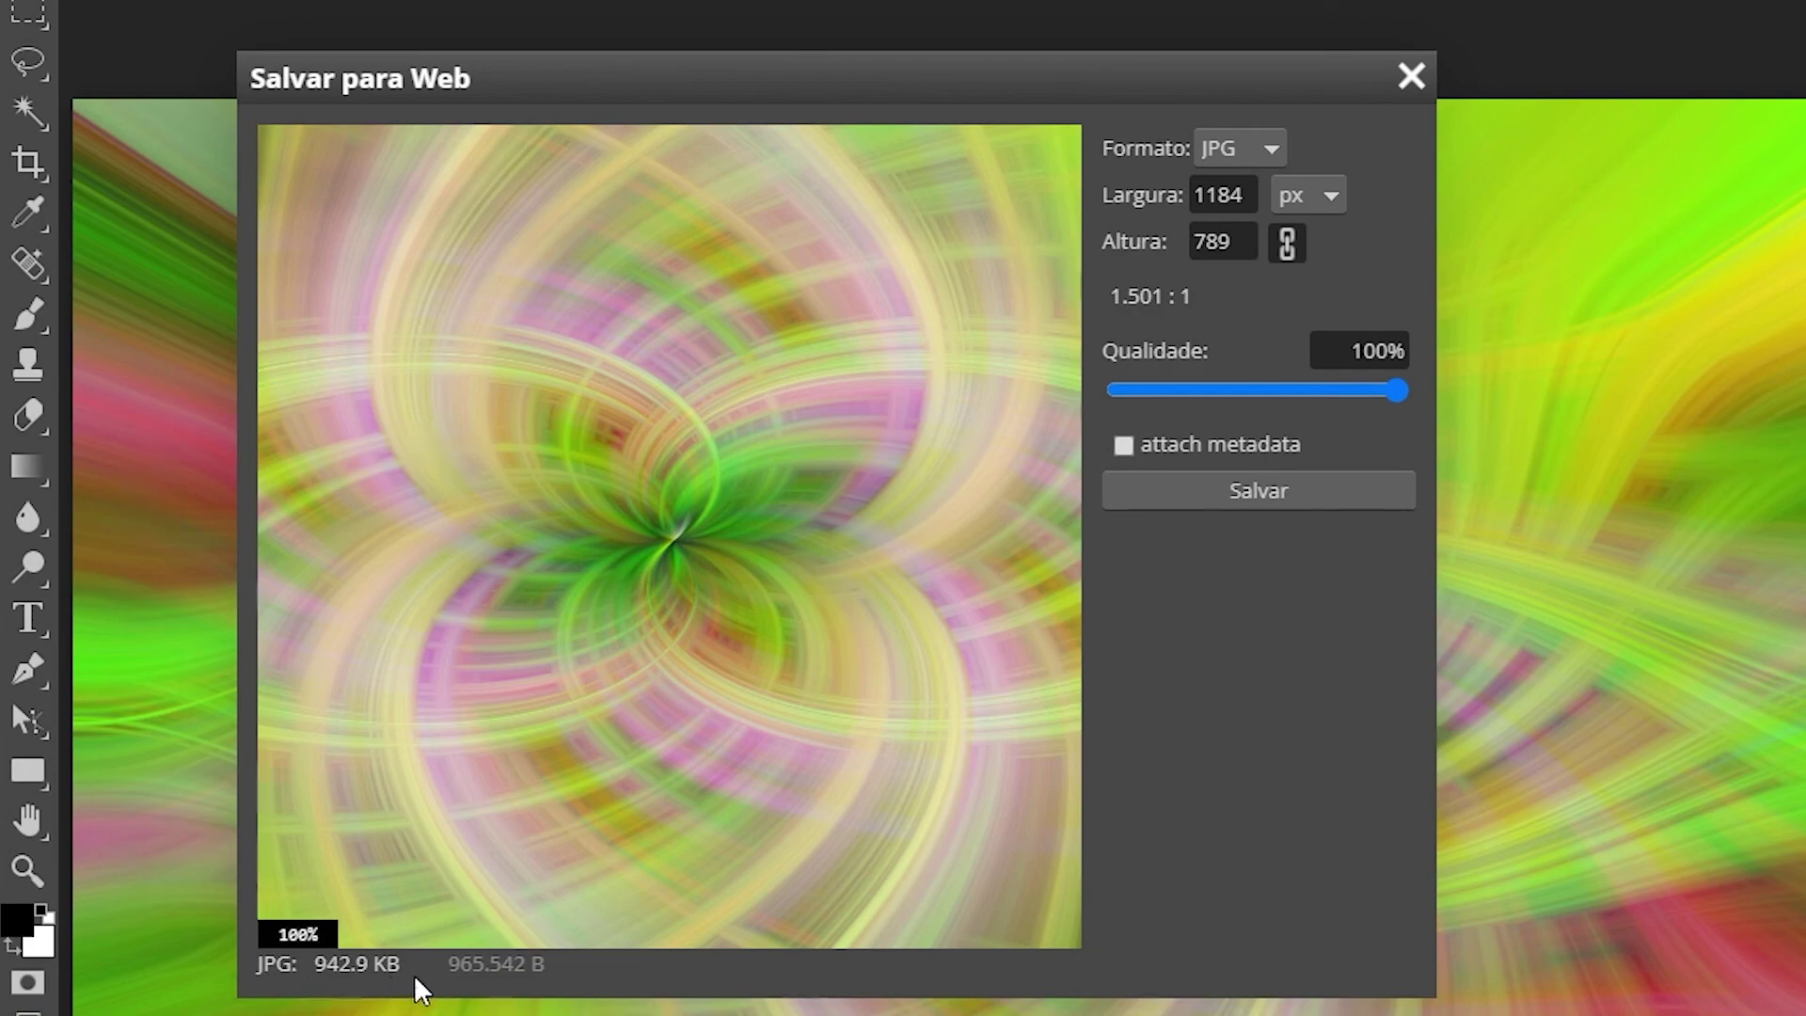
click(1279, 485)
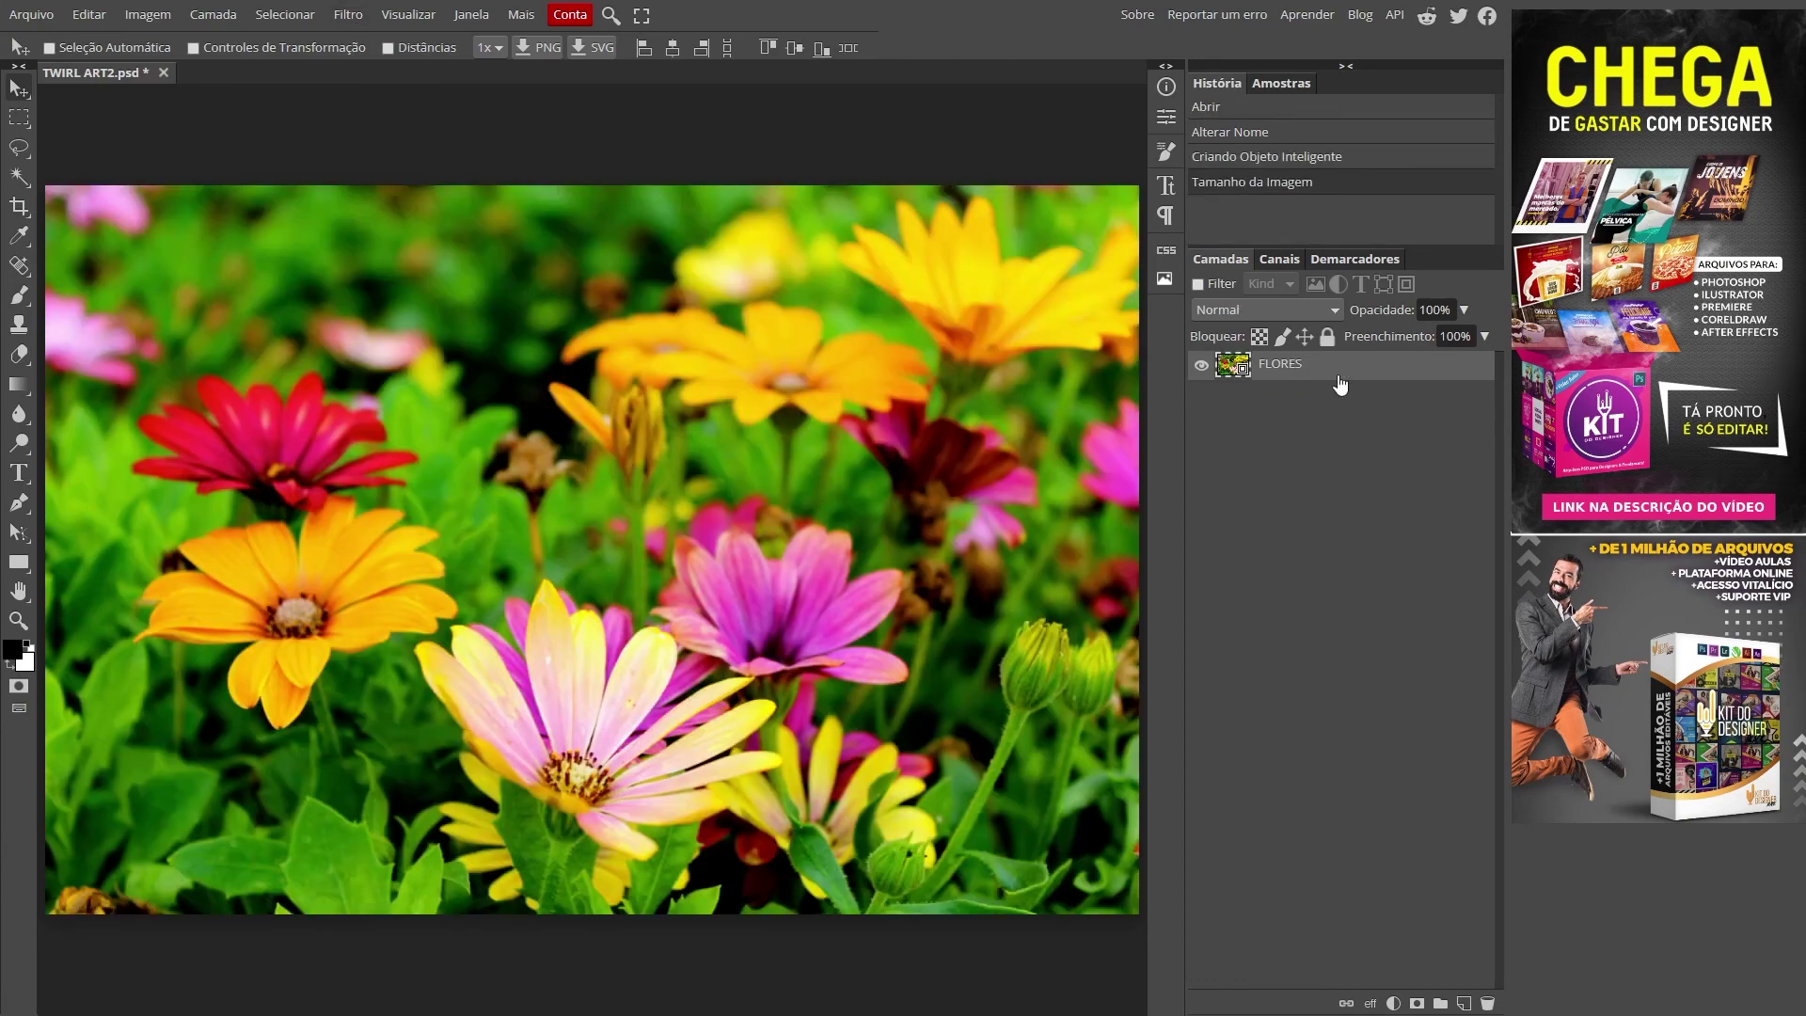
- Apply a Mezzo-tinto filter of type Long Strokes to the flower photo
click(348, 14)
click(602, 381)
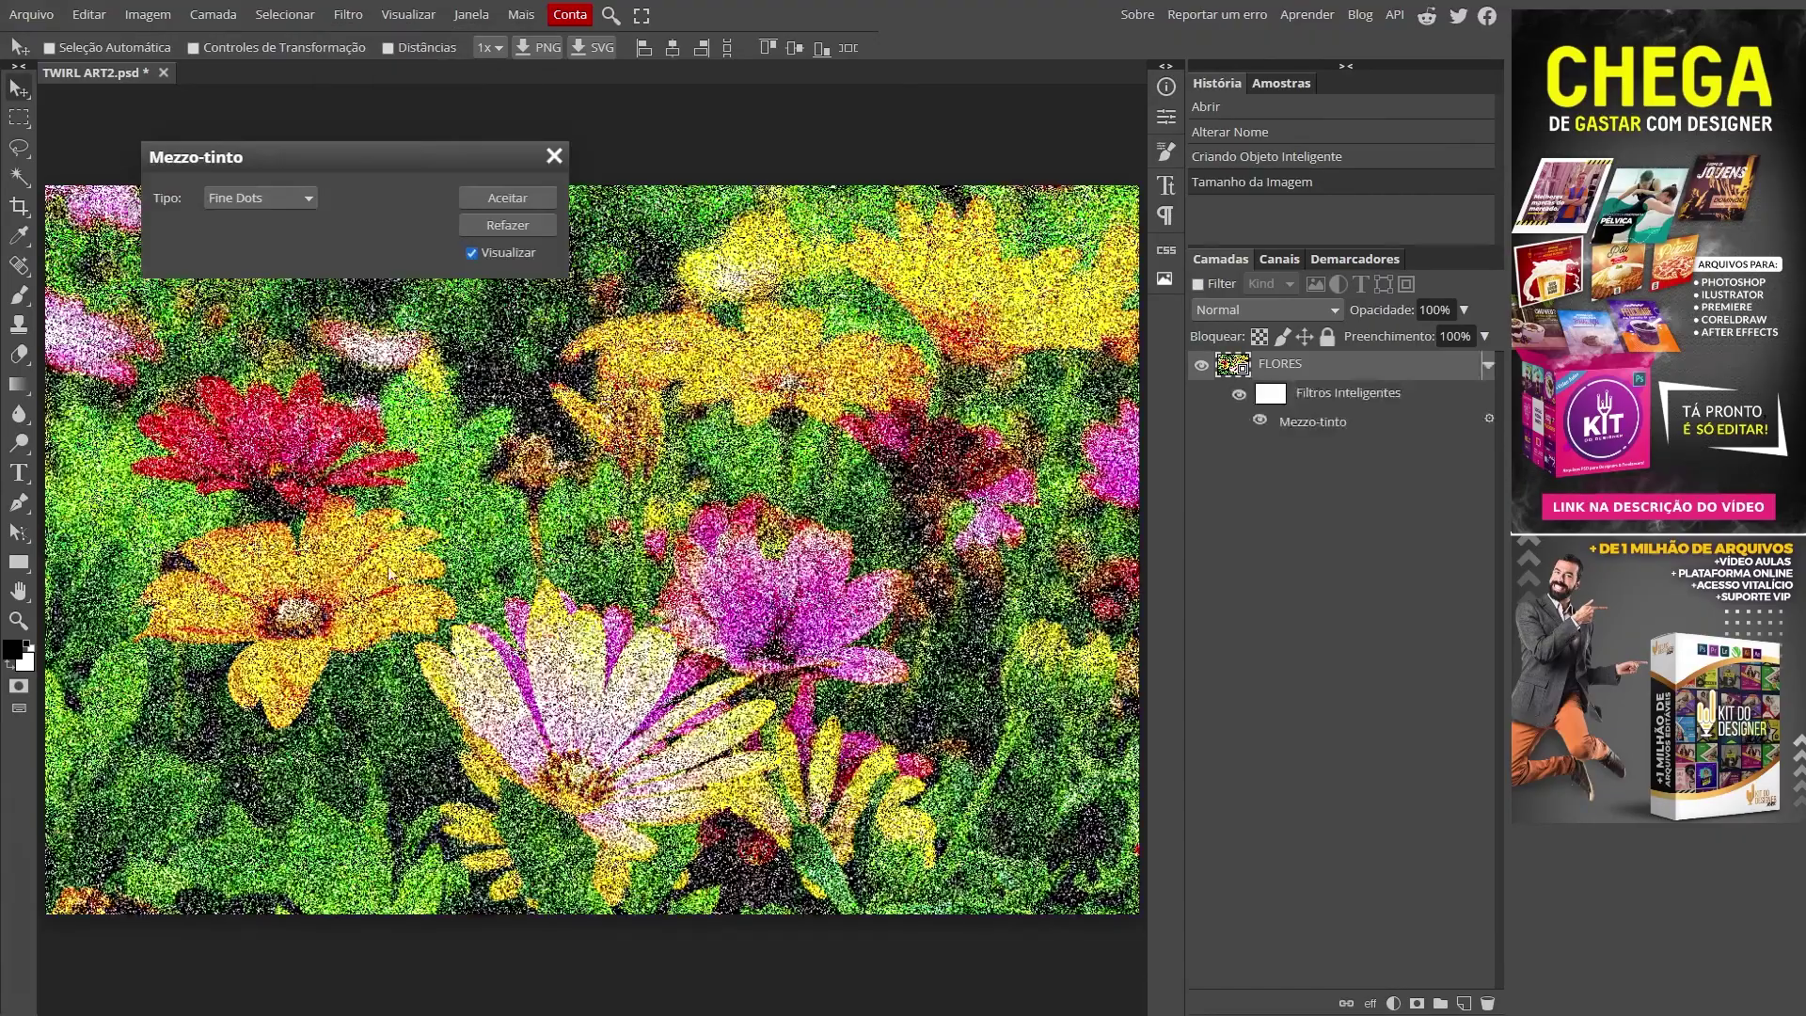
click(315, 199)
click(242, 307)
click(261, 197)
click(246, 411)
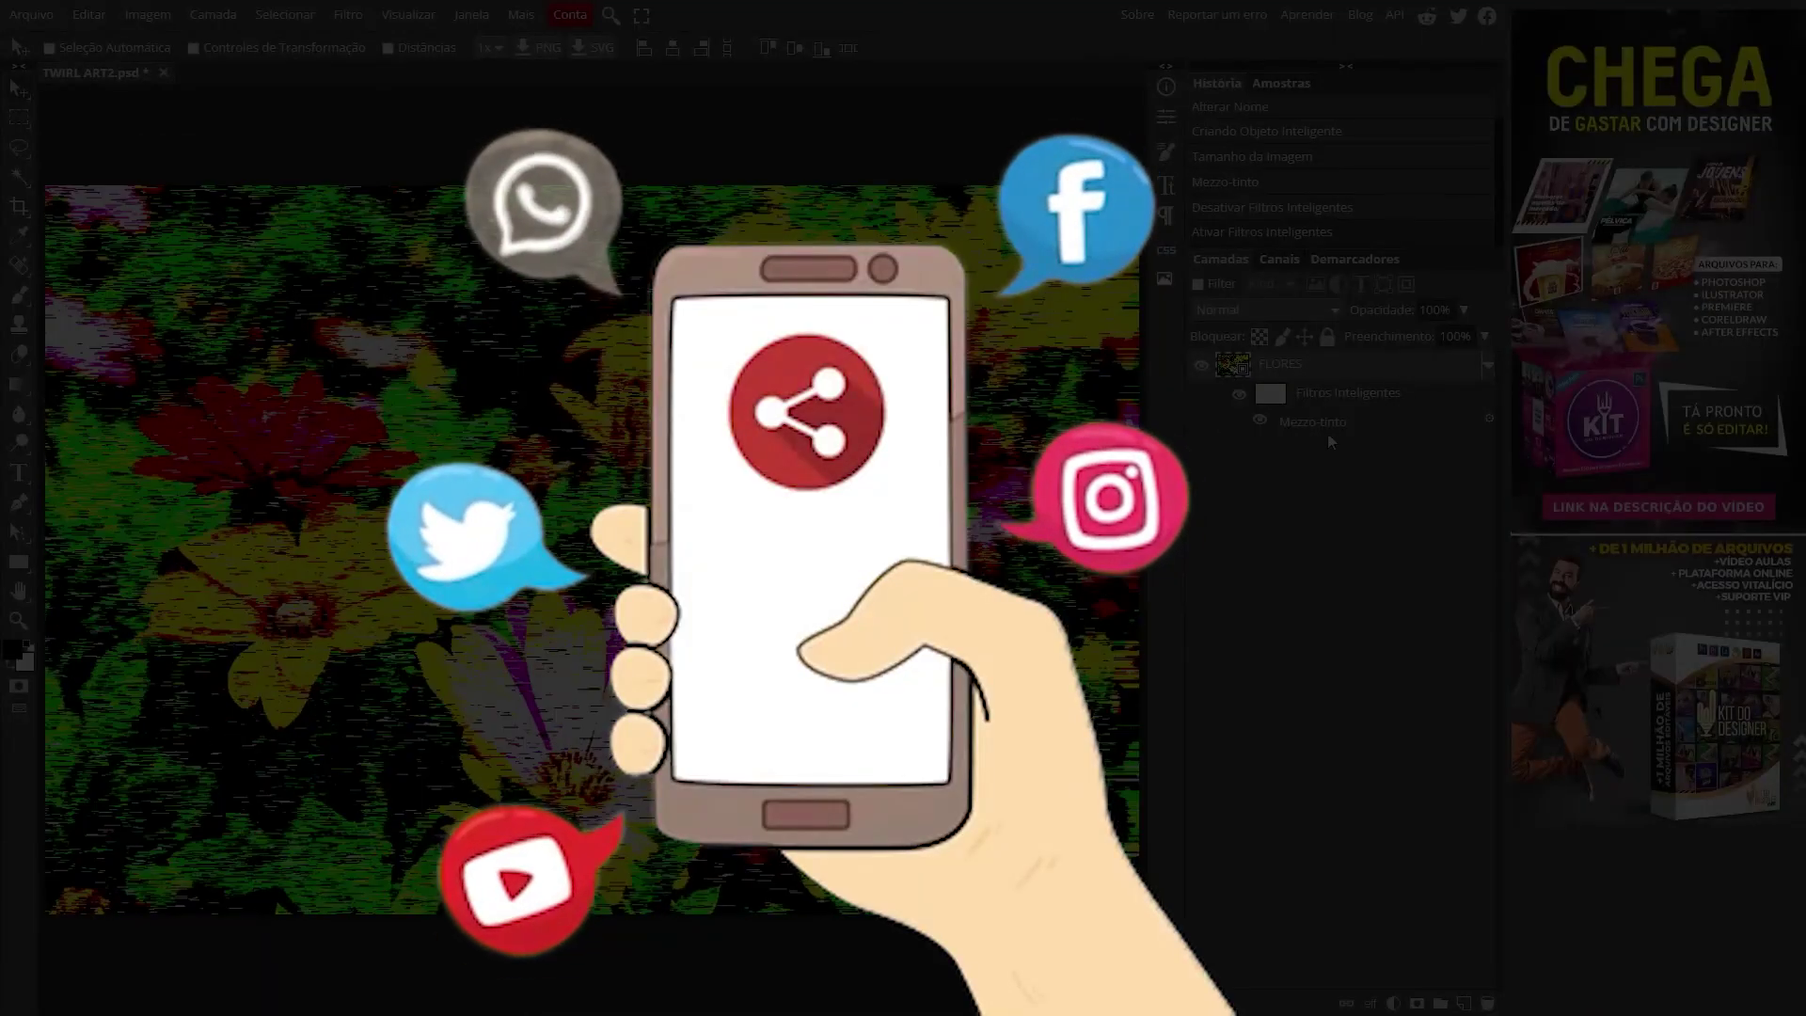
- Add repeated zoom-mode Desfoque Radial blurs and turn the smart filters back on
click(348, 14)
click(594, 407)
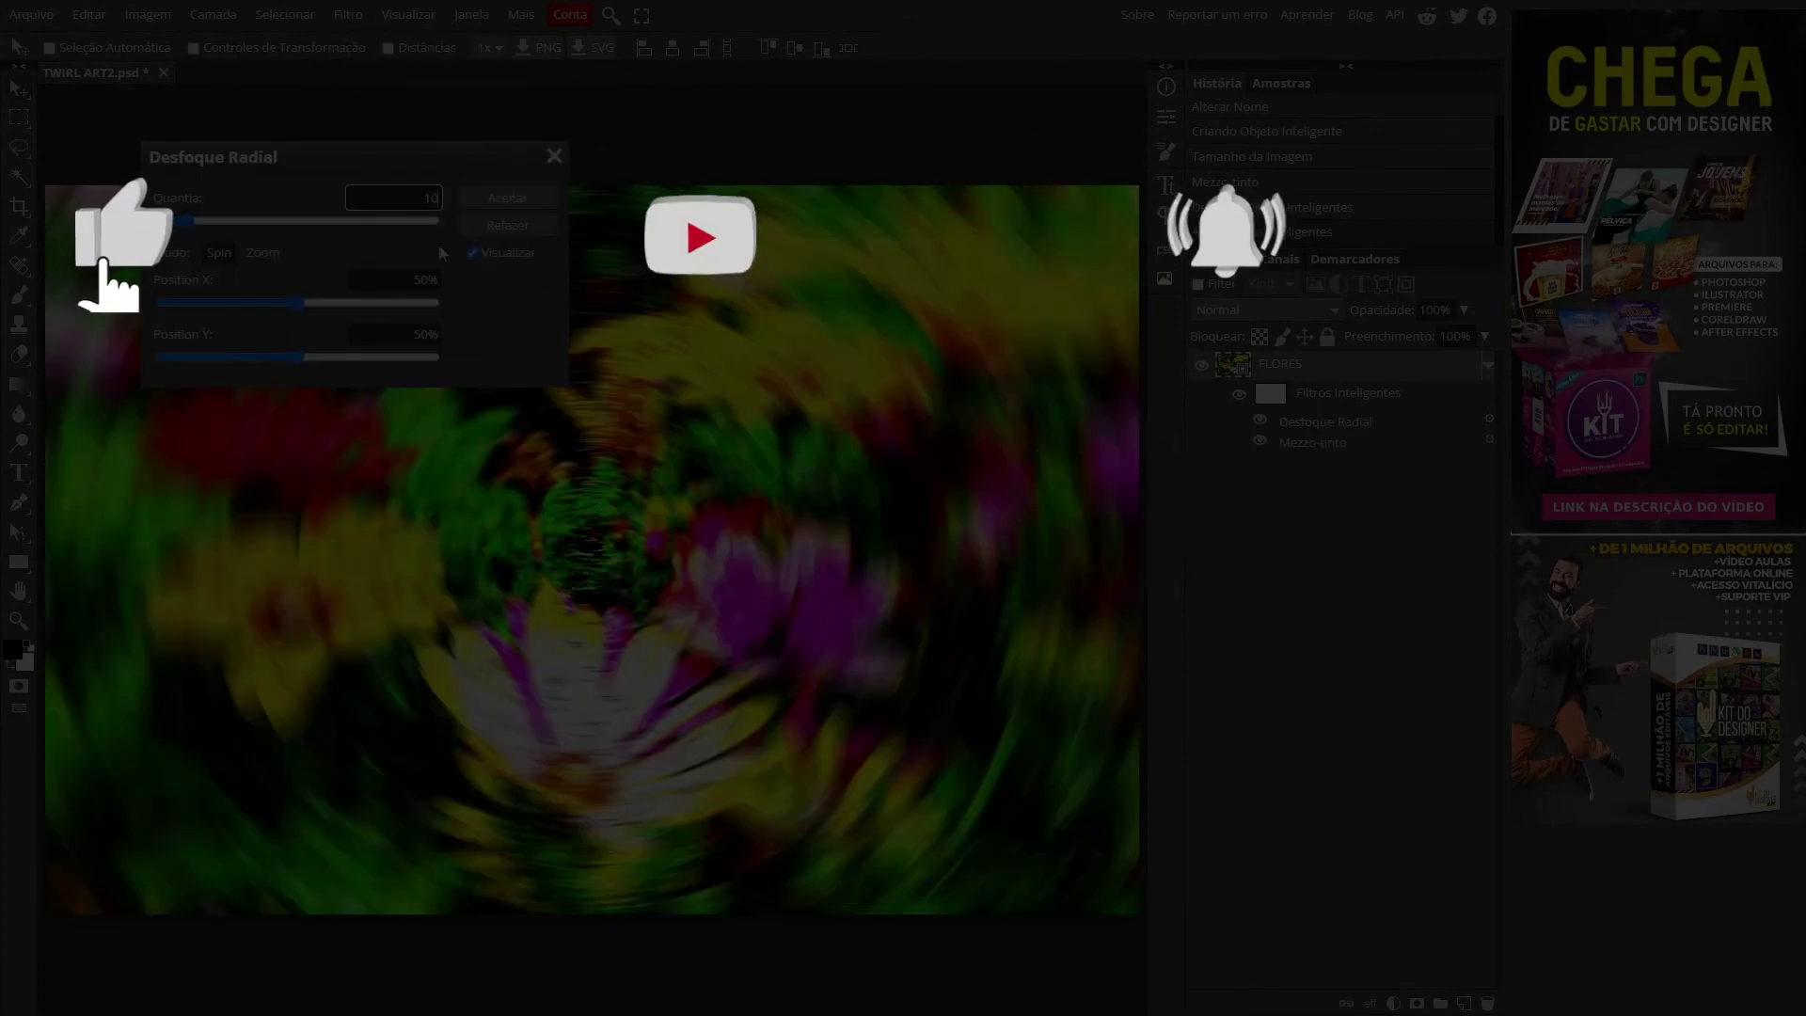
click(249, 252)
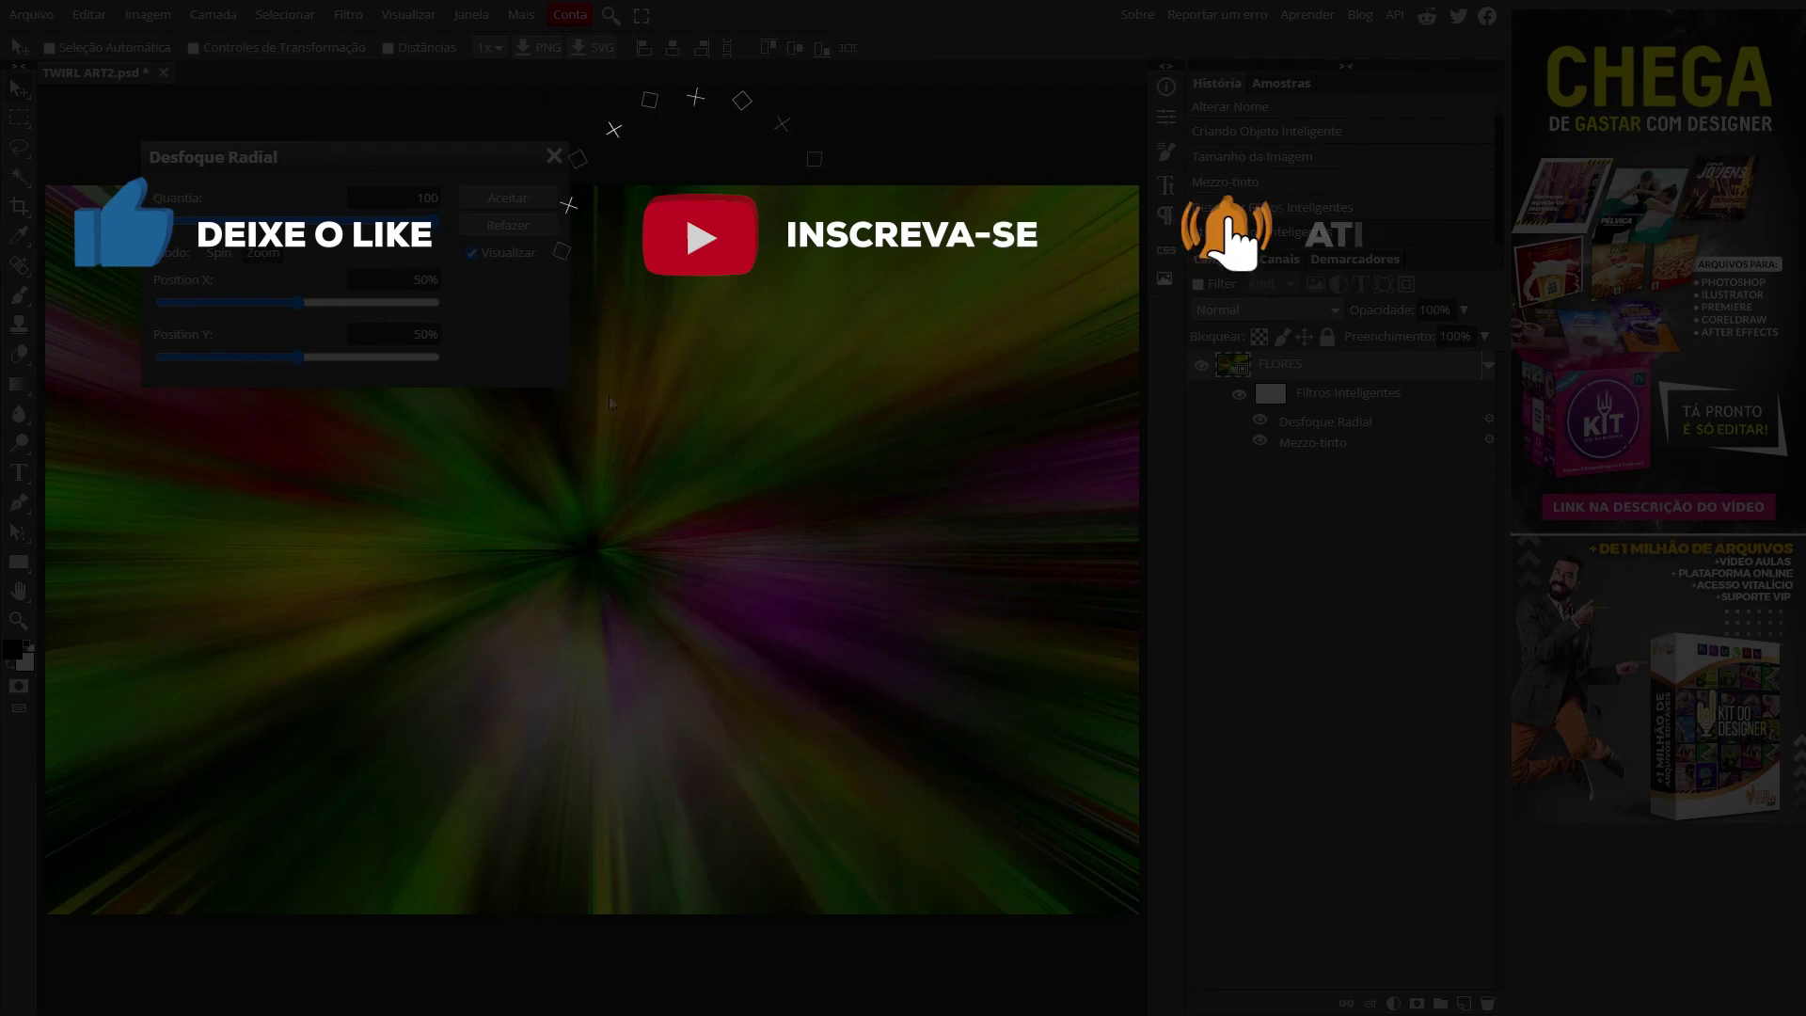
key(Return)
click(348, 14)
click(611, 354)
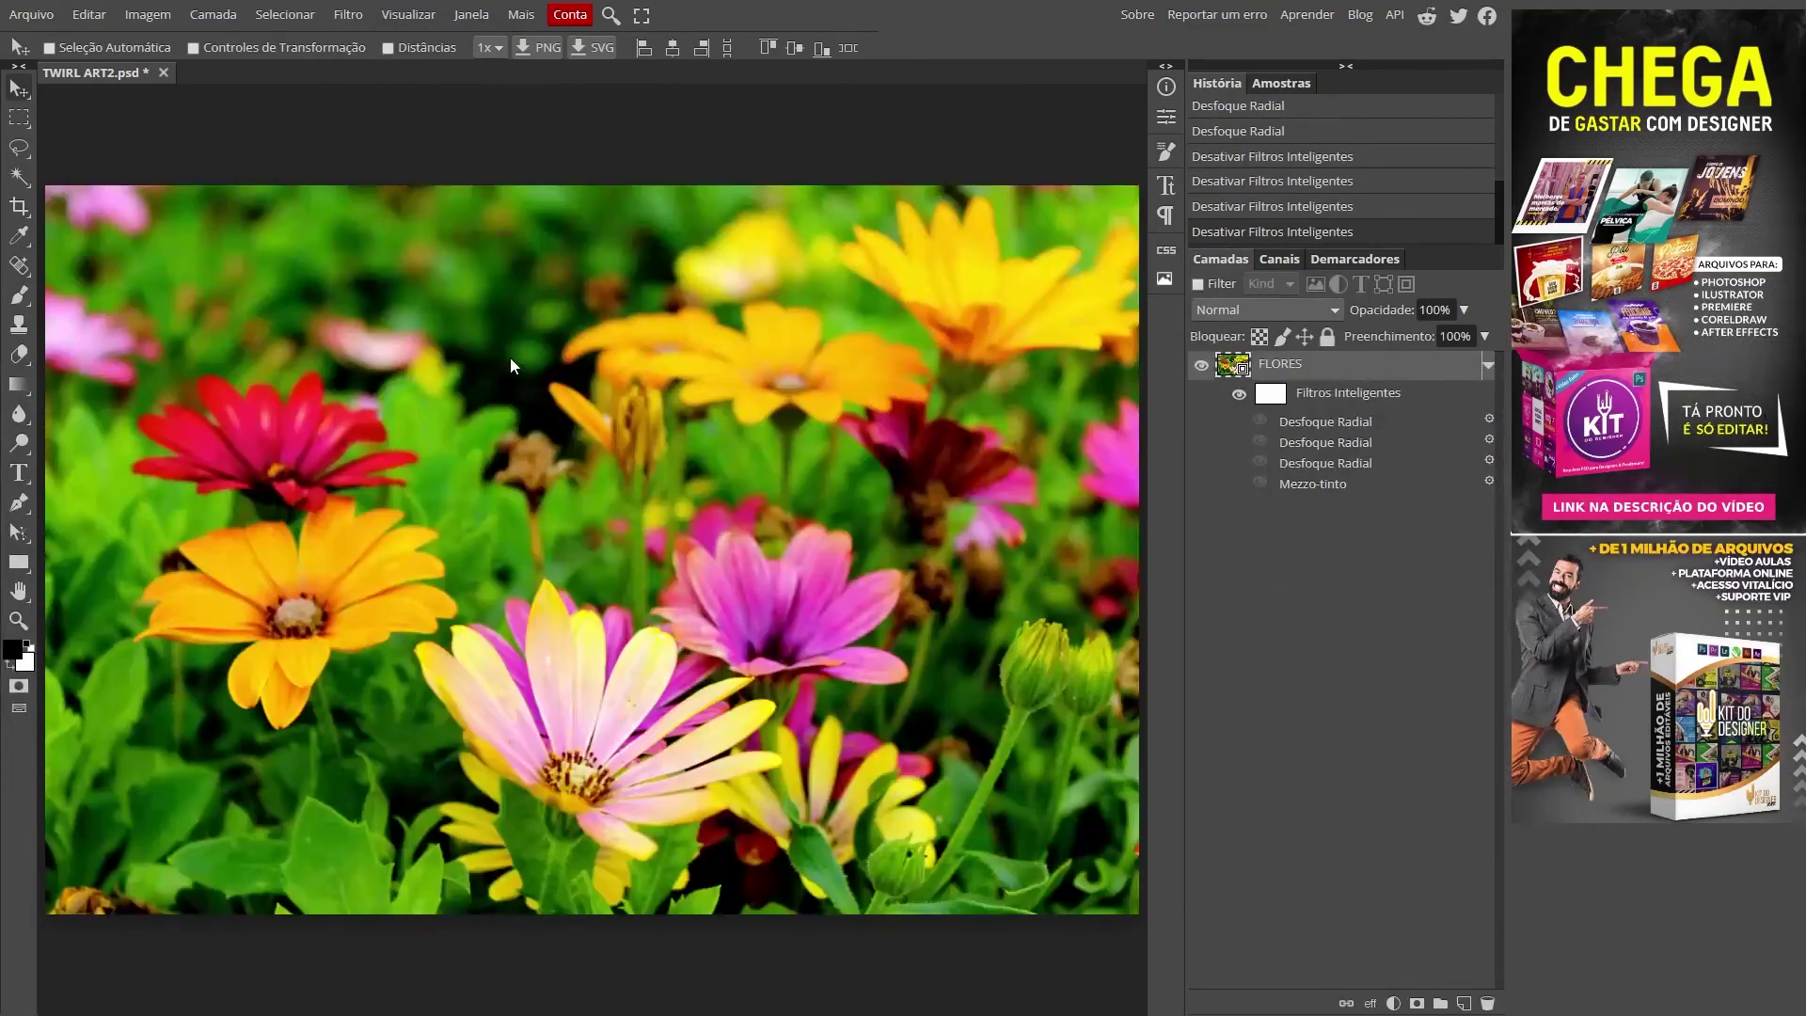
click(1239, 393)
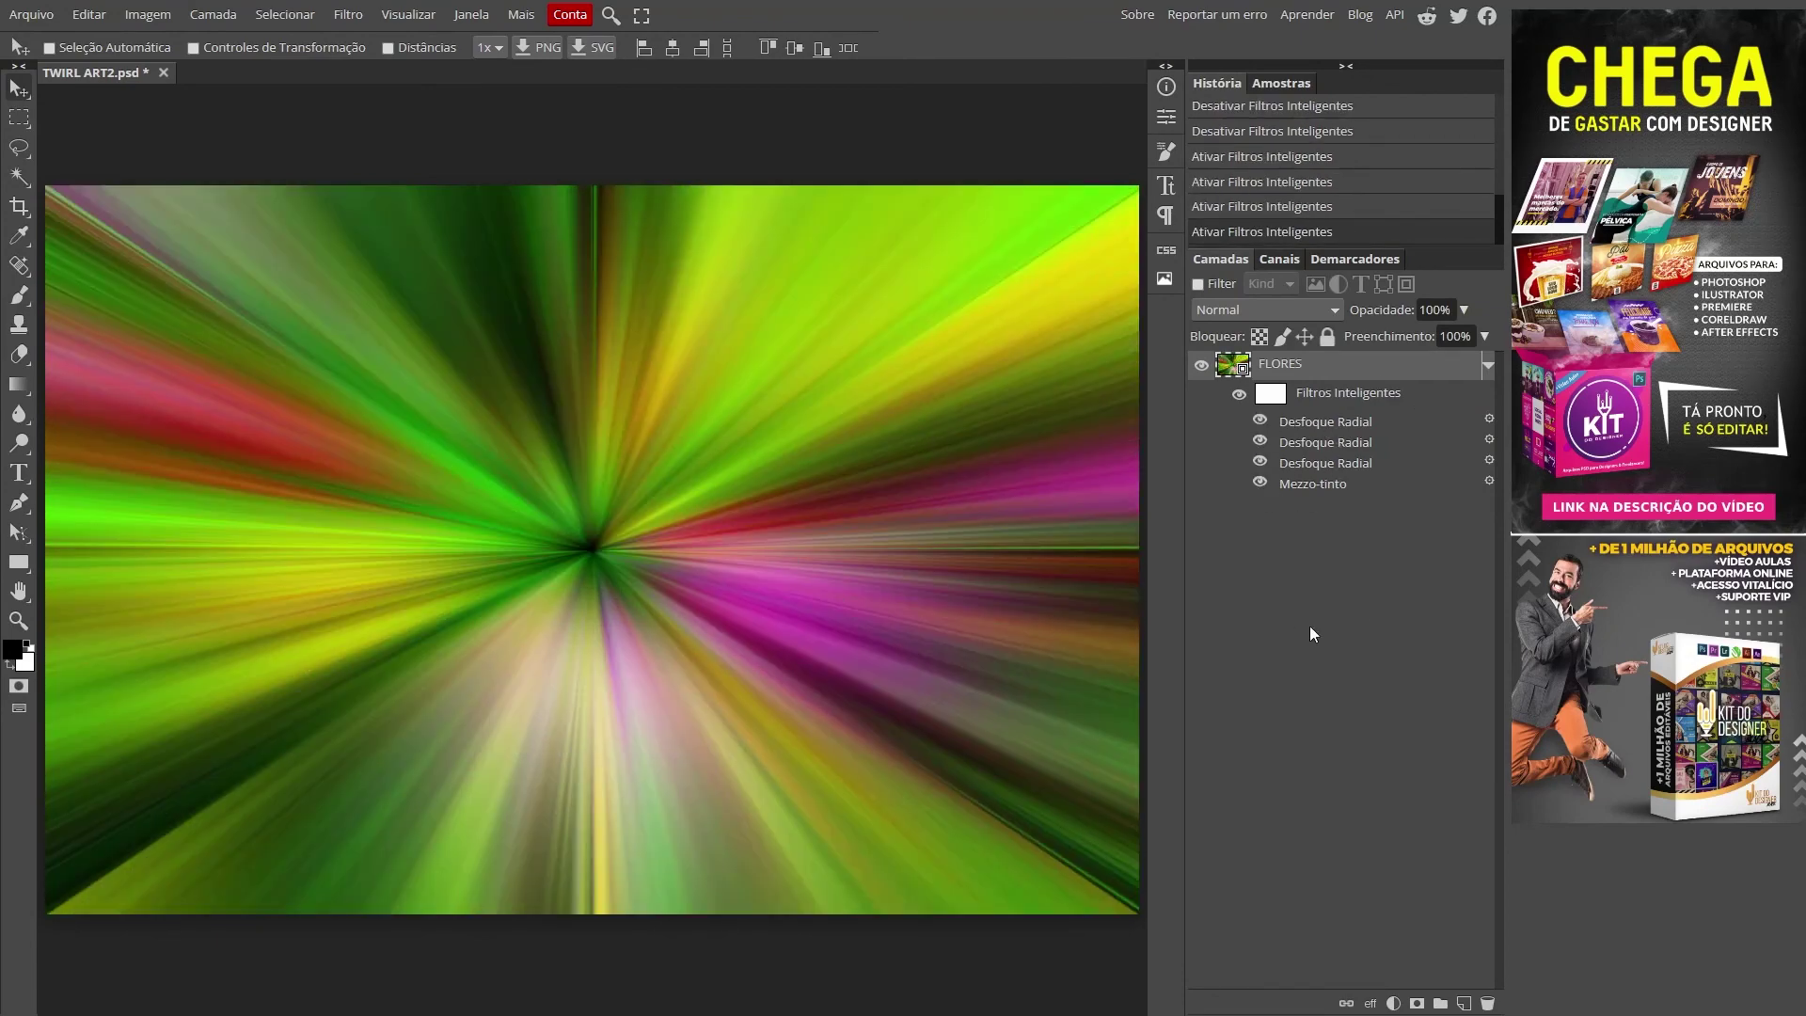
click(348, 14)
mouse_move(376, 231)
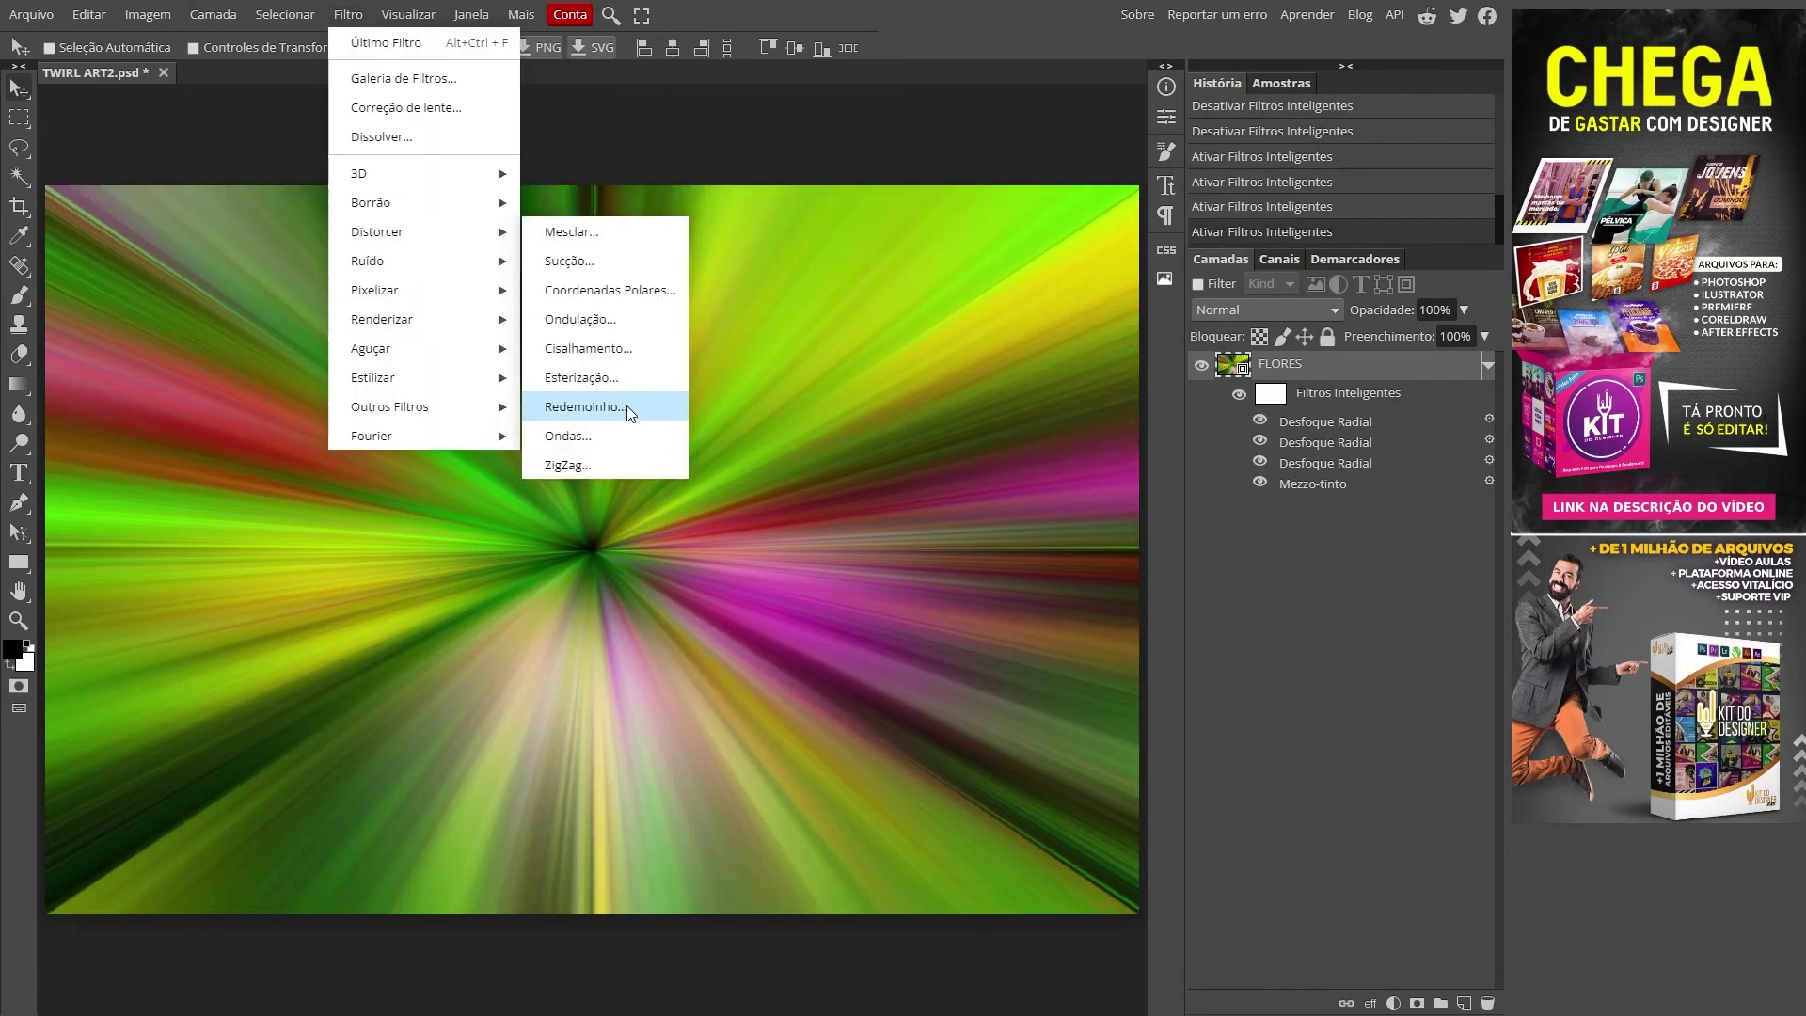